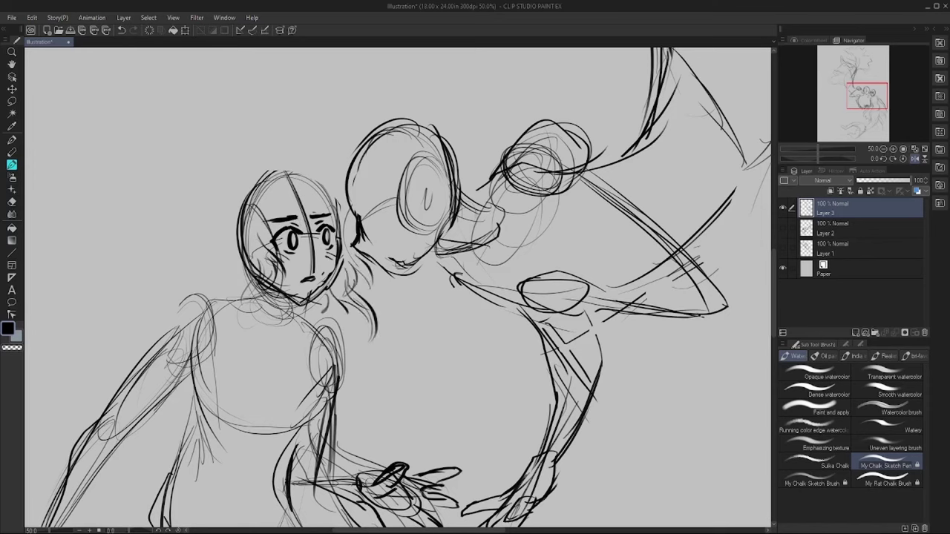
- Sketch loose wavy hair around the head of the mermaid on the lower side of the pair
left_click_drag(281, 282, 249, 345)
left_click_drag(224, 226, 217, 293)
left_click_drag(312, 170, 347, 215)
left_click_drag(326, 200, 349, 248)
left_click_drag(273, 141, 245, 180)
left_click_drag(241, 193, 212, 236)
left_click_drag(209, 211, 176, 223)
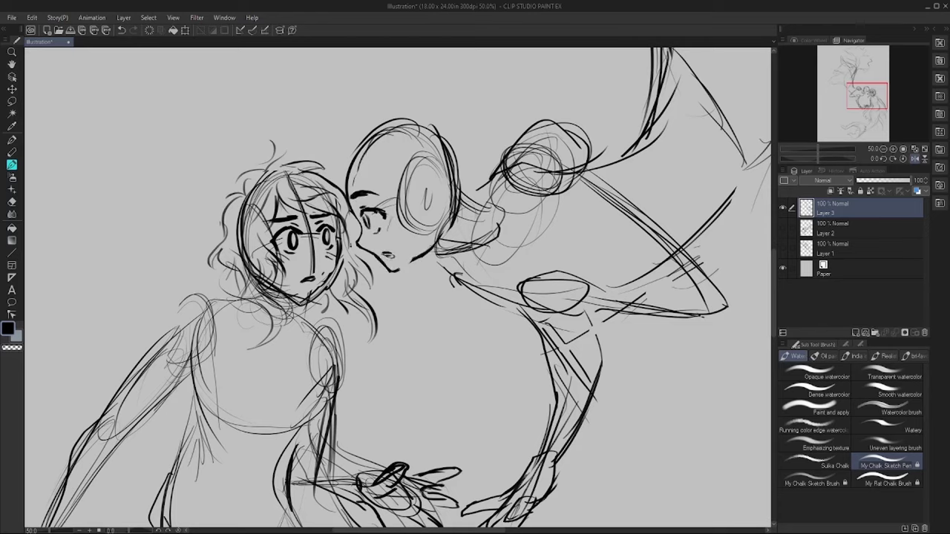
- Sketch short tousled hair and a pointed ear on the second figure leaning toward the mermaid
left_click_drag(420, 192, 475, 175)
left_click_drag(445, 172, 434, 223)
left_click_drag(386, 167, 404, 236)
left_click_drag(407, 179, 414, 276)
left_click_drag(338, 119, 375, 110)
left_click_drag(427, 170, 412, 259)
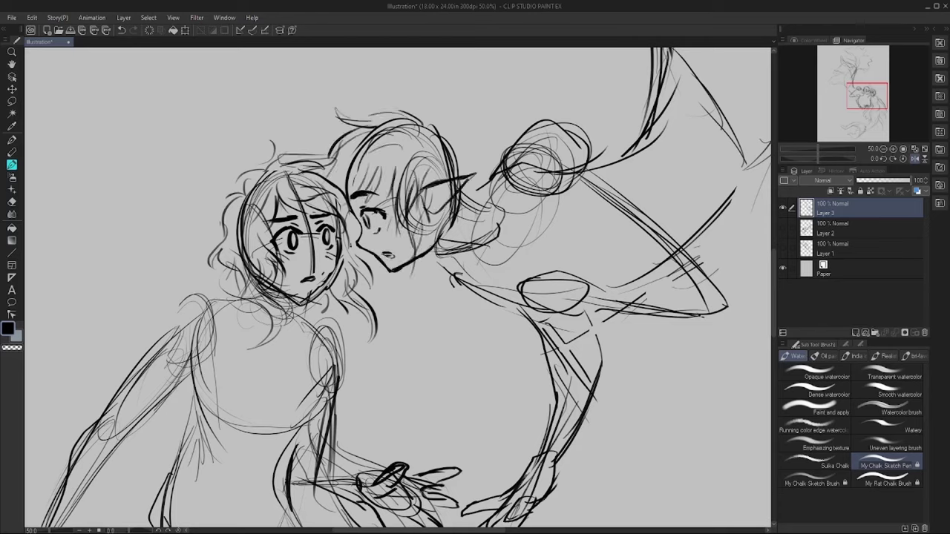
- Refine the pointed-eared figure's fringe, chin and mouth, and sketch a center line on the mermaid's chest
left_click_drag(367, 159, 349, 185)
left_click_drag(356, 204, 360, 231)
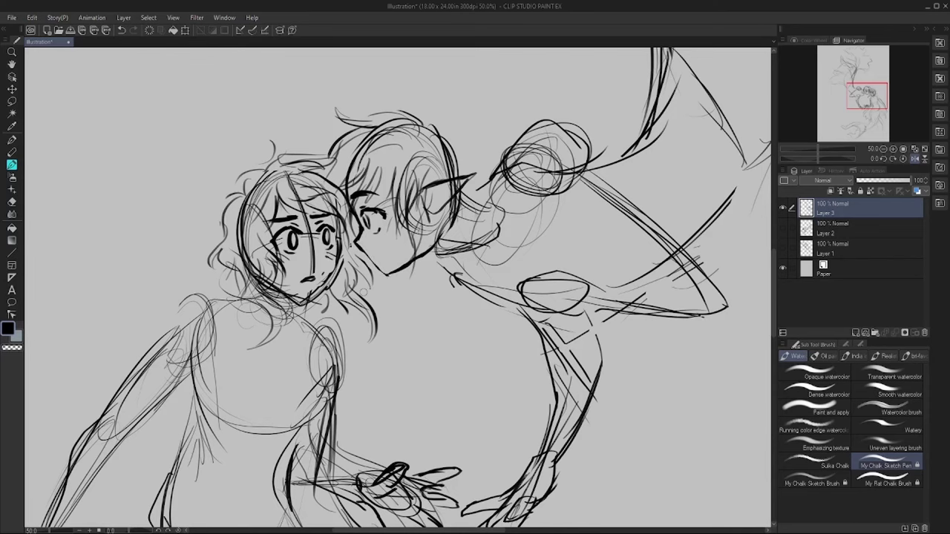
mouse_move(326, 279)
left_mouse_down()
mouse_move(293, 300)
mouse_move(289, 382)
left_mouse_up()
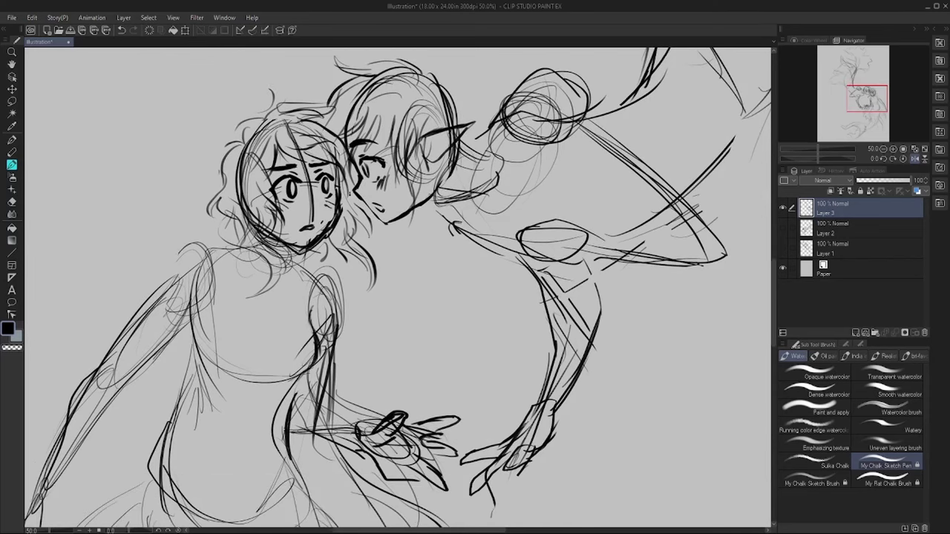
left_click_drag(271, 316, 266, 348)
- Outline the pointed-eared figure's raised shoulder and bent arm, cleaning up the shoulder circle and darkening the neck
key("ctrl+minus")
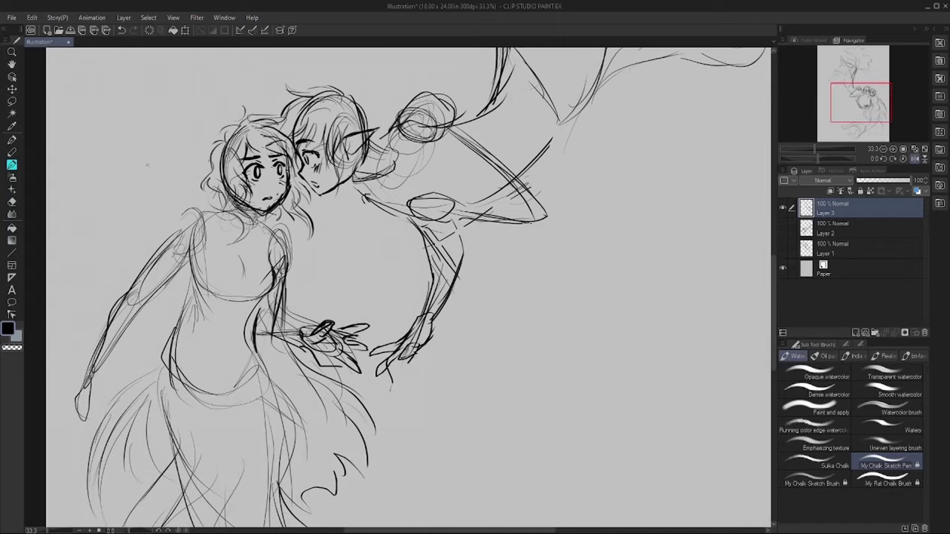
left_click_drag(400, 113, 464, 162)
left_click_drag(445, 145, 521, 207)
left_click_drag(427, 184, 512, 199)
mouse_move(538, 184)
left_mouse_down()
mouse_move(523, 222)
mouse_move(466, 216)
left_mouse_up()
left_click_drag(493, 160, 453, 200)
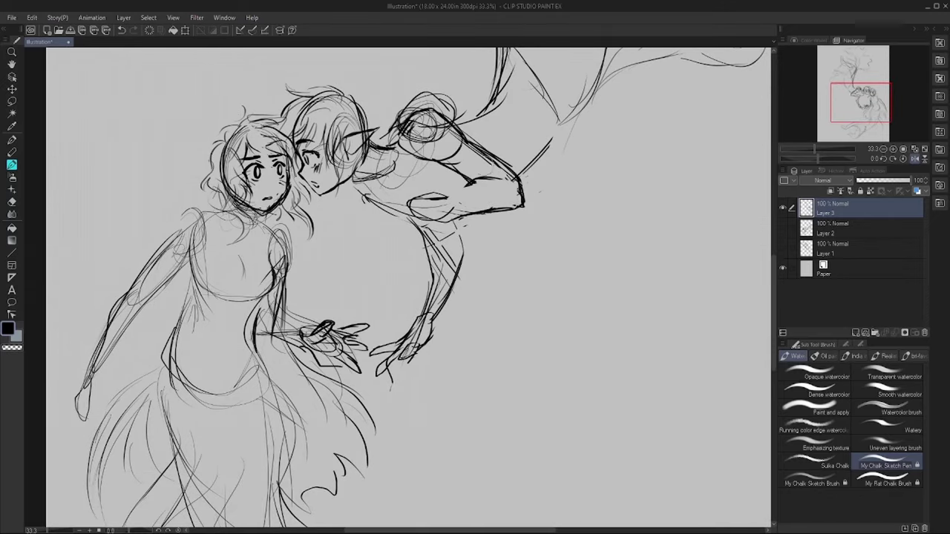
mouse_move(452, 95)
left_mouse_down()
mouse_move(393, 145)
mouse_move(467, 142)
left_mouse_up()
left_click_drag(410, 137, 390, 189)
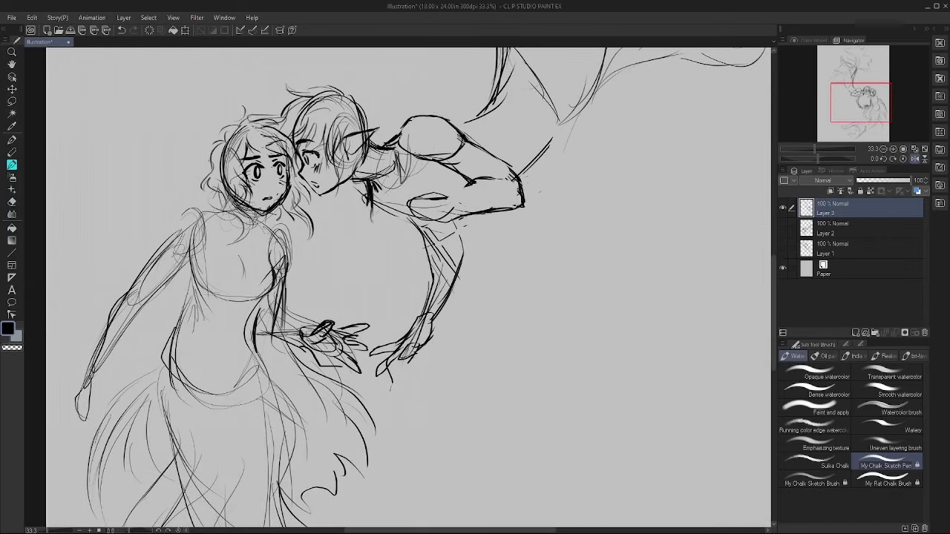
- Sketch a hand with curled fingers at the end of the pointed-eared figure's bent arm
left_click_drag(420, 152, 375, 219)
mouse_move(382, 200)
left_mouse_down()
mouse_move(377, 227)
mouse_move(410, 193)
left_mouse_up()
left_click_drag(393, 197, 404, 225)
left_click_drag(404, 198, 415, 227)
left_click_drag(413, 220, 449, 223)
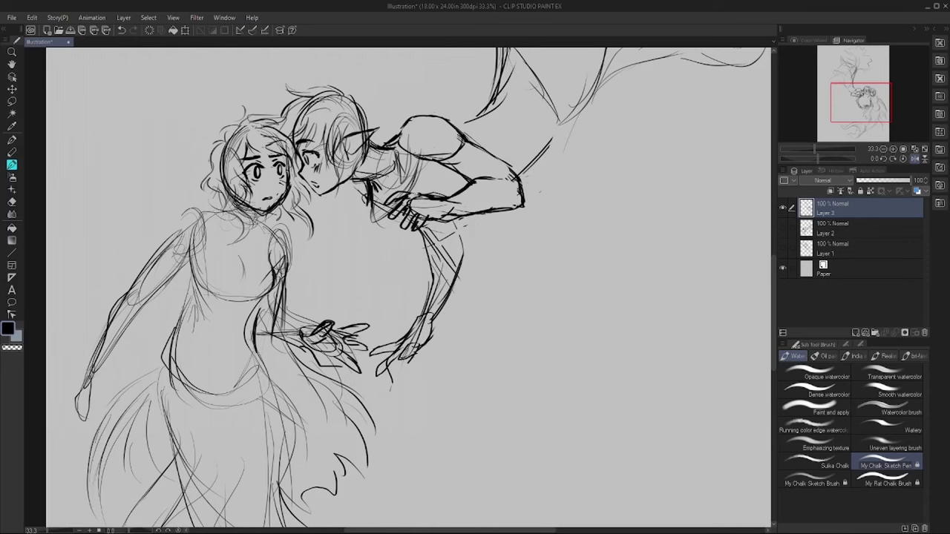
- Lasso the pointed-eared figure's reaching forearm and hand and move them to overlap the mermaid's outstretched hand
key("m")
left_click_drag(356, 212, 350, 219)
key("ctrl+t")
left_click_drag(393, 297, 349, 297)
key("Return")
key("ctrl+d")
left_click_drag(338, 240, 409, 284)
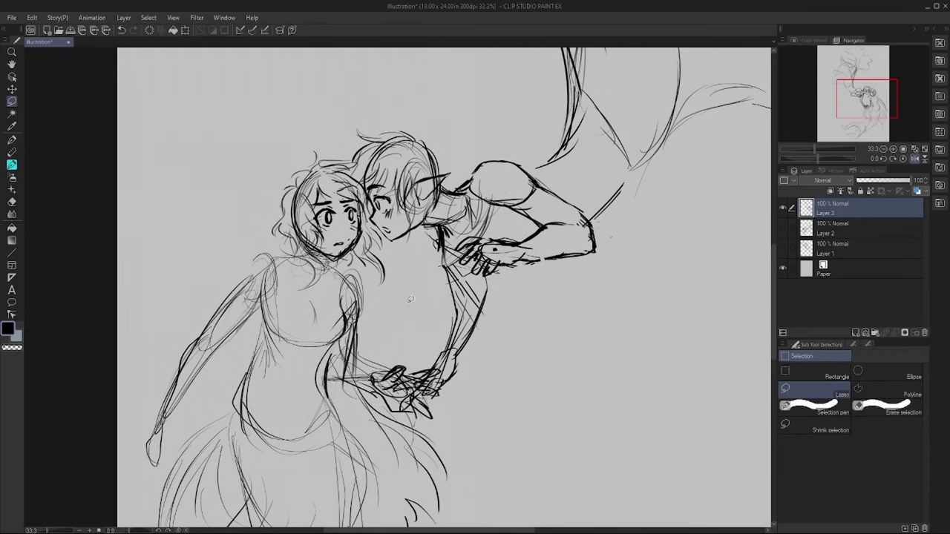
- Flip the canvas view horizontally with the whole illustration in view
key("b")
scroll(409, 284, "down", 5)
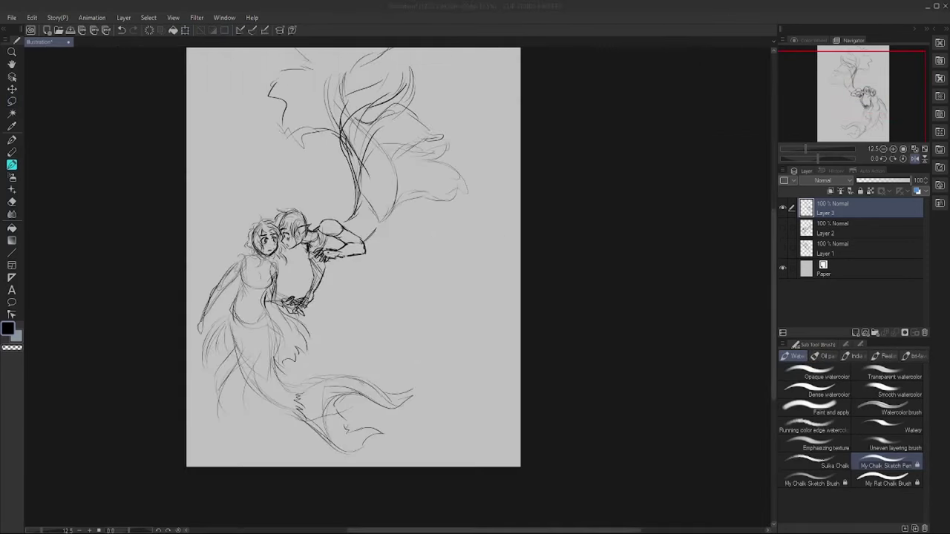
key("h")
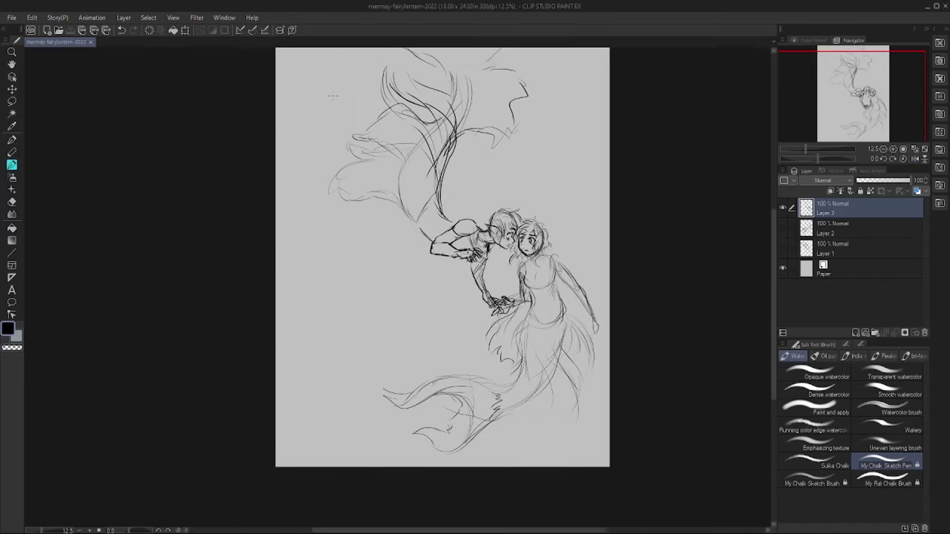
- Add a spiky tuft of hair on top of the pointed-eared figure's head
scroll(400, 290, "up", 4)
mouse_move(371, 118)
left_mouse_down()
mouse_move(400, 165)
mouse_move(340, 221)
left_mouse_up()
left_click_drag(405, 291, 382, 370)
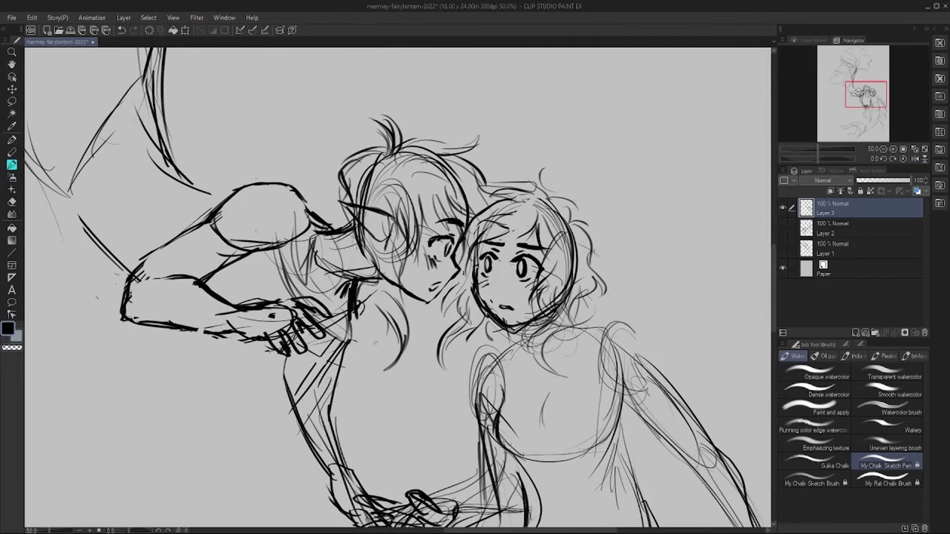
- Fill in the pupils on both faces, add hair behind the pointed ear and tidy the mermaid's jaw
left_click_drag(349, 171, 325, 219)
left_click_drag(388, 306, 378, 343)
left_click_drag(427, 275, 430, 297)
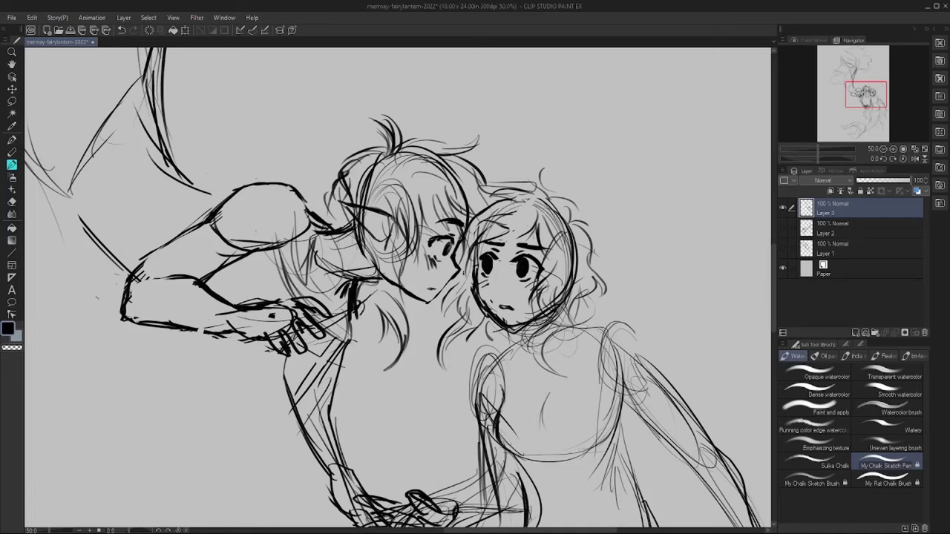
key("ctrl+z")
key("ctrl+z")
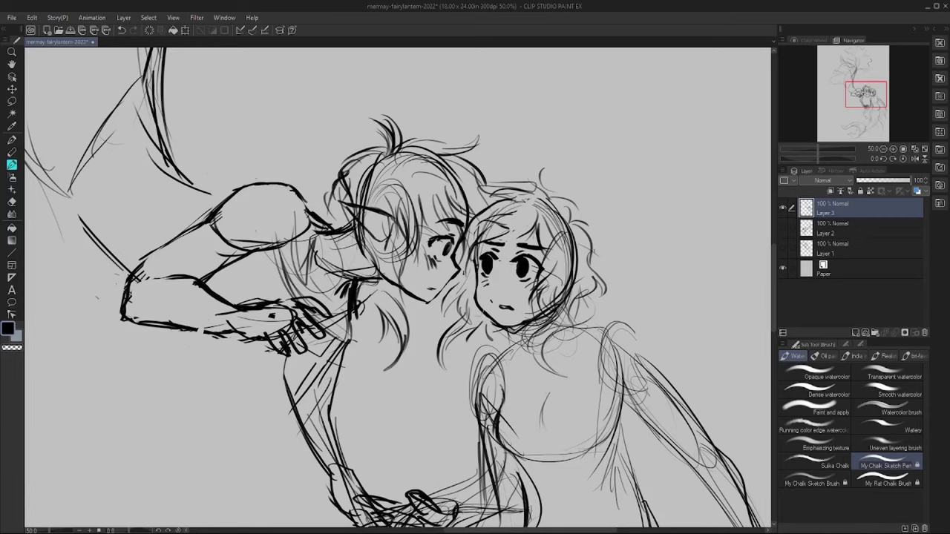
- Outline the pointed-eared figure's back and waist where the torso joins the tail
left_click_drag(240, 190, 149, 155)
mouse_move(153, 71)
left_mouse_down()
mouse_move(158, 147)
mouse_move(81, 219)
left_mouse_up()
left_click_drag(144, 175, 54, 252)
left_click_drag(371, 297, 481, 334)
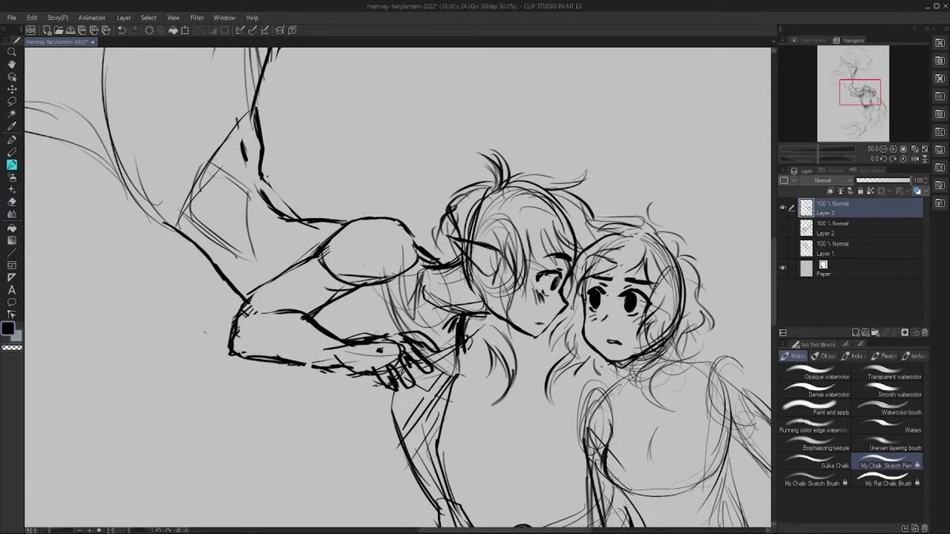
- Outline the mermaid's neck and shoulders and add freckles across her cheeks and nose
left_click_drag(400, 297, 400, 208)
left_click_drag(322, 276, 385, 269)
left_click_drag(404, 285, 445, 262)
mouse_move(400, 208)
left_mouse_down()
mouse_move(401, 275)
mouse_move(501, 382)
left_mouse_up()
left_click_drag(210, 138, 279, 259)
left_click_drag(60, 157, 188, 209)
left_click_drag(300, 415, 241, 188)
left_click_drag(336, 325, 112, 331)
left_click_drag(425, 108, 505, 182)
mouse_move(445, 241)
left_mouse_down()
mouse_move(564, 304)
mouse_move(382, 319)
left_mouse_up()
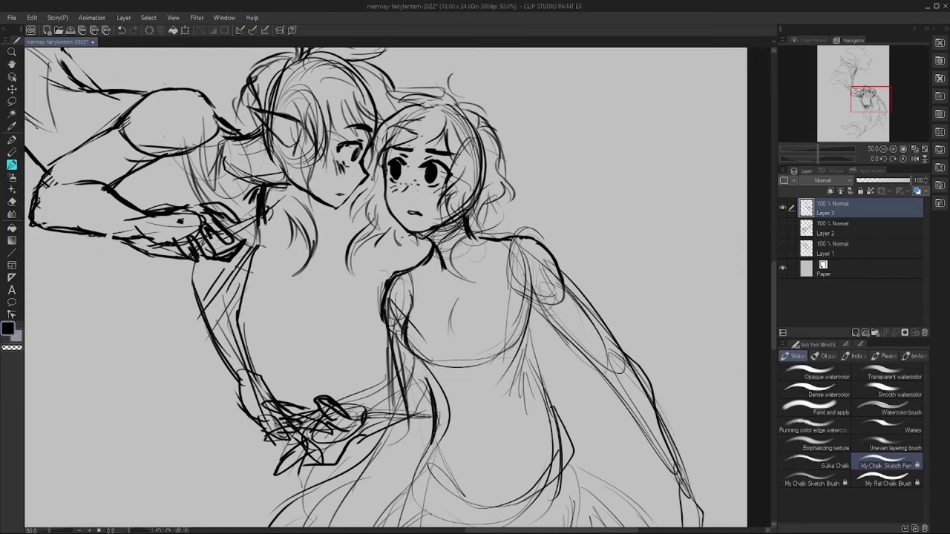
- Outline the mermaid's outer arm, waist and hips, and add abdomen lines
left_click_drag(505, 230, 619, 353)
left_click_drag(486, 411, 411, 397)
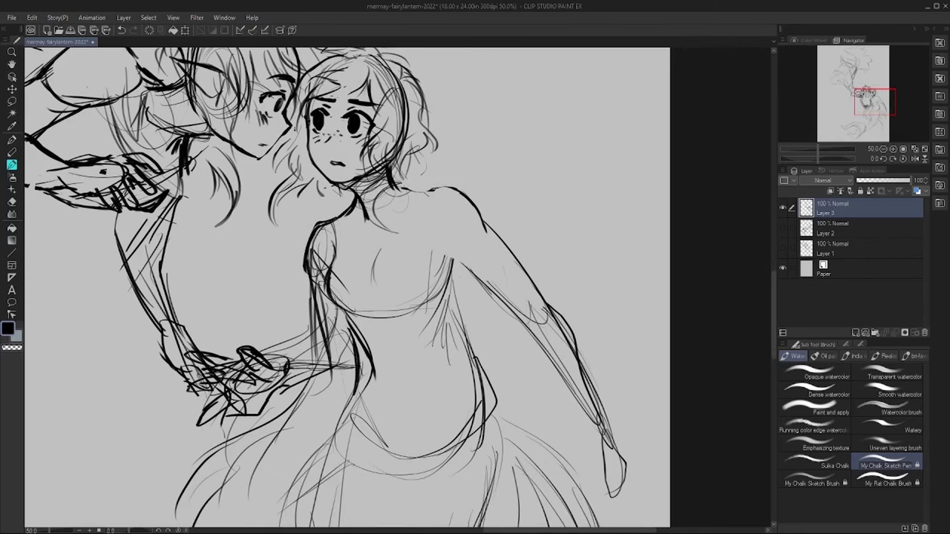
left_click_drag(423, 330, 397, 386)
left_click_drag(454, 261, 498, 449)
left_click_drag(489, 326, 468, 412)
left_click_drag(415, 371, 415, 282)
left_click_drag(371, 382, 356, 321)
key("ctrl+minus")
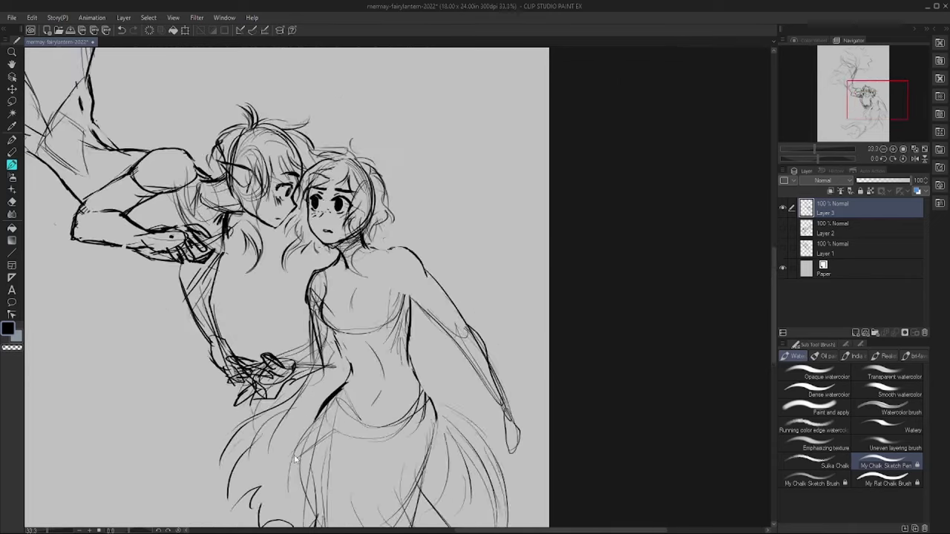
- Darken the contour under the mermaid's bust and the armpit line of her outer arm
left_click_drag(297, 333, 497, 207)
mouse_move(149, 406)
left_mouse_down()
mouse_move(87, 403)
mouse_move(134, 290)
left_mouse_up()
key("ctrl+plus")
left_click_drag(549, 320, 497, 375)
left_click_drag(504, 352, 438, 389)
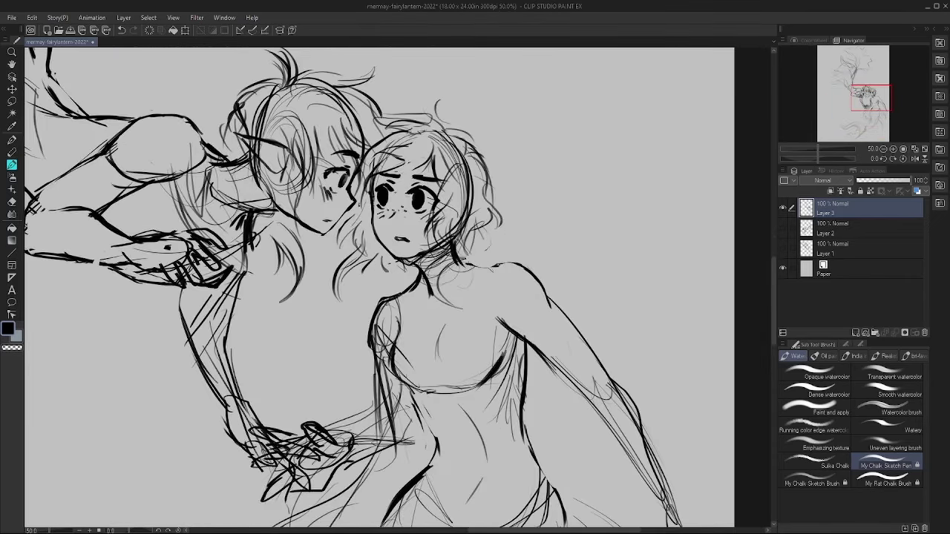
- Thicken the inner side of the mermaid's torso and clean up her ribs, abdomen and hip lines
left_click_drag(430, 356, 390, 393)
left_click_drag(371, 371, 328, 286)
left_click_drag(367, 312, 397, 401)
left_click_drag(438, 326, 408, 397)
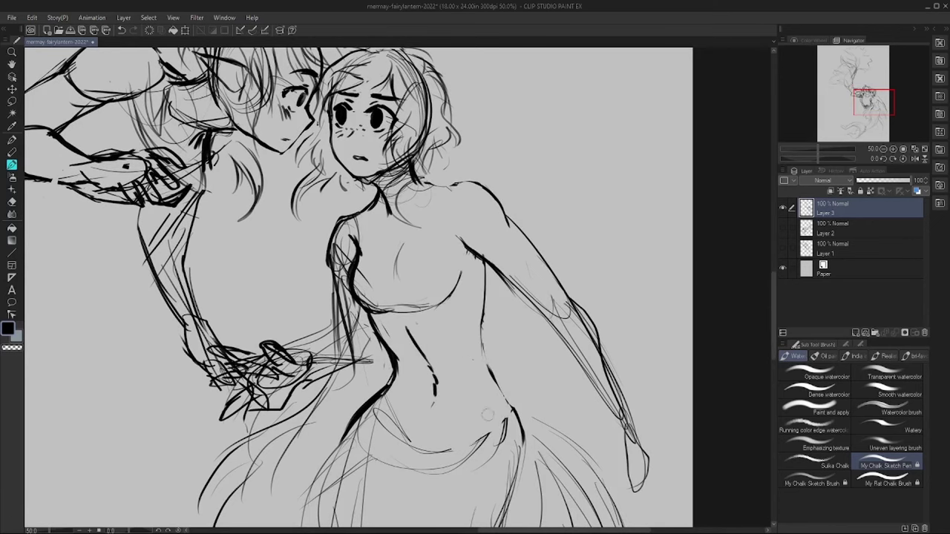
- Redraw the mermaid's hair with a curled top strand, defined bangs and wavy locks falling to her shoulder
key("ctrl+plus")
left_click_drag(374, 125, 438, 164)
mouse_move(434, 178)
left_mouse_down()
mouse_move(446, 223)
mouse_move(426, 271)
left_mouse_up()
mouse_move(330, 230)
left_mouse_down()
mouse_move(338, 256)
mouse_move(460, 302)
left_mouse_up()
left_click_drag(512, 127, 494, 164)
mouse_move(516, 161)
left_mouse_down()
mouse_move(551, 180)
mouse_move(579, 285)
left_mouse_up()
left_click_drag(512, 230, 530, 356)
left_click_drag(172, 382, 169, 336)
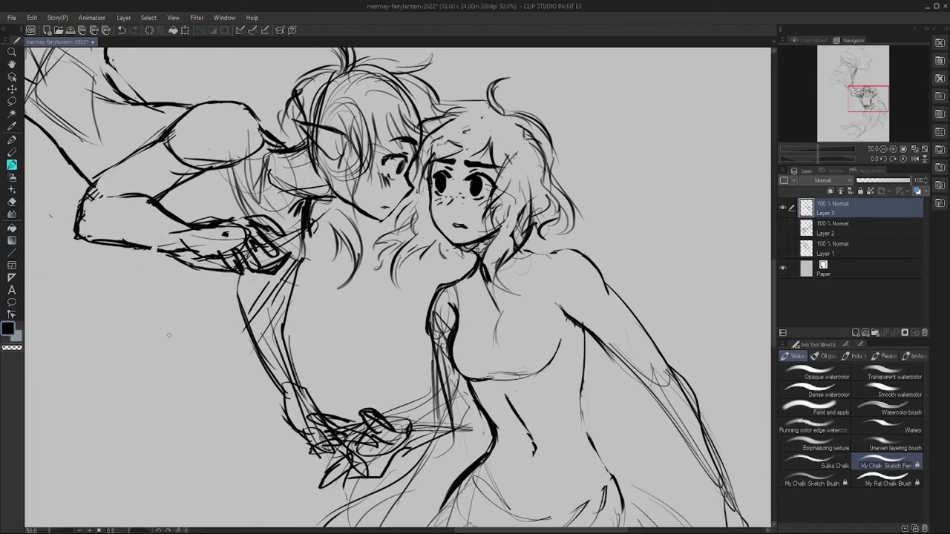
- Erase the construction lines inside the pointed-eared figure's head and neck, keeping the hair and ear clean
left_click_drag(312, 74, 415, 111)
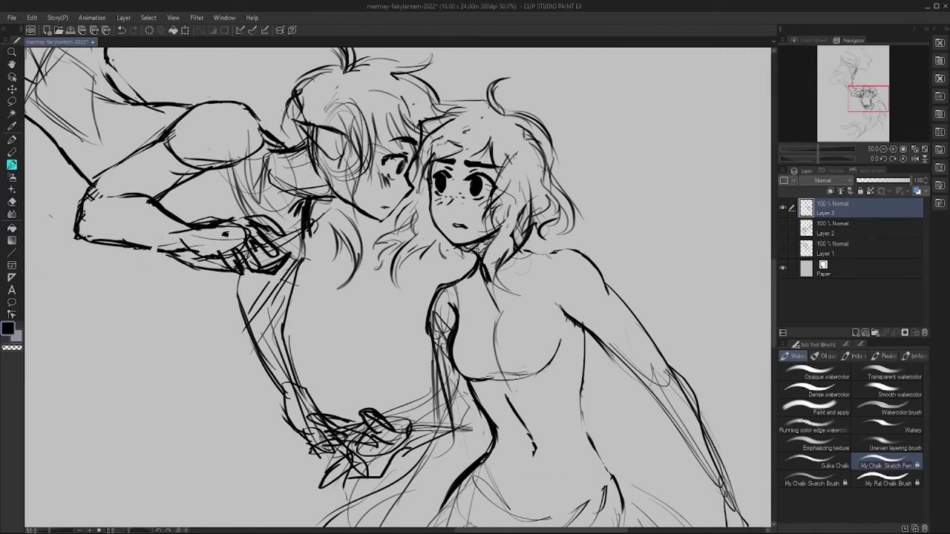
left_click_drag(326, 100, 356, 174)
left_click_drag(297, 126, 341, 178)
left_click_drag(259, 148, 301, 197)
- Sketch a curved fin along the pointed-eared figure's back above the shoulder
left_click_drag(81, 280, 226, 496)
left_click_drag(325, 187, 269, 292)
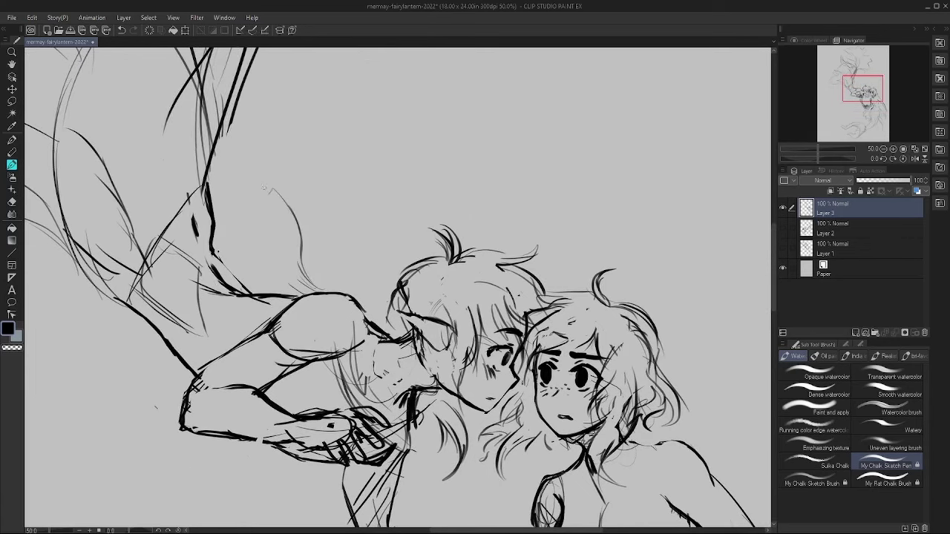
left_click_drag(252, 92, 224, 224)
left_click_drag(212, 148, 193, 295)
- Add small scale marks across the mermaid's shoulders and collarbones, and clean up her inner arm
left_click_drag(245, 495, 185, 388)
mouse_move(282, 464)
left_mouse_down()
mouse_move(173, 347)
mouse_move(183, 383)
left_mouse_up()
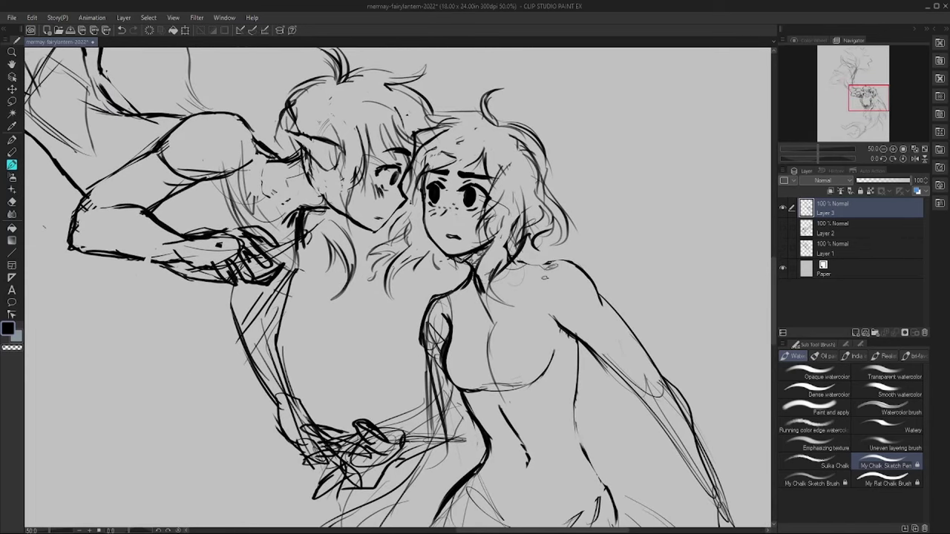
mouse_move(364, 322)
left_mouse_down()
mouse_move(223, 136)
mouse_move(153, 361)
mouse_move(157, 383)
mouse_move(141, 272)
left_mouse_up()
left_click_drag(111, 224, 43, 413)
scroll(130, 361, "down", 2)
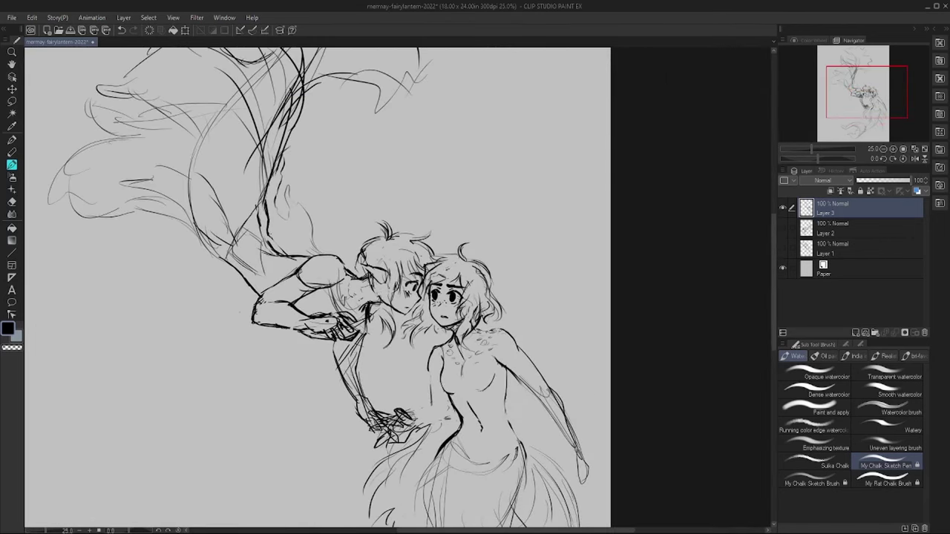
- Check the whole composition by flipping the view horizontally back and forth
left_click_drag(172, 480, 161, 384)
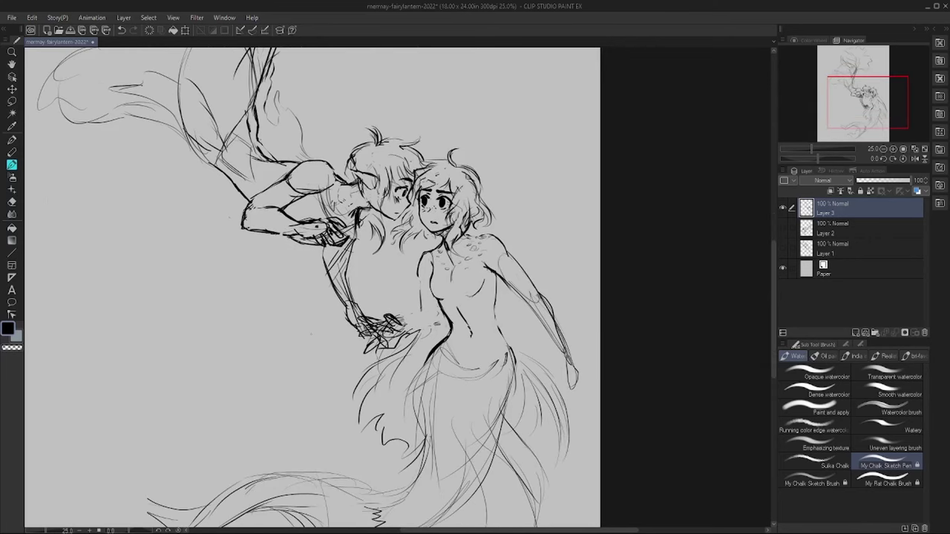
left_click_drag(311, 334, 307, 180)
scroll(205, 324, "down", 2)
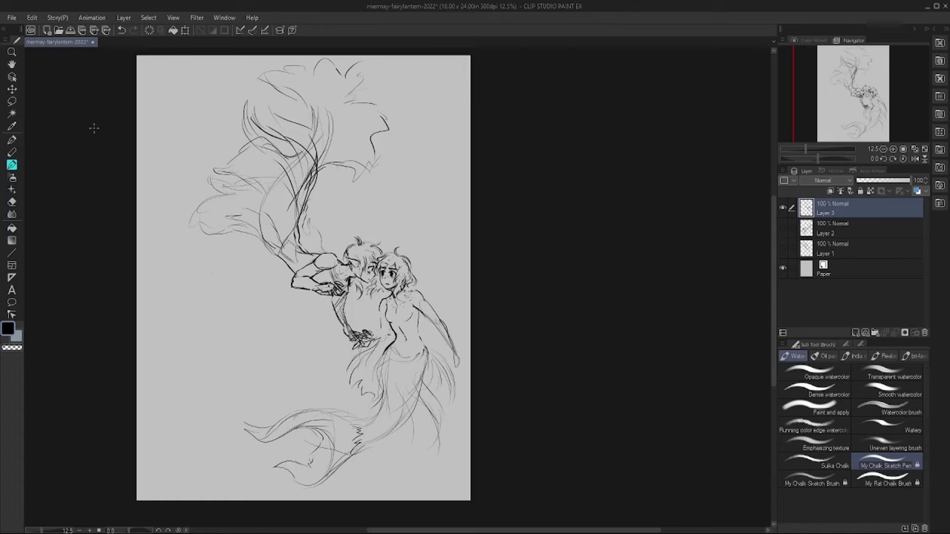
left_click(173, 17)
mouse_move(223, 27)
left_click(349, 57)
key("h")
key("h")
key("h")
- Clean up the fingers, forearm and chest line around the pointed-eared figure's bent arm
scroll(355, 288, "up", 4)
left_click_drag(553, 185, 512, 363)
mouse_move(445, 297)
left_mouse_down()
mouse_move(447, 257)
mouse_move(582, 313)
left_mouse_up()
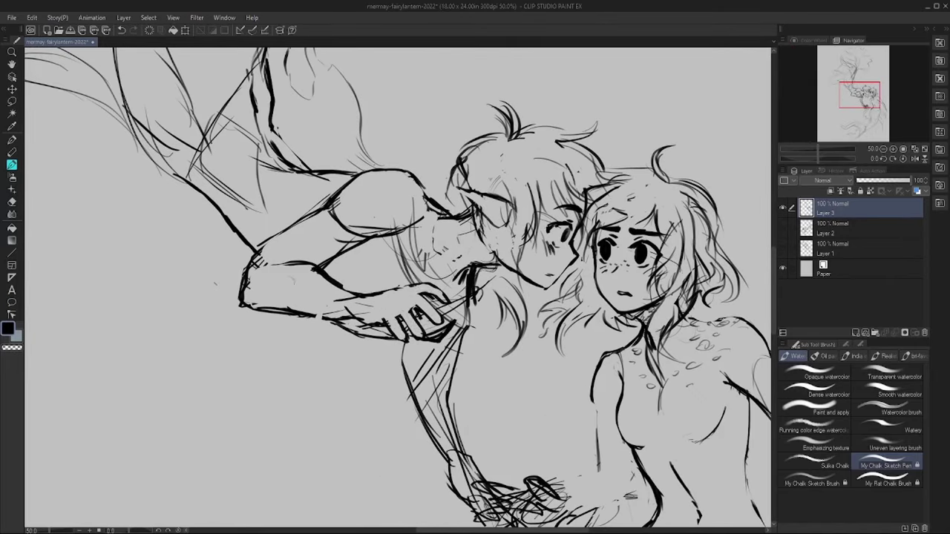
left_click_drag(478, 275, 416, 386)
left_click_drag(385, 323, 356, 330)
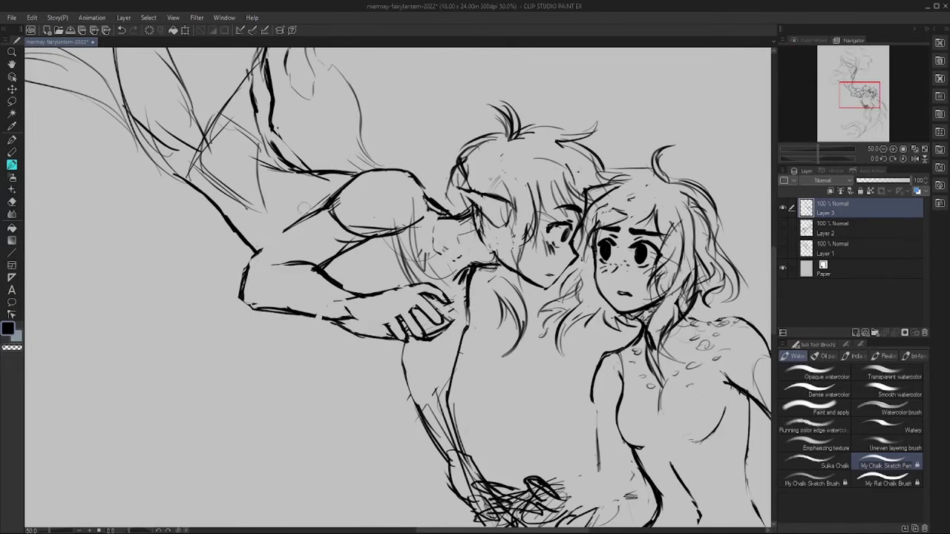
- Clean up the pointed-eared figure's reaching arm and outline the mermaid's inner forearm
left_click_drag(327, 199, 412, 244)
mouse_move(404, 337)
left_mouse_down()
mouse_move(445, 423)
mouse_move(388, 278)
mouse_move(371, 319)
mouse_move(384, 289)
left_mouse_up()
left_click_drag(553, 209, 540, 303)
left_click_drag(572, 302, 517, 337)
mouse_move(567, 327)
left_mouse_down()
mouse_move(583, 361)
mouse_move(507, 368)
left_mouse_up()
left_click_drag(537, 327, 496, 347)
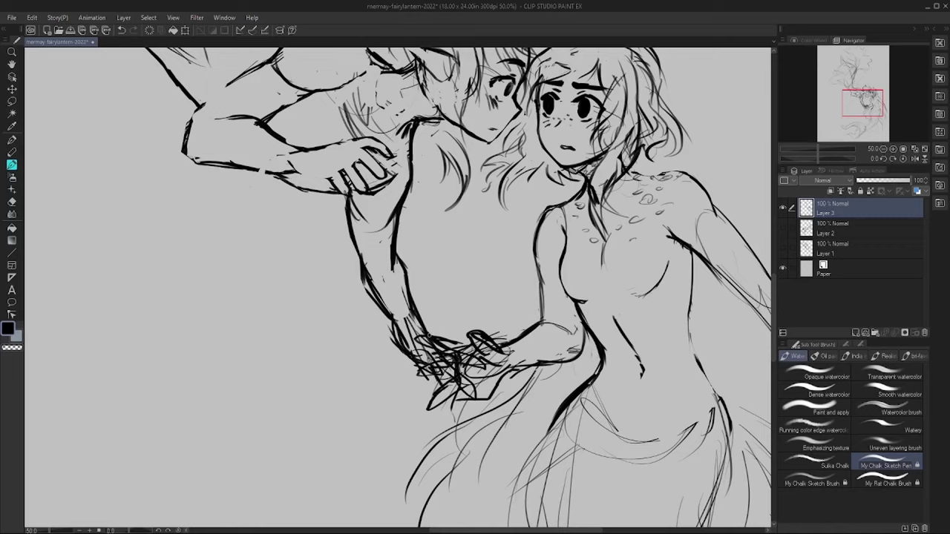
- Erase the scribbled overlapping hands and outline the pointed-eared figure's reaching forearm down to the wrist
left_click_drag(393, 326, 526, 371)
left_click_drag(430, 348, 531, 408)
left_click_drag(399, 267, 443, 338)
left_click_drag(370, 282, 453, 385)
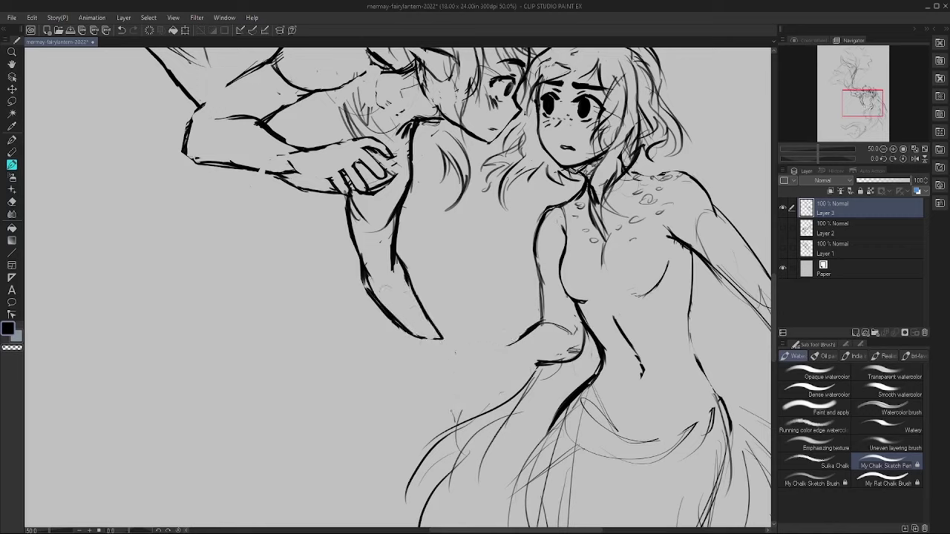
- Draw the two figures' clasped hands with defined fingers and connect them to both wrists
left_click_drag(419, 338, 469, 387)
left_click_drag(449, 332, 515, 348)
left_click_drag(453, 363, 490, 386)
left_click_drag(465, 380, 503, 374)
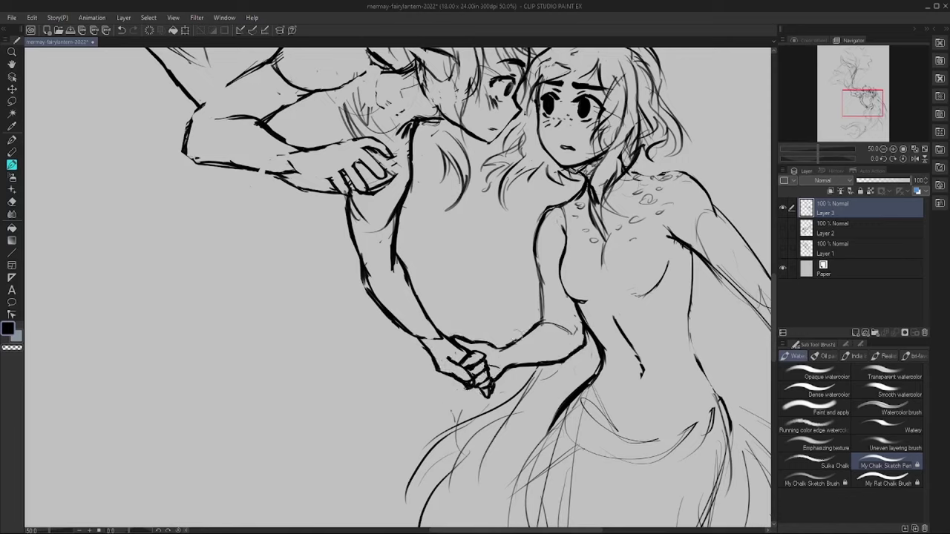
- Replace the mermaid's bust curve with a light curved line beneath the chest and redraw her chest sides
scroll(398, 288, "up", 5)
left_click_drag(627, 445, 460, 282)
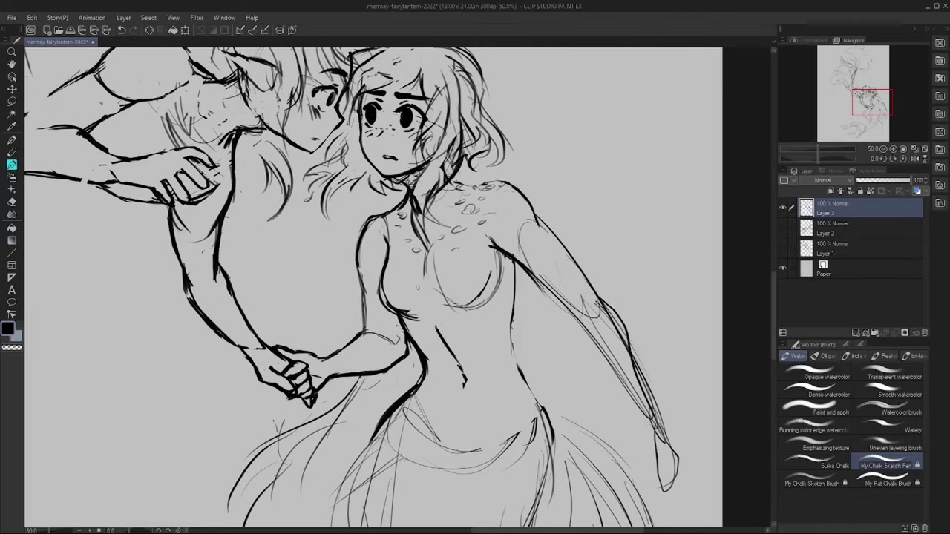
left_click_drag(504, 218, 497, 284)
left_click_drag(380, 243, 391, 279)
left_click_drag(417, 320, 494, 298)
left_click_drag(383, 250, 419, 322)
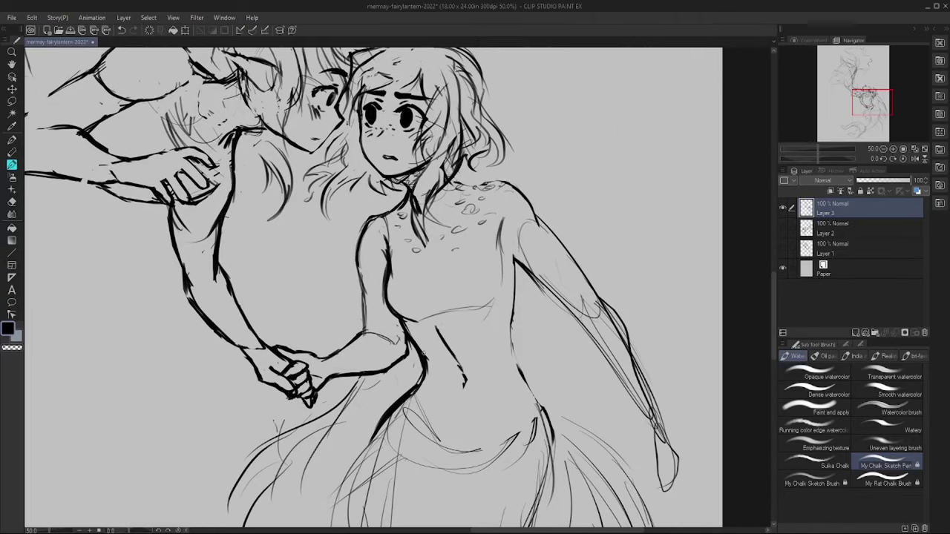
- Sketch the mermaid's far arm bent so the hand rests beside her chest, and erase the old straight forearm
left_click_drag(525, 267, 570, 308)
left_click_drag(580, 279, 592, 318)
left_click_drag(580, 243, 593, 298)
mouse_move(517, 257)
left_mouse_down()
mouse_move(561, 271)
mouse_move(583, 305)
left_mouse_up()
left_click_drag(543, 275, 587, 320)
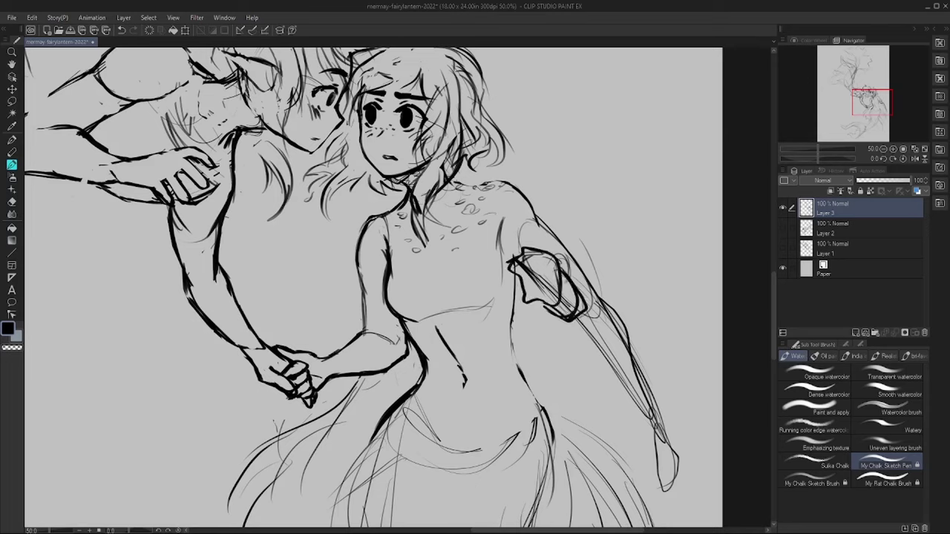
left_click_drag(586, 277, 603, 327)
left_click_drag(594, 312, 674, 450)
- Undo the last arm strokes and draw the fingers of the mermaid's bent hand against the side of her chest
key("ctrl+z")
key("ctrl+z")
key("ctrl+z")
key("ctrl+z")
left_click_drag(542, 264, 501, 272)
left_click_drag(505, 277, 541, 287)
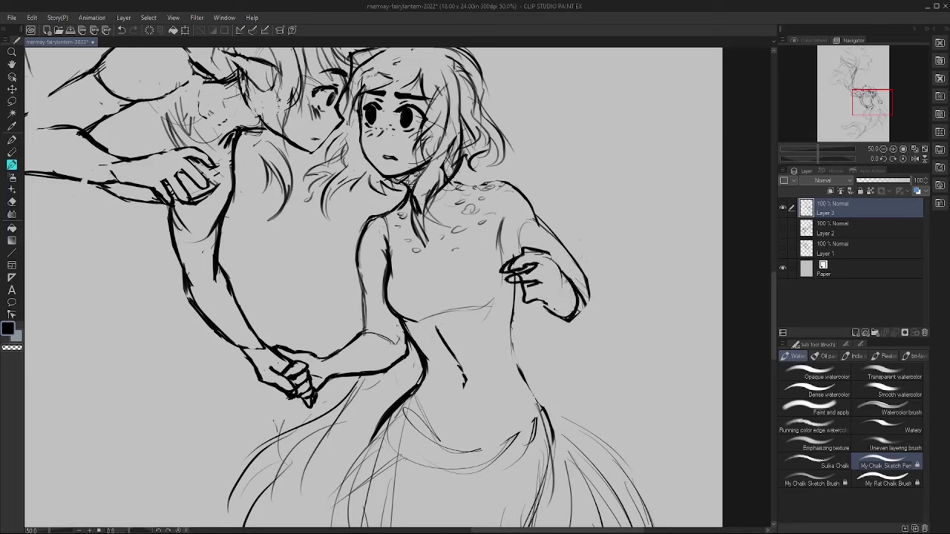
key("ctrl+z")
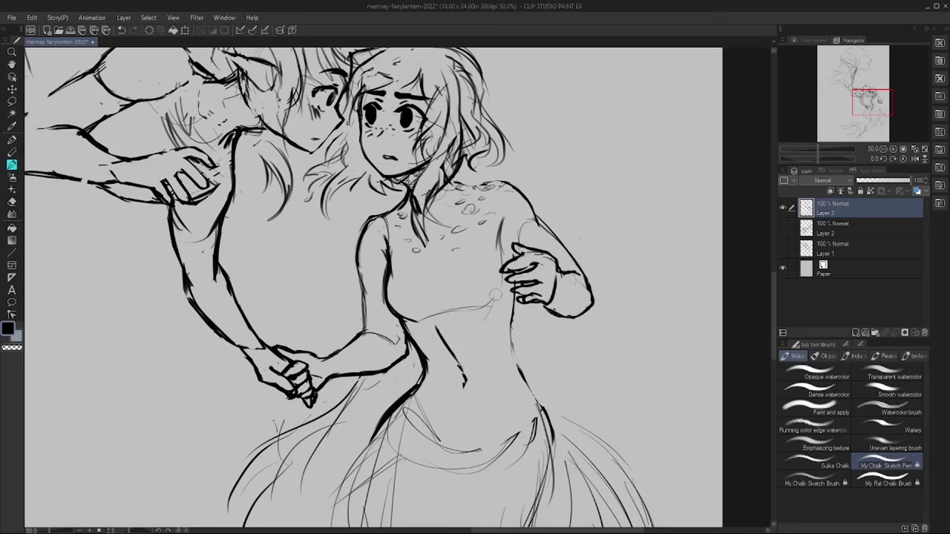
- Lighten the mermaid's torso centre line and sketch her bust contours with soft curved lines
left_click_drag(428, 251, 453, 322)
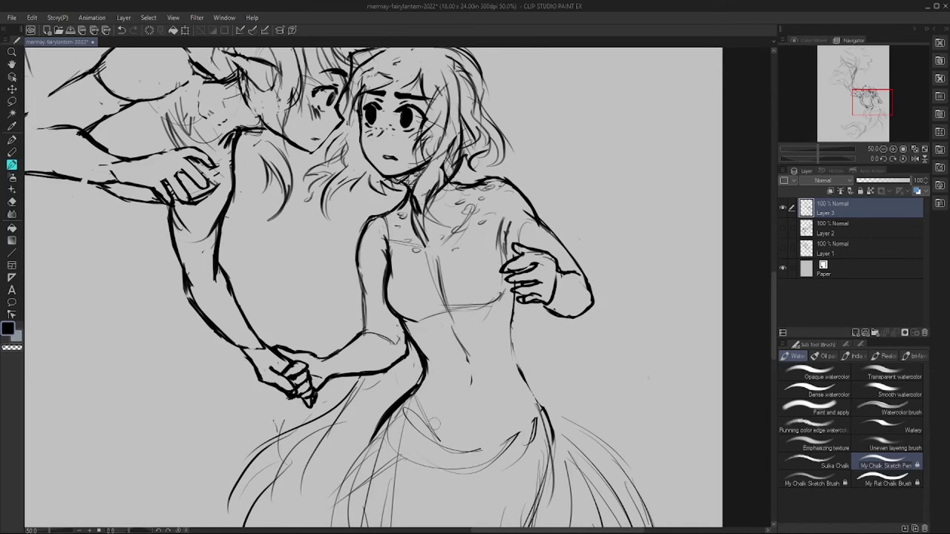
mouse_move(371, 282)
left_mouse_down()
mouse_move(526, 373)
mouse_move(460, 271)
left_mouse_up()
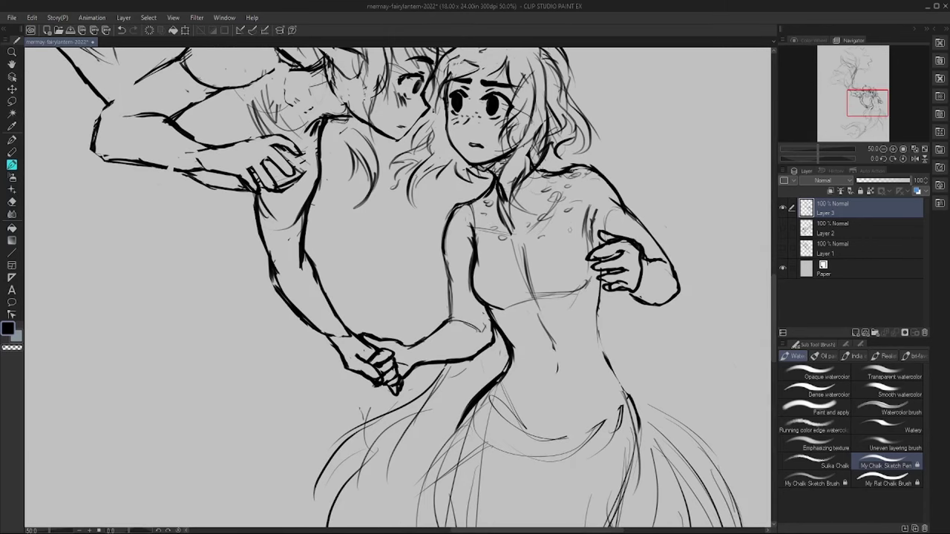
left_click_drag(549, 230, 556, 342)
left_click_drag(519, 238, 512, 312)
key("ctrl+z")
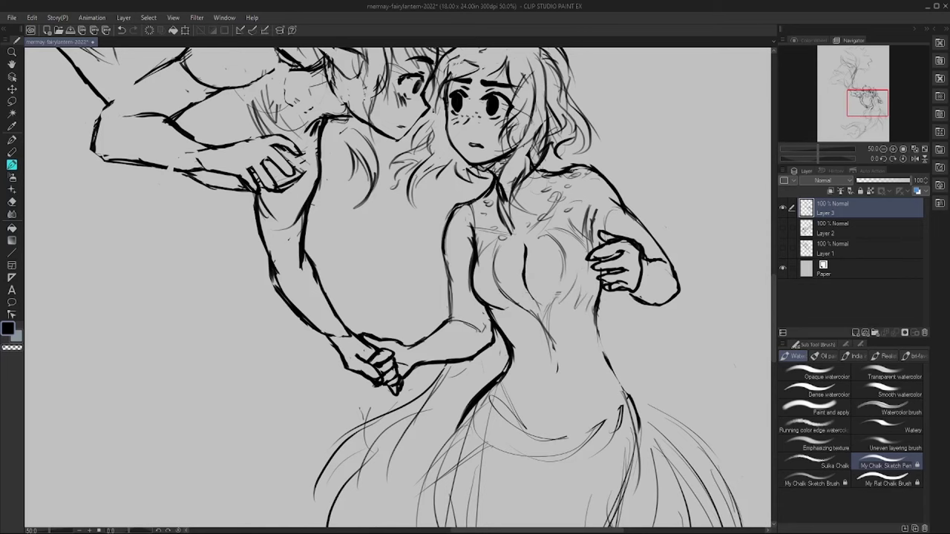
- Add small oval scale marks across the mermaid's hips where the skin meets the tail
left_click_drag(586, 460, 607, 420)
left_click_drag(446, 297, 367, 285)
left_click_drag(486, 376, 500, 437)
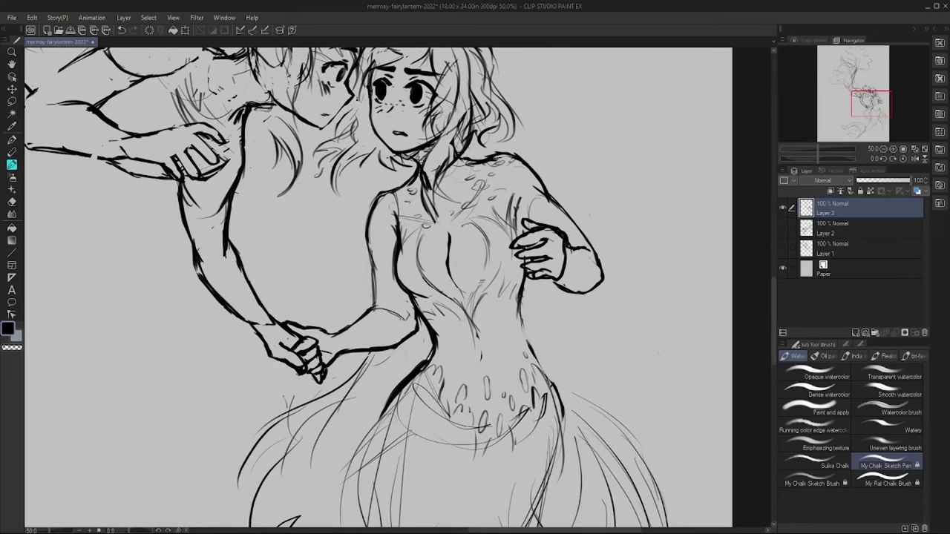
- Draw thin flowing fin strands trailing from the mermaid's bent elbow and from both sides of her hips
left_click_drag(608, 264, 698, 394)
left_click_drag(591, 292, 690, 422)
left_click_drag(596, 253, 706, 344)
left_click_drag(623, 280, 662, 355)
left_click_drag(304, 380, 214, 445)
left_click_drag(267, 407, 233, 473)
left_click_drag(445, 296, 452, 308)
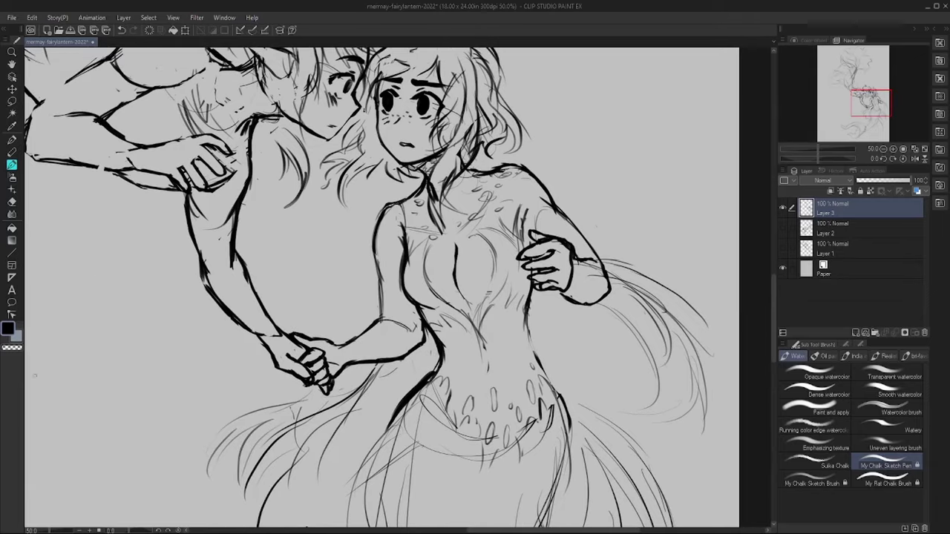
- Strengthen the inner and outer edges of the mermaid's curved lower tail
scroll(345, 286, "down", 2)
left_click_drag(345, 286, 354, 126)
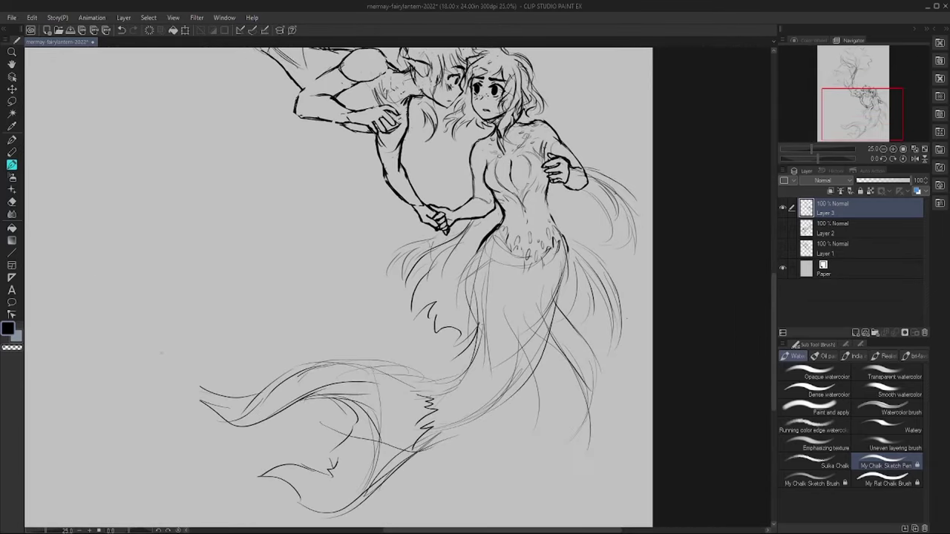
left_click_drag(522, 389, 416, 456)
left_click_drag(470, 327, 386, 386)
- Outline the upper merman's ruffled tail fins and folds, and add scale marks at his hips
left_click_drag(415, 90, 496, 340)
left_click_drag(207, 287, 156, 316)
left_click_drag(341, 348, 201, 331)
left_click_drag(282, 138, 220, 212)
left_click_drag(416, 223, 364, 334)
left_click_drag(308, 173, 269, 279)
left_click_drag(417, 227, 395, 276)
left_click_drag(394, 152, 308, 227)
left_click_drag(364, 334, 378, 275)
left_click_drag(505, 238, 463, 53)
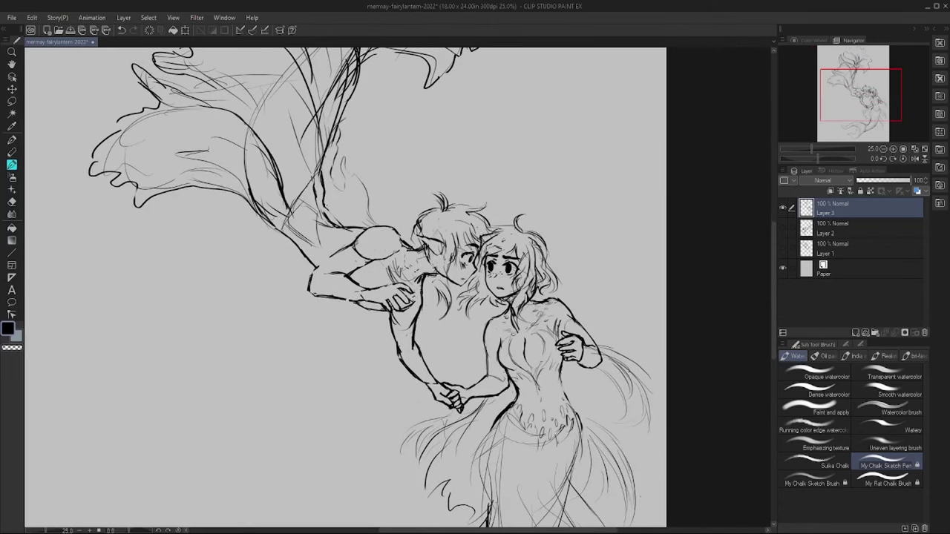
scroll(224, 304, "down", 1)
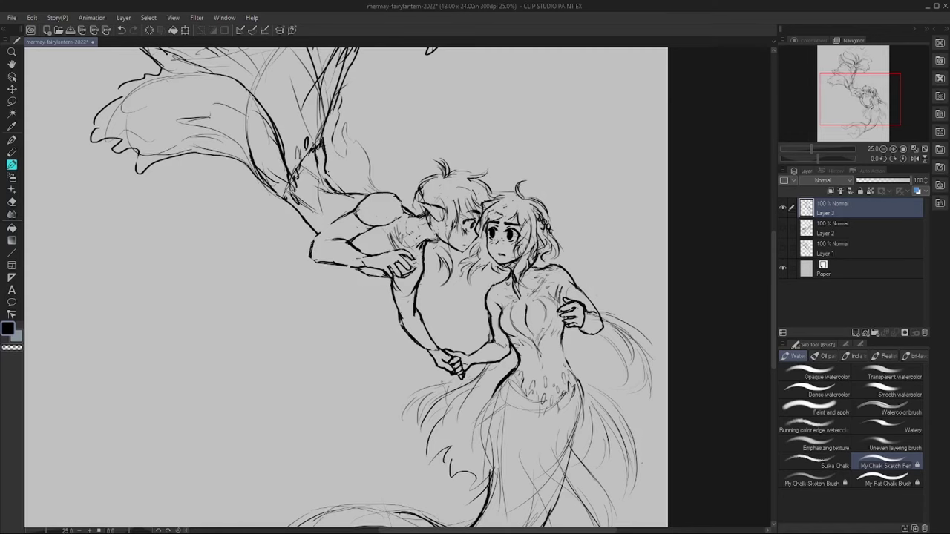
- Define the mermaid's hip and side fins with bold lines and outline the upper edge of her tail fluke
left_click_drag(504, 385, 462, 238)
left_click_drag(557, 296, 567, 445)
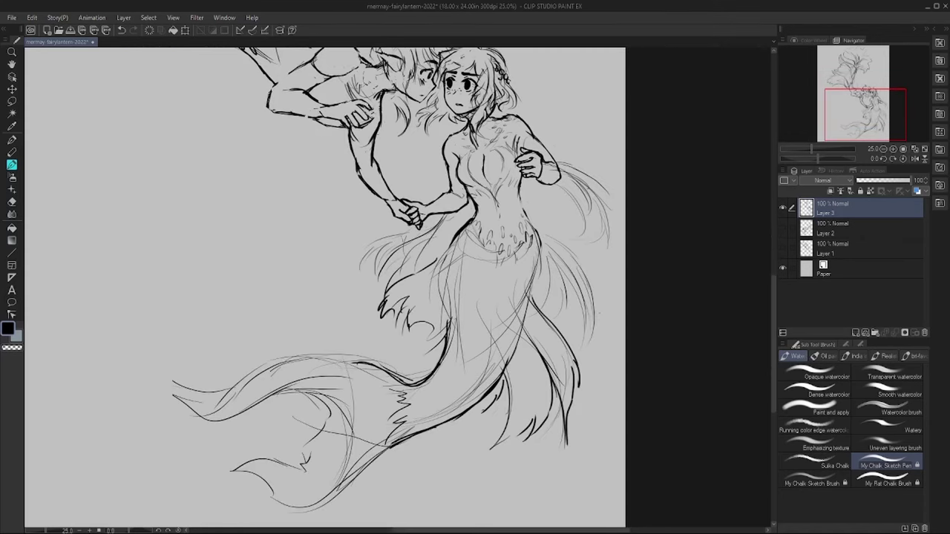
left_click_drag(594, 230, 546, 349)
left_click_drag(379, 267, 415, 341)
mouse_move(445, 276)
left_mouse_down()
mouse_move(407, 368)
mouse_move(248, 371)
left_mouse_up()
left_click_drag(236, 376, 127, 380)
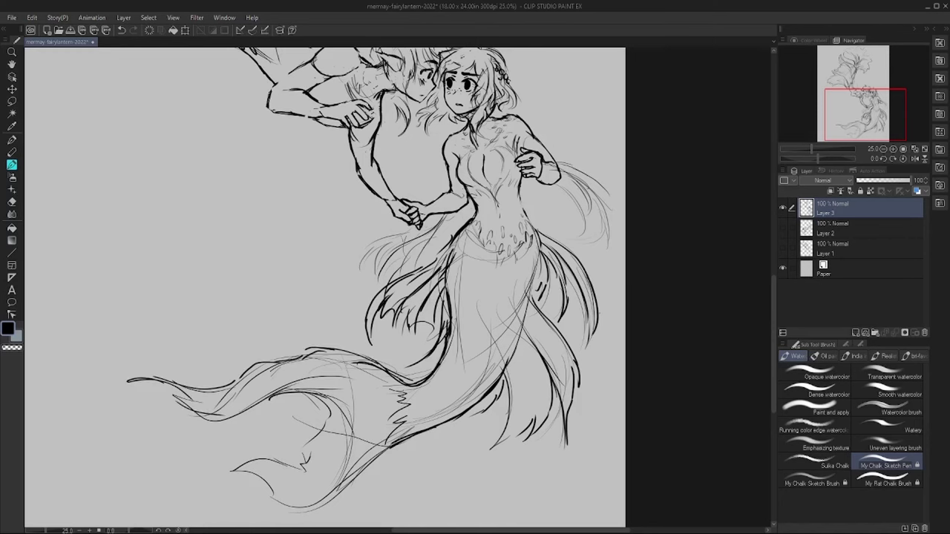
- Outline the inner folds and lower lobe of the mermaid's tail fluke
left_click_drag(392, 382, 293, 397)
mouse_move(383, 423)
left_mouse_down()
mouse_move(273, 471)
mouse_move(186, 470)
left_mouse_up()
left_click_drag(383, 454, 293, 507)
- Draw bold fin strands curling from the mermaid's elbow past her waist and define the fins beside the clasped hands
left_click_drag(445, 223, 439, 357)
left_click_drag(562, 304, 571, 393)
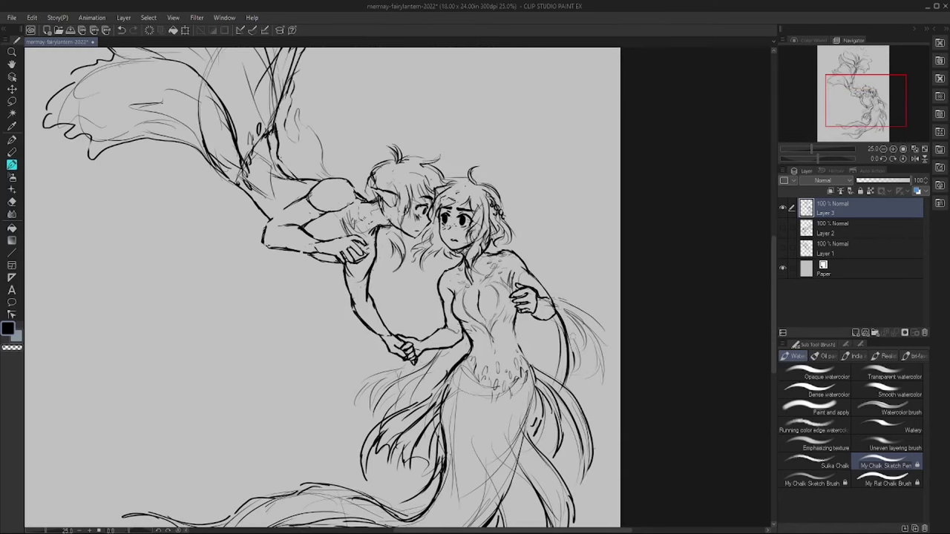
left_click_drag(553, 296, 546, 350)
left_click_drag(538, 315, 561, 370)
left_click_drag(404, 378, 348, 412)
left_click_drag(512, 322, 541, 382)
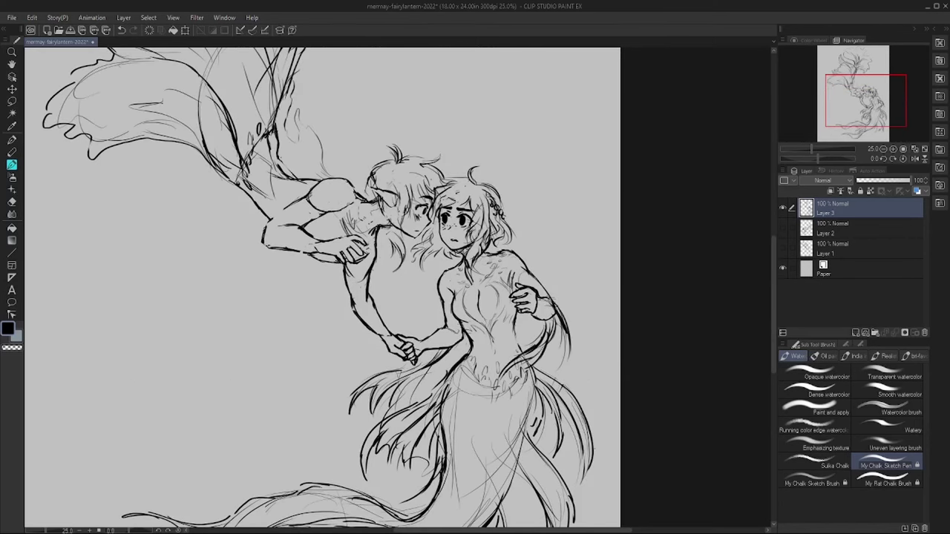
scroll(423, 234, "up", 2)
key("m")
left_click_drag(445, 204, 445, 266)
key("ctrl+d")
key("b")
scroll(386, 315, "down", 4)
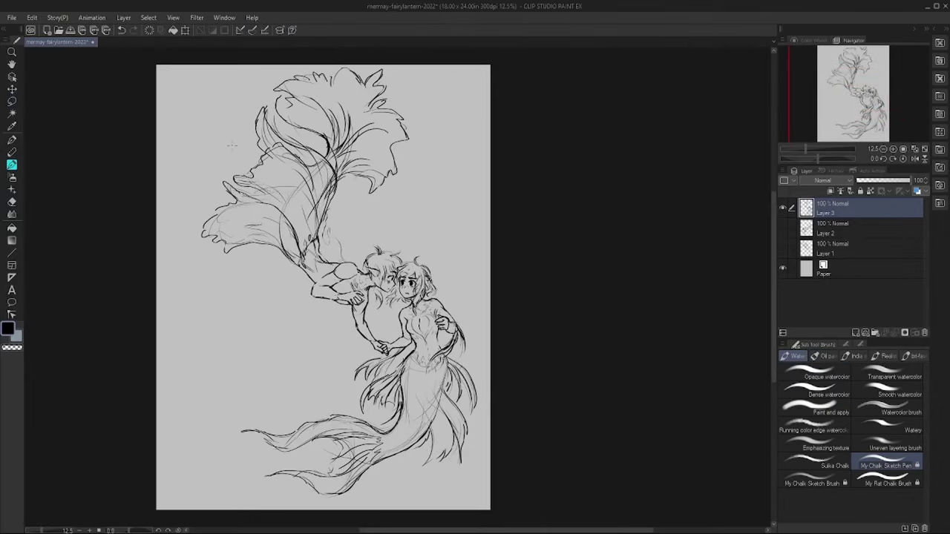
- Clean up the stray construction lines and edges on the upper merman's tail fins
scroll(232, 144, "up", 4)
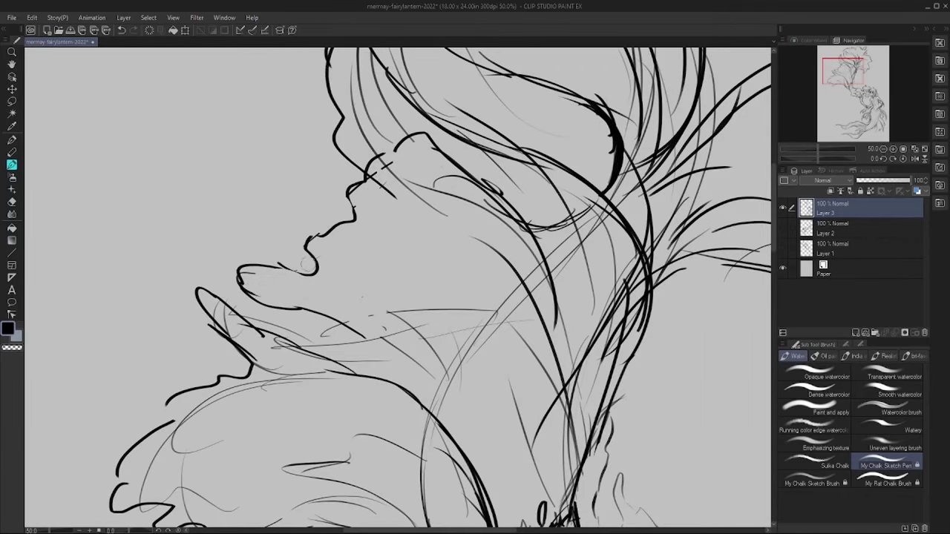
left_click_drag(269, 256, 222, 148)
left_click_drag(267, 370, 170, 223)
mouse_move(483, 386)
left_mouse_down()
mouse_move(349, 185)
mouse_move(420, 162)
left_mouse_up()
left_click_drag(363, 207, 414, 194)
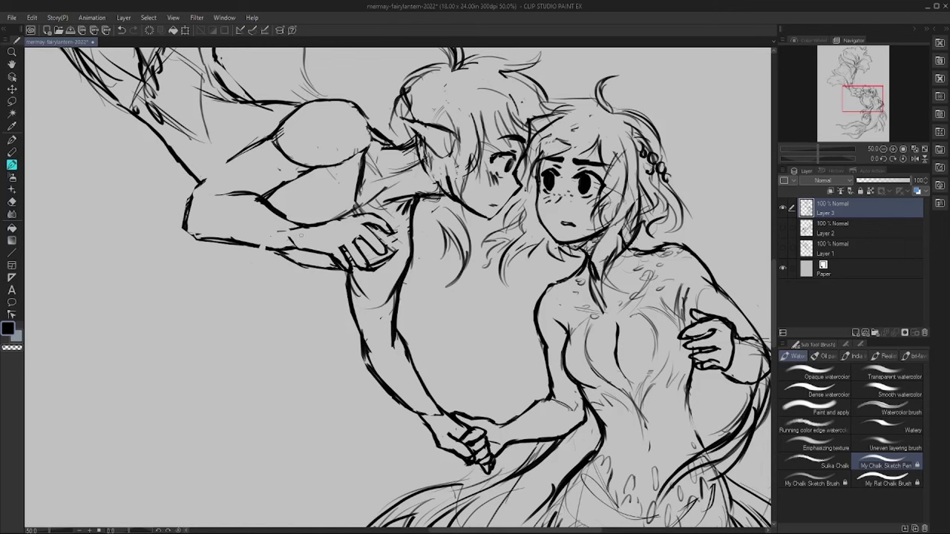
- Add chest detail to the upper merman and refine the lines around his waist
mouse_move(297, 222)
left_mouse_down()
mouse_move(389, 328)
mouse_move(327, 249)
left_mouse_up()
mouse_move(230, 226)
left_mouse_down()
mouse_move(269, 270)
mouse_move(341, 306)
left_mouse_up()
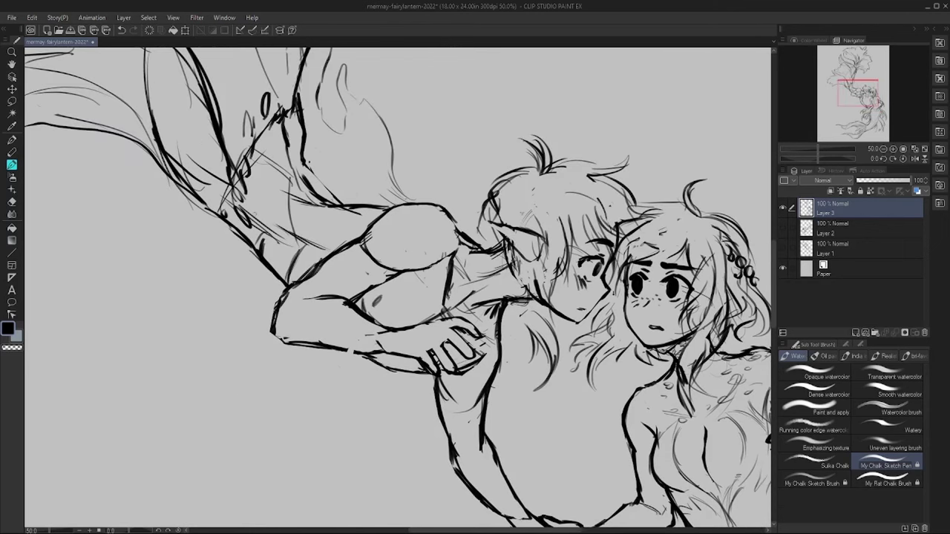
left_click_drag(304, 160, 349, 202)
mouse_move(159, 440)
left_mouse_down()
mouse_move(148, 410)
mouse_move(193, 386)
left_mouse_up()
left_click_drag(296, 371, 297, 334)
key("ctrl+0")
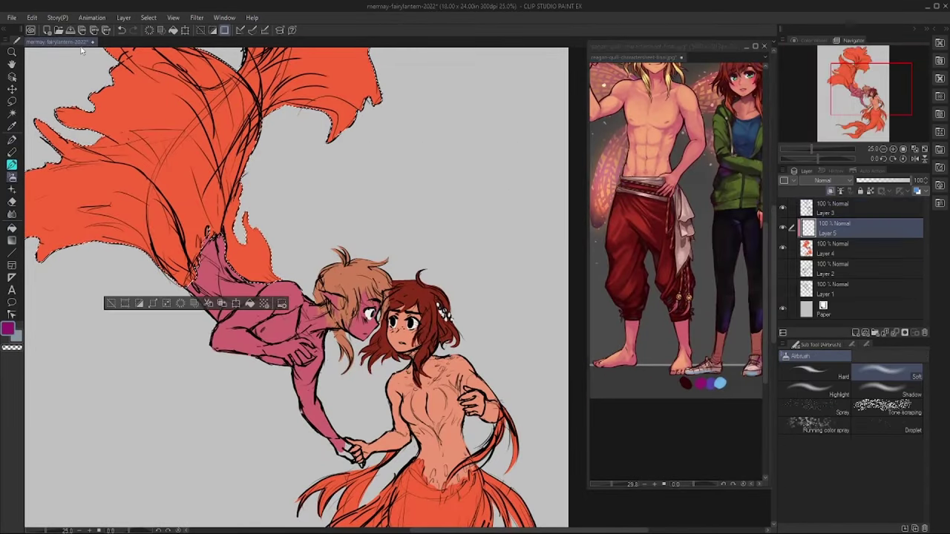
- Airbrush purple over the tips and outer edges of the upper merman's orange tail fins with the Soft airbrush
scroll(392, 96, "down", 2)
mouse_move(392, 96)
left_mouse_down()
mouse_move(319, 133)
mouse_move(397, 149)
left_mouse_up()
mouse_move(204, 260)
left_mouse_down()
mouse_move(319, 208)
mouse_move(352, 163)
left_mouse_up()
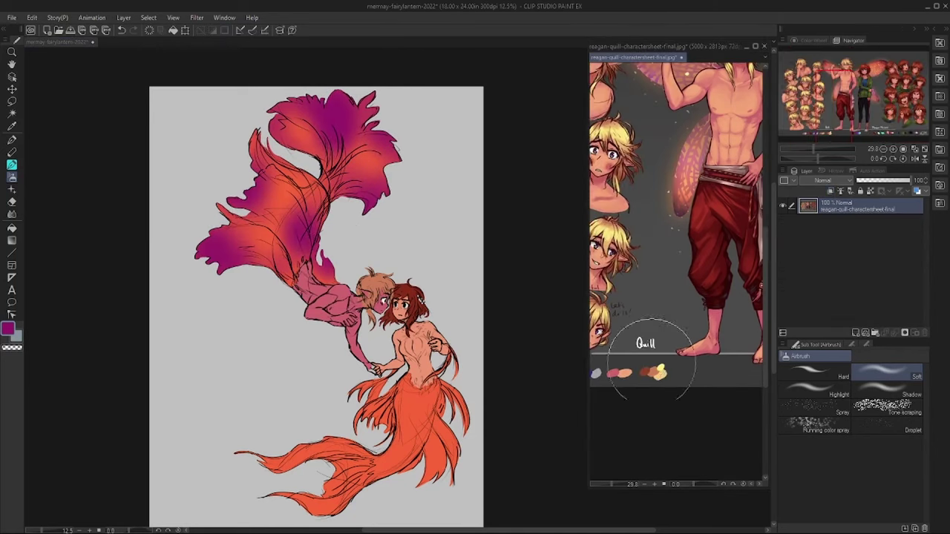
- Sample pale orange-yellow from the character sheet's swatches and airbrush glowing patches across the upper merman's tail fins
left_click_drag(668, 223, 742, 208)
left_click(657, 373)
mouse_move(349, 178)
left_mouse_down()
mouse_move(364, 126)
mouse_move(296, 111)
left_mouse_up()
left_click_drag(279, 174, 260, 222)
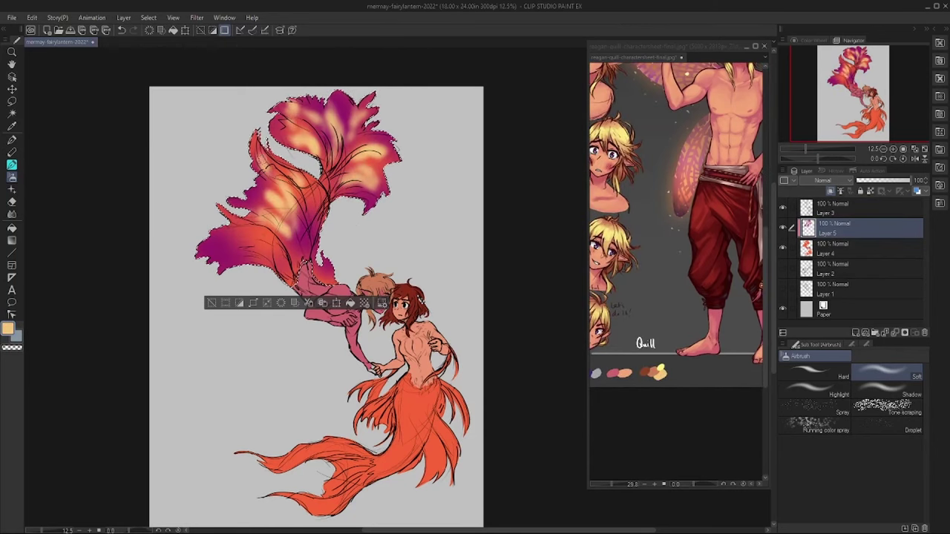
left_click_drag(256, 160, 241, 256)
left_click_drag(253, 171, 230, 197)
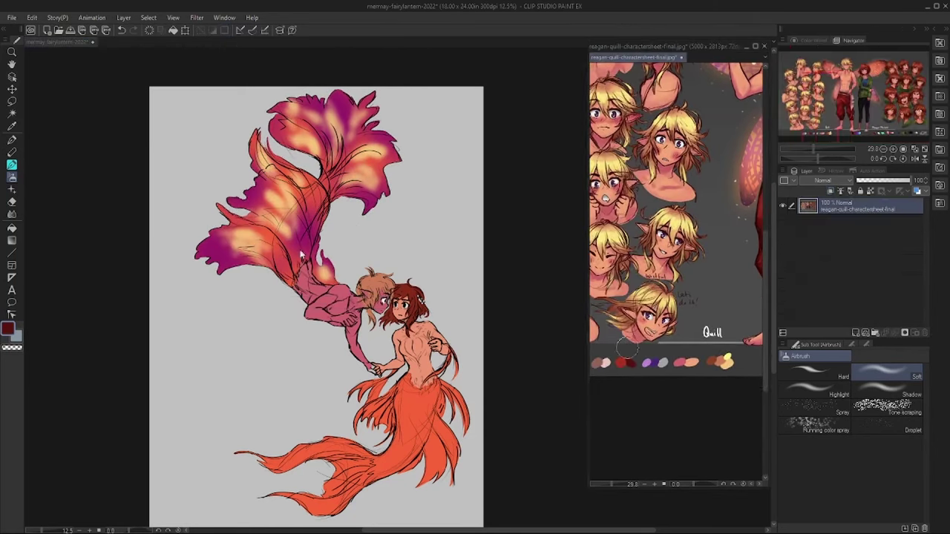
- Airbrush dark red shading over the base and inner folds of the upper merman's tail and clear the selection
mouse_move(300, 256)
left_mouse_down()
mouse_move(252, 171)
mouse_move(238, 204)
left_mouse_up()
left_click_drag(296, 100, 241, 204)
key("ctrl+d")
left_click(602, 374)
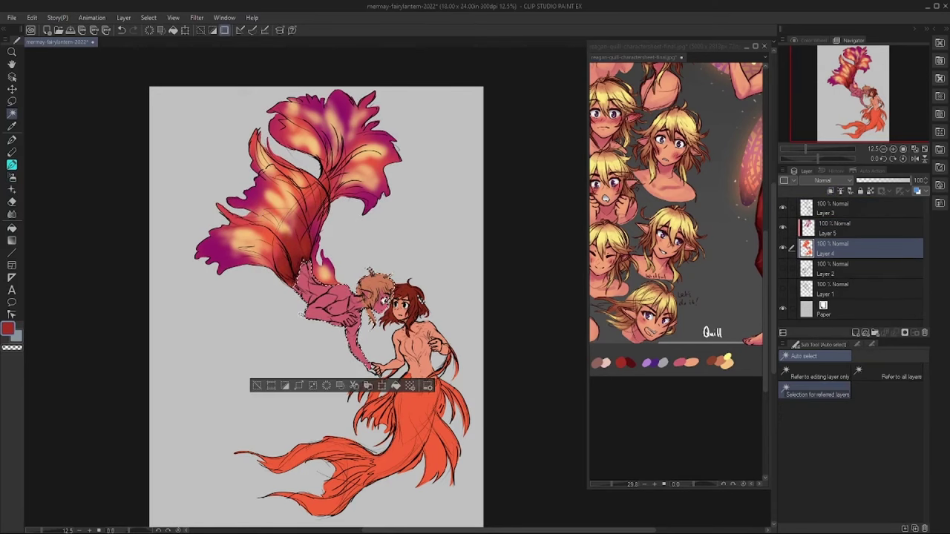
scroll(375, 374, "up", 3)
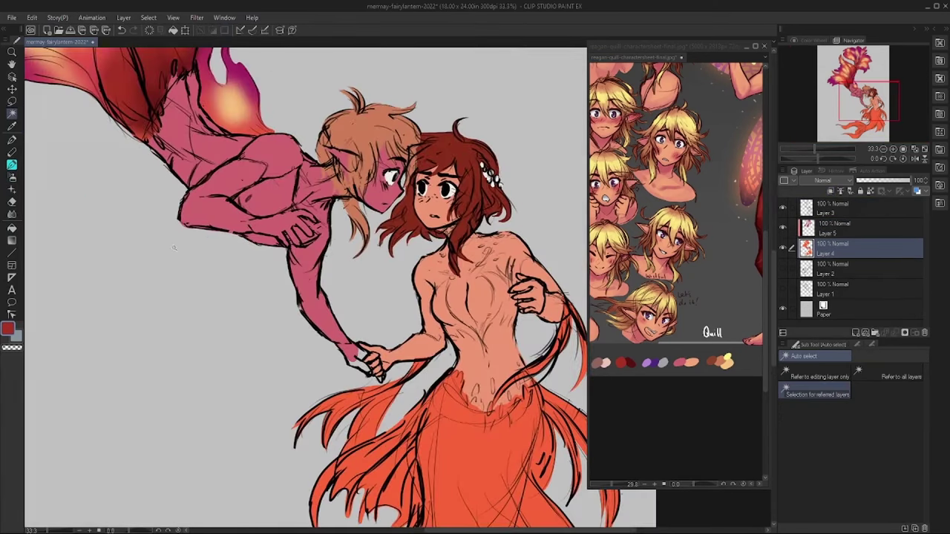
left_click(650, 421)
left_click(273, 184)
key("ctrl+z")
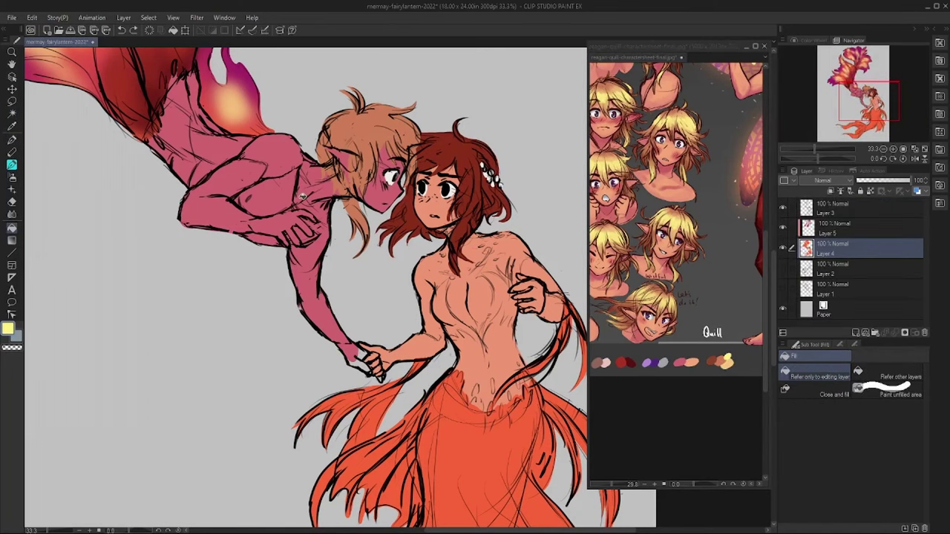
- Select the upper merman's skin and airbrush peach from the character sheet over his arms, torso and face on Layer 5
left_click(273, 184)
left_click(274, 184)
left_click(653, 178)
key("b")
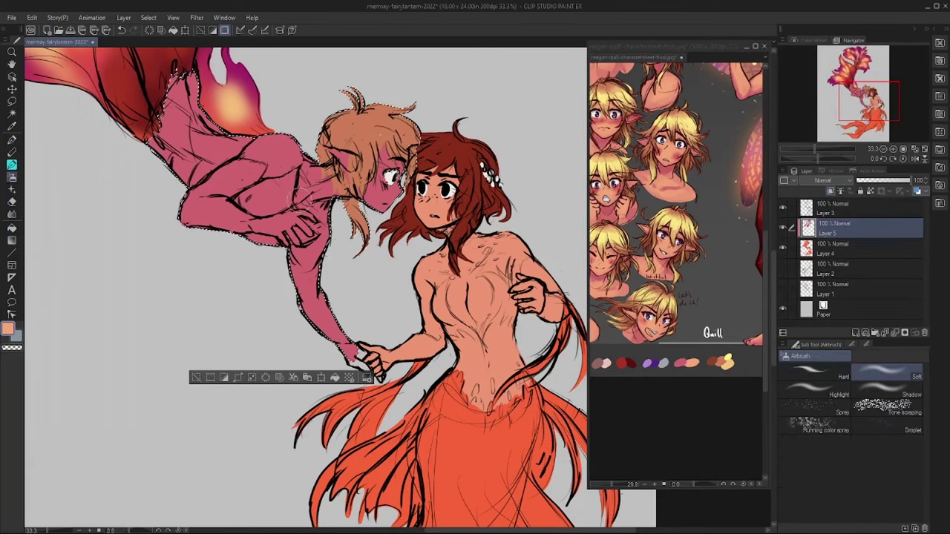
left_click_drag(326, 149, 222, 223)
left_click_drag(185, 97, 334, 341)
- Airbrush the upper merman's hair with brown shading and golden-blond highlights sampled from the character sheet
left_click(625, 362)
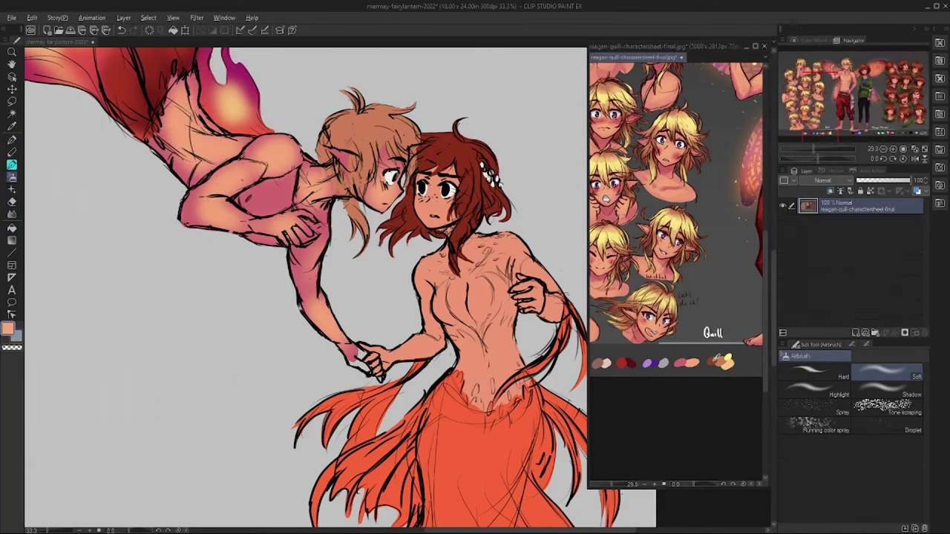
mouse_move(356, 215)
left_mouse_down()
mouse_move(311, 149)
mouse_move(408, 141)
left_mouse_up()
left_click(686, 363)
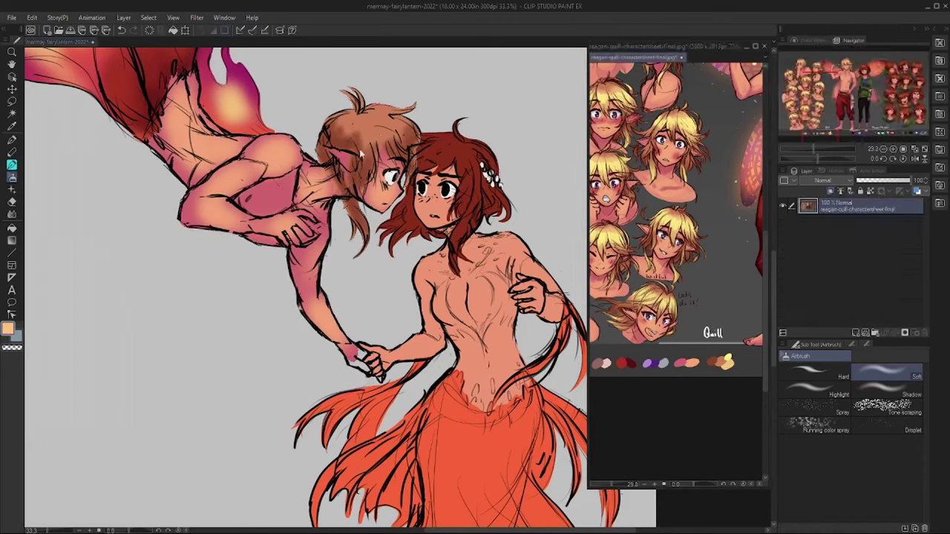
left_click_drag(341, 149, 408, 126)
left_click_drag(282, 133, 334, 170)
left_click_drag(341, 96, 404, 104)
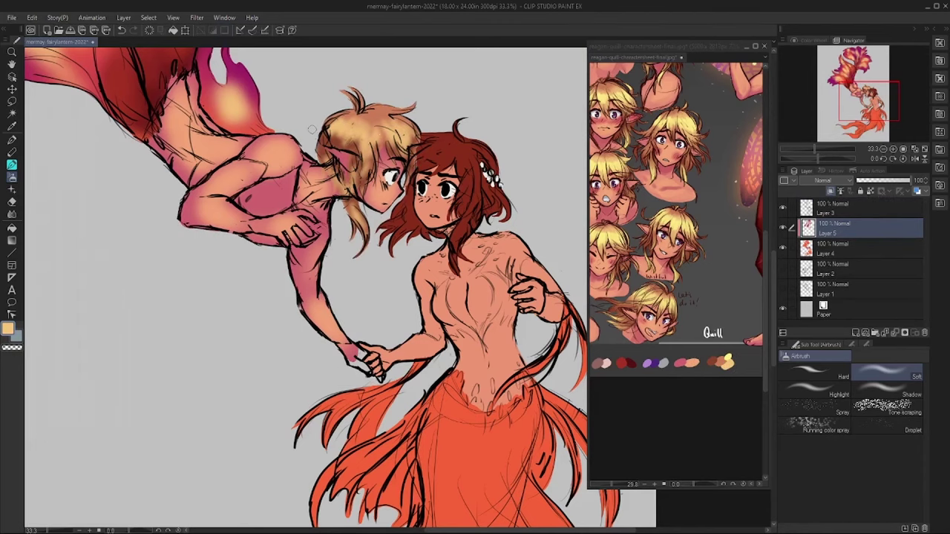
- Select the eye areas on Layer 4 and tint the upper merman's eye violet on Layer 5
left_click(833, 249)
left_click(11, 113)
left_click(416, 178)
left_click(832, 228)
key("b")
scroll(675, 200, "down", 5)
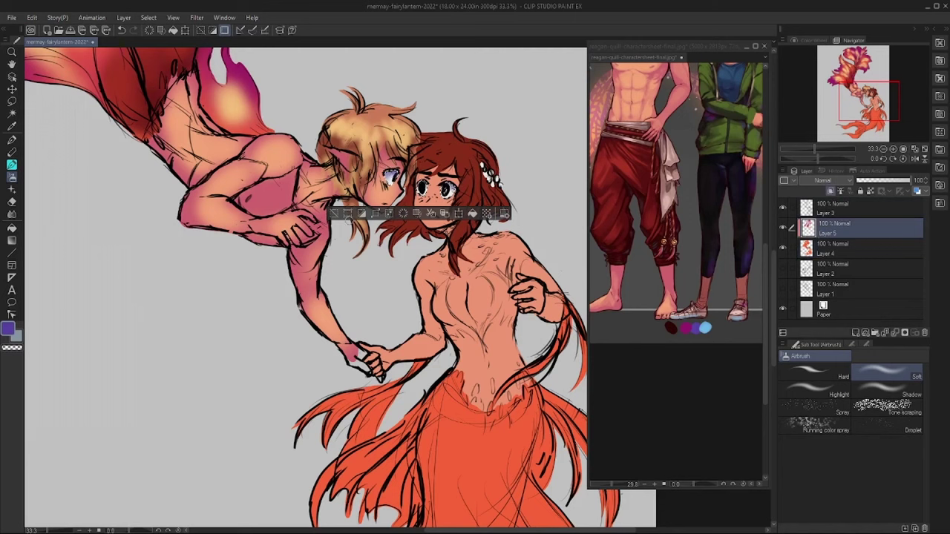
- Sample rose pink from the redhead's swatches, select the mermaid's skin and airbrush shading over her face and torso
key("ctrl+Tab")
key("ctrl+Tab")
key("ctrl+Tab")
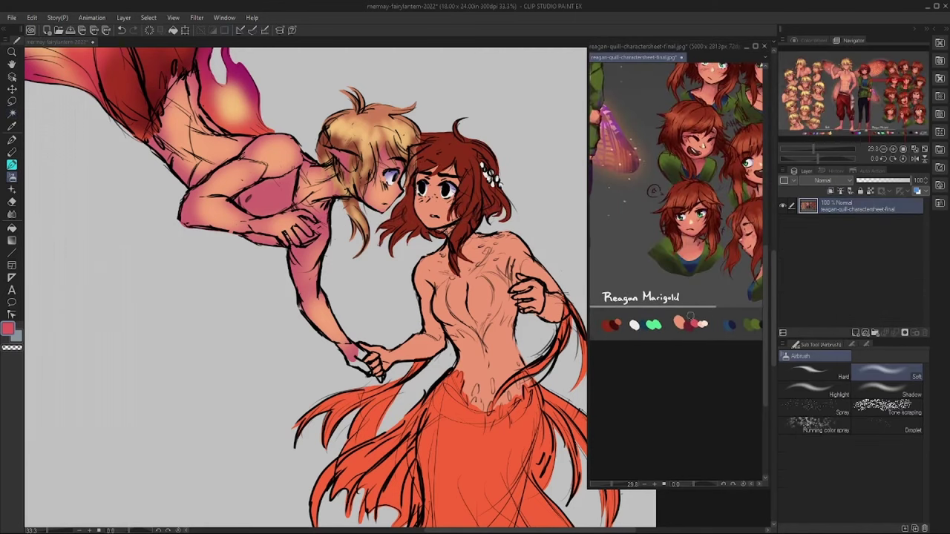
left_click(438, 251)
left_click_drag(444, 171, 430, 327)
left_click_drag(415, 222, 519, 348)
left_click_drag(474, 401, 438, 245)
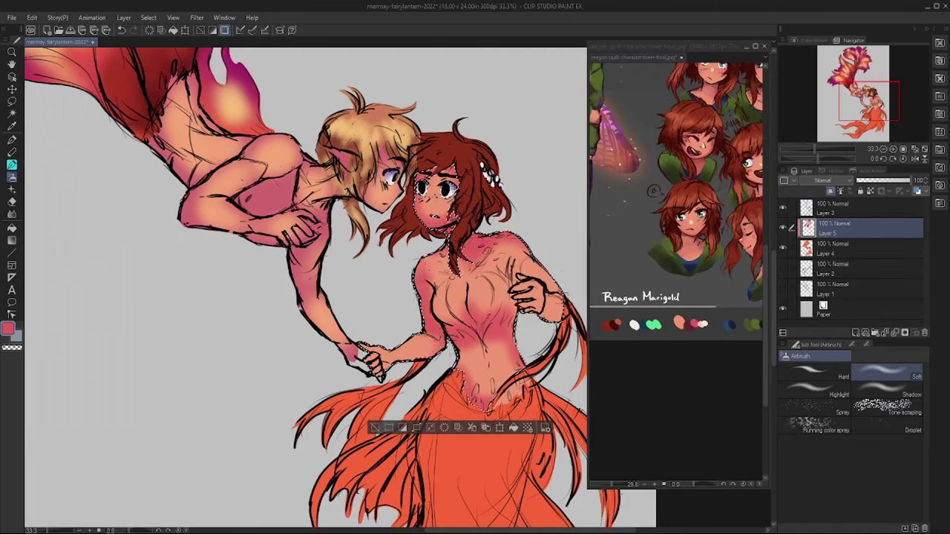
- Deepen the rose shading along the mermaid's arms, shoulders and waist, and clear the selection
left_click_drag(534, 245, 549, 341)
left_click_drag(520, 263, 520, 360)
mouse_move(416, 334)
left_mouse_down()
mouse_move(468, 259)
mouse_move(478, 297)
left_mouse_up()
left_click_drag(418, 263, 419, 327)
left_click_drag(449, 171, 375, 363)
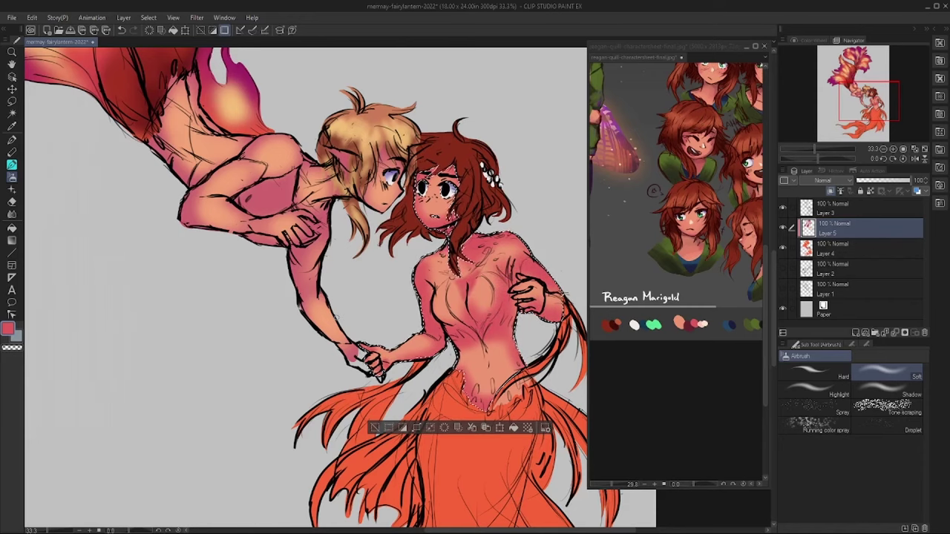
key("ctrl+d")
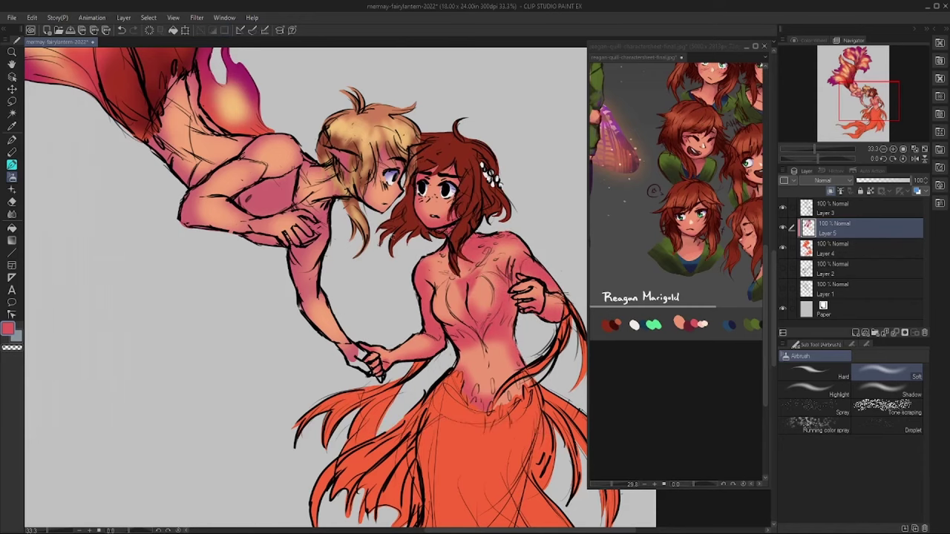
- Select the mermaid's tail and airbrush rose shading and golden-yellow highlights over the tail and fins, sampling the gold from the blond character's swatches
left_click(807, 248, "ctrl")
scroll(404, 341, "down", 5)
scroll(404, 341, "up", 5)
scroll(404, 341, "up", 1)
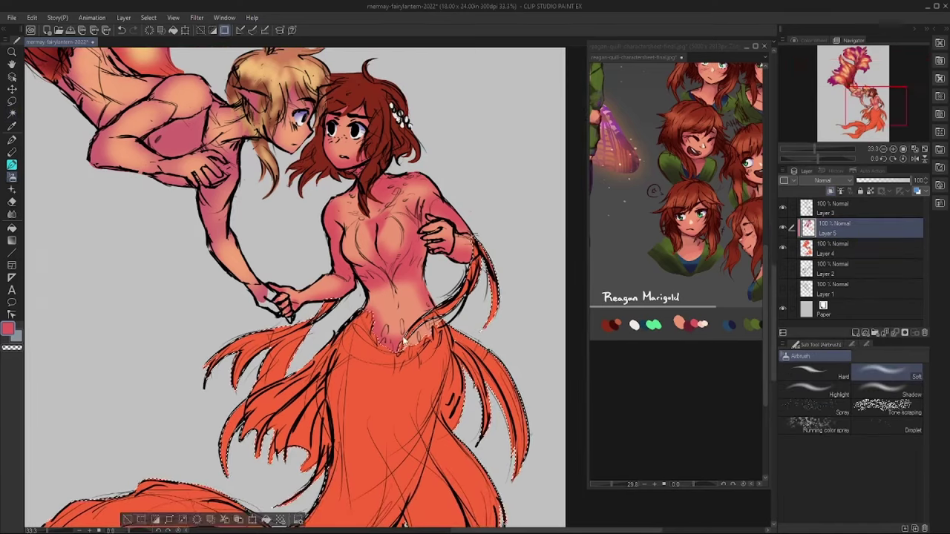
scroll(404, 341, "down", 4)
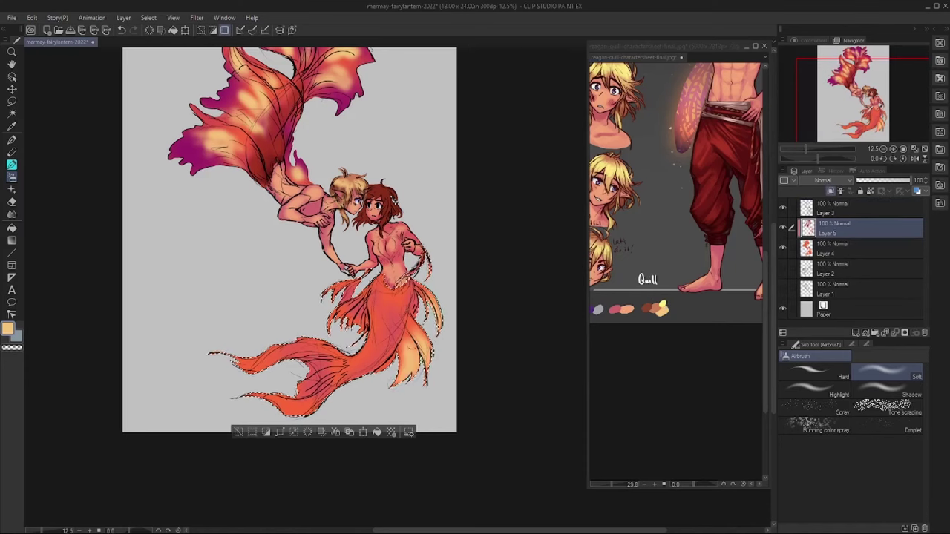
left_click_drag(426, 253, 405, 293)
left_click_drag(223, 349, 319, 401)
left_click_drag(393, 278, 364, 371)
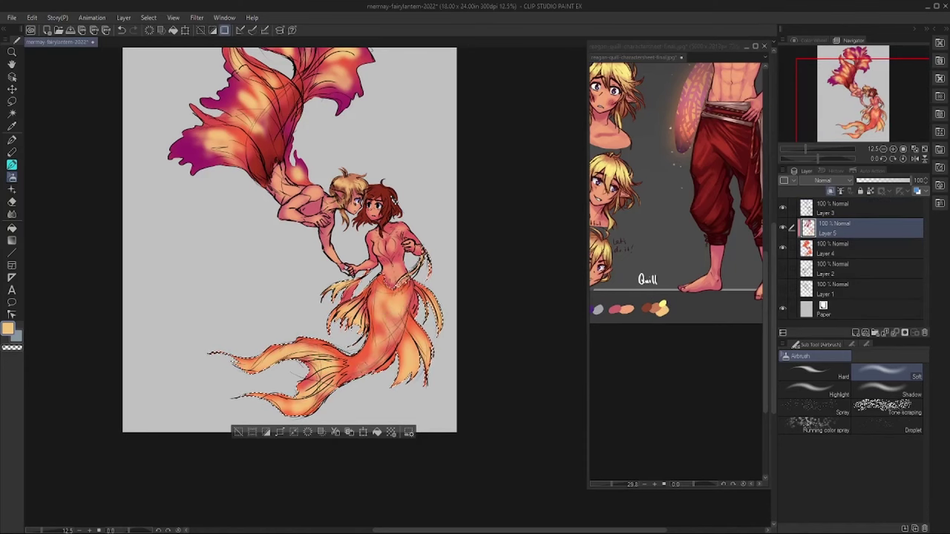
left_click_drag(423, 271, 352, 371)
- Sample mint green from the redhead's swatches and airbrush it onto the tips of the mermaid's hip fins and tail fins
mouse_move(675, 222)
left_mouse_down()
mouse_move(675, 111)
mouse_move(519, 185)
left_mouse_up()
left_click(690, 270)
left_click_drag(431, 252, 334, 327)
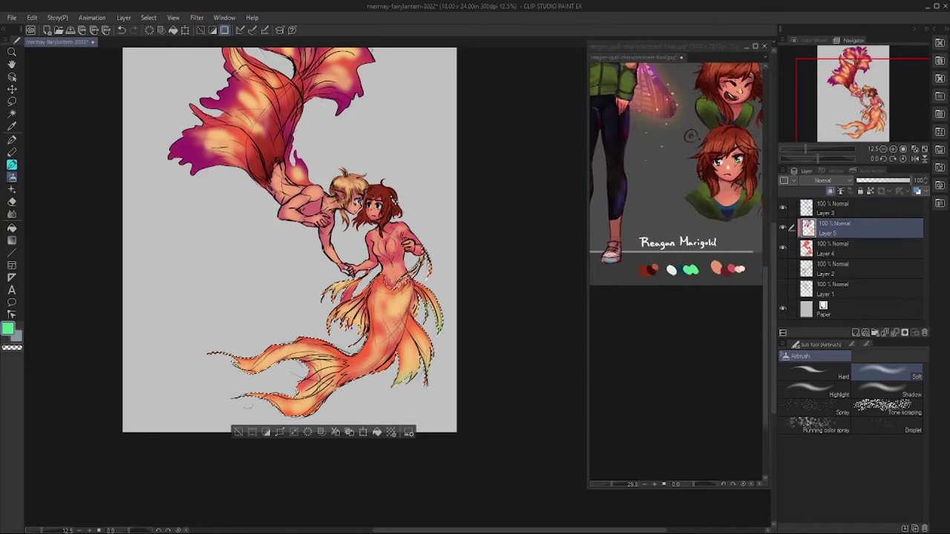
left_click_drag(215, 356, 357, 334)
left_click_drag(427, 297, 345, 334)
mouse_move(423, 256)
left_mouse_down()
mouse_move(334, 327)
mouse_move(223, 359)
left_mouse_up()
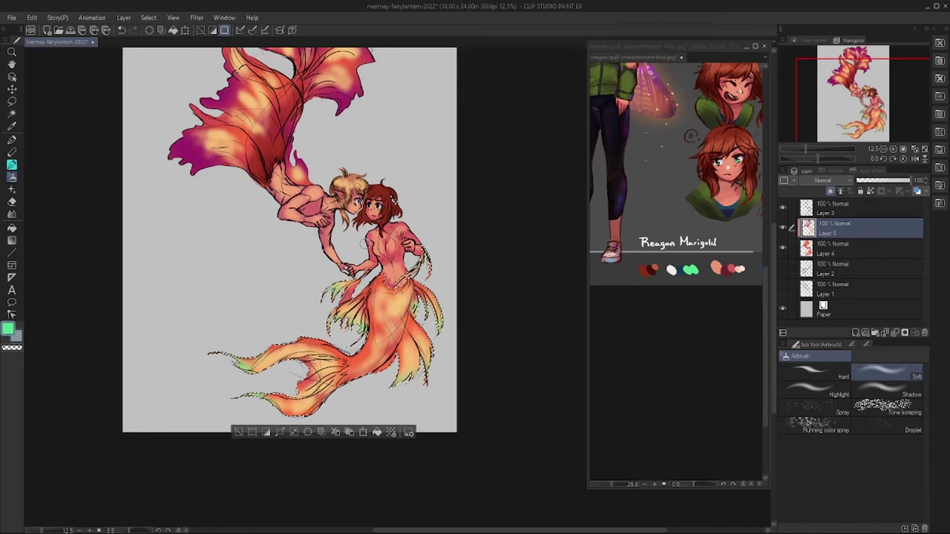
- Add a layer above Layer 5, then outline and fill the mermaid's feathered bikini top in dark teal-blue with the G-pen
scroll(363, 241, "up", 4)
left_click_drag(363, 241, 240, 275)
key("ctrl+shift+n")
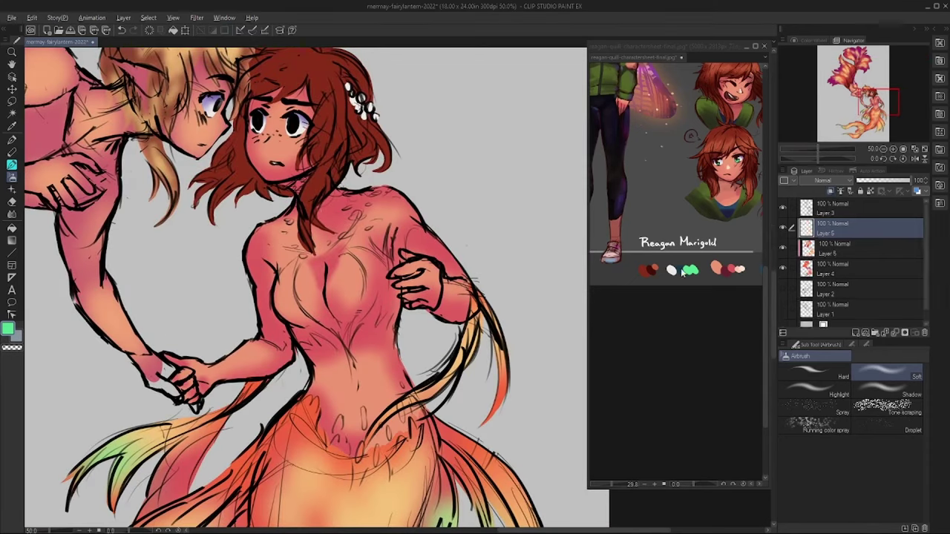
key("p")
mouse_move(348, 252)
left_mouse_down()
mouse_move(366, 269)
mouse_move(353, 350)
left_mouse_up()
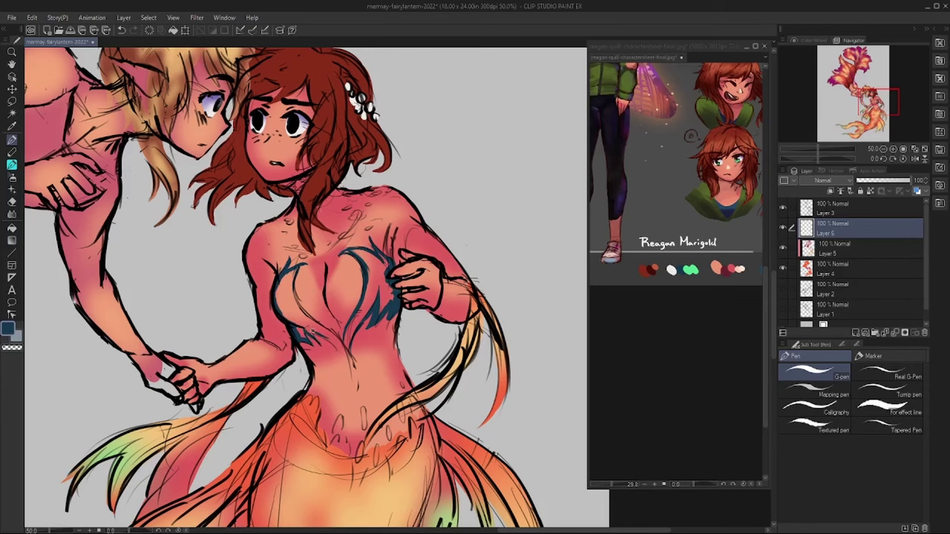
key("g")
left_click(282, 354)
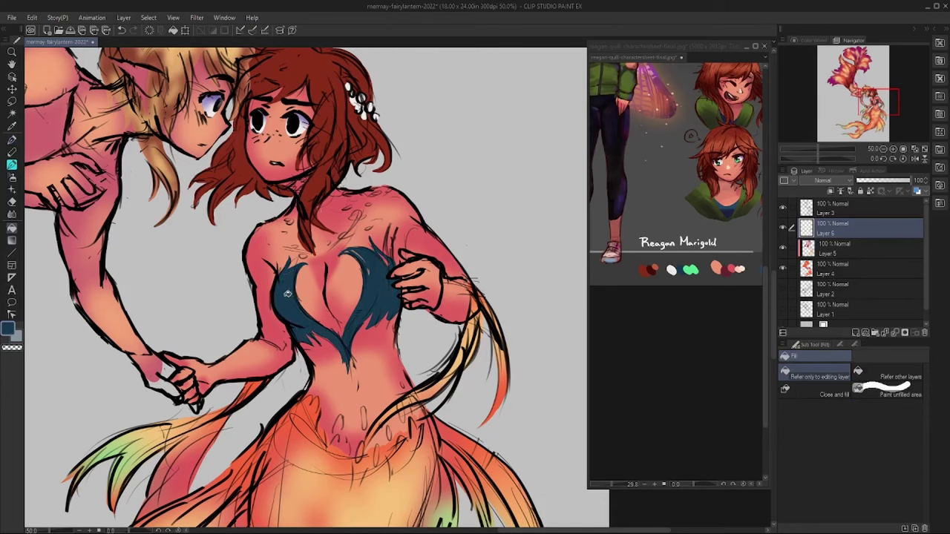
- Draw dark teal bead strands around the mermaid's hips and tail base, add looping bands at the tail base, and save the file
key("p")
scroll(287, 293, "down", 3)
scroll(341, 176, "up", 3)
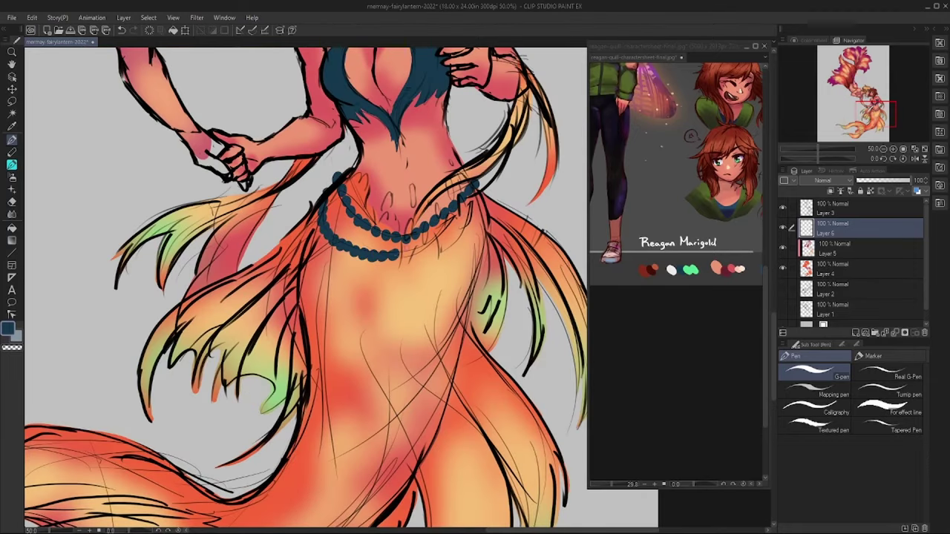
scroll(319, 294, "down", 5)
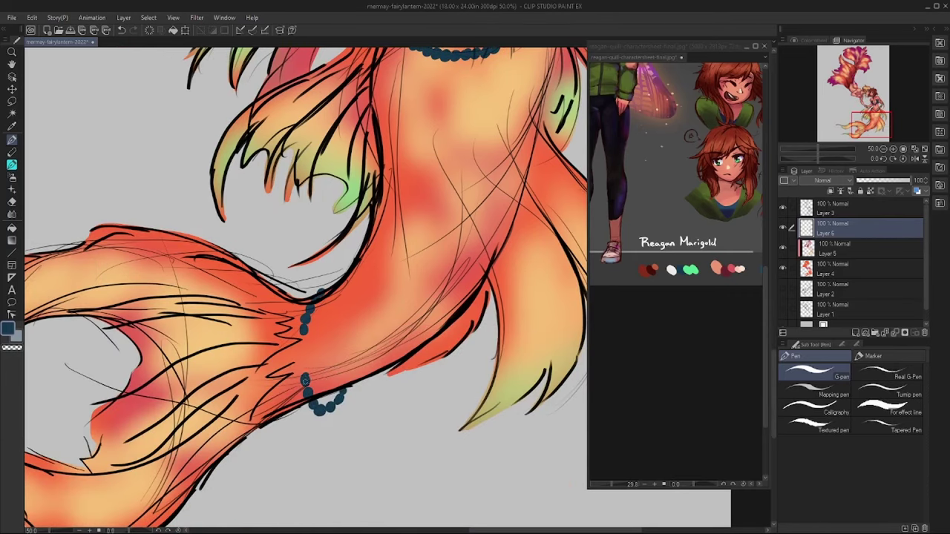
key("ctrl+s")
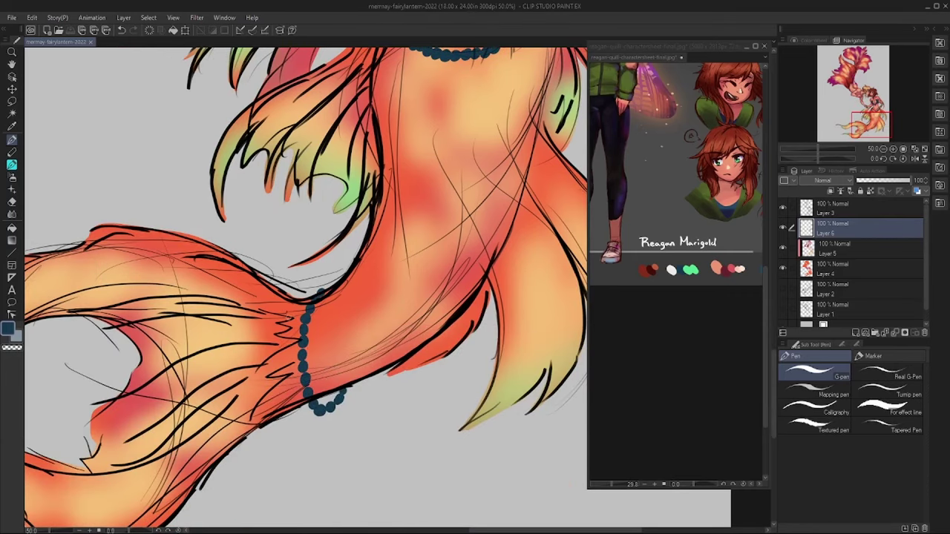
left_click_drag(310, 298, 295, 411)
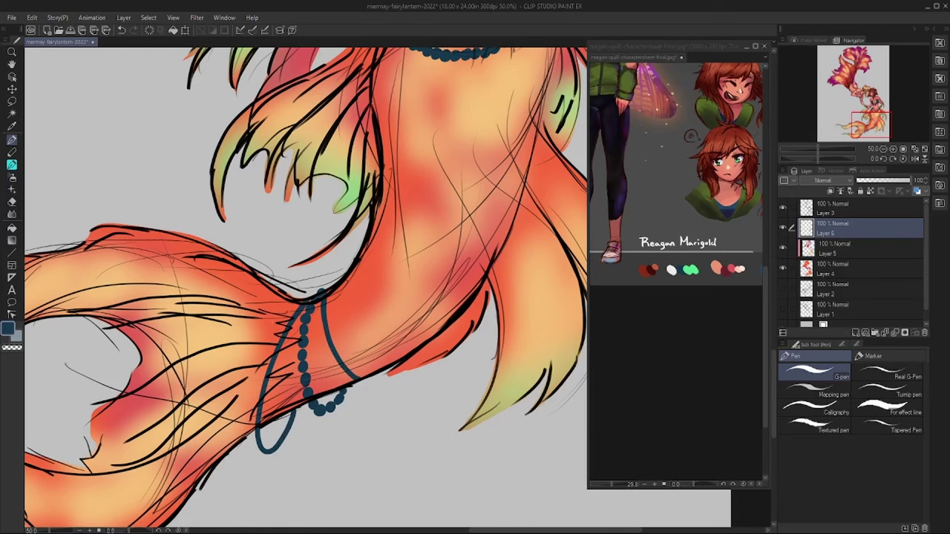
scroll(304, 289, "down", 5)
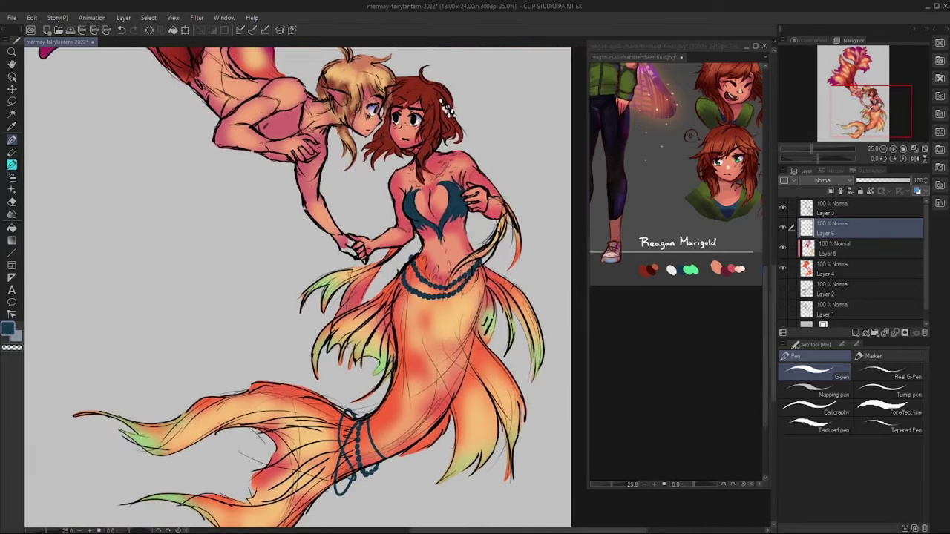
- Select the mermaid's hair from Layer 4, airbrush dark brown shading and peach highlights sampled from the redhead's swatches, and clear the selection
scroll(304, 223, "up", 5)
left_click(831, 249)
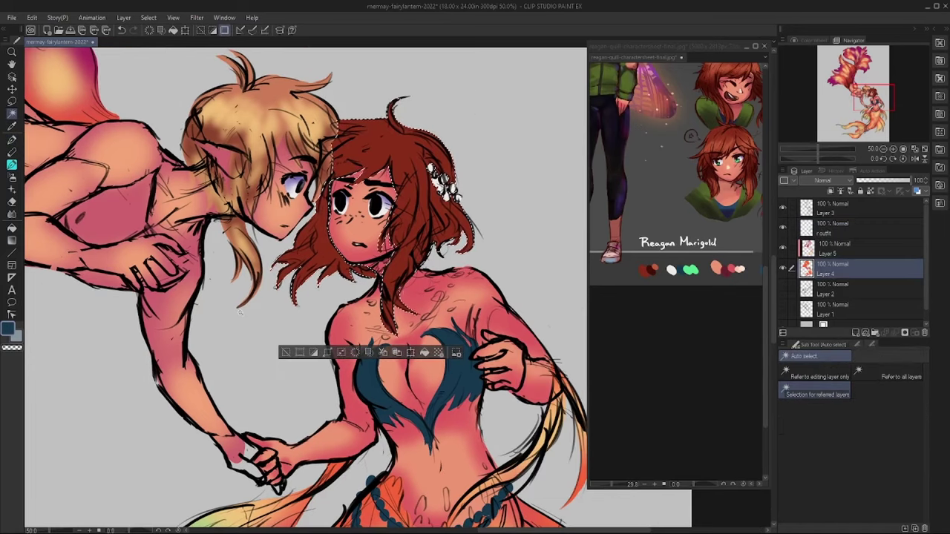
left_click(654, 274)
mouse_move(348, 186)
left_mouse_down()
mouse_move(416, 215)
mouse_move(342, 238)
mouse_move(400, 126)
mouse_move(396, 272)
left_mouse_up()
left_click(717, 268)
mouse_move(400, 149)
left_mouse_down()
mouse_move(316, 208)
mouse_move(445, 237)
left_mouse_up()
mouse_move(364, 149)
left_mouse_down()
mouse_move(453, 200)
mouse_move(281, 259)
left_mouse_up()
key("ctrl+d")
- Draw dark teal double bands around both of the mermaid's upper arms on the r outfit layer
key("alt+bracketright")
key("p")
scroll(413, 238, "down", 2)
scroll(412, 239, "right", 2)
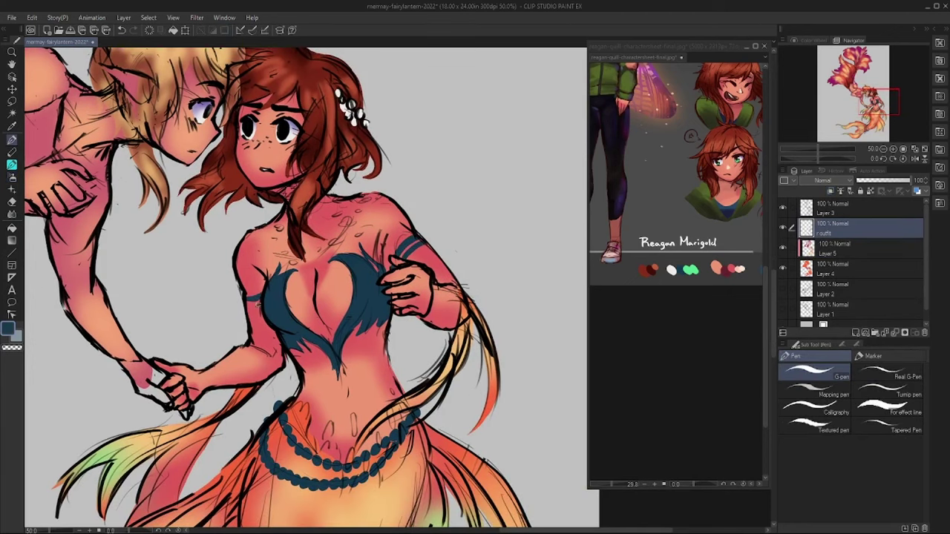
scroll(220, 295, "up", 2)
scroll(220, 294, "left", 2)
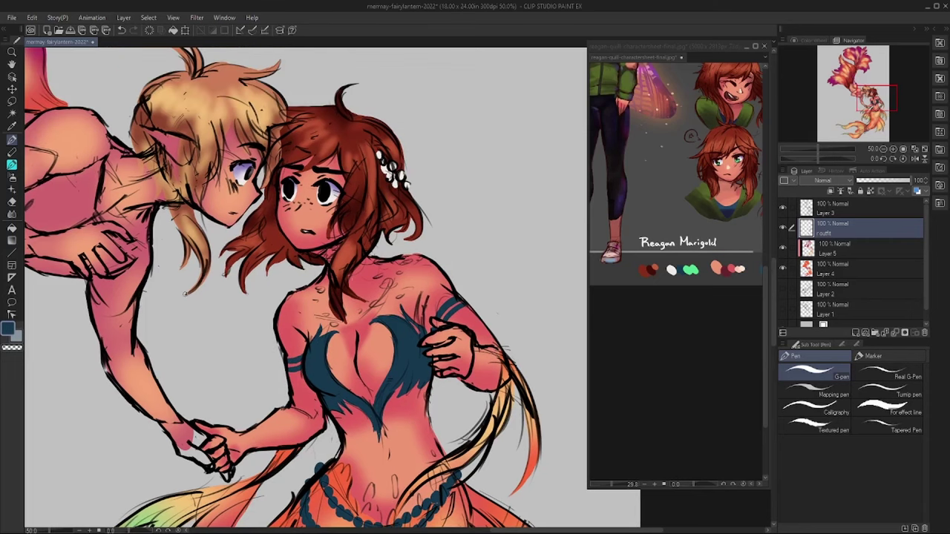
key("ctrl+shift+n")
key("g")
key("ctrl+0")
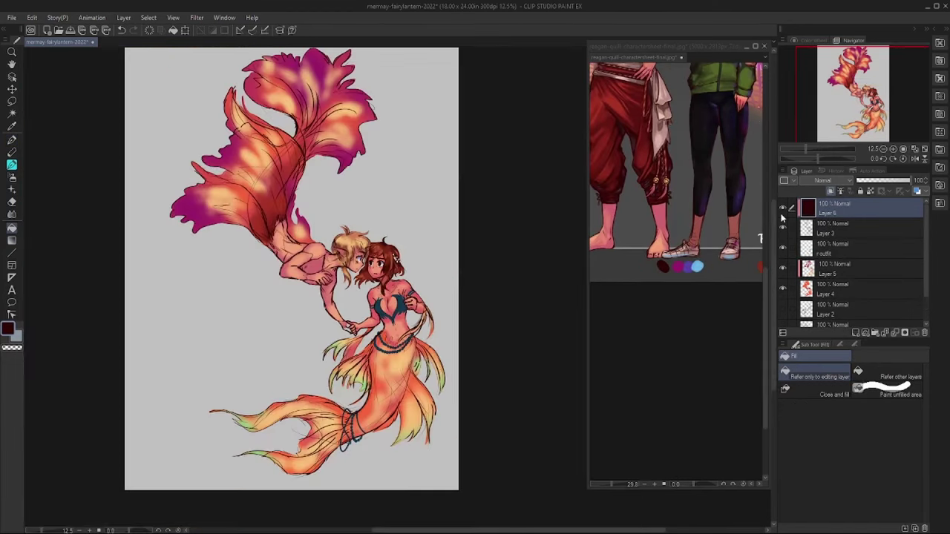
key("ctrl+z")
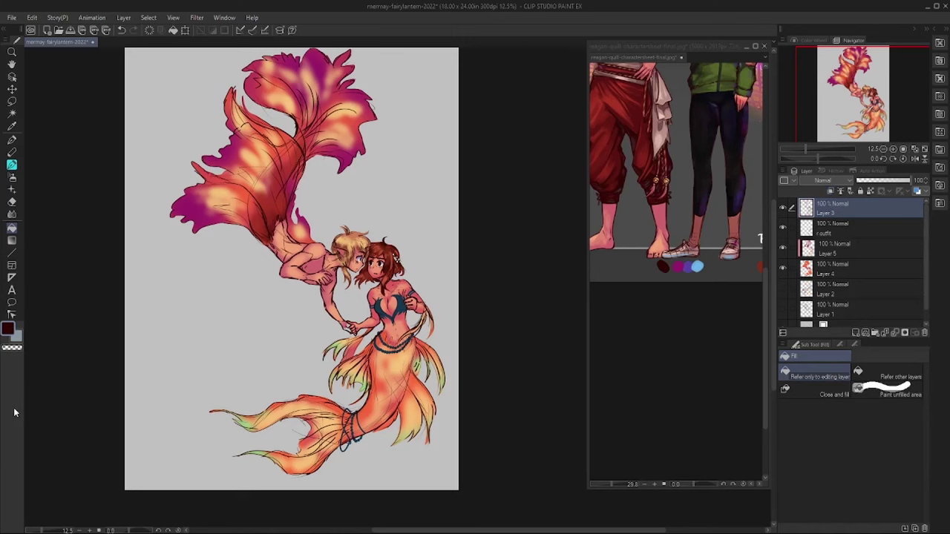
- Select the merman's tail on Layer 4, add a layer mask and airbrush translucent patches into his fins
key("alt+bracketleft")
key("alt+bracketleft")
key("alt+bracketleft")
key("w")
left_click(292, 89)
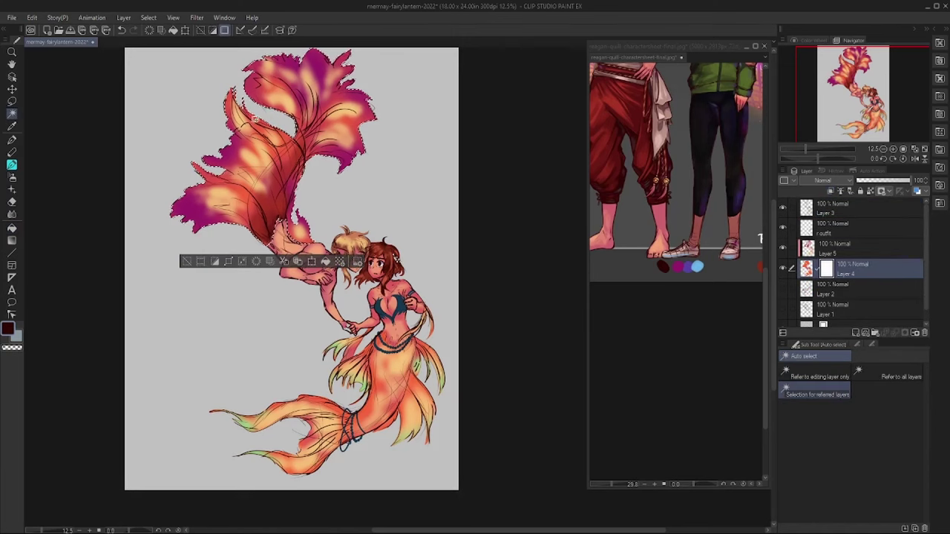
key("b")
left_click_drag(343, 119, 335, 151)
mouse_move(326, 67)
left_mouse_down()
mouse_move(263, 85)
mouse_move(237, 141)
mouse_move(297, 215)
mouse_move(193, 200)
mouse_move(252, 234)
left_mouse_up()
key("ctrl+d")
- Select the mermaid's tail and airbrush translucent patches into her hip fins and tail fins on the Layer 4 mask, clearing the selection
key("w")
left_click(371, 378)
key("b")
scroll(371, 371, "up", 4)
mouse_move(280, 267)
left_mouse_down()
mouse_move(445, 223)
mouse_move(504, 312)
mouse_move(269, 407)
mouse_move(239, 273)
left_mouse_up()
mouse_move(371, 327)
left_mouse_down()
mouse_move(423, 230)
mouse_move(356, 311)
left_mouse_up()
left_click_drag(223, 334, 393, 245)
left_click_drag(311, 282, 371, 230)
left_click_drag(334, 319, 126, 334)
left_click_drag(133, 227, 348, 189)
scroll(297, 222, "down", 4)
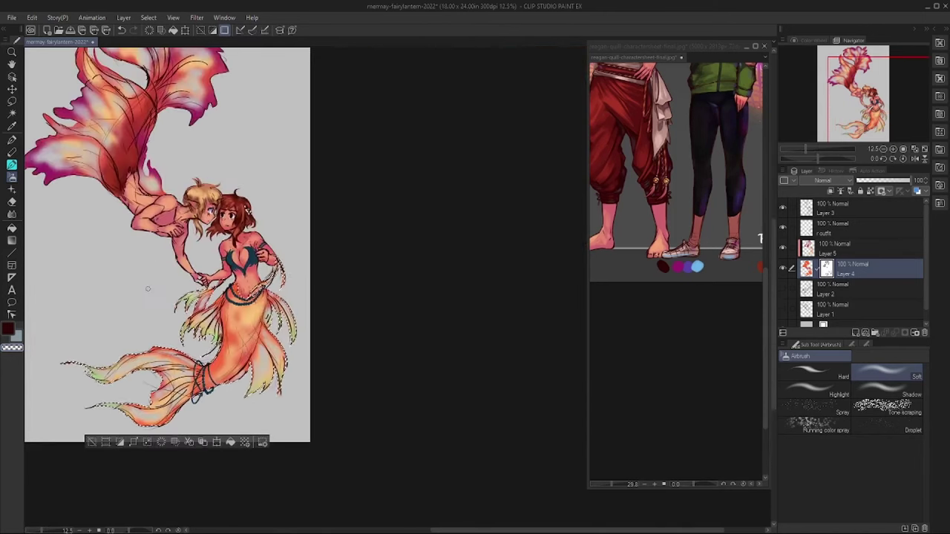
key("ctrl+d")
- Add a background layer beneath the sketch layers and fill it with muted grey-violet, RGB 94, 93, 102
key("ctrl+shift+n")
double_click(8, 330)
key("Return")
left_click(12, 227)
left_click(163, 269)
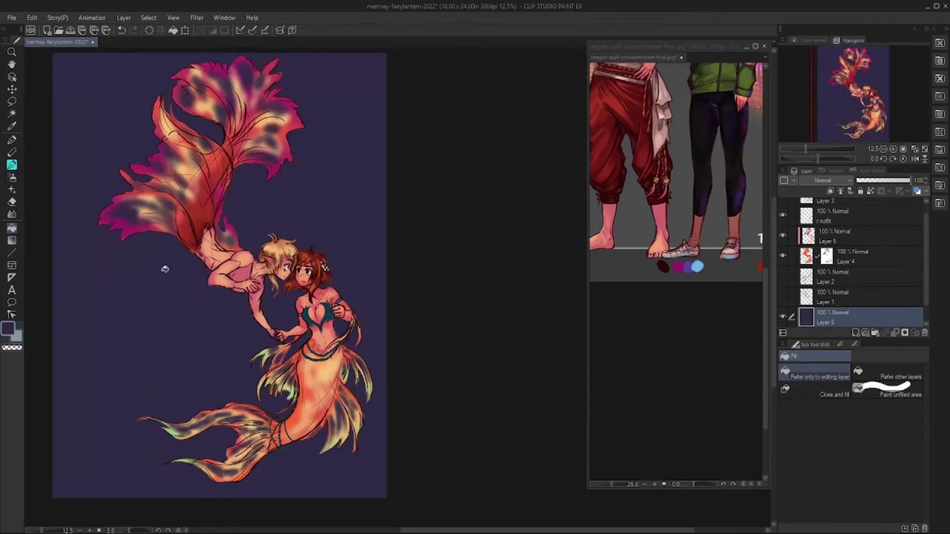
double_click(7, 330)
key("Return")
left_click(339, 198)
- Add a layer above the background fill and airbrush a diagonal lavender light beam, RGB 152, 147, 176, behind the couple
key("b")
double_click(8, 330)
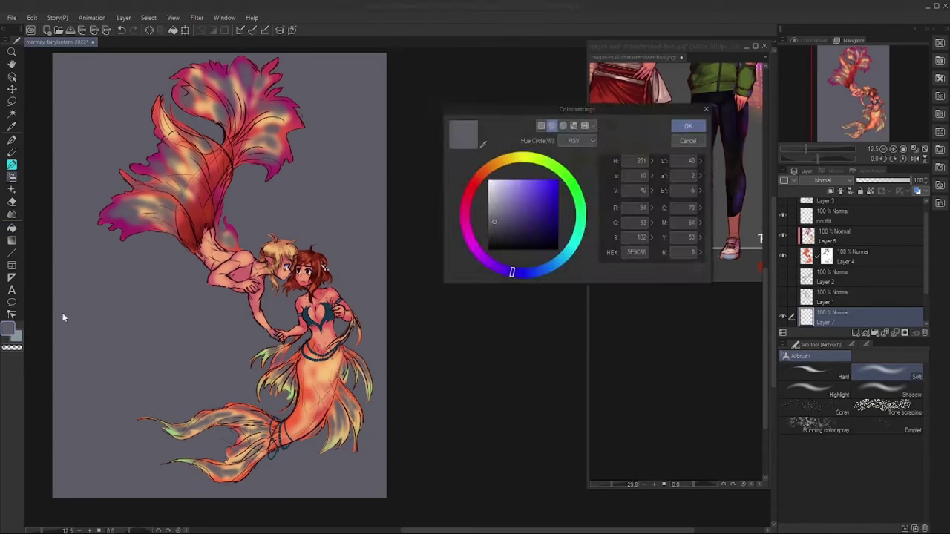
key("Return")
key("ctrl+shift+n")
left_click_drag(333, 203, 282, 348)
left_click_drag(349, 82, 232, 389)
- Brighten the core of the diagonal light beam with a paler lavender airbrush colour
double_click(7, 330)
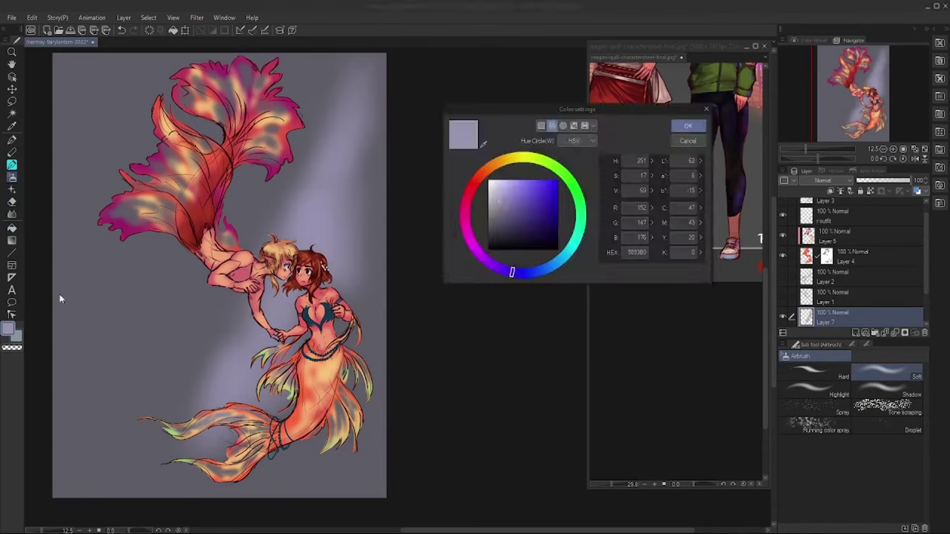
key("Return")
left_click_drag(349, 148, 245, 386)
left_click_drag(282, 319, 153, 462)
- Airbrush dark blue-violet shadows around the background, deepening its outer edges to near-black, and save the file along the way
double_click(8, 330)
key("Return")
left_click_drag(112, 207, 213, 491)
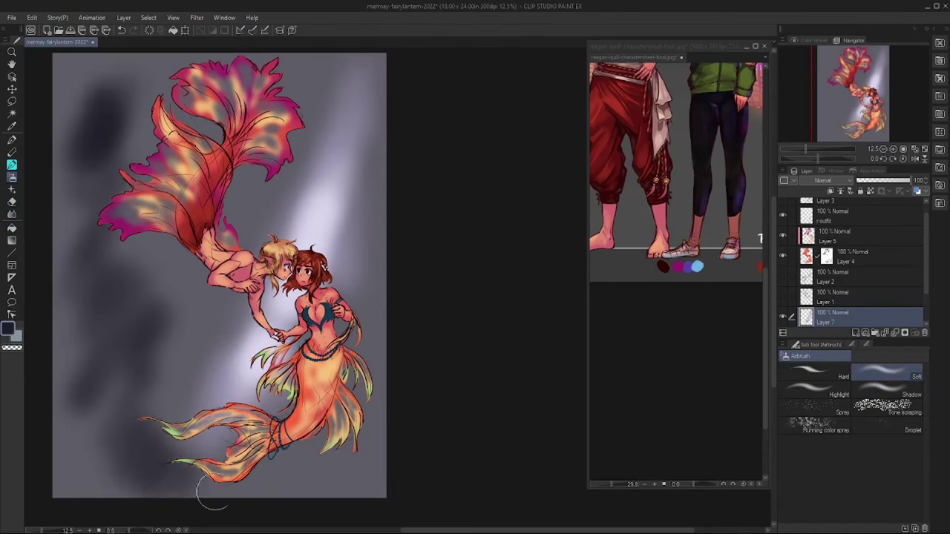
left_click_drag(74, 445, 303, 53)
left_click_drag(349, 490, 378, 349)
key("ctrl+z")
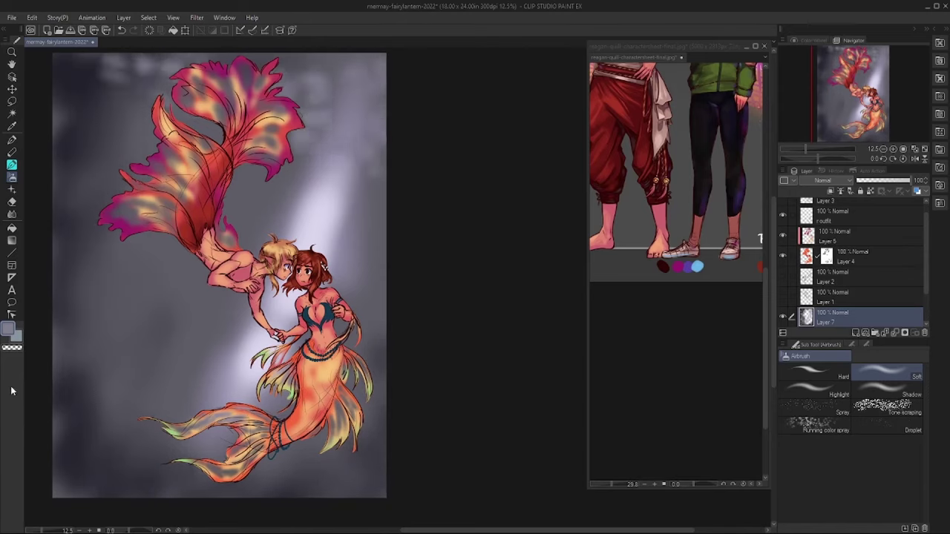
key("ctrl+s")
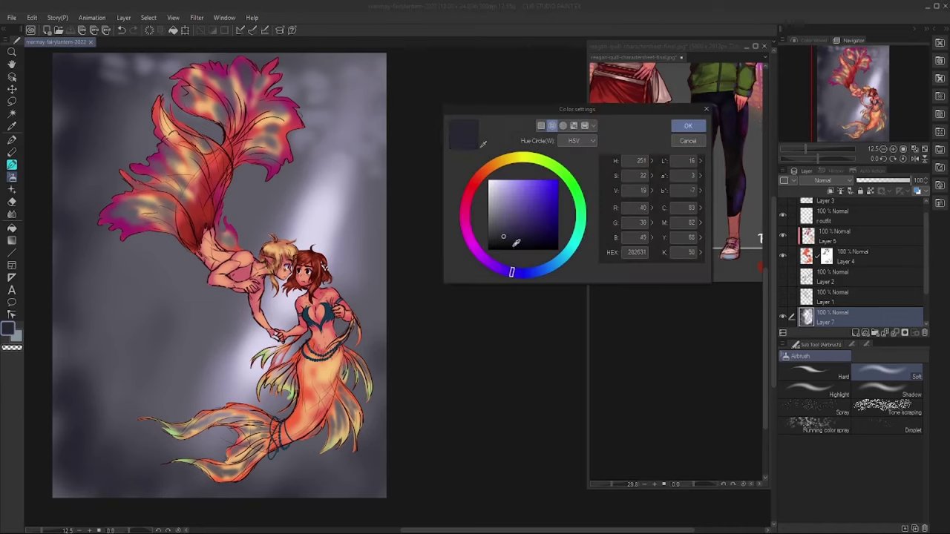
left_click(504, 269)
mouse_move(60, 371)
left_mouse_down()
mouse_move(101, 339)
mouse_move(394, 438)
mouse_move(78, 132)
mouse_move(28, 424)
left_mouse_up()
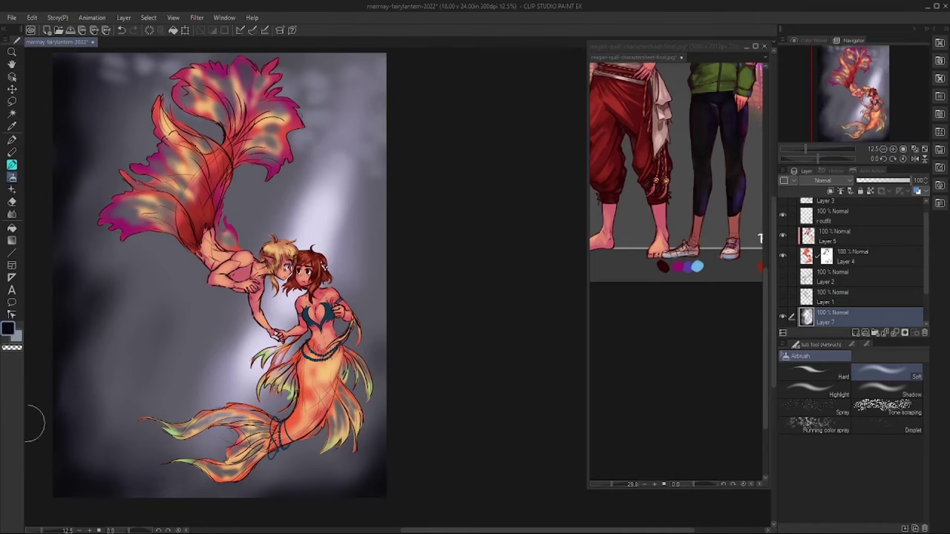
- Fill a new layer over the background with dark teal-blue sampled from the redhead's swatches and set it to Overlay at 78% opacity
left_click_drag(667, 185, 668, 111)
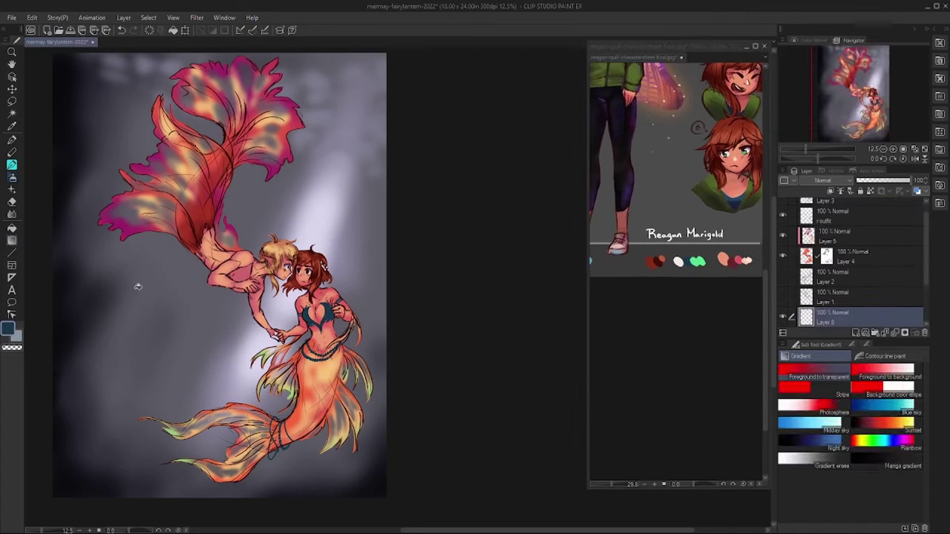
left_click(136, 286)
left_click(822, 181)
- Fill a new layer over the background with mint green sampled from the redhead's swatches, trying out Soft light blending
left_click(698, 261)
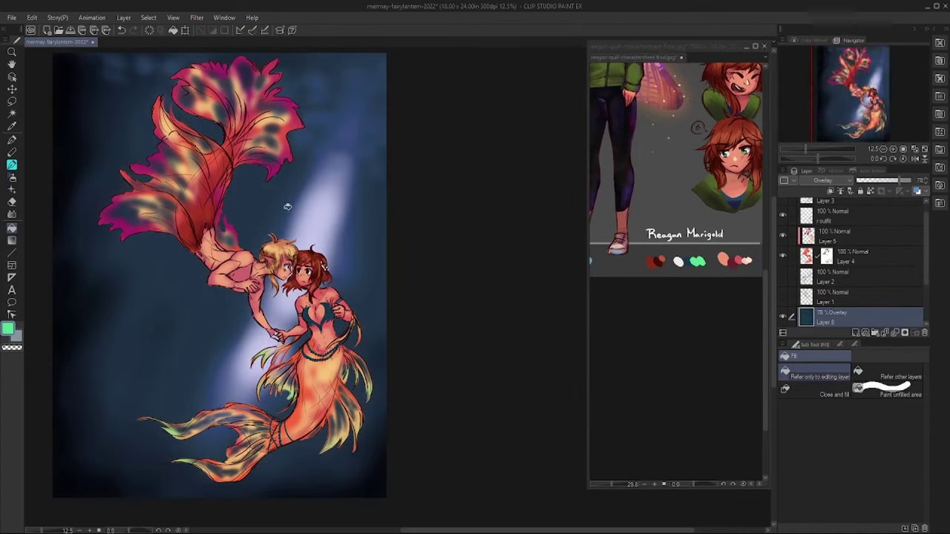
left_click(282, 208)
left_click(822, 180)
left_click(822, 180)
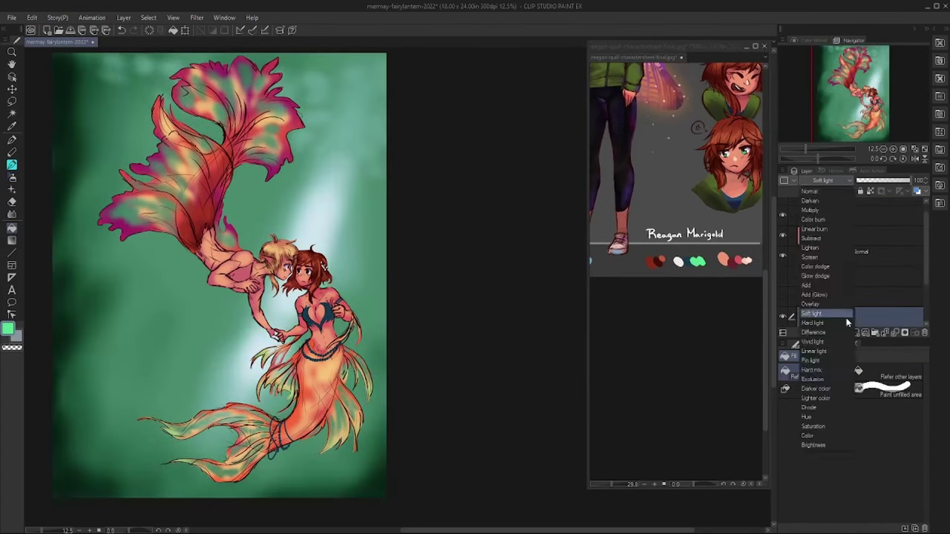
left_click(824, 338)
key("ctrl+z")
left_click(698, 261)
left_click(263, 246)
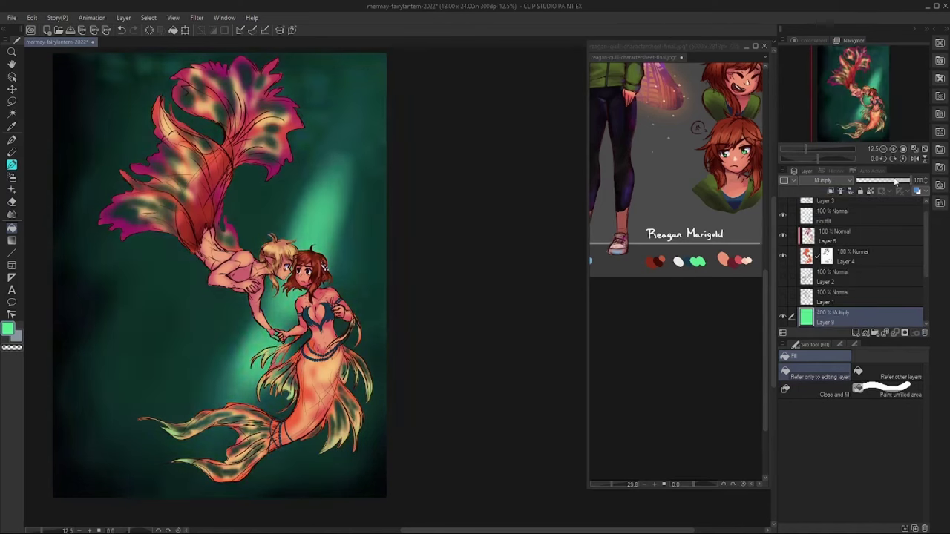
- Try Color dodge on the mint green layer and settle on Overlay blending at 32% opacity
left_click(822, 181)
left_click(811, 267)
key("ctrl+z")
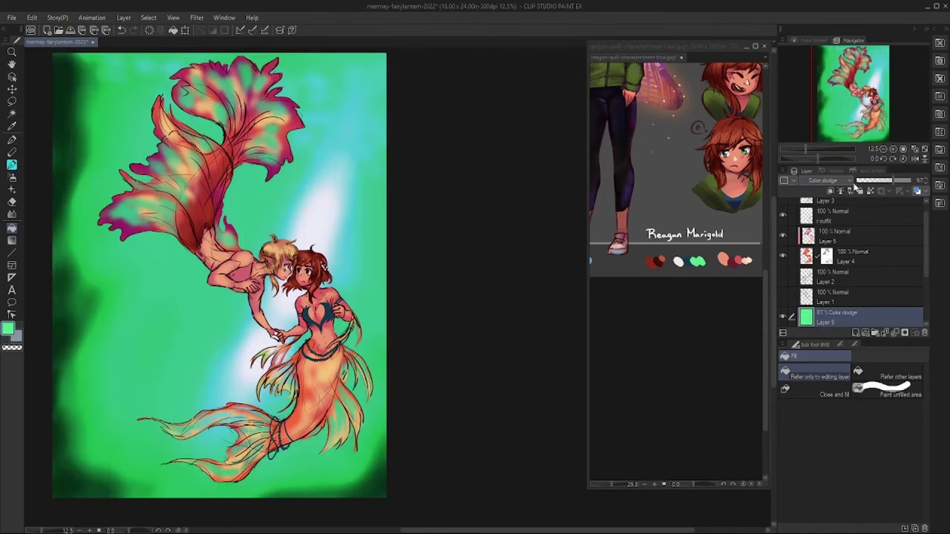
mouse_move(874, 180)
left_mouse_down()
mouse_move(859, 181)
mouse_move(875, 183)
left_mouse_up()
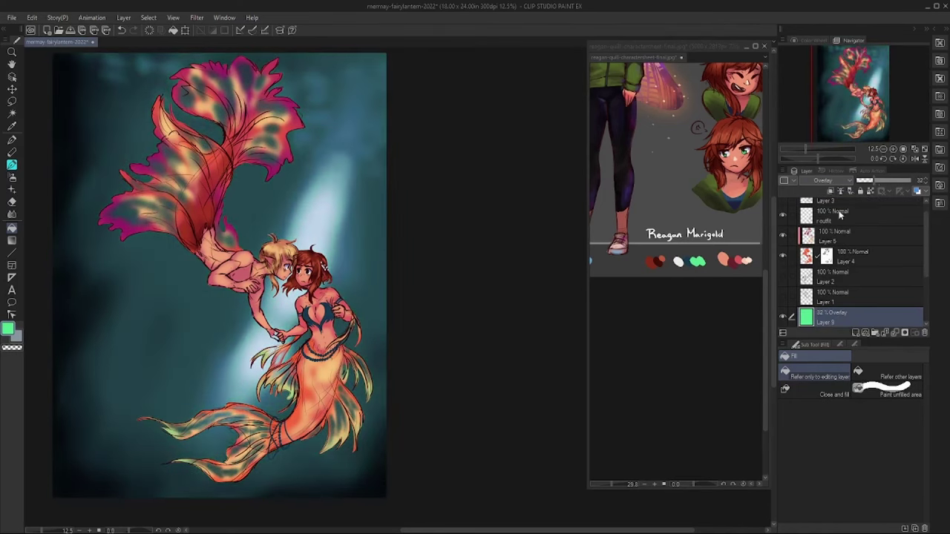
- Add a layer and airbrush sampled magenta along the background's dark edges and a red tint near the canvas's upper right corner
left_click(855, 333)
left_click_drag(653, 185, 737, 194)
left_click(650, 269)
left_click(12, 177)
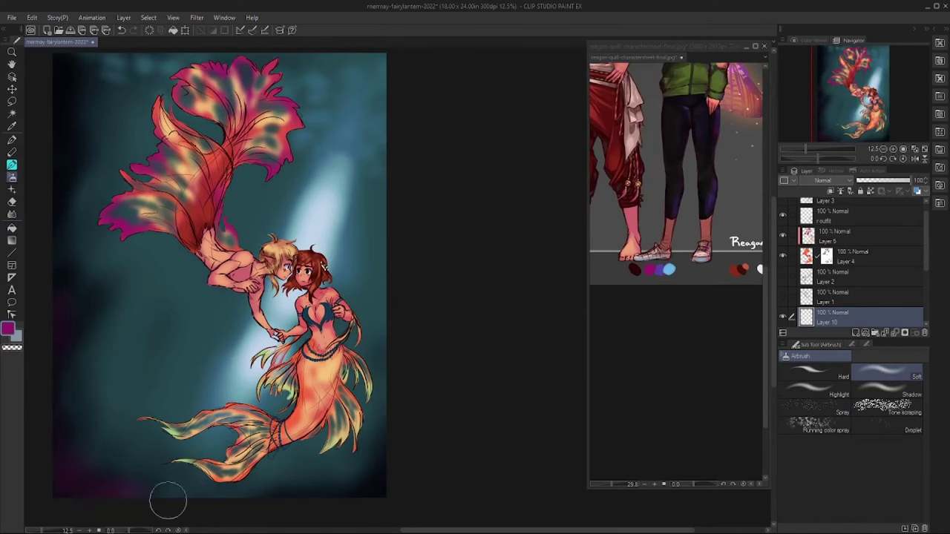
left_click_drag(169, 498, 48, 196)
left_click_drag(369, 107, 350, 123)
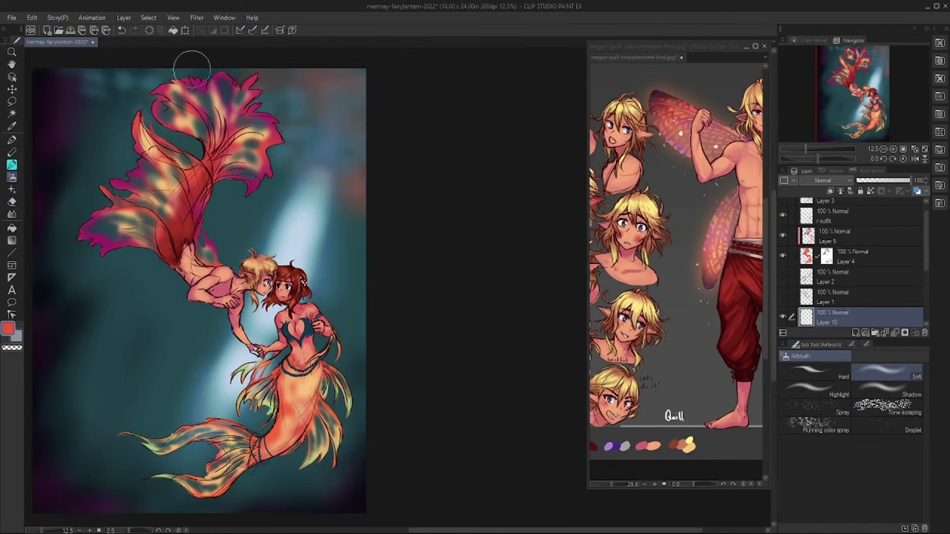
- Airbrush mint green sampled from the redhead's swatches over the background's upper right area
left_click_drag(712, 259, 608, 222)
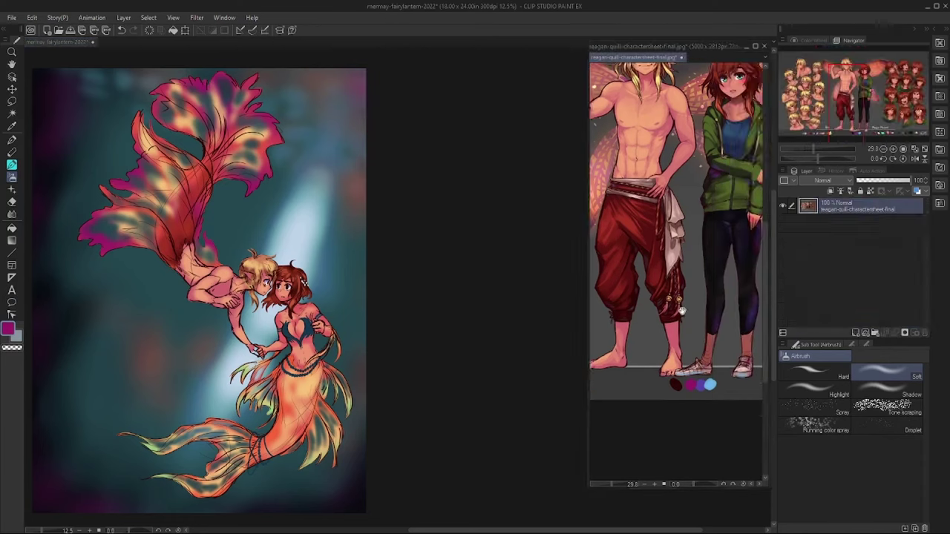
left_click(699, 352, "alt")
left_click_drag(315, 88, 341, 182)
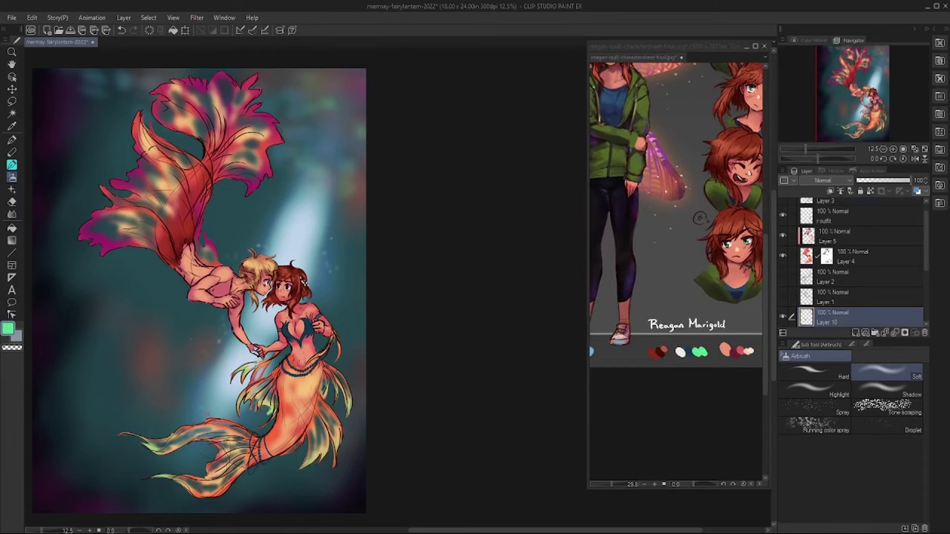
- Add a new layer and scatter small mint green and tan specks around the light beam and the reddish patch
key("ctrl+shift+n")
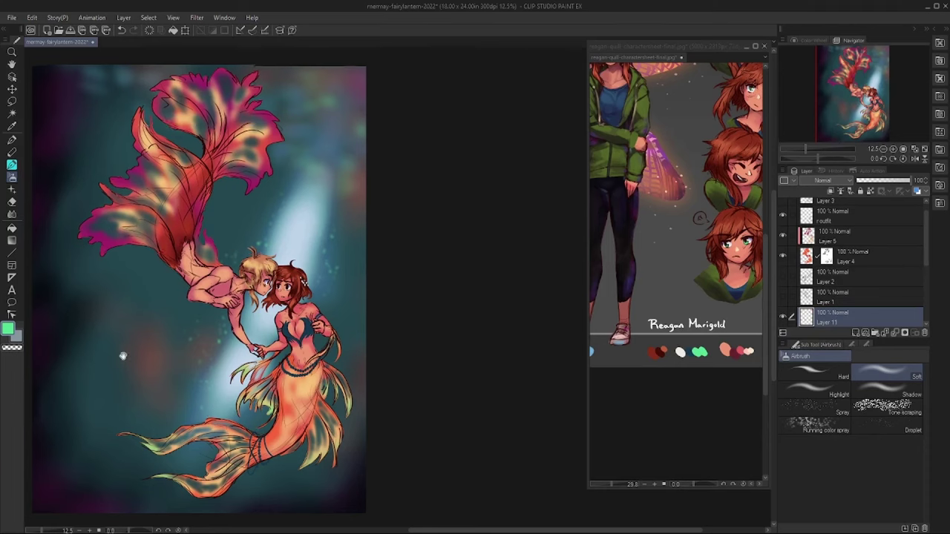
left_click_drag(130, 361, 150, 296)
left_click(167, 292, "alt")
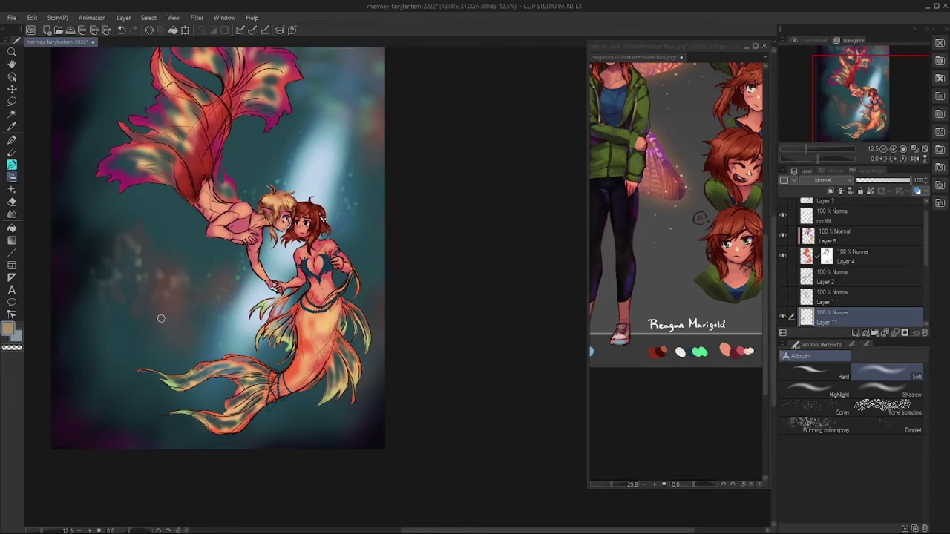
- Put the background painting layers into a folder named bg and hide the folder
scroll(850, 295, "down", 2)
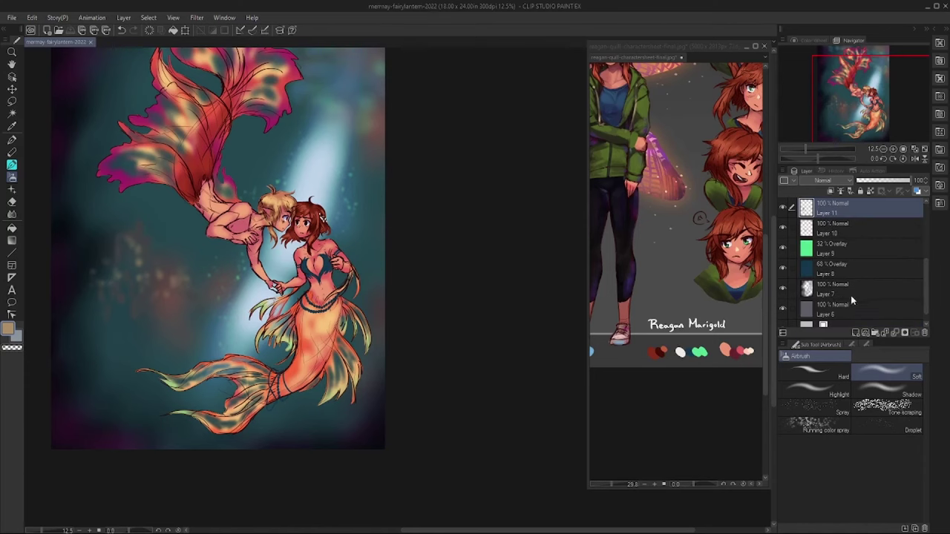
right_click(836, 257)
double_click(824, 279)
type("bg")
key("Return")
left_click(781, 280)
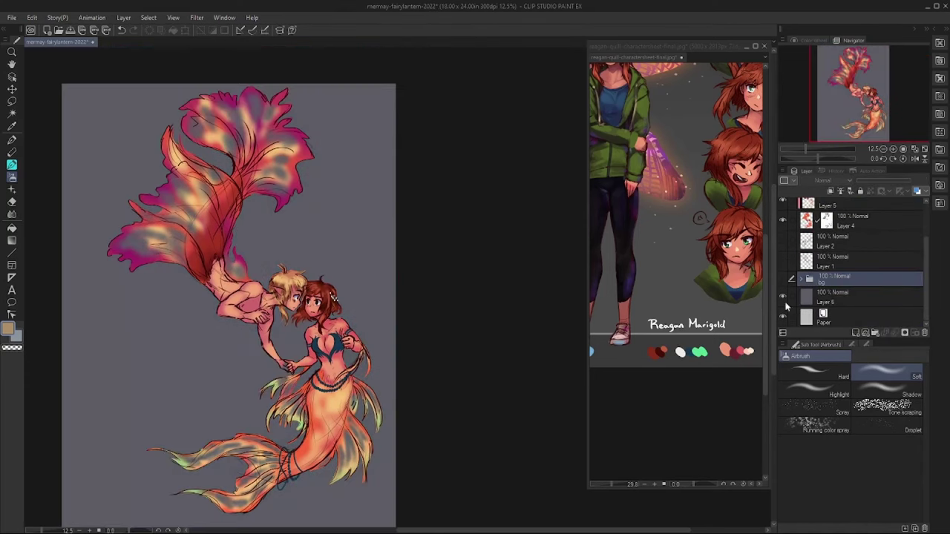
- Add a layer above the artwork and paint the redhead's irises dark teal with mint green lower areas using the G-pen
scroll(850, 260, "up", 2)
key("ctrl+shift+n")
scroll(281, 225, "up", 3)
key("p")
scroll(327, 190, "up", 3)
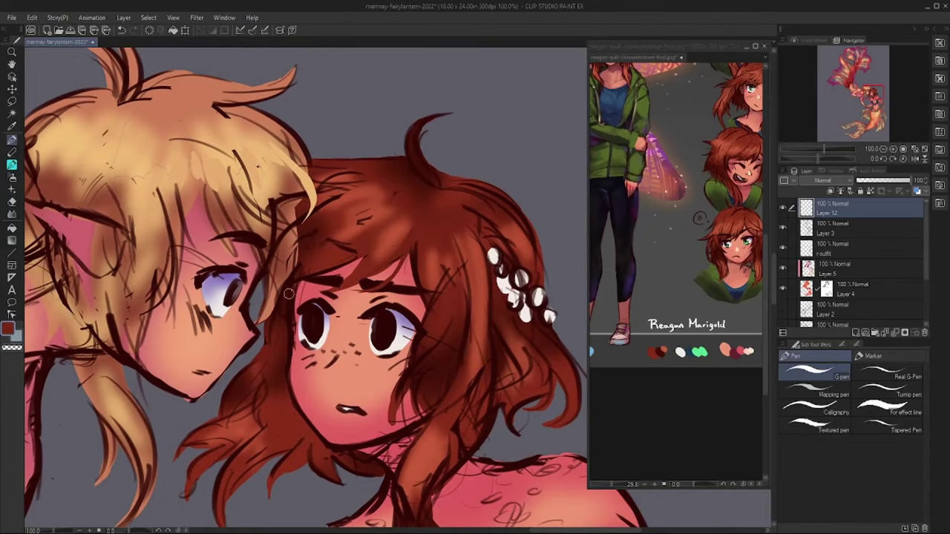
left_click_drag(379, 323, 388, 341)
left_click_drag(310, 333, 314, 304)
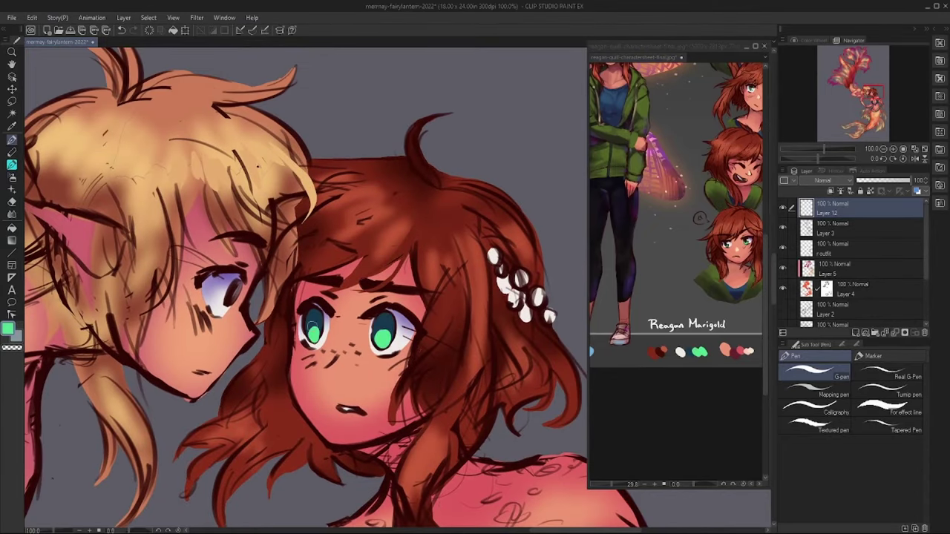
- Draw dark brown strands across the crown and beaded side of the redhead's hair with the G-pen
left_click(254, 313, "alt")
left_click_drag(363, 178, 434, 241)
left_click_drag(445, 207, 489, 293)
left_click_drag(423, 260, 456, 345)
mouse_move(467, 245)
left_mouse_down()
mouse_move(452, 342)
mouse_move(445, 330)
left_mouse_up()
- Shade the redhead's long locks beside the face and neck with dark brown G-pen strokes
mouse_move(219, 426)
left_mouse_down()
mouse_move(156, 351)
mouse_move(127, 362)
left_mouse_up()
left_click_drag(393, 275, 364, 363)
left_click_drag(367, 412, 362, 448)
left_click_drag(374, 297, 315, 397)
left_click_drag(368, 429, 353, 459)
left_click_drag(412, 301, 404, 342)
left_click_drag(438, 291, 445, 334)
left_click_drag(449, 297, 448, 323)
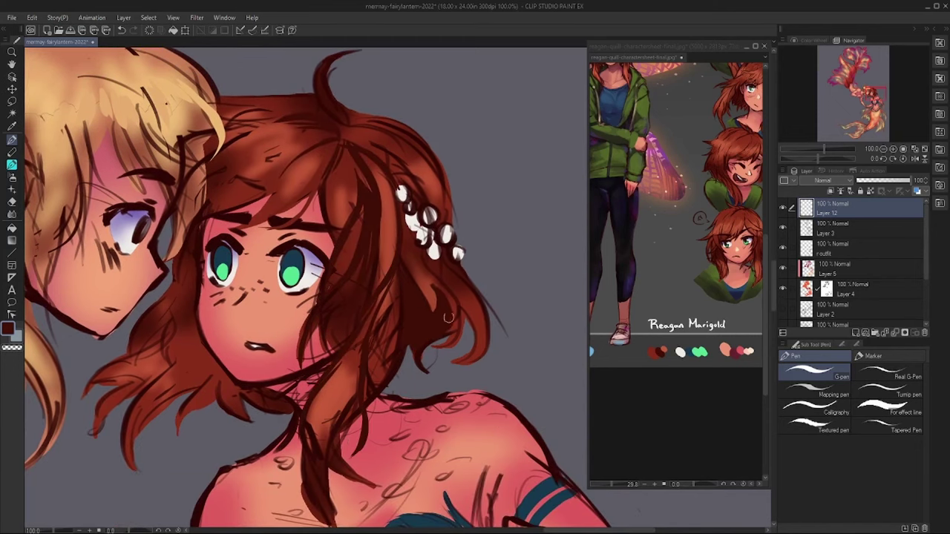
- Fill the hair under the redhead's chin and behind the neck with dark brown shadow
left_click_drag(143, 430, 224, 414)
mouse_move(252, 311)
left_mouse_down()
mouse_move(269, 363)
mouse_move(279, 357)
left_mouse_up()
left_click_drag(260, 325, 308, 390)
left_click_drag(304, 360, 353, 380)
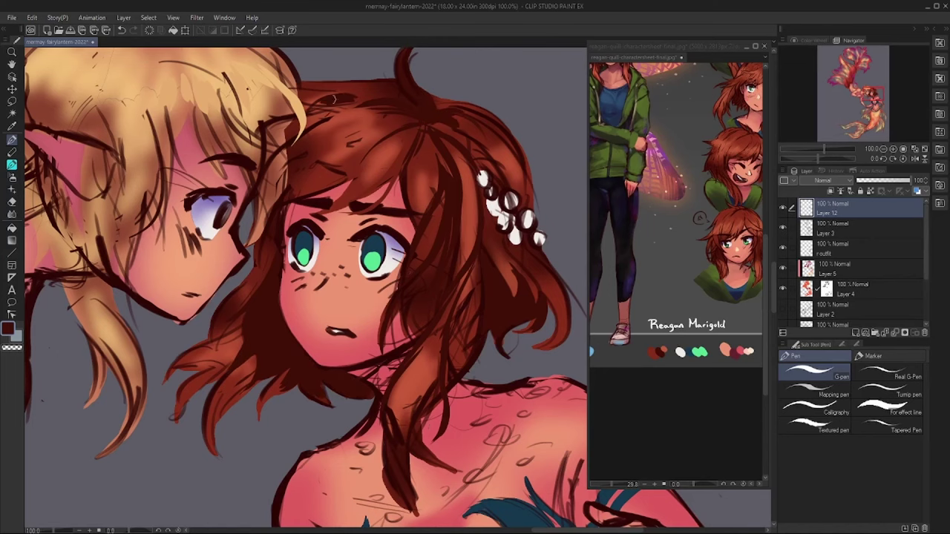
- Airbrush magenta with a hint of green into the redhead's shadowed hair on both sides of the face
left_click_drag(169, 454, 126, 415)
key("b")
left_click(331, 217, "alt")
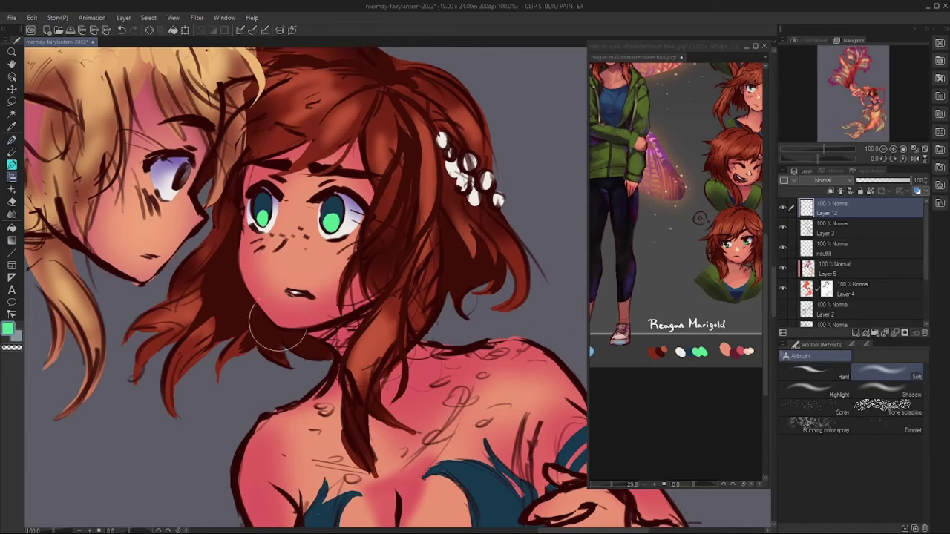
left_click_drag(223, 260, 237, 326)
left_click_drag(445, 248, 467, 289)
left_click(630, 327)
key("ctrl+z")
left_click_drag(222, 260, 236, 293)
left_click_drag(446, 248, 468, 282)
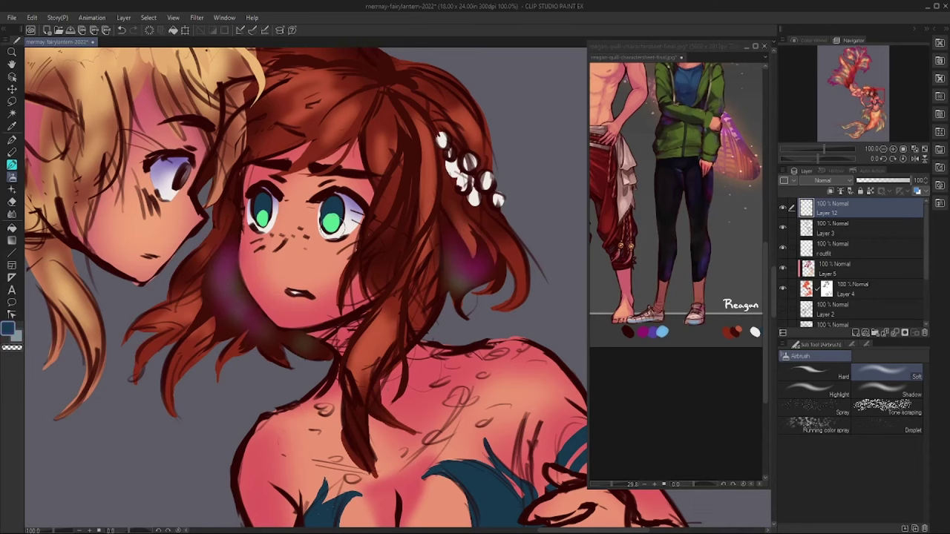
- Blend dark blue into the redhead's upper irises and paint orange-red highlight strands over the hair with the G-pen
left_click(731, 332, "alt")
left_click(211, 238)
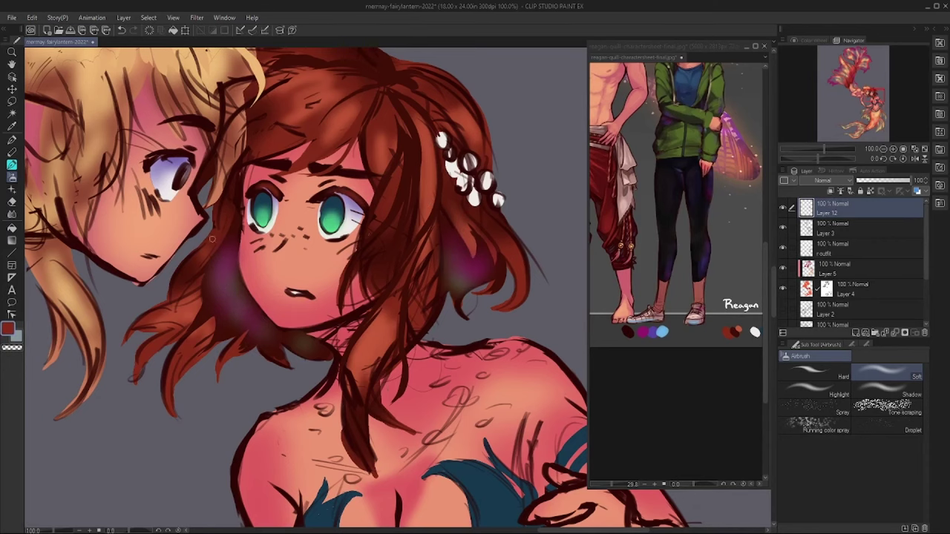
left_click_drag(211, 238, 252, 305)
key("p")
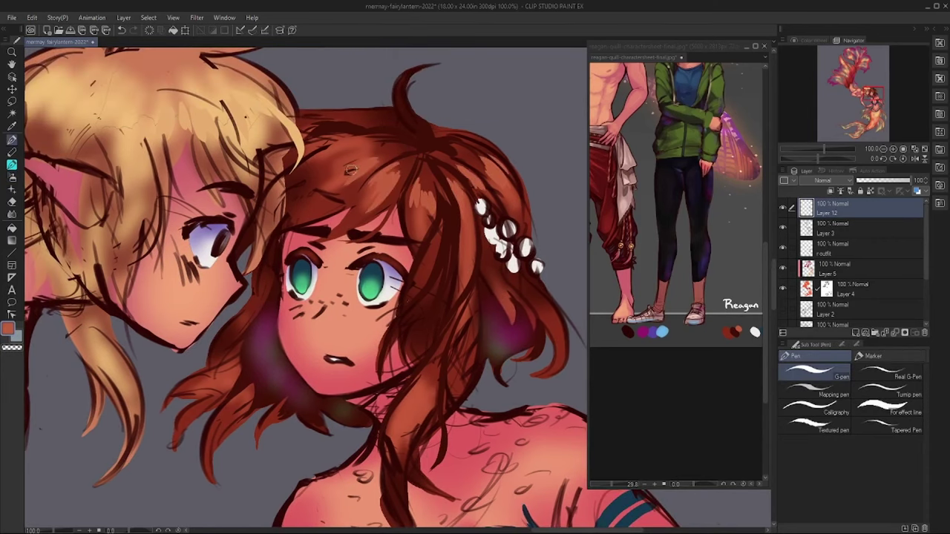
left_click_drag(351, 170, 412, 126)
left_click_drag(423, 271, 379, 200)
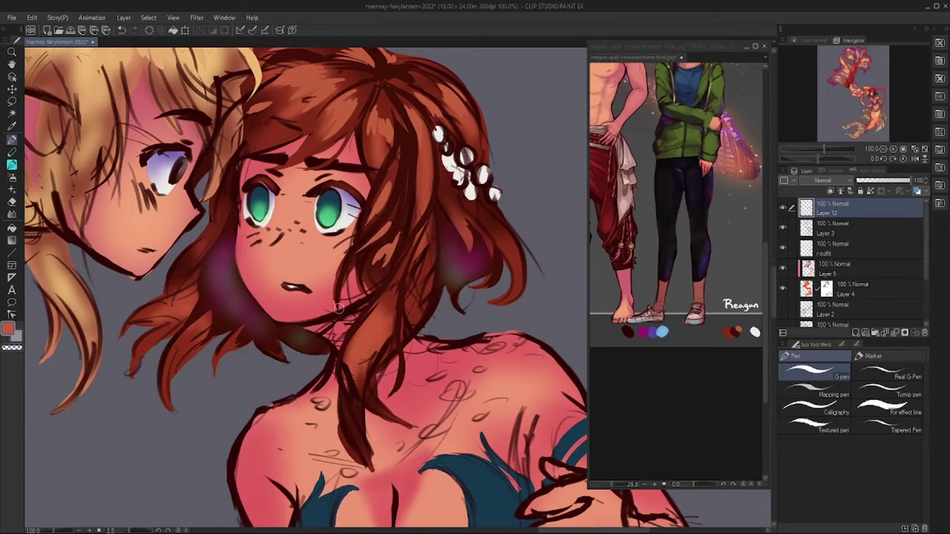
left_click_drag(398, 233, 393, 182)
mouse_move(334, 185)
left_mouse_down()
mouse_move(349, 222)
mouse_move(356, 308)
left_mouse_up()
- Paint dark pupils and white highlights in both of the redhead's eyes
left_click_drag(401, 104, 441, 67)
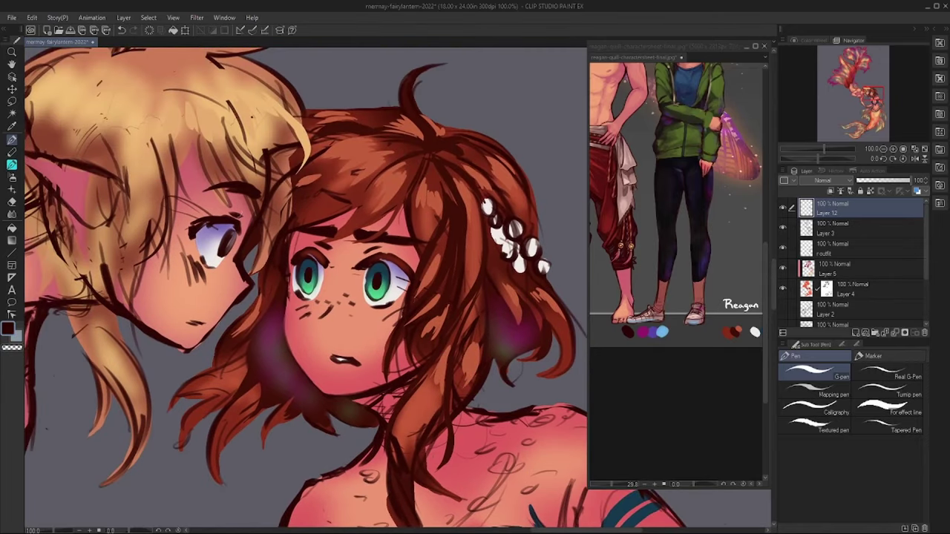
left_click(304, 294)
left_click(398, 292)
left_click(314, 283)
left_click(385, 287)
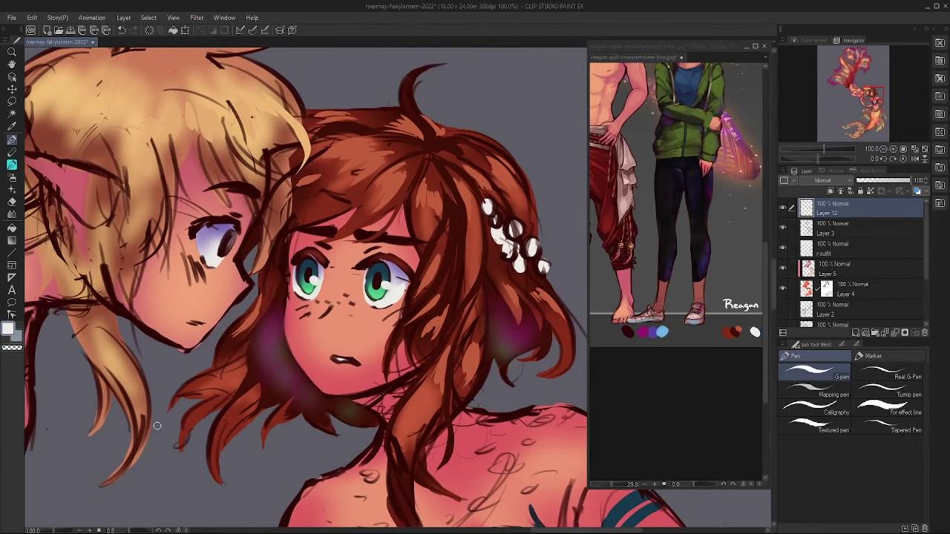
- Colour the blond's iris violet and airbrush violet shading over the redhead's upper eyes using sampled swatches
key("b")
left_click(382, 309, "alt")
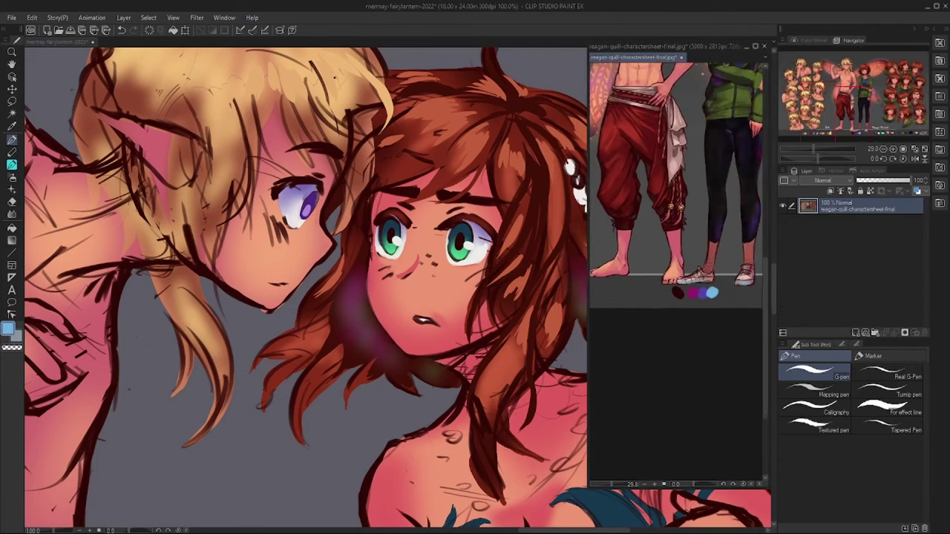
left_click(322, 191, "alt")
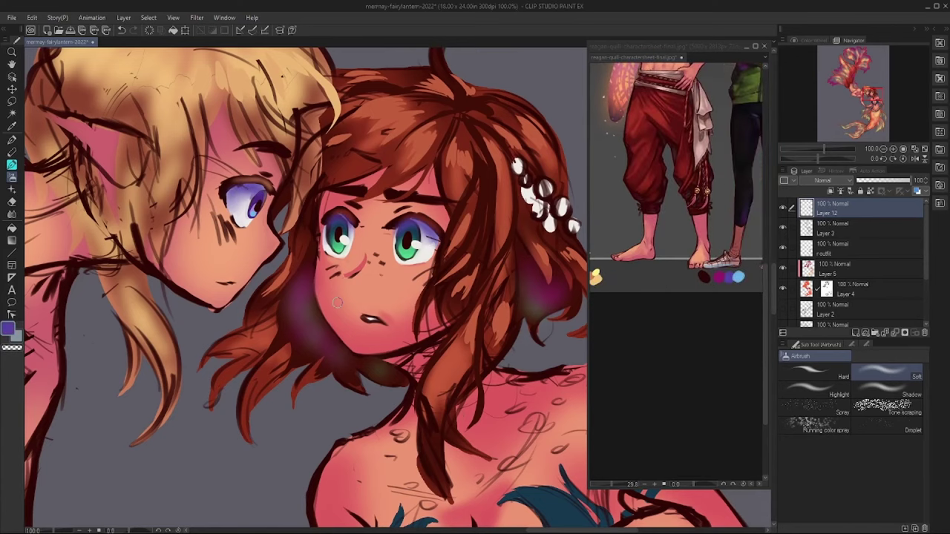
- Blend both characters' hair with the chalk brush in sampled hair tones and refine the blond's mouth with the G-pen
key("b")
left_click(426, 133, "alt")
left_click_drag(391, 99, 364, 133)
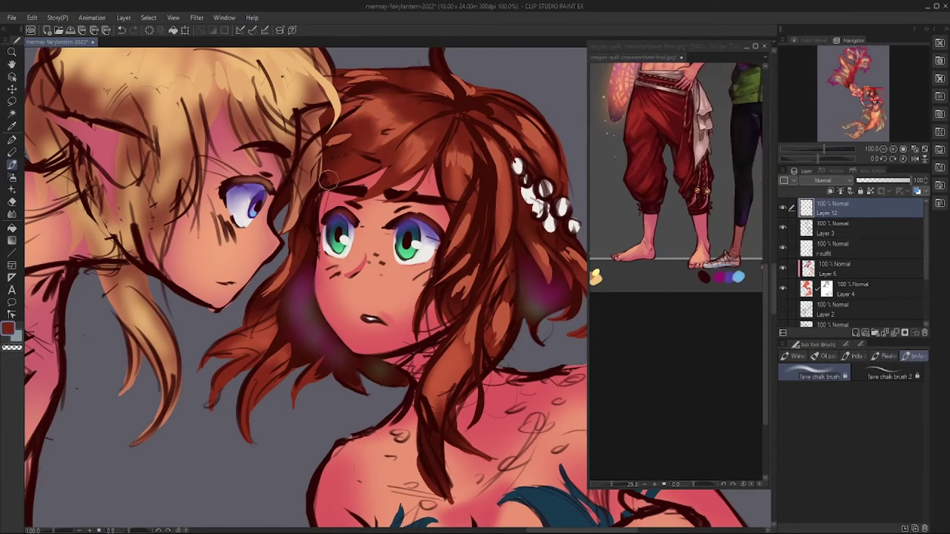
left_click_drag(460, 160, 519, 122)
left_click_drag(475, 178, 493, 327)
left_click_drag(459, 376, 395, 342)
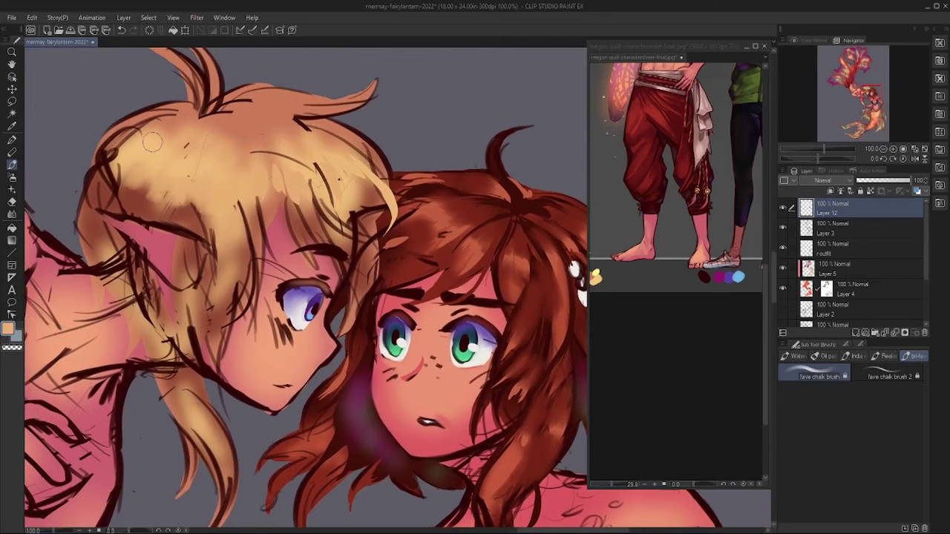
key("p")
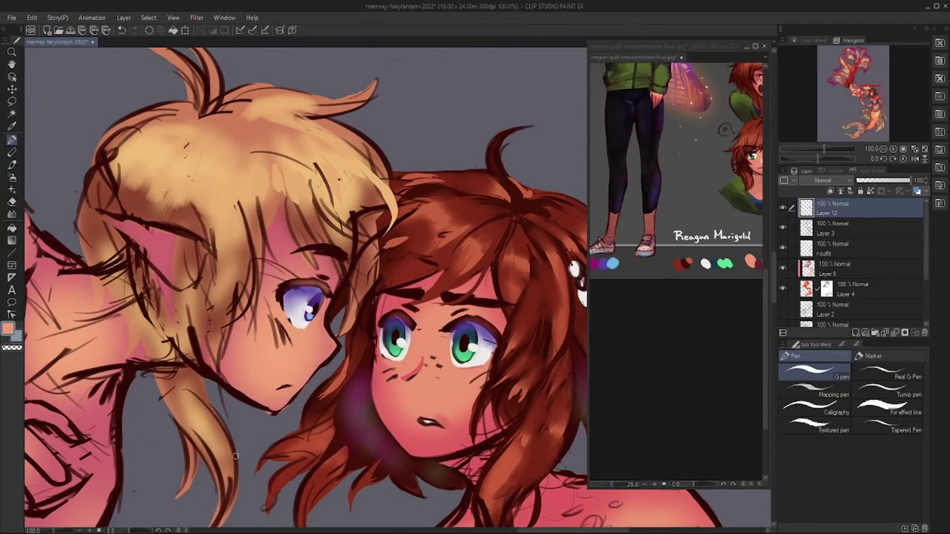
- Airbrush pink from the redhead's swatches as blush on both characters' cheeks and tint the blond's inner ear
left_click_drag(684, 137, 628, 124)
left_click(626, 250)
key("b")
mouse_move(259, 315)
left_mouse_down()
mouse_move(316, 338)
mouse_move(289, 341)
left_mouse_up()
left_click_drag(111, 216, 171, 245)
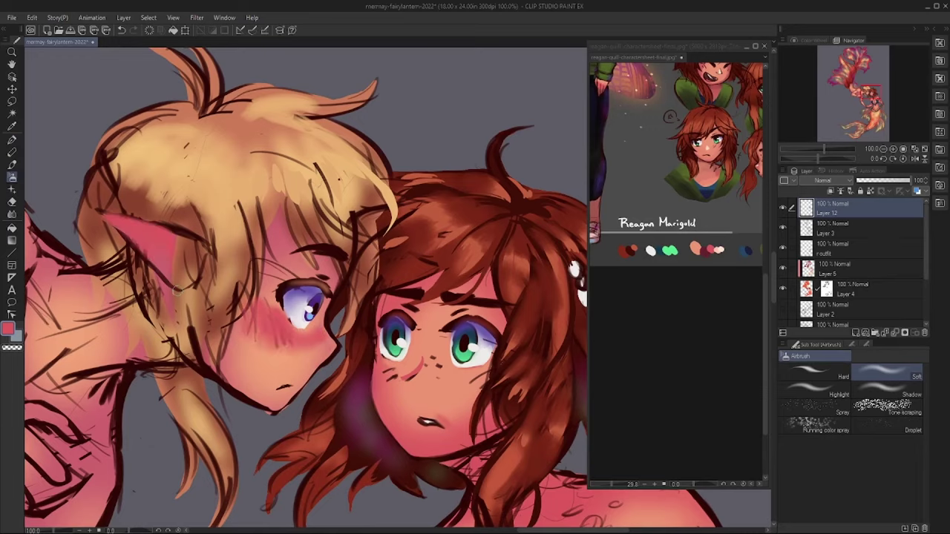
left_click_drag(371, 297, 264, 249)
left_click_drag(319, 393, 282, 349)
- Redraw the redhead's open mouth with white teeth using the G-pen and show the bg folder again
key("p")
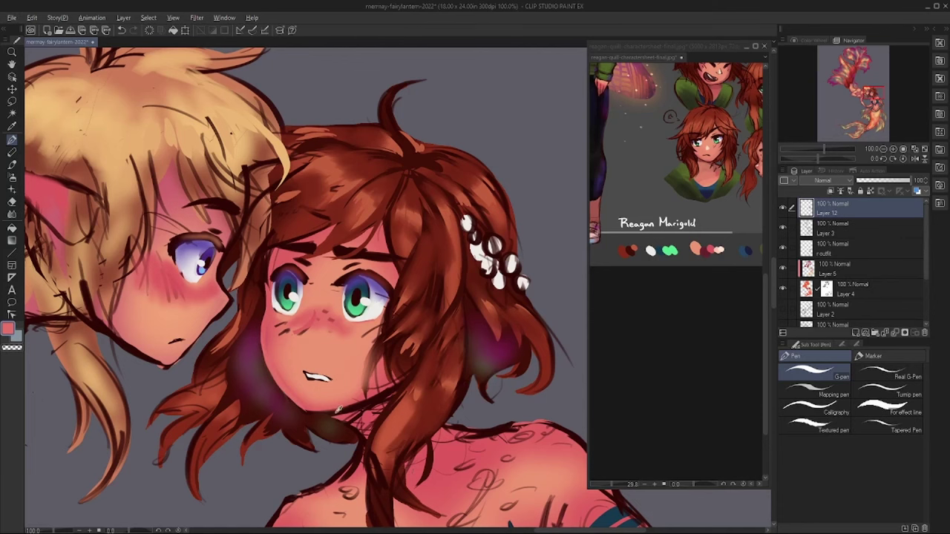
left_click_drag(653, 164, 736, 152)
left_click(606, 239)
scroll(328, 417, "down", 5)
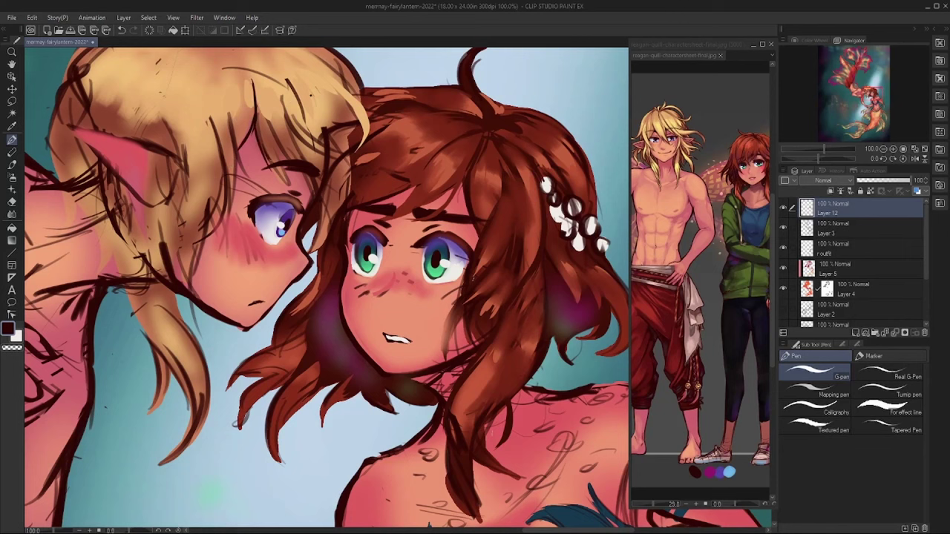
- Redraw the blond's bangs and side strands in dark brown and clean up around the eye with sampled skin colour
left_click_drag(292, 111, 271, 198)
left_click_drag(327, 50, 284, 134)
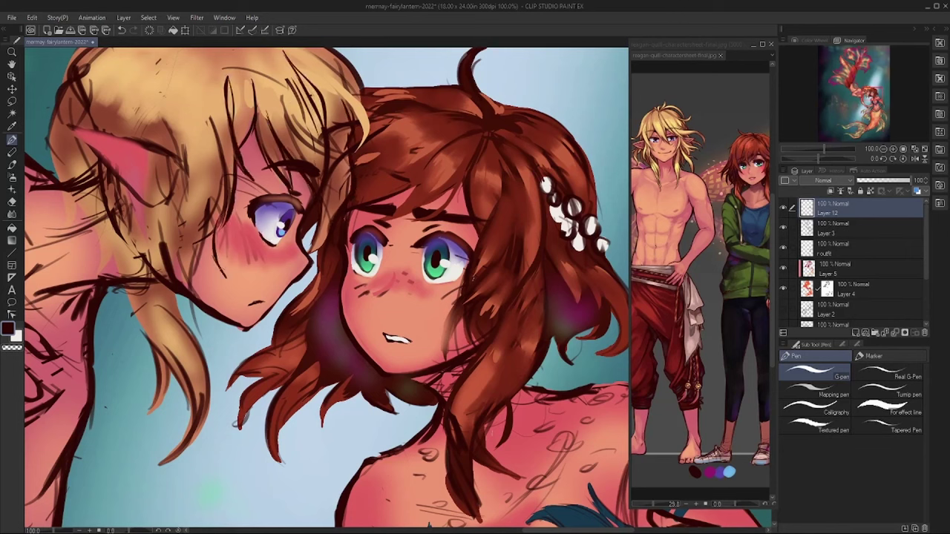
left_click_drag(169, 117, 195, 291)
left_click_drag(178, 61, 155, 151)
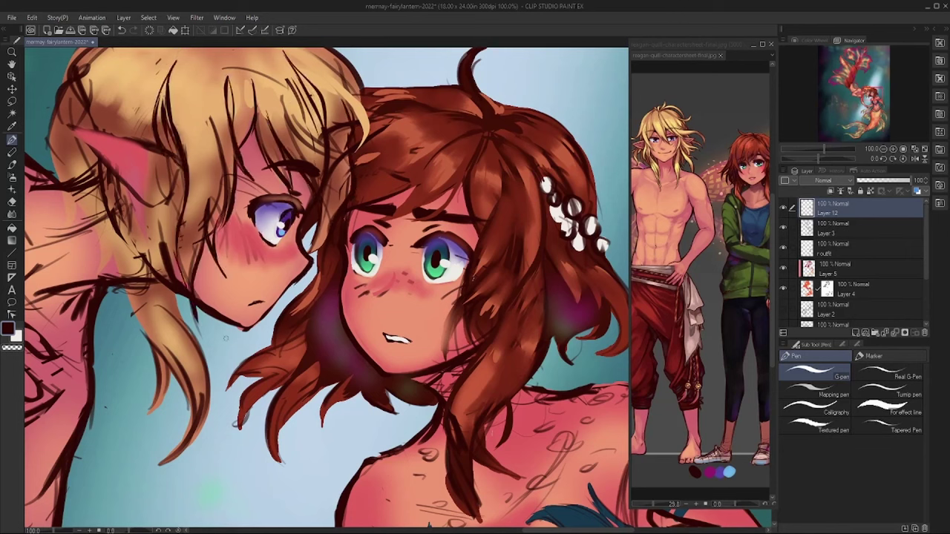
left_click(260, 234, "alt")
left_click_drag(259, 220, 256, 116)
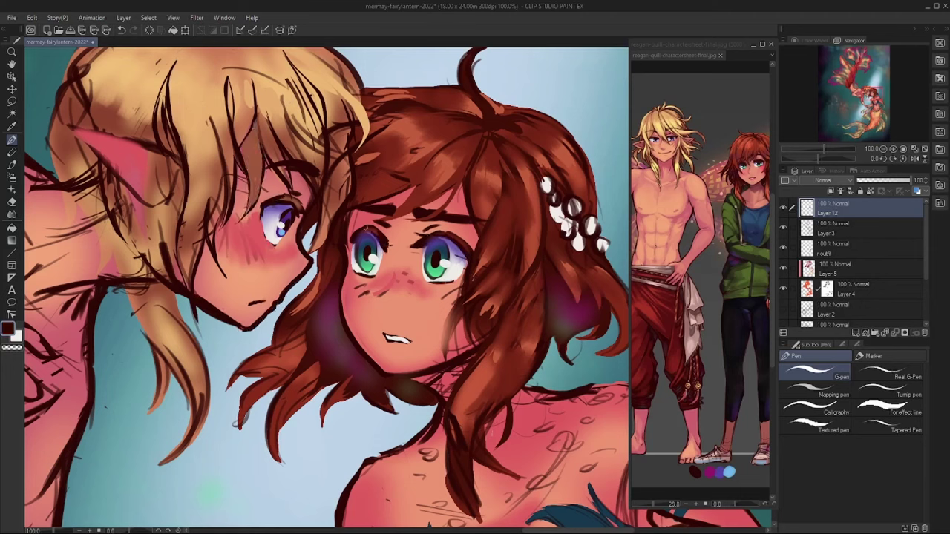
- Group Layer 12 through Layer 4 into a folder, and lasso and adjust the redhead's eye and brow nearest the blond
left_click(846, 294, "shift")
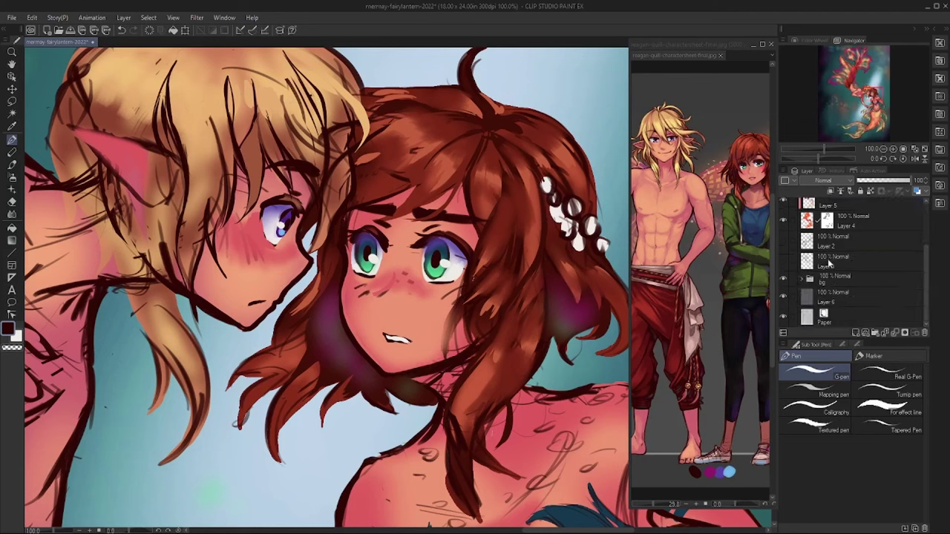
key("ctrl+g")
key("m")
left_click_drag(416, 211, 391, 284)
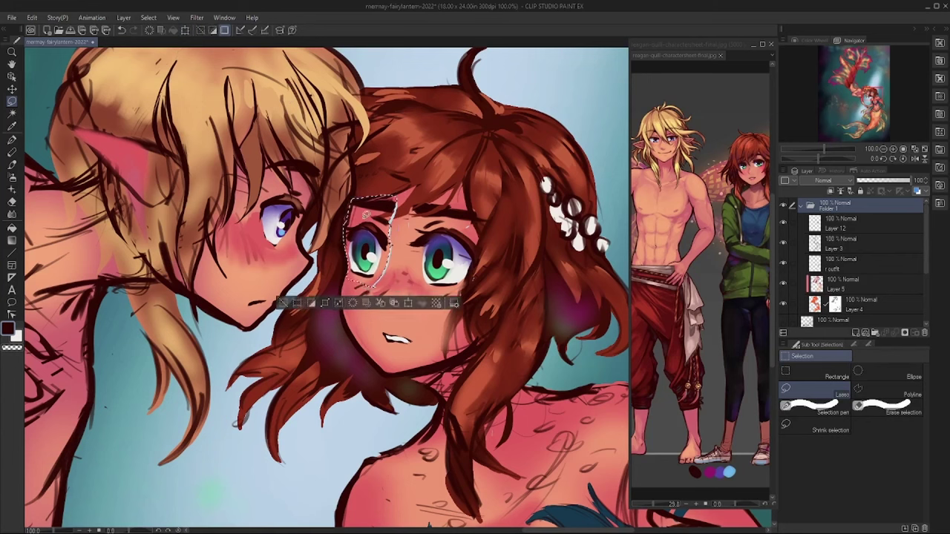
key("Return")
- Retouch the redhead's adjusted brow and surrounding forehead on Layer 12 with sampled skin and hair colours
key("p")
left_click(391, 216, "alt")
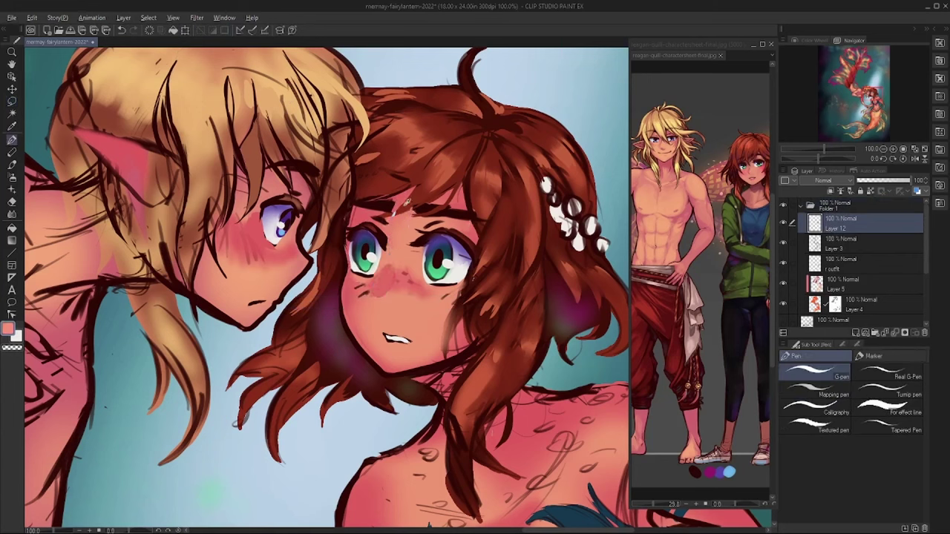
left_click(393, 210, "alt")
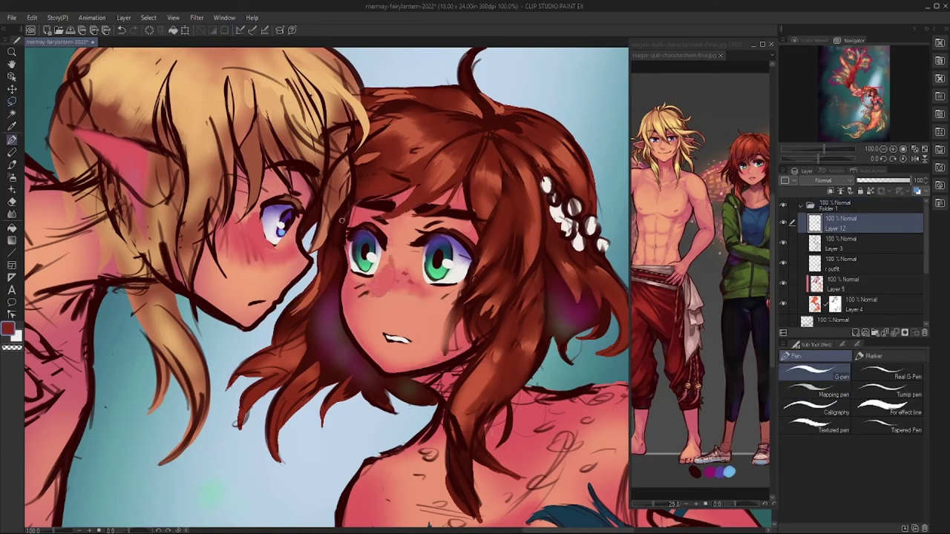
left_click(350, 221, "alt")
left_click(366, 226, "alt")
- Reshape the redhead's cheek and jaw contour nearest the blond using sampled skin and dark outline colours
left_click(384, 289, "alt")
mouse_move(342, 242)
left_mouse_down()
mouse_move(339, 304)
mouse_move(371, 367)
left_mouse_up()
left_click(339, 267, "alt")
left_click_drag(343, 242, 338, 297)
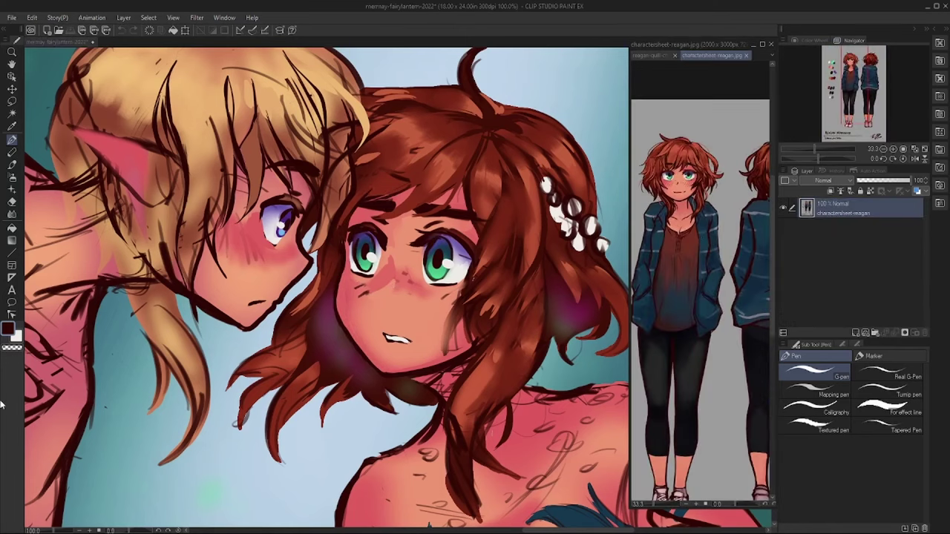
- Redraw the redhead's mouth in dark outline and cover the cheek and nose marks on Layer 12 with sampled, airbrushed skin colour
left_click(353, 234)
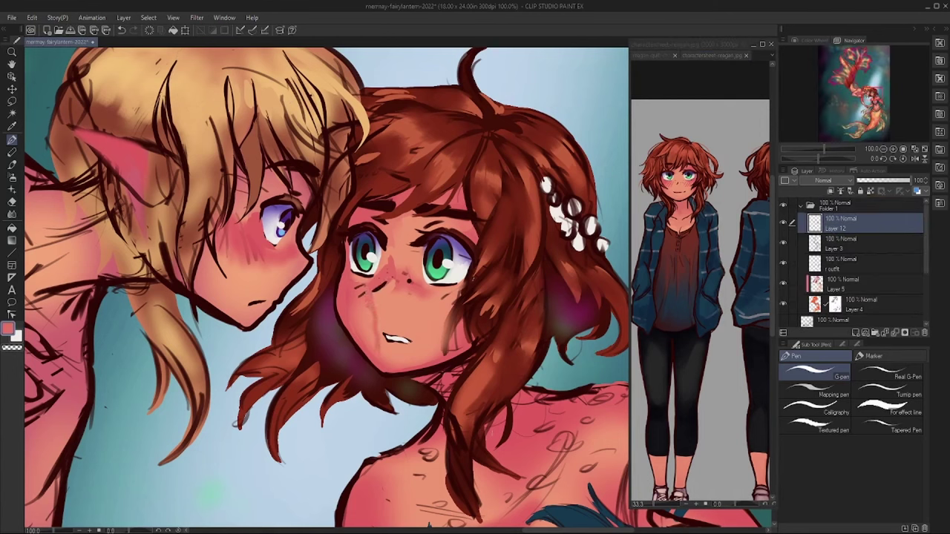
mouse_move(359, 305)
left_mouse_down()
mouse_move(382, 355)
mouse_move(408, 339)
left_mouse_up()
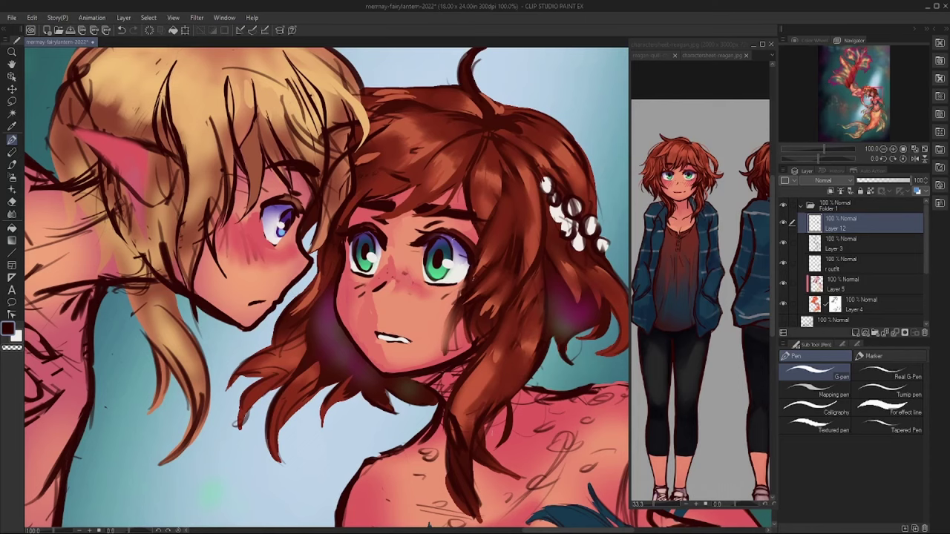
key("b")
left_click_drag(388, 223, 420, 276)
left_click_drag(356, 297, 415, 356)
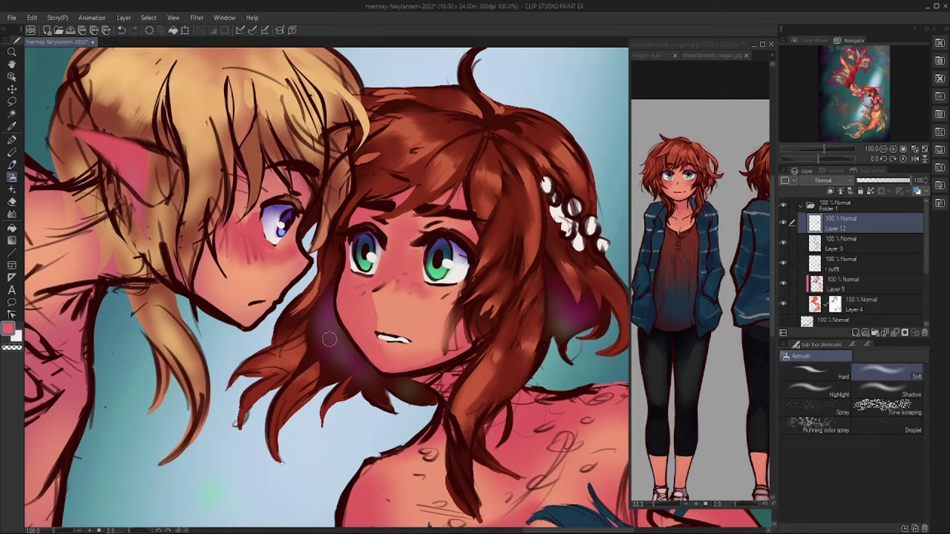
- Soften the shading of the redhead's hair on Layer 12 with the Soft airbrush in red-brown
left_click_drag(149, 217, 189, 255)
scroll(189, 256, "down", 2)
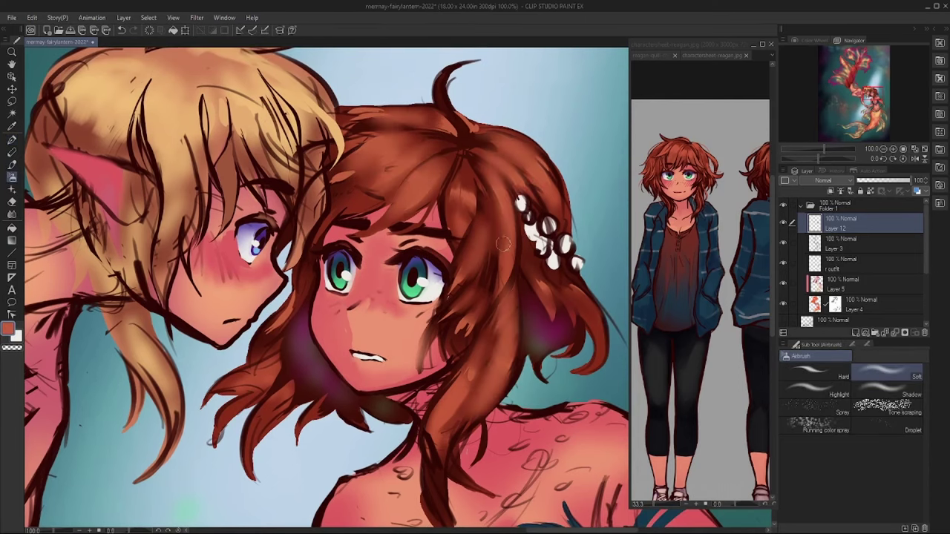
scroll(178, 289, "up", 3)
- Clean up the redhead's neck and the hair beside the face with the G-pen in pink skin and red-brown tones
key("p")
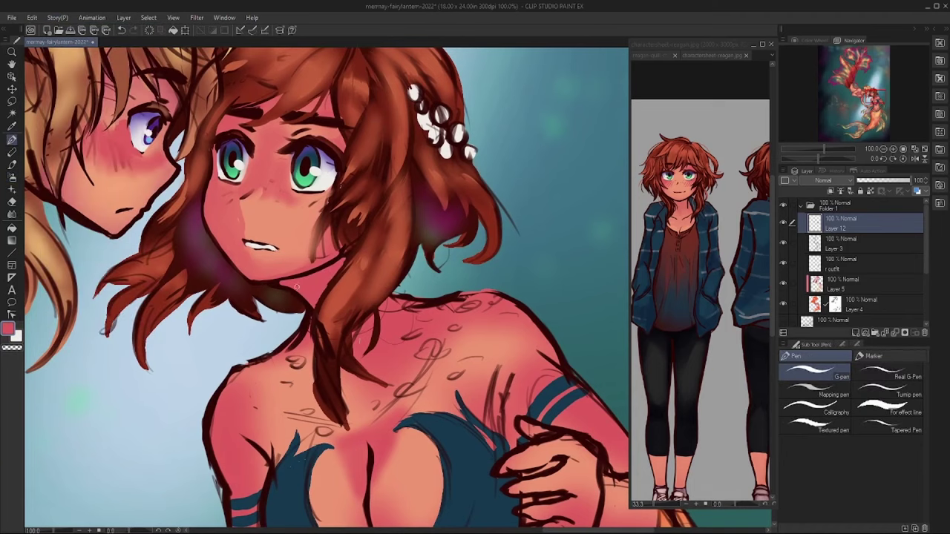
left_click_drag(297, 260, 467, 390)
key("x")
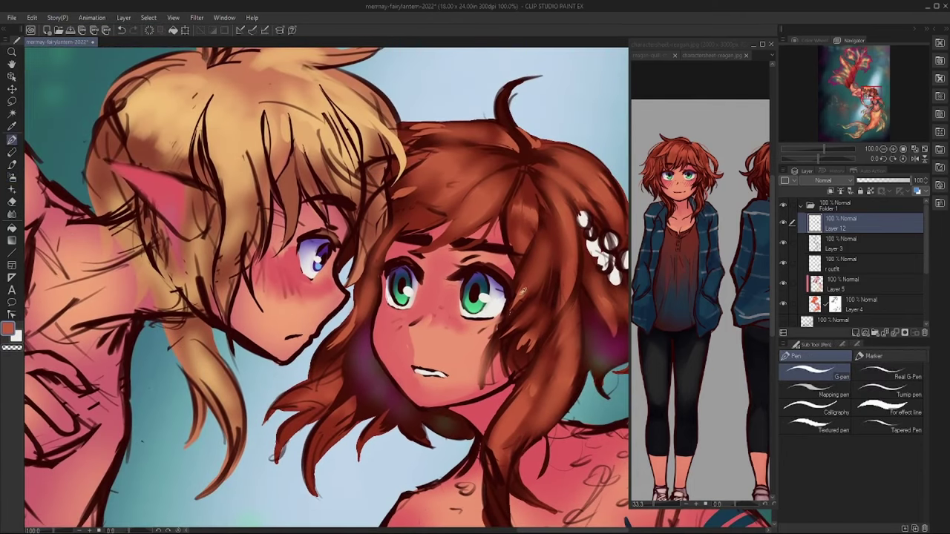
left_click_drag(522, 295, 312, 82)
- Clean up the redhead's chest with sampled skin colour and fill the scales across the shoulders and chest in orange
left_click(397, 348, "alt")
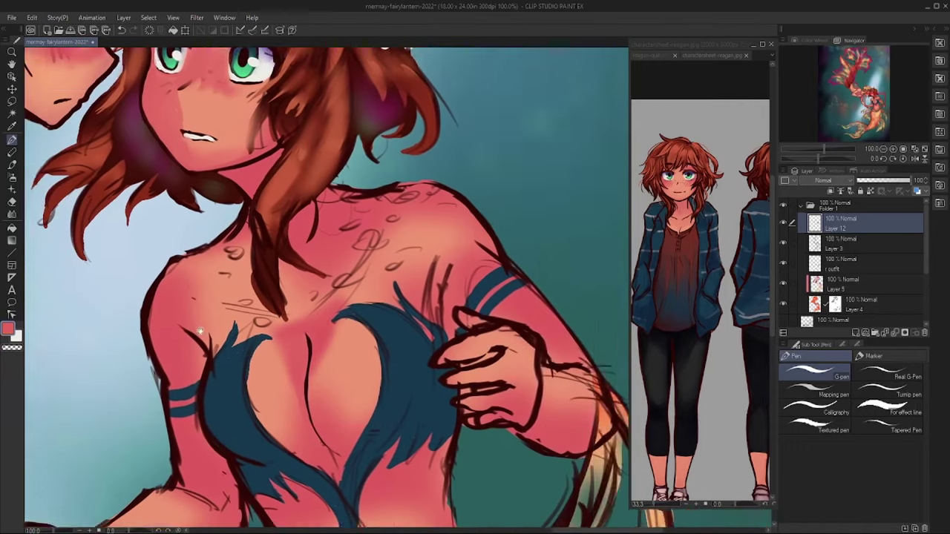
left_click_drag(201, 332, 237, 291)
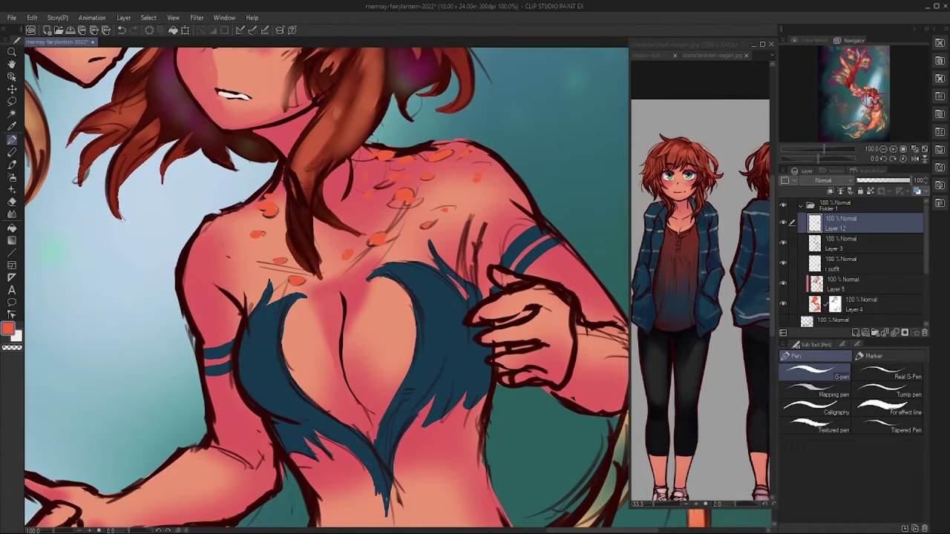
left_click_drag(416, 371, 304, 193)
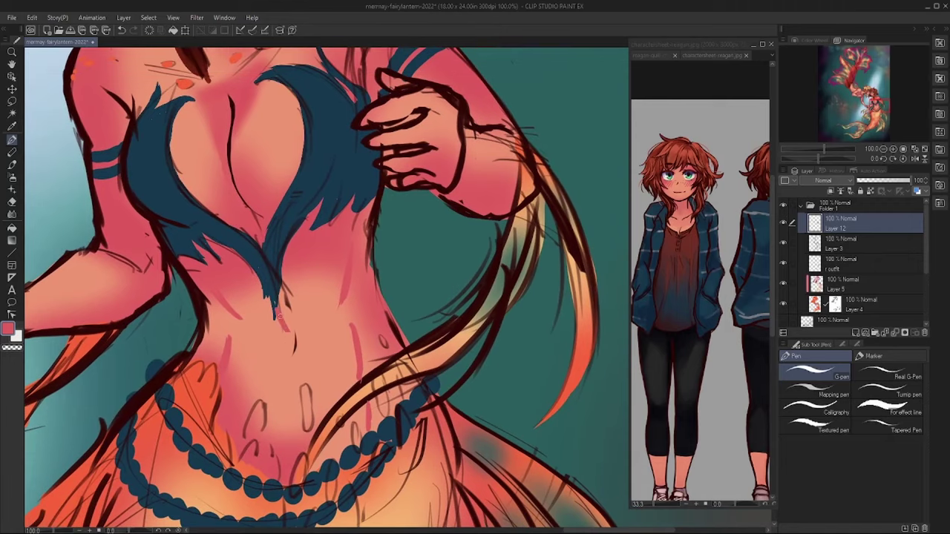
- Paint the redhead's abdomen folds and muscle shading with sampled light and dark skin tones
left_click(286, 295, "alt")
left_click_drag(287, 319, 288, 368)
left_click_drag(335, 307, 351, 287)
left_click_drag(342, 299, 358, 268)
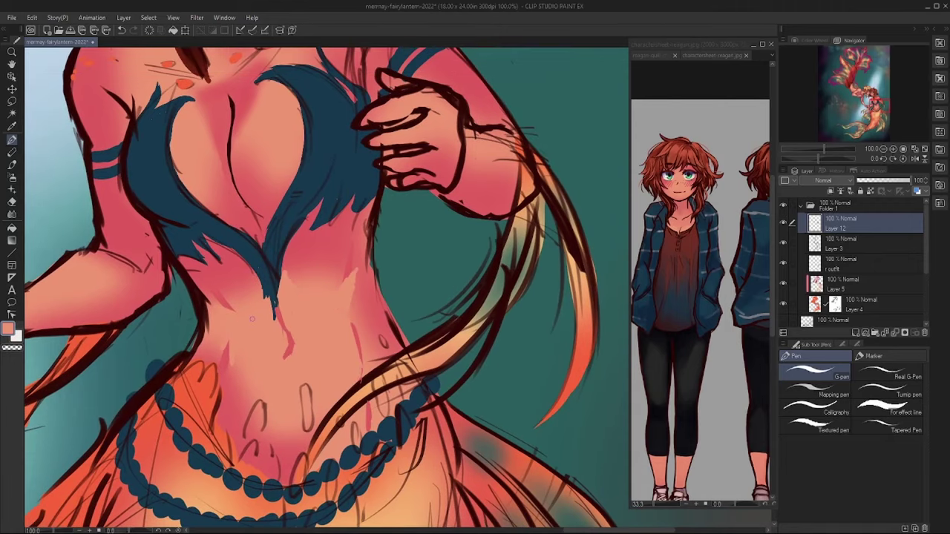
scroll(252, 319, "down", 3)
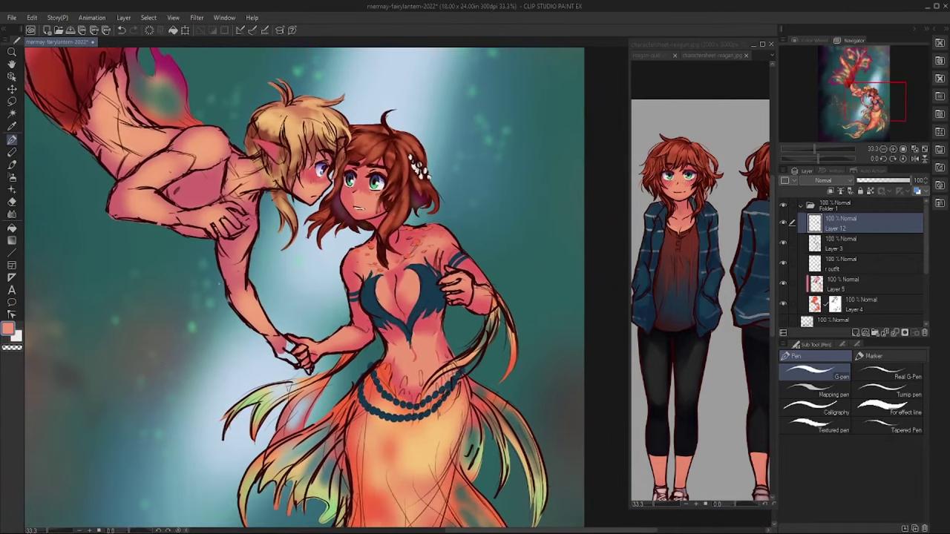
- Paint light yellow strands over the blond's bangs and crown with the G-pen
scroll(281, 126, "up", 2)
left_click(297, 112, "alt")
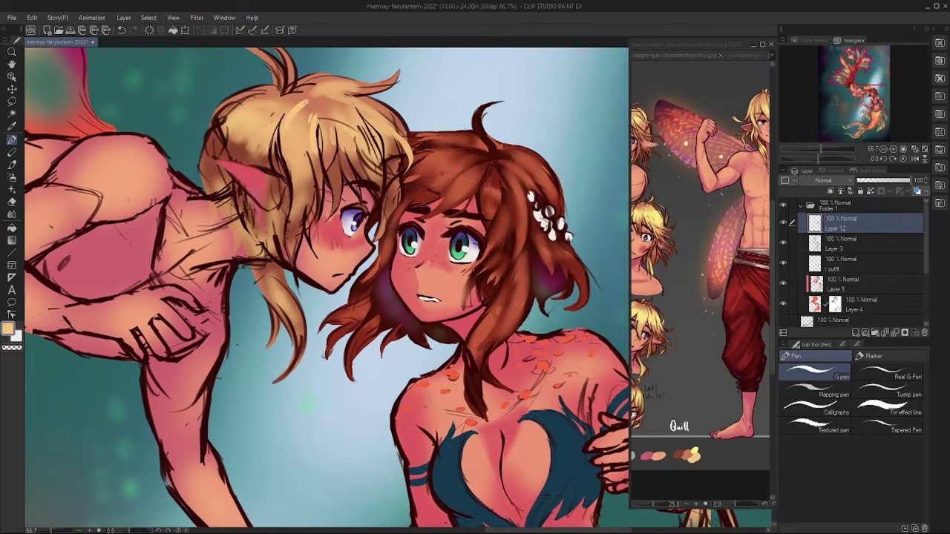
left_click_drag(343, 141, 331, 181)
left_click_drag(356, 142, 412, 178)
left_click_drag(371, 83, 334, 118)
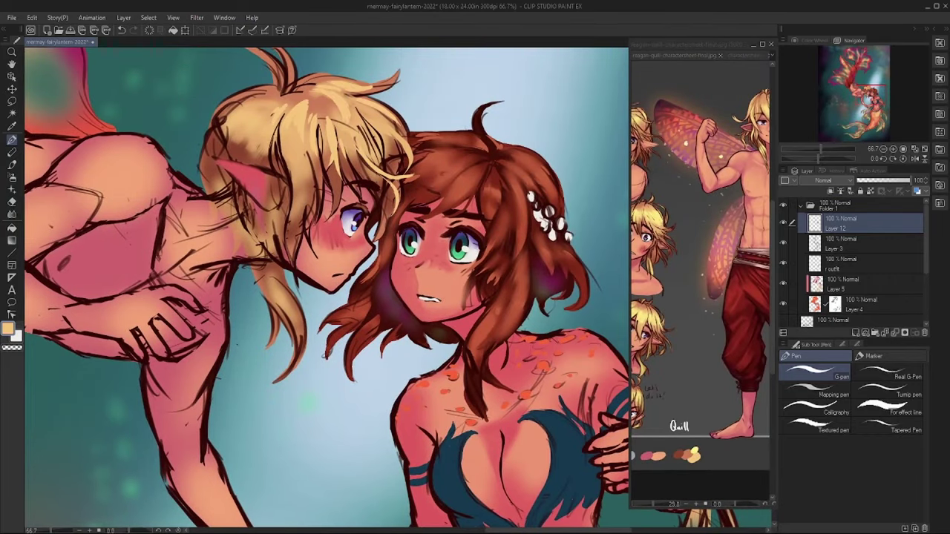
left_click_drag(315, 163, 299, 232)
mouse_move(282, 92)
left_mouse_down()
mouse_move(227, 113)
mouse_move(232, 157)
mouse_move(273, 163)
mouse_move(301, 220)
left_mouse_up()
- Add loose strands at the back of the blond's head and light yellow strokes down the long side lock
left_click_drag(224, 112, 207, 152)
left_click_drag(281, 160, 267, 221)
left_click_drag(223, 108, 187, 182)
mouse_move(269, 210)
left_mouse_down()
mouse_move(294, 301)
mouse_move(237, 264)
left_mouse_up()
left_click_drag(297, 286, 306, 315)
left_click_drag(270, 211, 276, 272)
left_click_drag(283, 252, 271, 290)
left_click_drag(252, 215, 269, 295)
left_click_drag(271, 270, 299, 346)
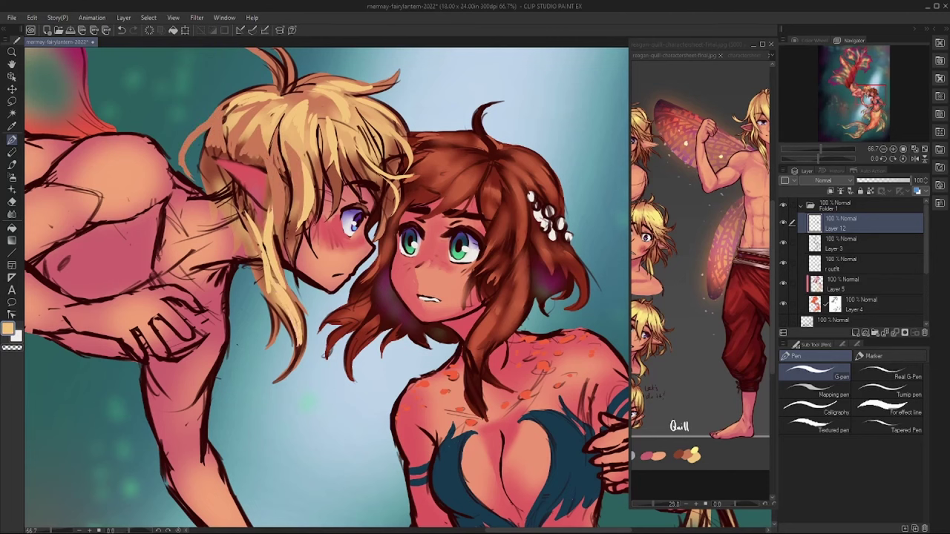
- Thicken the blond's long side lock and paint more light yellow strands in front of and behind the ear
left_click_drag(280, 302, 303, 359)
left_click_drag(273, 291, 276, 333)
left_click_drag(260, 244, 263, 272)
left_click_drag(276, 172, 273, 212)
left_click_drag(260, 245, 253, 278)
left_click_drag(282, 136, 261, 227)
left_click_drag(239, 172, 221, 250)
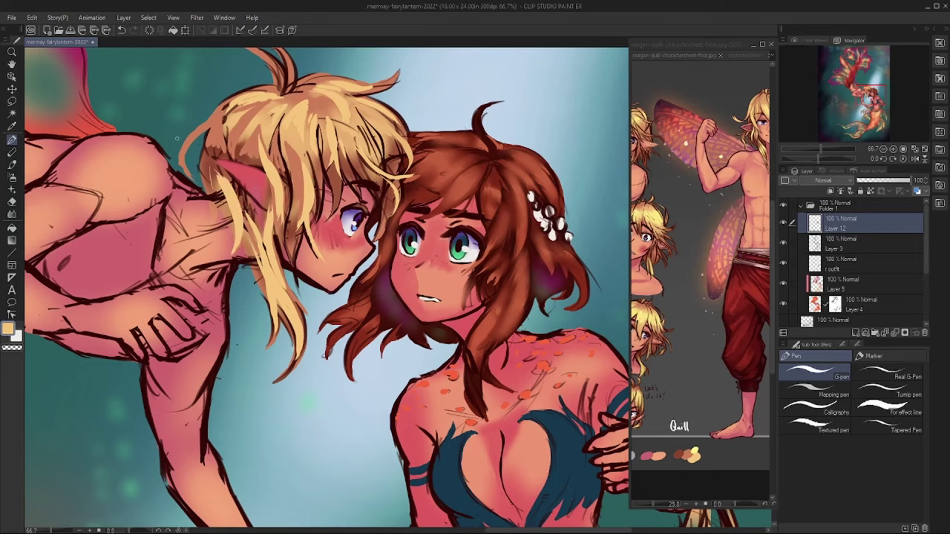
scroll(242, 201, "up", 2)
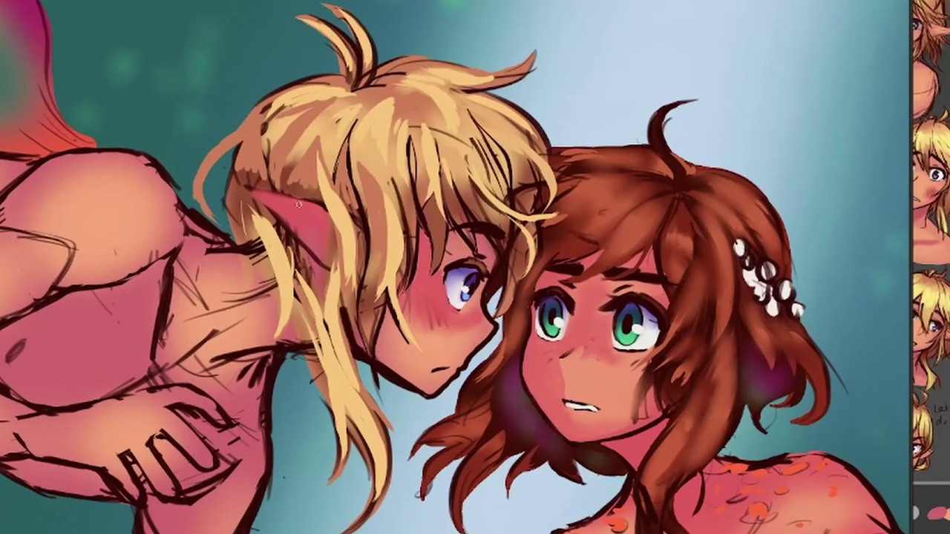
- Repaint the blond's ear in pink and outline the long side lock and bangs in dark brown
mouse_move(337, 208)
left_mouse_down()
mouse_move(325, 256)
mouse_move(326, 489)
left_mouse_up()
left_click_drag(357, 252, 375, 404)
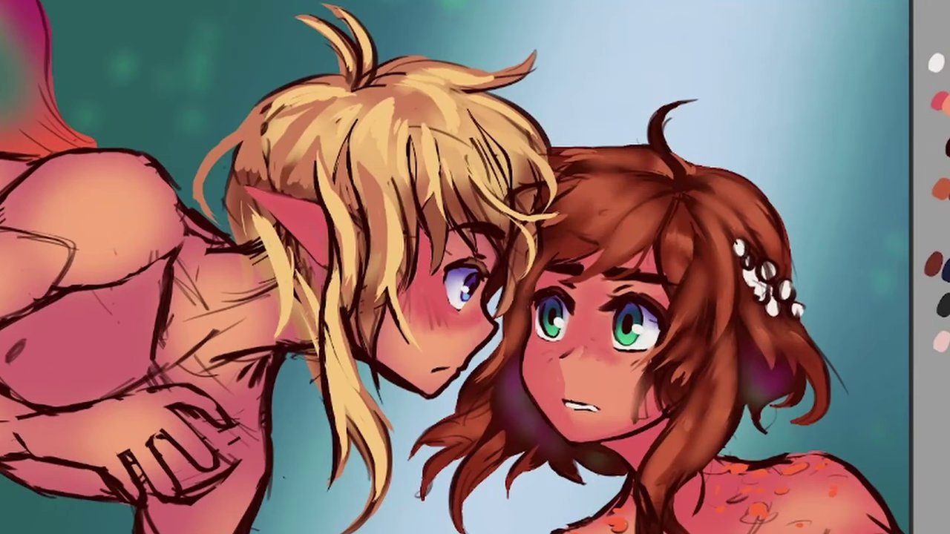
left_click_drag(427, 221, 422, 279)
left_click_drag(401, 235, 406, 286)
- Draw dark, flicked-out outlines on the redhead's hair ends below the white flowers and undo the last stroke
left_click_drag(751, 302, 772, 390)
left_click_drag(797, 322, 779, 378)
left_click_drag(809, 340, 844, 394)
left_click_drag(816, 362, 788, 426)
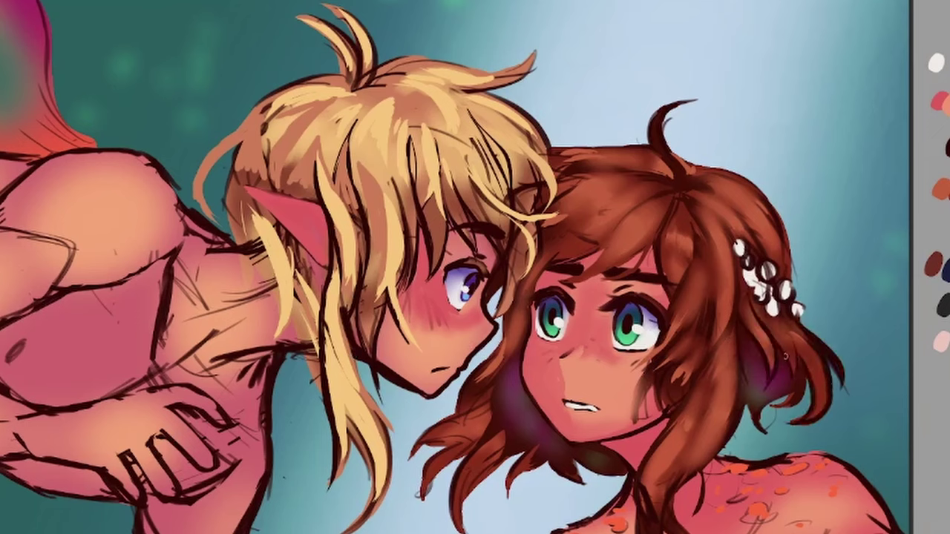
key("ctrl+z")
- Draw dark strand lines across the blond's bangs and crown, curving towards the back of the head
left_click_drag(407, 123, 417, 196)
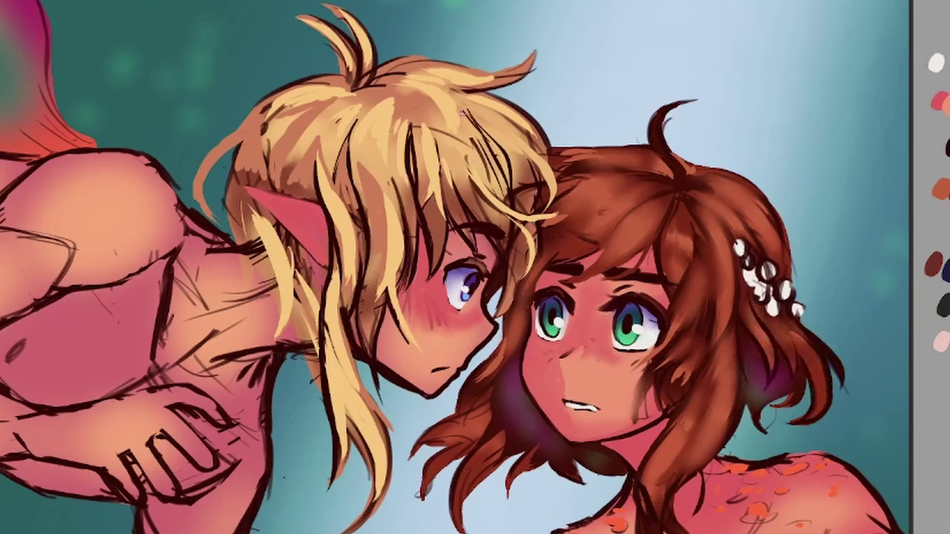
left_click_drag(512, 106, 457, 188)
left_click_drag(386, 77, 458, 170)
left_click_drag(446, 86, 371, 166)
left_click_drag(398, 91, 347, 158)
left_click_drag(368, 104, 335, 231)
mouse_move(361, 88)
left_mouse_down()
mouse_move(308, 168)
mouse_move(300, 128)
left_mouse_up()
mouse_move(351, 63)
left_mouse_down()
mouse_move(304, 91)
mouse_move(258, 144)
left_mouse_up()
left_click_drag(294, 136, 280, 192)
- Line the strands behind the blond's ear and paint the neck below in pink skin colour with a clean lower edge
left_click_drag(304, 245, 290, 328)
left_click_drag(275, 253, 236, 346)
left_click_drag(236, 199, 226, 245)
left_click_drag(323, 266, 297, 322)
left_click_drag(316, 294, 281, 344)
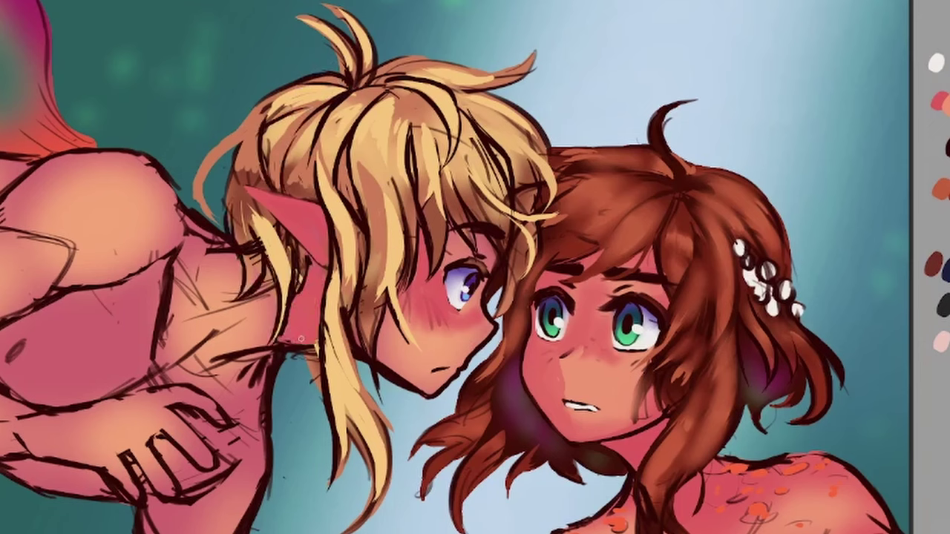
left_click_drag(300, 313, 272, 346)
mouse_move(359, 306)
left_mouse_down()
mouse_move(350, 351)
mouse_move(273, 348)
left_mouse_up()
- Redraw the blond's pointed ear outline with an inner fold and repaint the strands behind it in tan
left_click_drag(261, 252, 324, 201)
mouse_move(242, 185)
left_mouse_down()
mouse_move(316, 207)
mouse_move(277, 224)
left_mouse_up()
left_click_drag(326, 239, 241, 303)
left_click_drag(278, 261, 255, 322)
left_click_drag(260, 222, 241, 256)
left_click_drag(254, 235, 234, 295)
left_click_drag(285, 240, 264, 346)
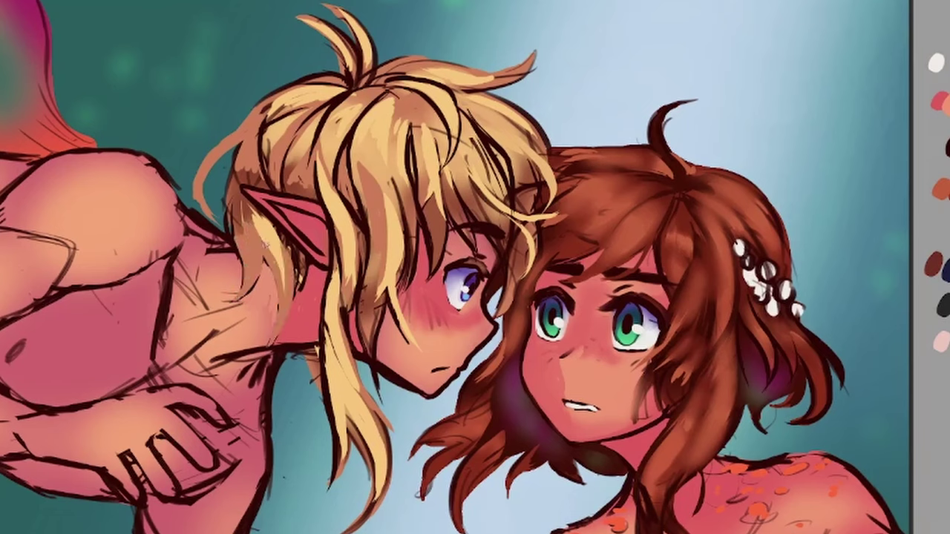
- Extend the tan strands at the blond's nape and outline the back hair and loose strands in dark brown
left_click_drag(261, 196, 244, 259)
left_click_drag(240, 150, 220, 287)
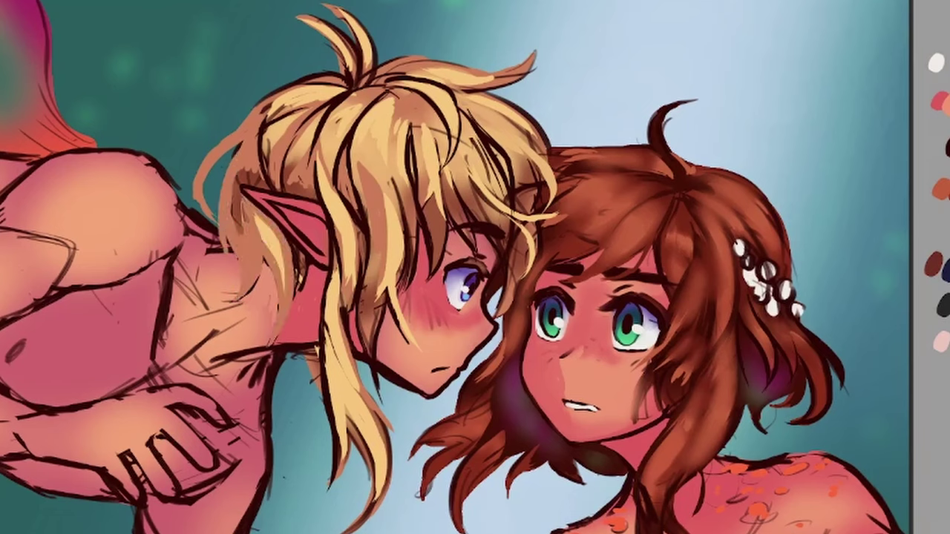
left_click_drag(286, 242, 266, 348)
left_click_drag(269, 196, 245, 289)
left_click_drag(254, 210, 221, 304)
left_click_drag(245, 146, 217, 281)
mouse_move(253, 127)
left_mouse_down()
mouse_move(200, 217)
mouse_move(195, 201)
left_mouse_up()
left_click_drag(310, 268, 291, 325)
- Outline the blond's front bangs beside the redhead's forehead and the strand over the cheek in dark brown
mouse_move(555, 119)
left_mouse_down()
mouse_move(519, 215)
mouse_move(512, 181)
left_mouse_up()
left_click_drag(519, 264, 517, 283)
left_click_drag(536, 243, 496, 319)
left_click_drag(530, 163, 528, 207)
left_click_drag(445, 108, 419, 187)
left_click_drag(493, 191, 475, 222)
left_click_drag(525, 233, 519, 247)
left_click_drag(423, 274, 399, 368)
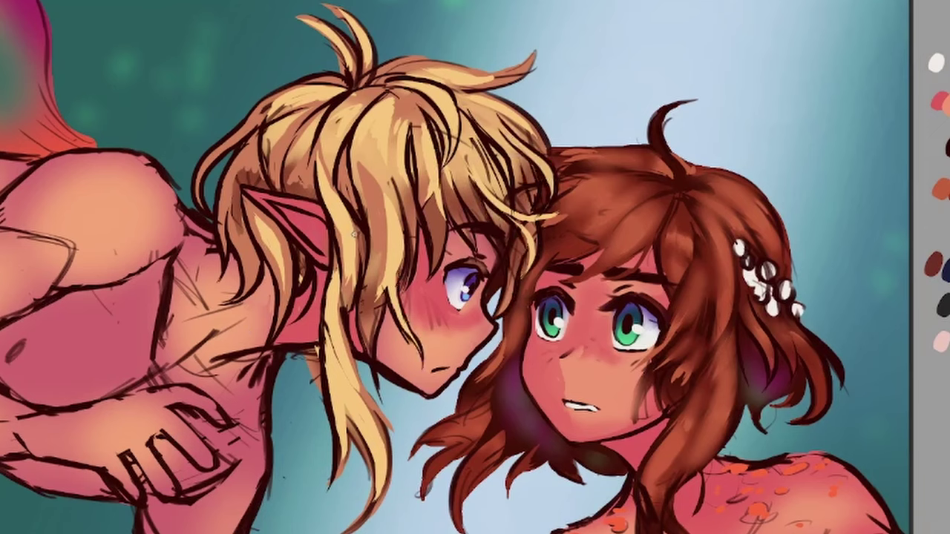
- Paint fine shading strands into the blond's side hair and bangs
left_click_drag(362, 163, 371, 269)
left_click_drag(371, 221, 369, 371)
left_click_drag(420, 104, 414, 152)
- Paint red-brown strands through the redhead's bangs, crown and side lock, with raised strands at the top of the head
left_click_drag(638, 196, 598, 235)
left_click_drag(656, 209, 610, 258)
left_click_drag(726, 217, 706, 308)
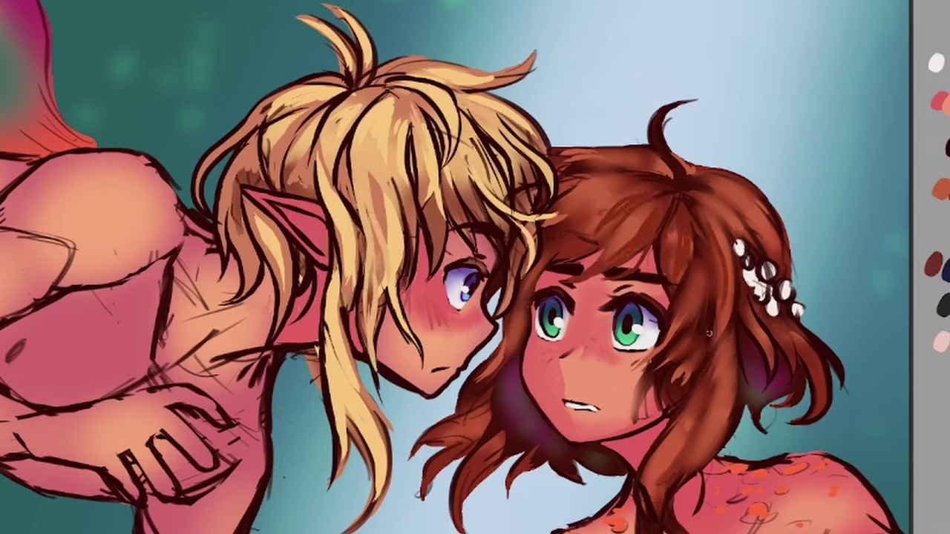
mouse_move(746, 185)
left_mouse_down()
mouse_move(706, 248)
mouse_move(686, 205)
left_mouse_up()
left_click_drag(733, 321, 718, 378)
left_click_drag(739, 340, 689, 454)
left_click_drag(694, 410, 638, 481)
left_click_drag(689, 355, 658, 417)
left_click_drag(670, 358, 653, 375)
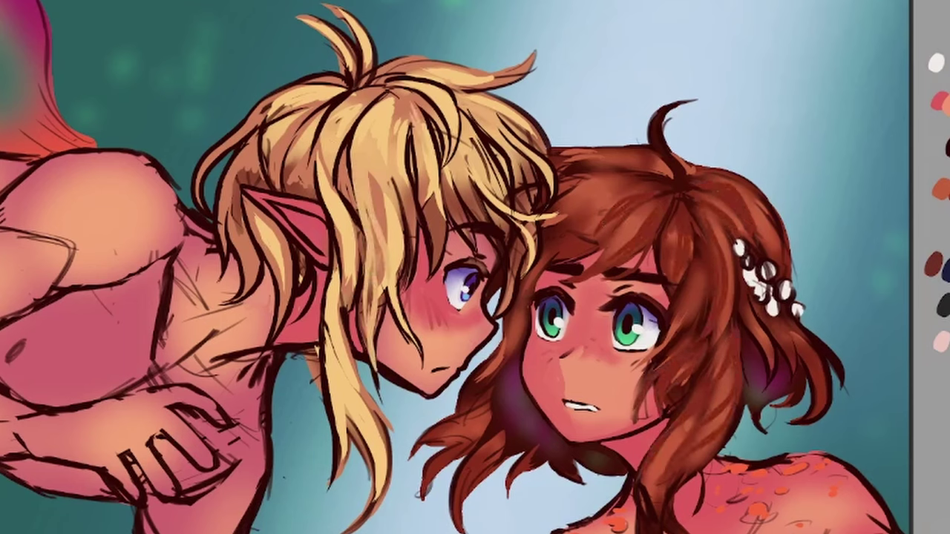
left_click_drag(614, 178, 549, 252)
mouse_move(667, 148)
left_mouse_down()
mouse_move(653, 186)
mouse_move(727, 160)
left_mouse_up()
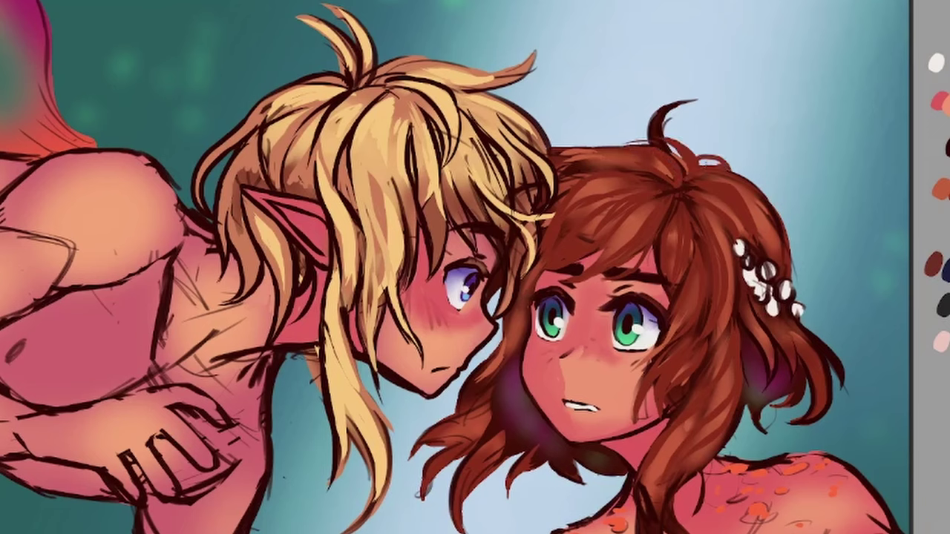
- Draw dark strand lines over the redhead's inner hair, bangs and crown, adding a small flick beside the blond's hair
mouse_move(520, 350)
left_mouse_down()
mouse_move(505, 430)
mouse_move(541, 461)
left_mouse_up()
left_click_drag(490, 393, 456, 419)
left_click_drag(516, 312, 482, 364)
left_click_drag(543, 266, 509, 341)
left_click_drag(616, 233, 555, 281)
left_click_drag(657, 232, 596, 283)
left_click_drag(714, 225, 682, 289)
left_click_drag(663, 165, 592, 186)
left_click_drag(705, 150, 674, 187)
left_click_drag(630, 189, 587, 208)
left_click_drag(627, 142, 580, 159)
left_click_drag(739, 167, 703, 177)
left_click_drag(607, 166, 548, 118)
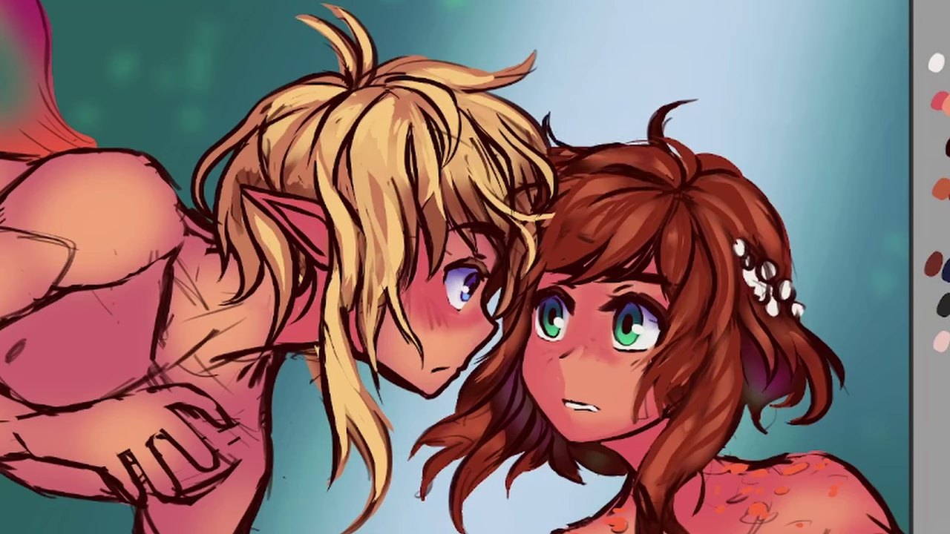
- Outline the redhead's pointed hair tips below the blond's chin in dark brown
left_click_drag(482, 419, 410, 456)
left_click_drag(486, 397, 407, 474)
left_click_drag(452, 449, 419, 515)
left_click_drag(508, 456, 427, 497)
mouse_move(498, 453)
left_mouse_down()
mouse_move(459, 533)
mouse_move(503, 515)
left_mouse_up()
left_click_drag(466, 498, 451, 533)
left_click_drag(534, 469, 507, 497)
- Draw dark strand outlines along the redhead's long side lock and the hair over the neck
left_click_drag(697, 367, 638, 460)
left_click_drag(613, 475, 602, 487)
left_click_drag(653, 446, 633, 519)
left_click_drag(626, 467, 593, 512)
left_click_drag(718, 377, 664, 509)
left_click_drag(741, 338, 679, 457)
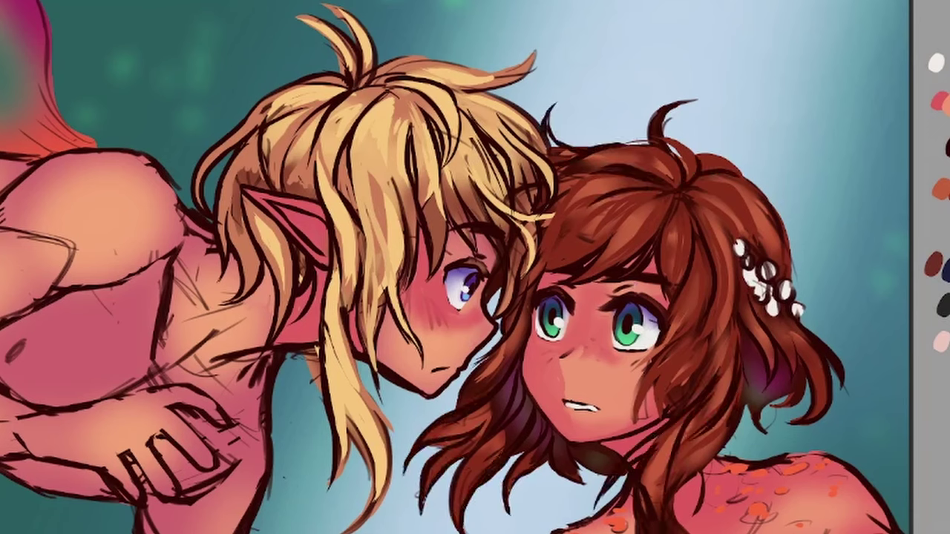
left_click_drag(737, 394, 679, 491)
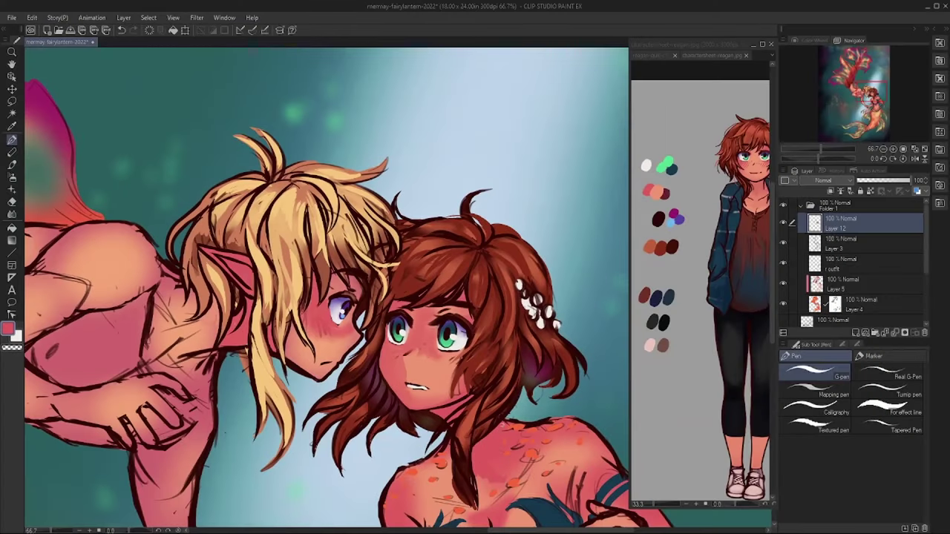
- Add red-brown strands behind the redhead's side lock above the shoulder and touch up the neck with sampled skin tones
scroll(326, 289, "down", 1)
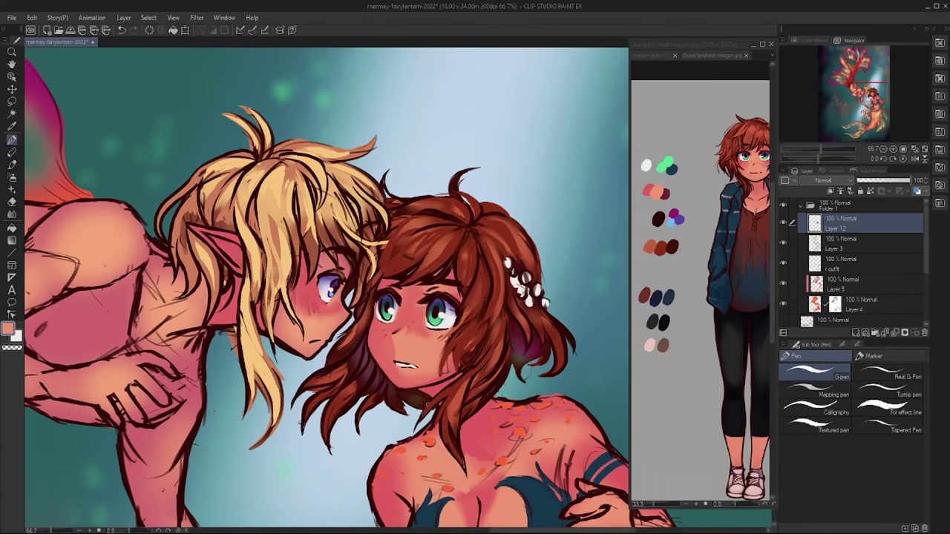
left_click_drag(512, 334, 491, 409)
left_click_drag(527, 363, 507, 401)
left_click_drag(518, 389, 484, 414)
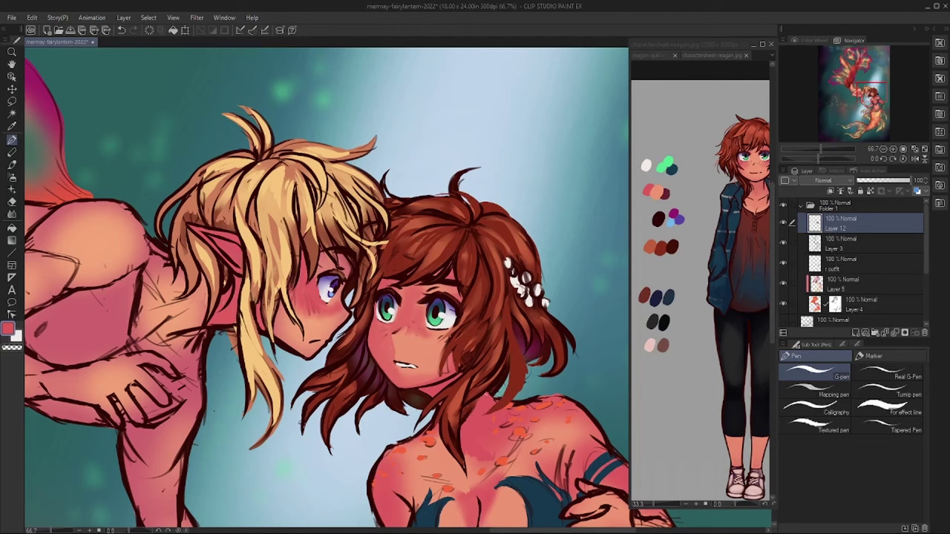
scroll(496, 391, "down", 2)
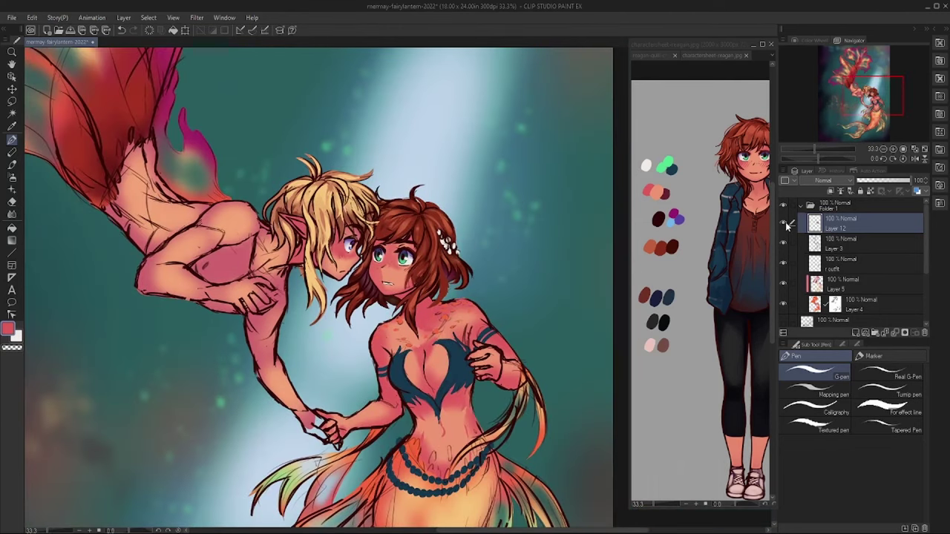
- Blend the redhead's hair strands and surrounding tones on Layer 12 with sampled colours
scroll(338, 302, "up", 2)
key("b")
mouse_move(512, 356)
left_mouse_down()
mouse_move(469, 375)
mouse_move(454, 393)
left_mouse_up()
left_click_drag(594, 371, 533, 332)
left_click(472, 393, "alt")
mouse_move(593, 312)
left_mouse_down()
mouse_move(512, 371)
mouse_move(310, 231)
left_mouse_up()
left_click_drag(393, 364, 312, 482)
- Blend the blond's crown and bangs with the fave chalk brush using sampled yellow and tan hair colours
mouse_move(102, 88)
left_mouse_down()
mouse_move(189, 116)
mouse_move(381, 296)
mouse_move(384, 281)
mouse_move(388, 369)
left_mouse_up()
left_click(381, 216, "alt")
key("b")
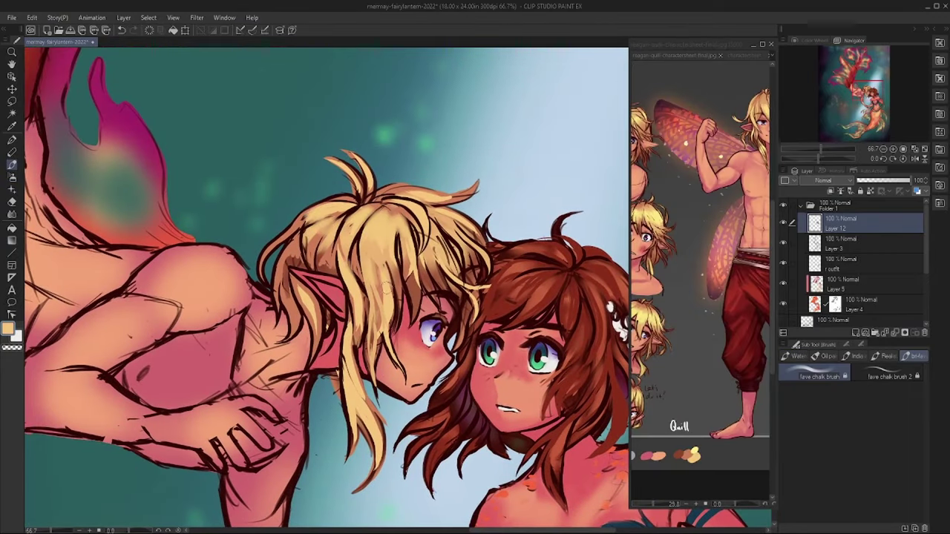
left_click_drag(434, 271, 445, 207)
left_click(415, 356, "alt")
left_click_drag(334, 207, 386, 304)
left_click_drag(475, 297, 395, 220)
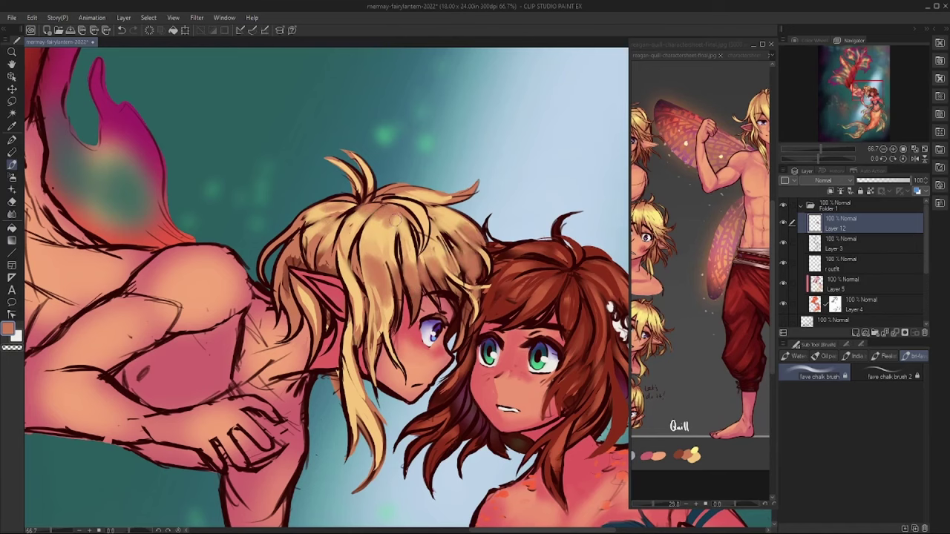
- Shade the blond's long side lock, back hair and crown in darker reddish brown with the chalk brush
left_click_drag(382, 311, 348, 445)
left_click_drag(297, 267, 307, 334)
left_click_drag(363, 178, 312, 223)
left_click_drag(327, 256, 312, 271)
left_click_drag(290, 238, 297, 327)
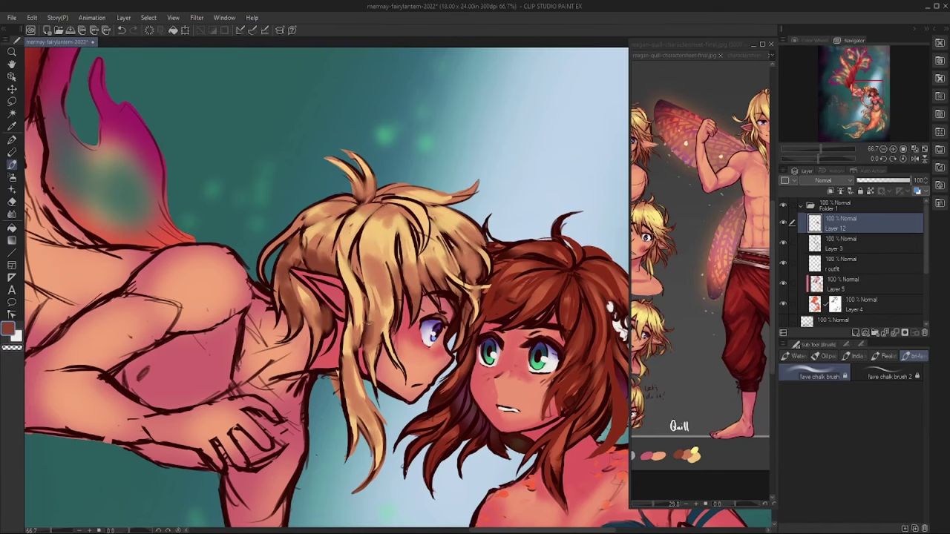
- Softly airbrush sampled warm skin tones over the blond's shoulder, upper back and chest
left_click_drag(367, 330, 288, 300)
left_click(746, 55)
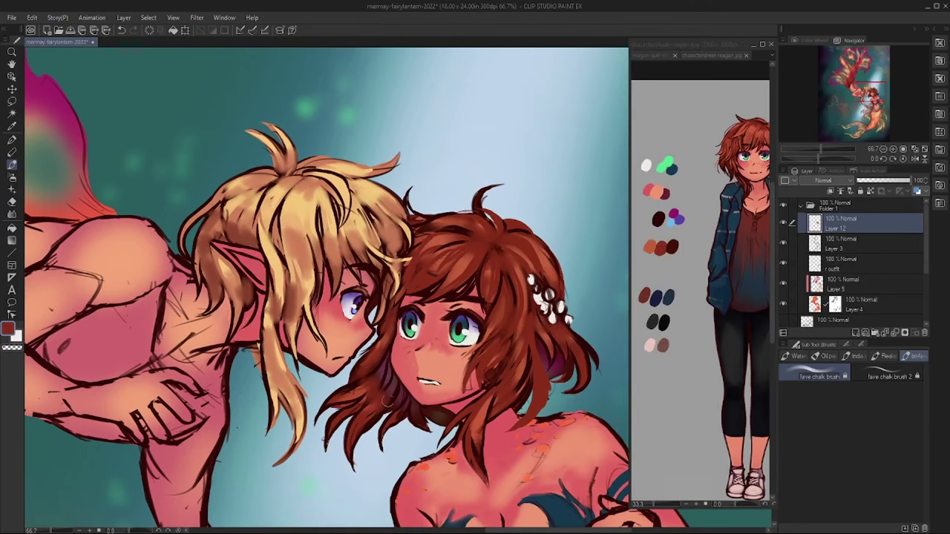
left_click_drag(142, 338, 246, 286)
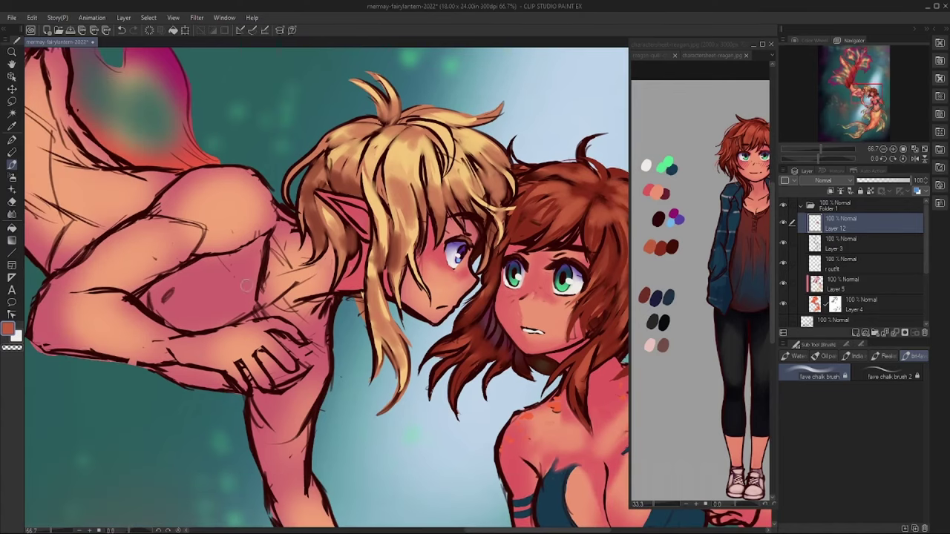
key("b")
left_click_drag(268, 223, 327, 282)
left_click_drag(223, 178, 274, 267)
left_click_drag(312, 330, 308, 371)
- Airbrush the blond's arm, chest and neck with peach skin tones, using the Quill character sheet as reference
left_click(652, 55)
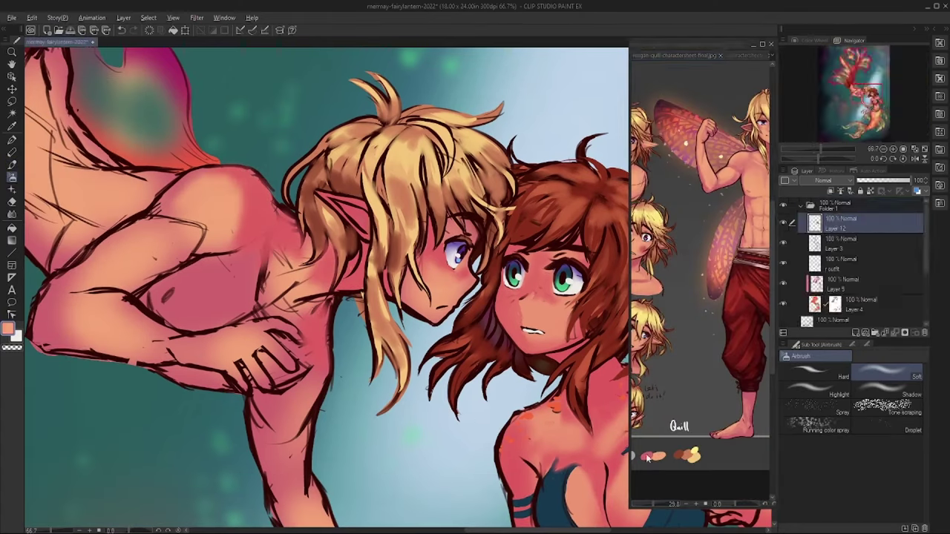
left_click_drag(174, 256, 222, 226)
left_click_drag(148, 275, 126, 289)
left_click_drag(186, 282, 221, 292)
left_click_drag(296, 237, 342, 290)
mouse_move(249, 206)
left_mouse_down()
mouse_move(316, 235)
mouse_move(349, 278)
left_mouse_up()
left_click_drag(290, 260, 193, 330)
- Paint light peach G-pen highlights over the blond's bent hand, forearm, upper arm and shoulder
key("p")
mouse_move(301, 371)
left_mouse_down()
mouse_move(404, 371)
mouse_move(364, 401)
left_mouse_up()
left_click_drag(358, 393, 338, 417)
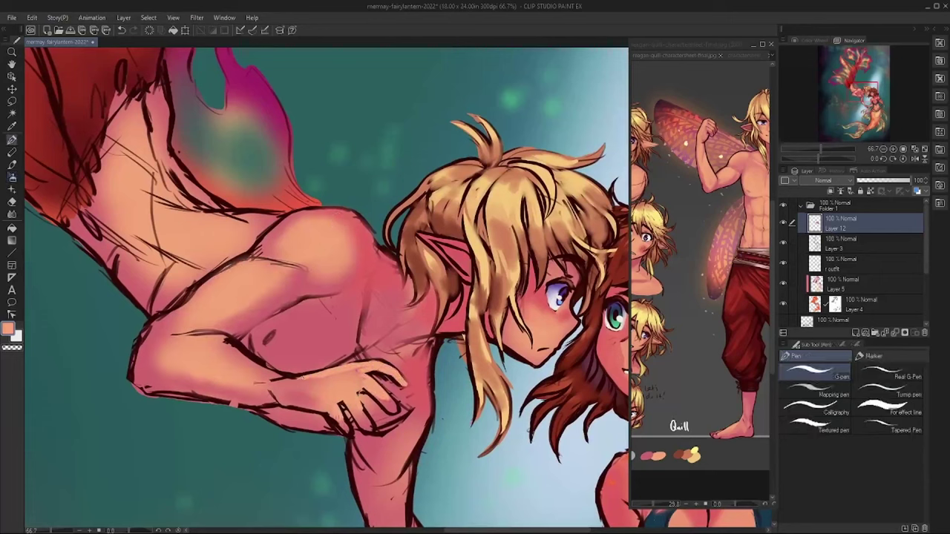
mouse_move(360, 371)
left_mouse_down()
mouse_move(282, 393)
mouse_move(259, 371)
left_mouse_up()
mouse_move(193, 340)
left_mouse_down()
mouse_move(282, 375)
mouse_move(155, 343)
left_mouse_up()
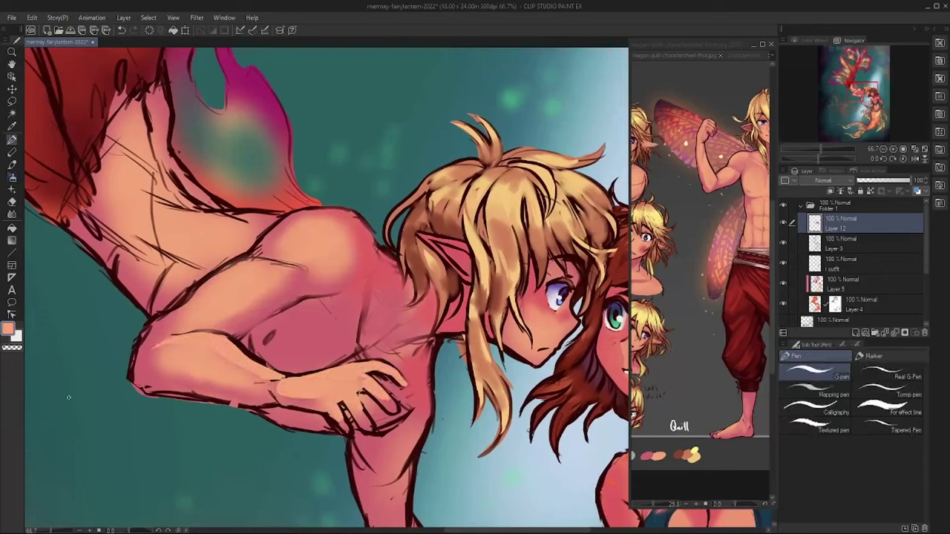
mouse_move(282, 261)
left_mouse_down()
mouse_move(191, 301)
mouse_move(144, 346)
left_mouse_up()
mouse_move(353, 209)
left_mouse_down()
mouse_move(271, 236)
mouse_move(392, 260)
left_mouse_up()
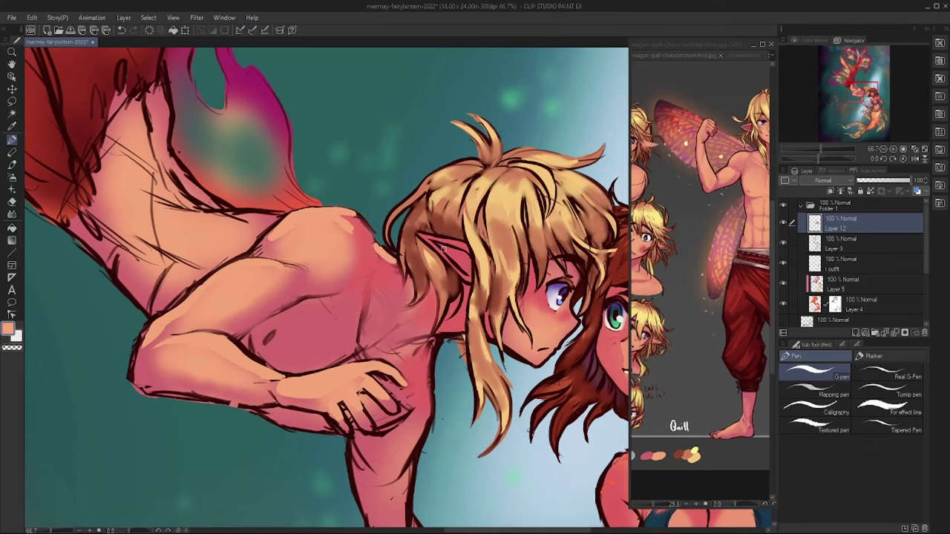
- Cover the sketch lines on the blond's back and waist with peach and pink skin tones
mouse_move(279, 215)
left_mouse_down()
mouse_move(231, 212)
mouse_move(165, 171)
left_mouse_up()
left_click_drag(169, 91, 138, 175)
left_click_drag(401, 223, 357, 184)
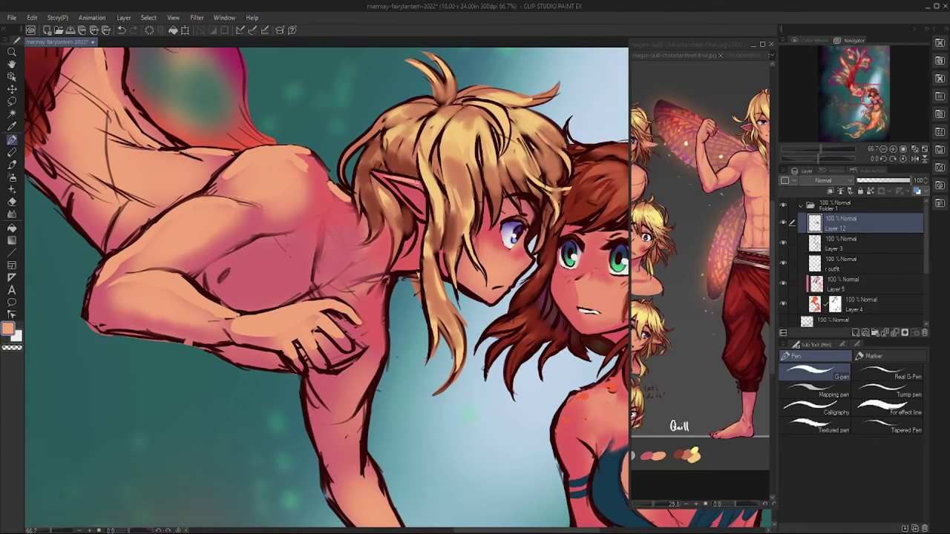
scroll(386, 187, "down", 2)
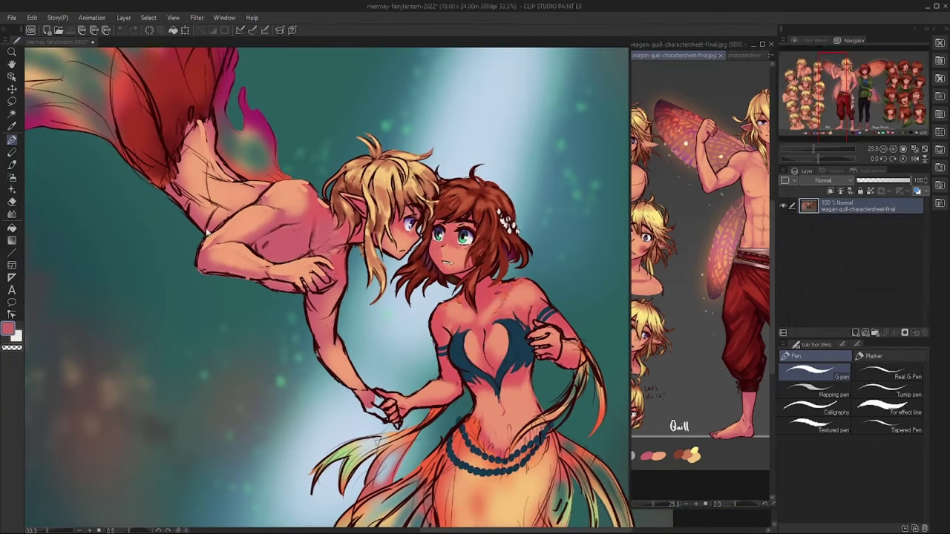
left_click_drag(209, 120, 236, 175)
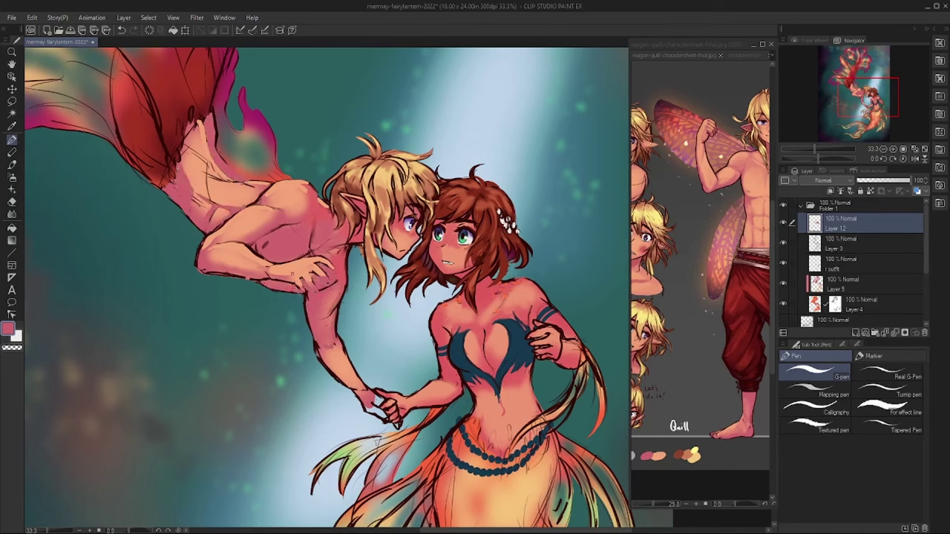
- Shade the blond's lowered arm down to the clasped hands with pink and peach G-pen strokes
left_click(731, 55)
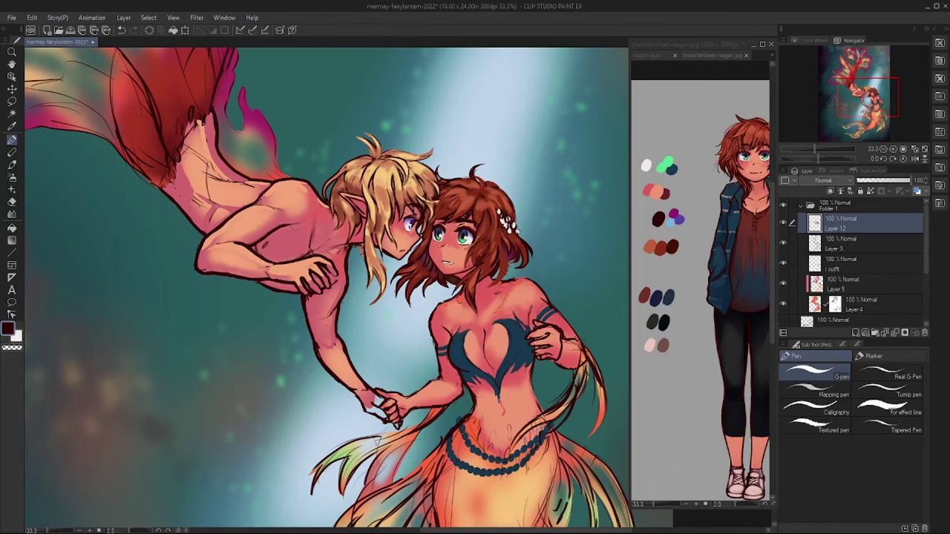
left_click_drag(262, 373, 160, 332)
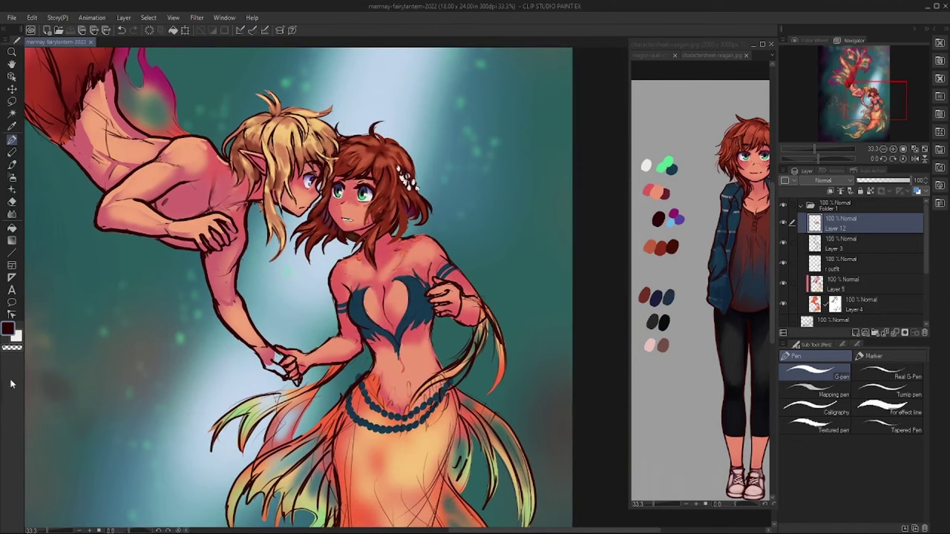
scroll(296, 290, "up", 2)
left_click_drag(222, 297, 304, 416)
left_click_drag(223, 297, 289, 322)
left_click_drag(356, 446, 289, 272)
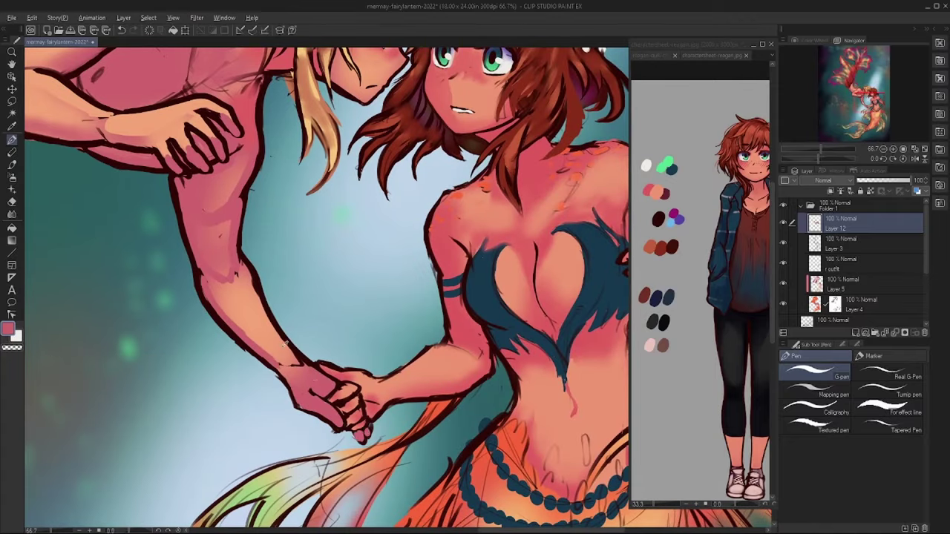
mouse_move(319, 393)
left_mouse_down()
mouse_move(287, 436)
mouse_move(213, 499)
left_mouse_up()
- Airbrush a bright green glow onto the redhead's teal top, armbands and hair flowers with the Soft airbrush
key("b")
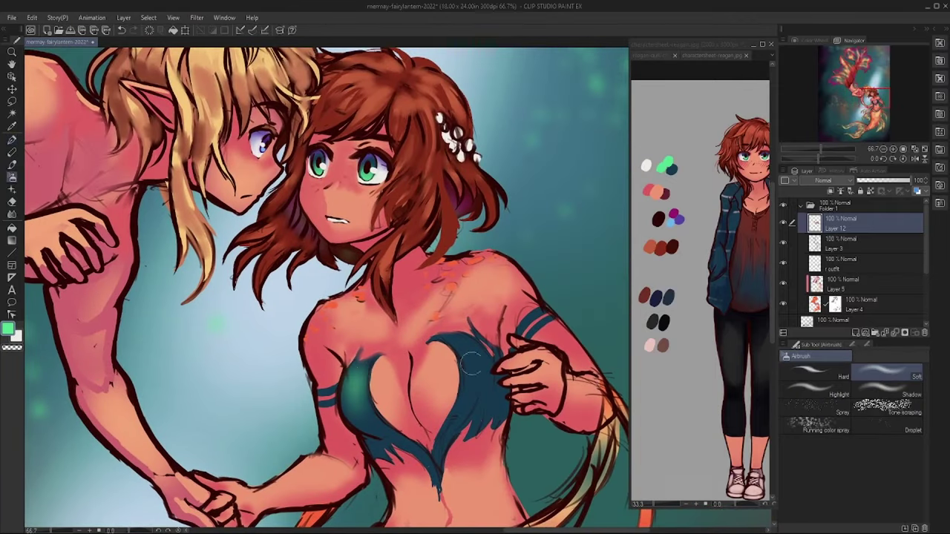
left_click_drag(441, 122, 474, 156)
left_click_drag(236, 519, 147, 282)
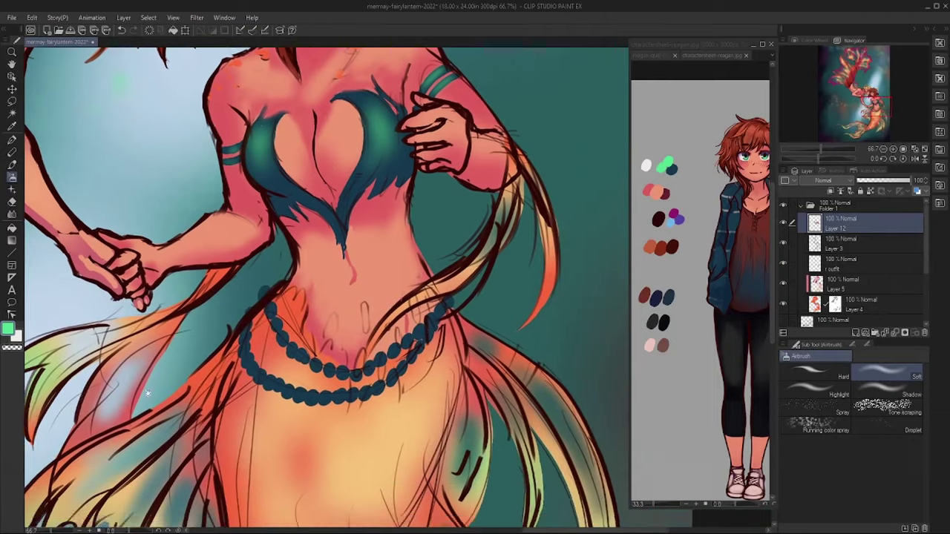
scroll(142, 398, "down", 2)
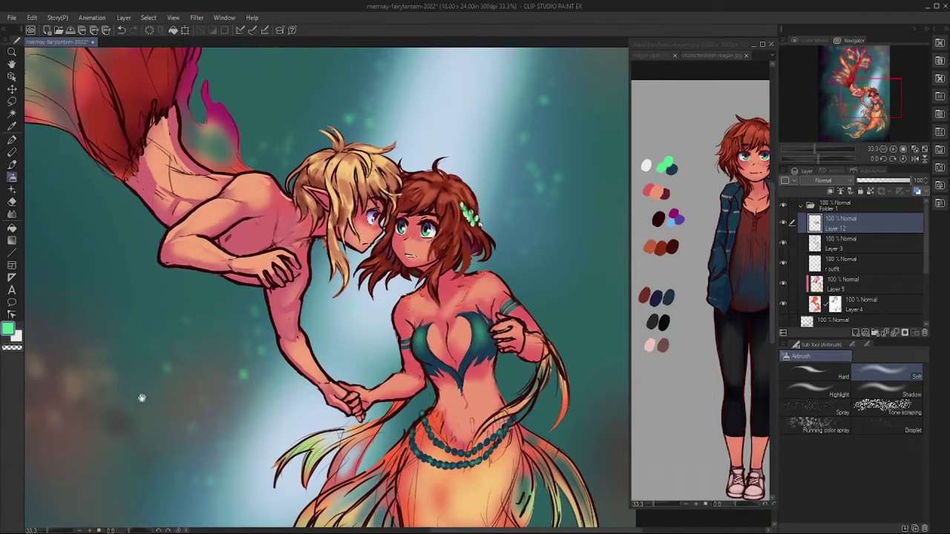
- Draw dark strand lines through the blond's bangs and side lock on Layer 13 with the G-pen at size 10
left_click(647, 55)
key("p")
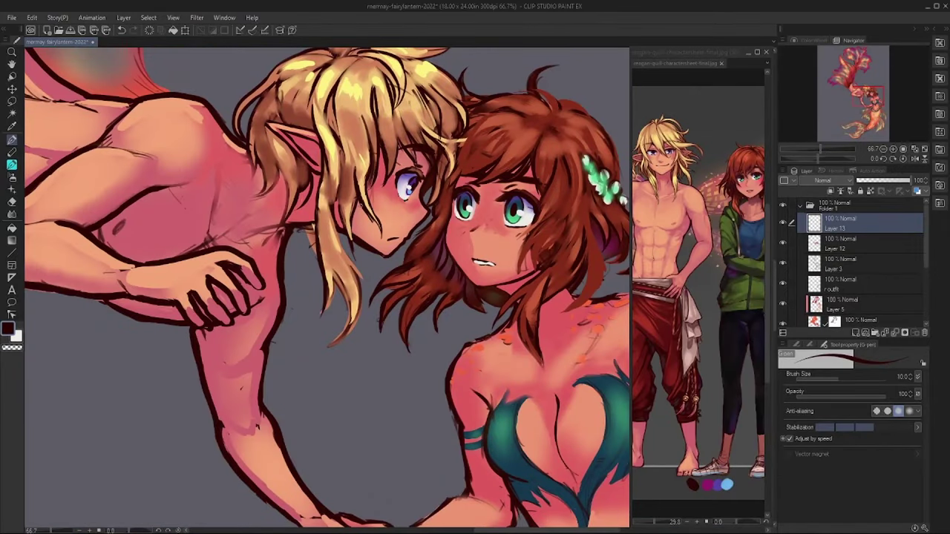
left_click_drag(349, 101, 338, 181)
mouse_move(363, 77)
left_mouse_down()
mouse_move(330, 204)
mouse_move(326, 348)
left_mouse_up()
left_click_drag(347, 233, 310, 255)
left_click_drag(165, 98, 351, 347)
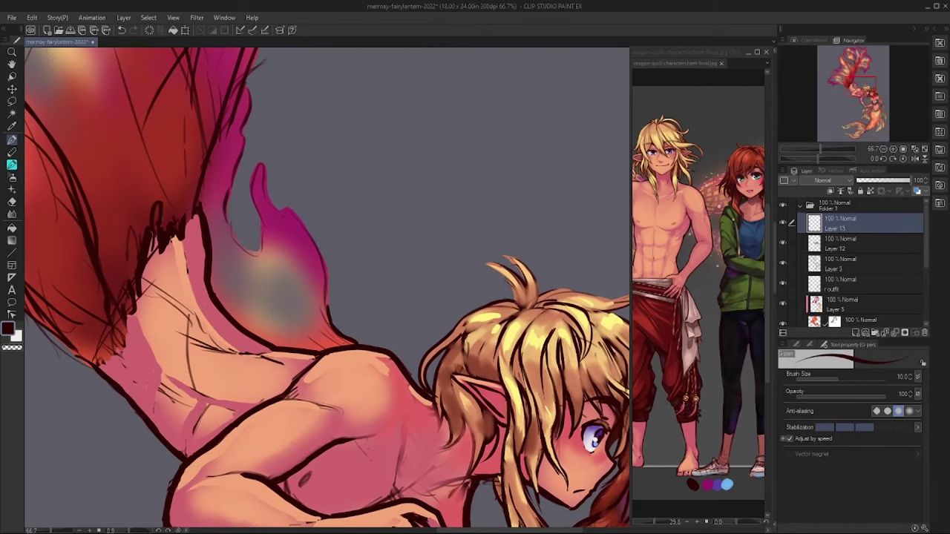
- Outline the small magenta fin behind the blond's back and fill it with flowing dark ray lines
mouse_move(326, 313)
left_mouse_down()
mouse_move(283, 205)
mouse_move(259, 241)
mouse_move(345, 341)
left_mouse_up()
left_click_drag(256, 254, 320, 341)
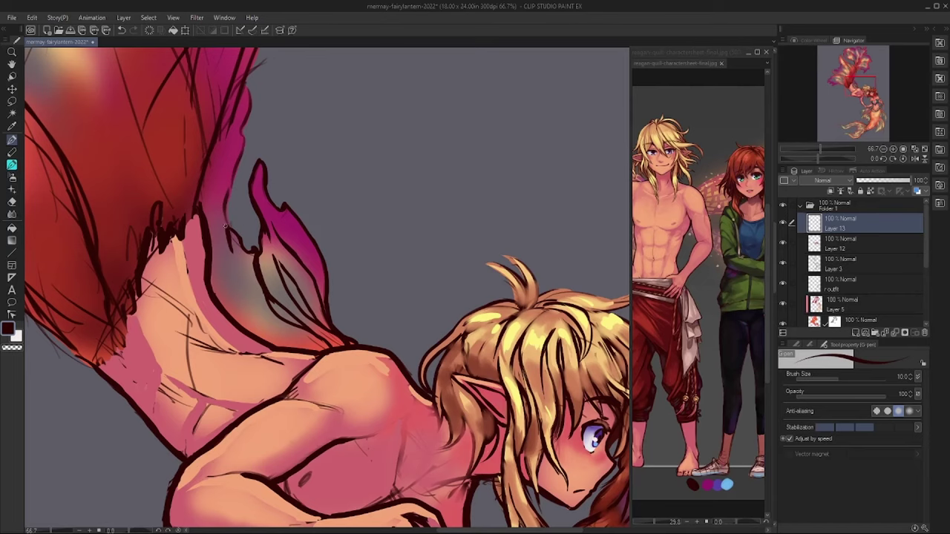
left_click_drag(225, 184, 230, 227)
left_click_drag(232, 255, 251, 331)
left_click_drag(259, 307, 292, 347)
left_click_drag(251, 78, 220, 181)
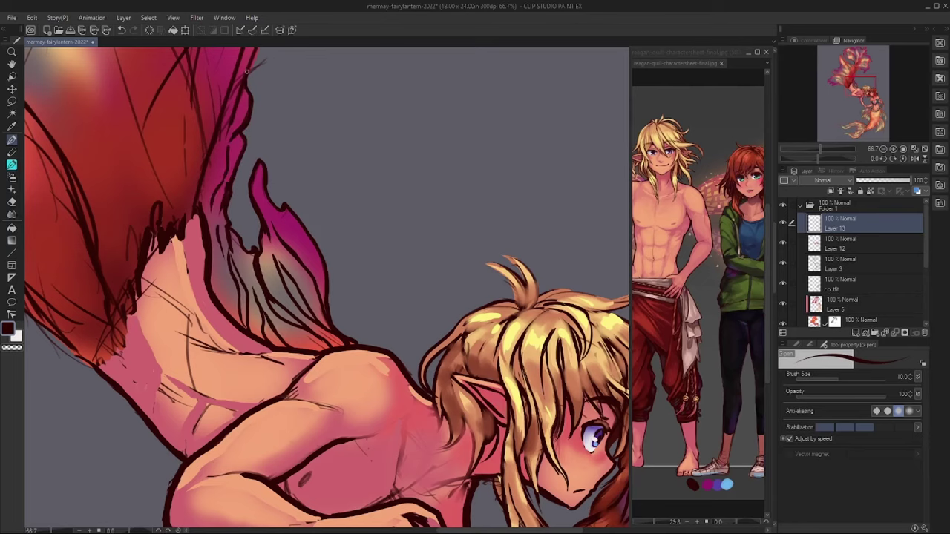
left_click_drag(232, 125, 202, 210)
- Strengthen the dark outlines of the blond's back hair strands around the ear
mouse_move(414, 348)
left_mouse_down()
mouse_move(306, 208)
mouse_move(451, 297)
left_mouse_up()
left_click_drag(451, 292, 476, 326)
mouse_move(482, 329)
left_mouse_down()
mouse_move(473, 398)
mouse_move(507, 427)
left_mouse_up()
left_click_drag(520, 346, 491, 444)
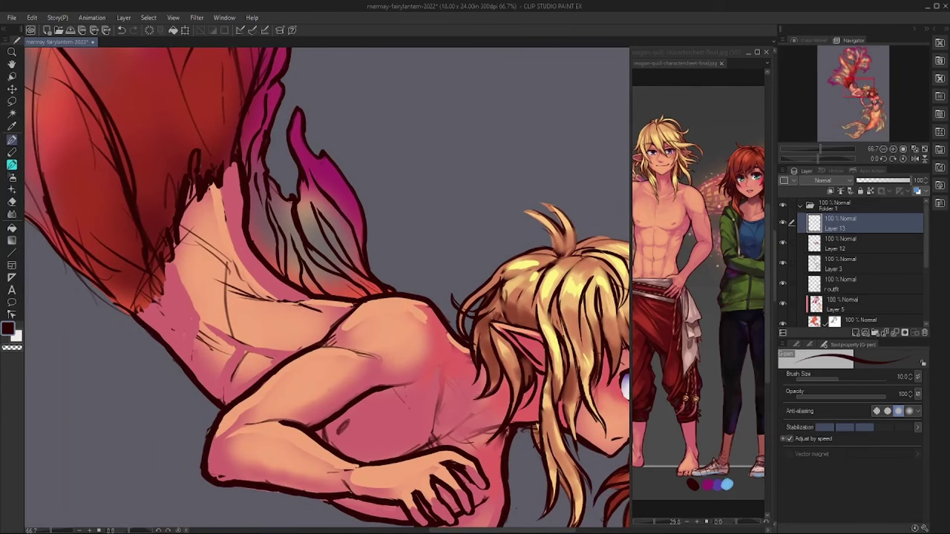
- Ink the ragged fin edge running along the inner side of the blond's red tail
key("ctrl+minus")
key("ctrl+minus")
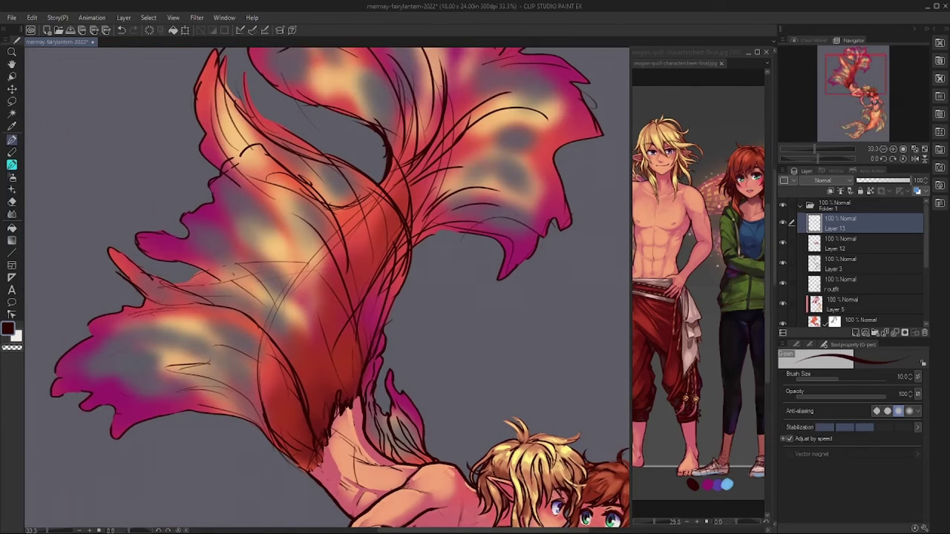
left_click_drag(300, 261, 277, 330)
left_click_drag(289, 317, 275, 367)
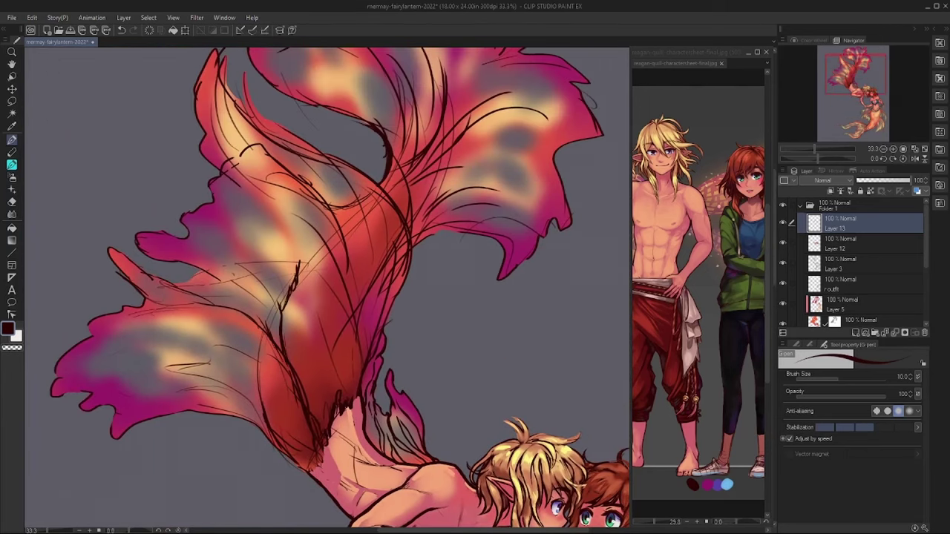
left_click_drag(322, 227, 299, 285)
left_click_drag(340, 198, 322, 252)
- Draw overlapping scales across the blond's red tail and ink the edges of the upper side fin
mouse_move(211, 165)
left_mouse_down()
mouse_move(312, 257)
mouse_move(353, 395)
left_mouse_up()
left_click_drag(257, 106, 335, 159)
left_click_drag(224, 69, 258, 108)
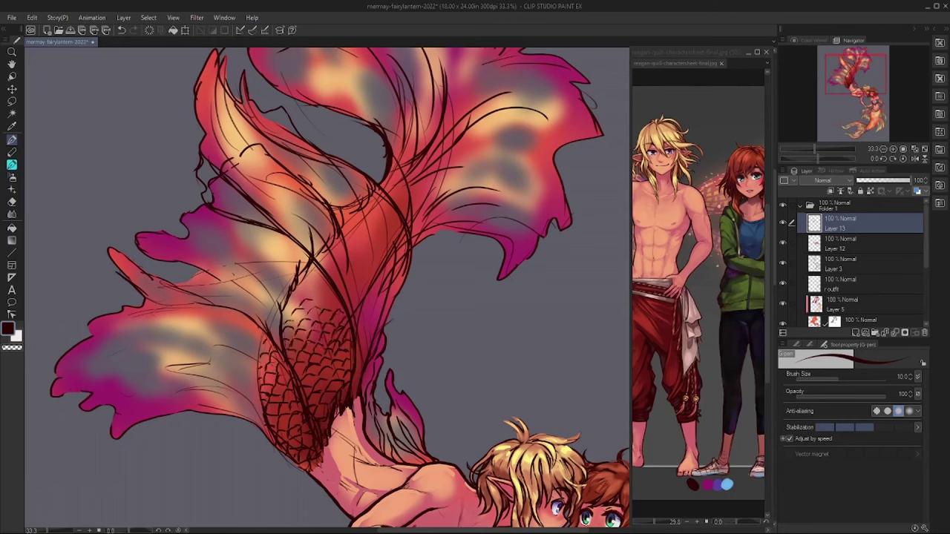
left_click_drag(292, 301, 310, 284)
left_click_drag(306, 288, 319, 270)
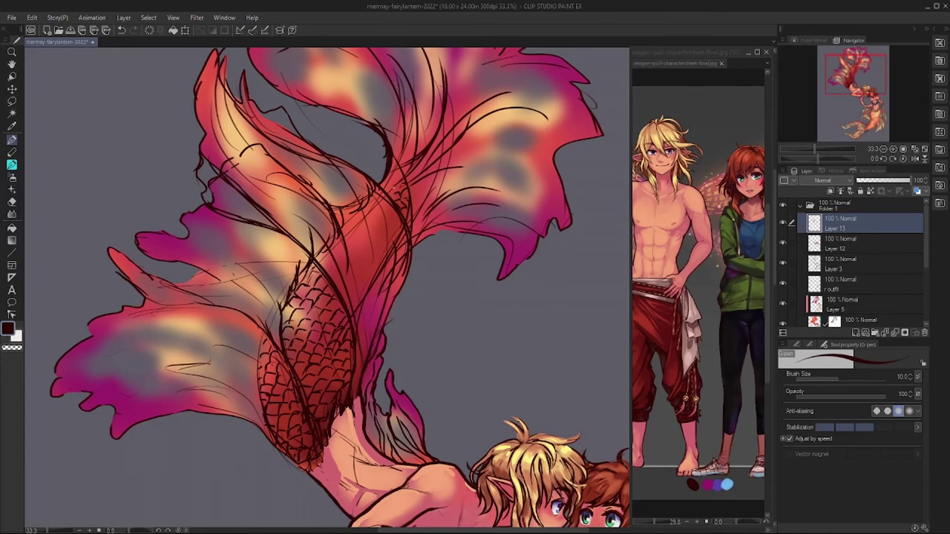
- Enlarge the G-pen and draw bold dark rays across the blond's side fins and over the upper tail
scroll(242, 297, "down", 4)
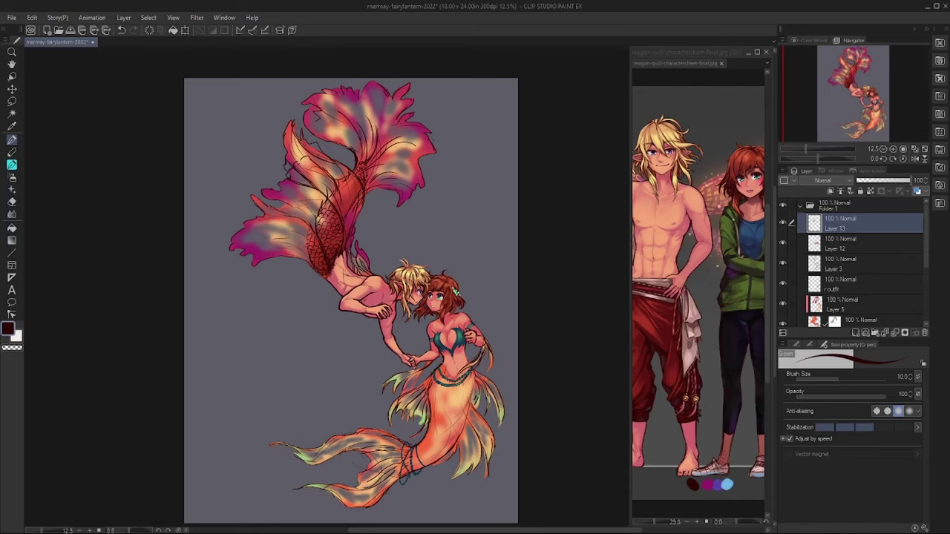
key("bracketright")
key("bracketright")
key("bracketright")
left_click_drag(316, 202, 284, 228)
left_click_drag(306, 192, 251, 252)
mouse_move(309, 233)
left_mouse_down()
mouse_move(285, 257)
mouse_move(254, 243)
left_mouse_up()
mouse_move(310, 215)
left_mouse_down()
mouse_move(268, 254)
mouse_move(282, 239)
left_mouse_up()
left_click_drag(323, 184, 350, 242)
left_click_drag(354, 181, 341, 224)
left_click_drag(363, 165, 335, 208)
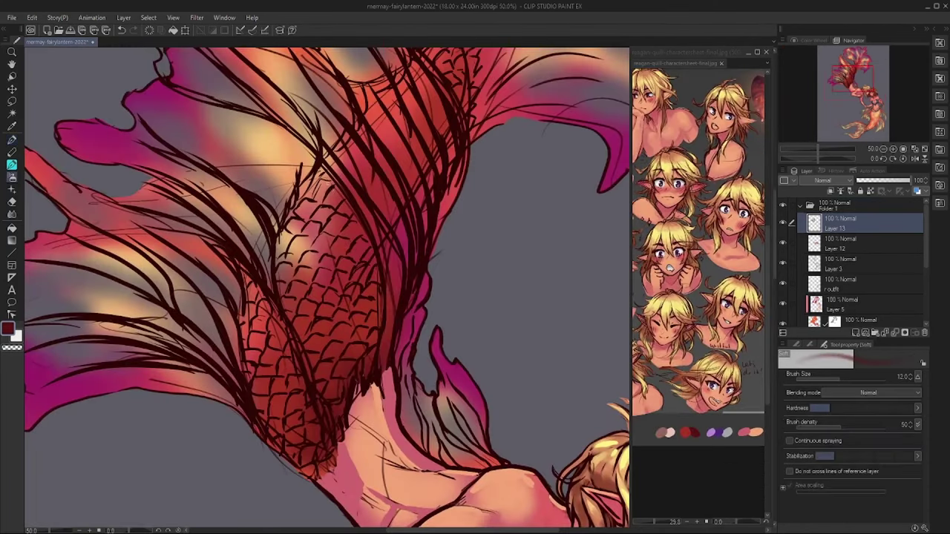
- Softly shade the blond's scaled tail in dark red and the waist and torso in sampled skin tones with the airbrush
left_click_drag(345, 204, 315, 170)
mouse_move(371, 356)
left_mouse_down()
mouse_move(316, 177)
mouse_move(252, 348)
mouse_move(312, 415)
mouse_move(155, 238)
left_mouse_up()
left_click(237, 327, "alt")
mouse_move(237, 342)
left_mouse_down()
mouse_move(267, 296)
mouse_move(297, 319)
mouse_move(225, 288)
mouse_move(253, 343)
mouse_move(297, 380)
mouse_move(237, 356)
left_mouse_up()
left_click(334, 335, "alt")
left_click_drag(327, 342, 444, 357)
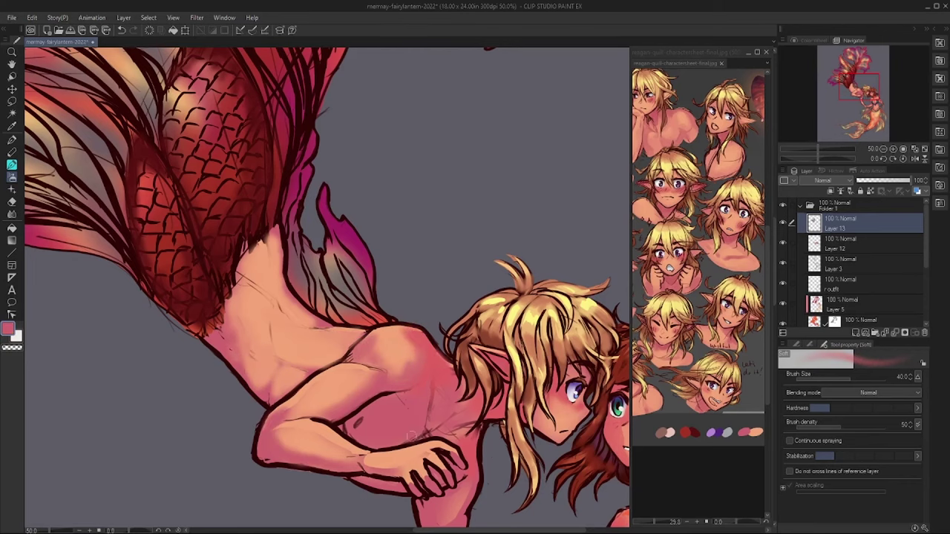
- Ink dark strand lines over the redhead's crown, side locks and back hair with the G-pen at size 10
left_click_drag(235, 378, 160, 289)
key("ctrl+0")
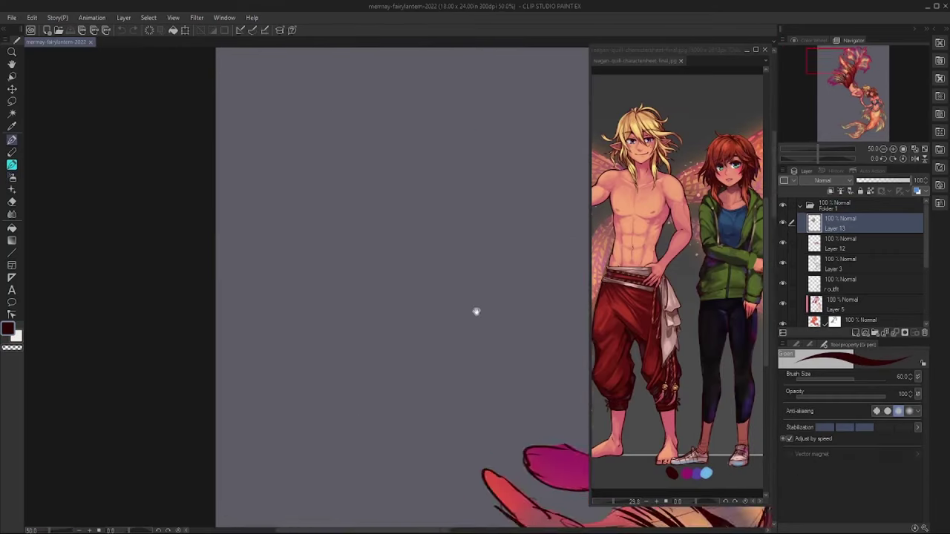
scroll(250, 349, "up", 5)
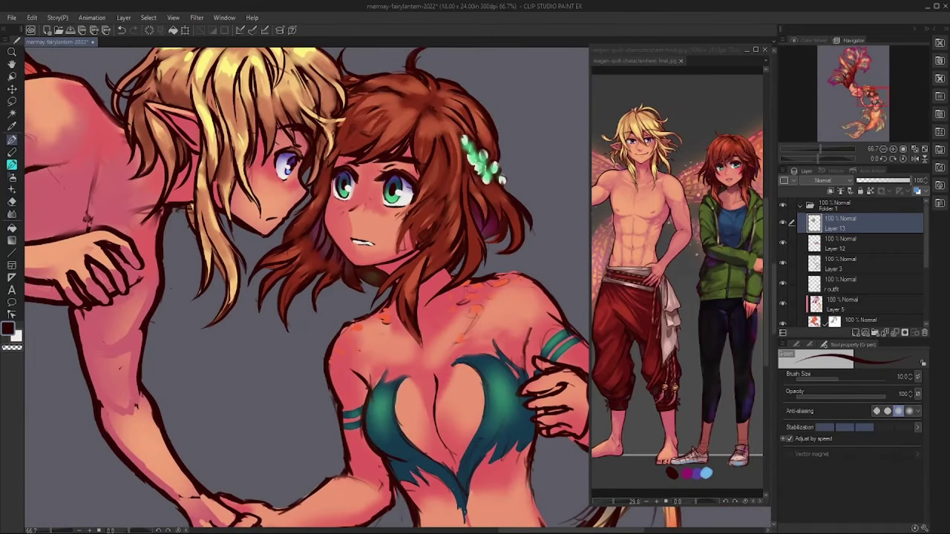
left_click_drag(431, 99, 407, 88)
left_click_drag(326, 282, 296, 273)
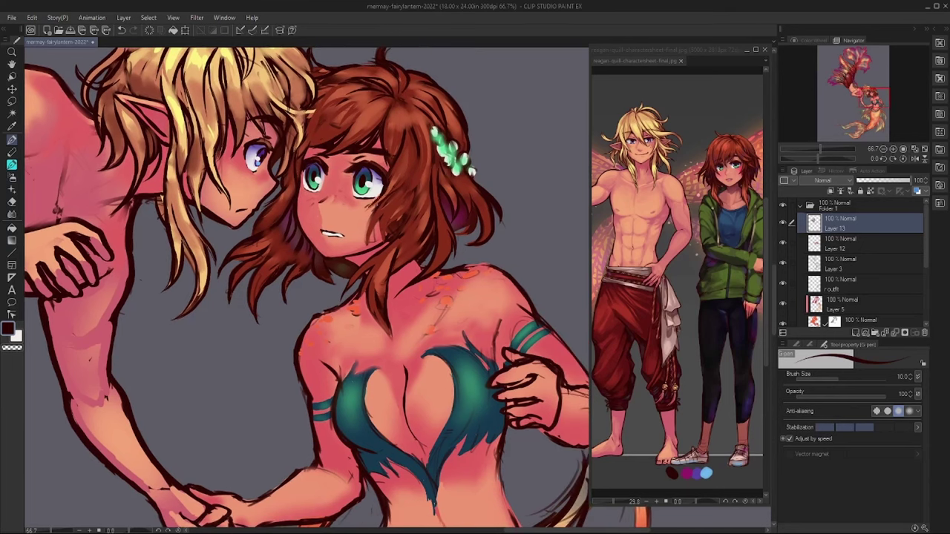
left_click_drag(377, 206, 371, 248)
mouse_move(423, 199)
left_mouse_down()
mouse_move(419, 112)
mouse_move(480, 159)
left_mouse_up()
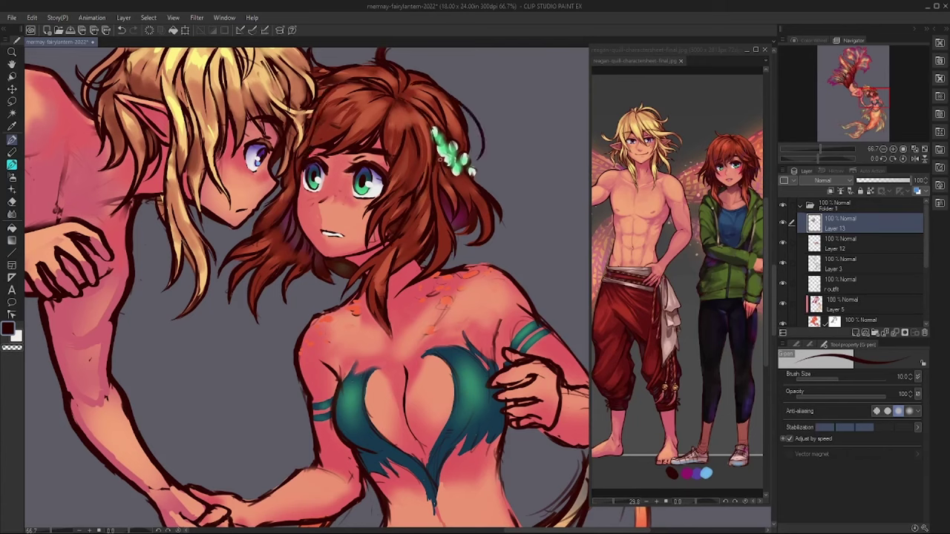
- Refine the redhead's nose, mouth and jawline with sampled skin and line colours
left_click(317, 197, "alt")
left_click(338, 252, "alt")
left_click_drag(370, 248, 324, 260)
left_click(368, 244, "alt")
left_click(345, 253, "alt")
left_click(368, 245, "alt")
- Touch up the redhead's cheek edge and the hair strands framing the face with sampled skin and dark red tones
left_click(275, 195, "alt")
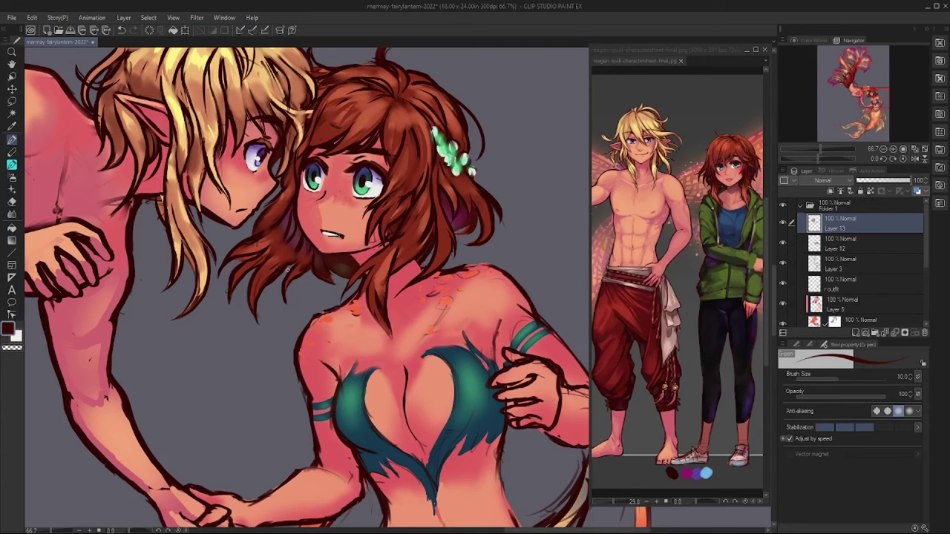
left_click(329, 171, "alt")
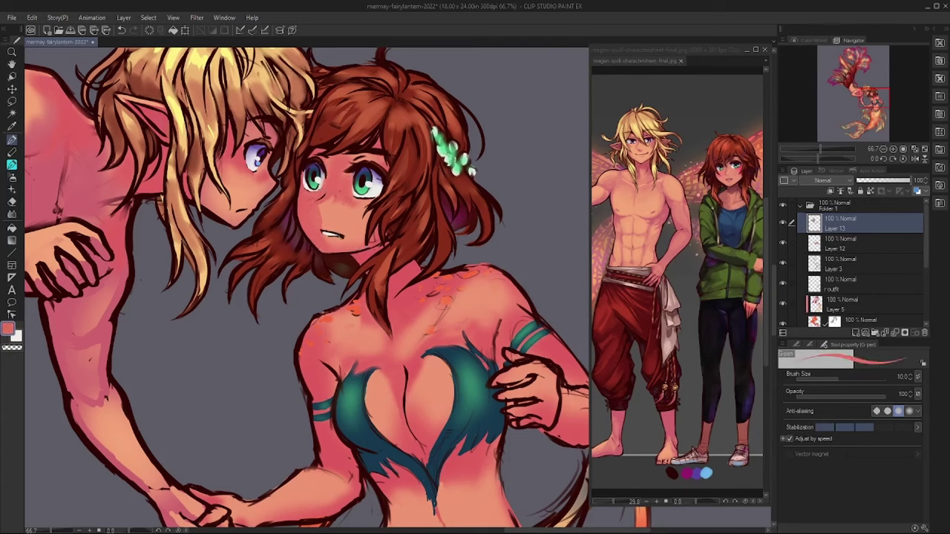
left_click(287, 207, "alt")
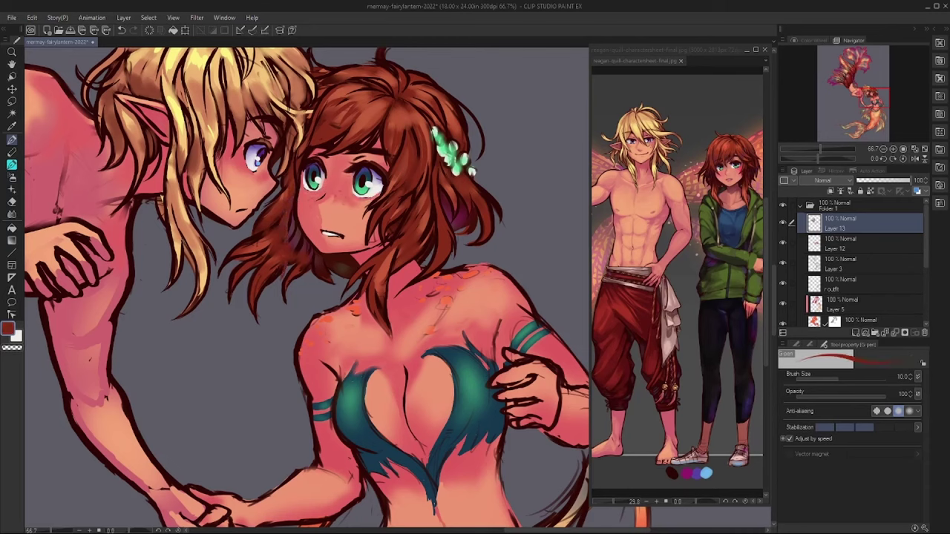
left_click(289, 238, "alt")
left_click_drag(415, 204, 397, 244)
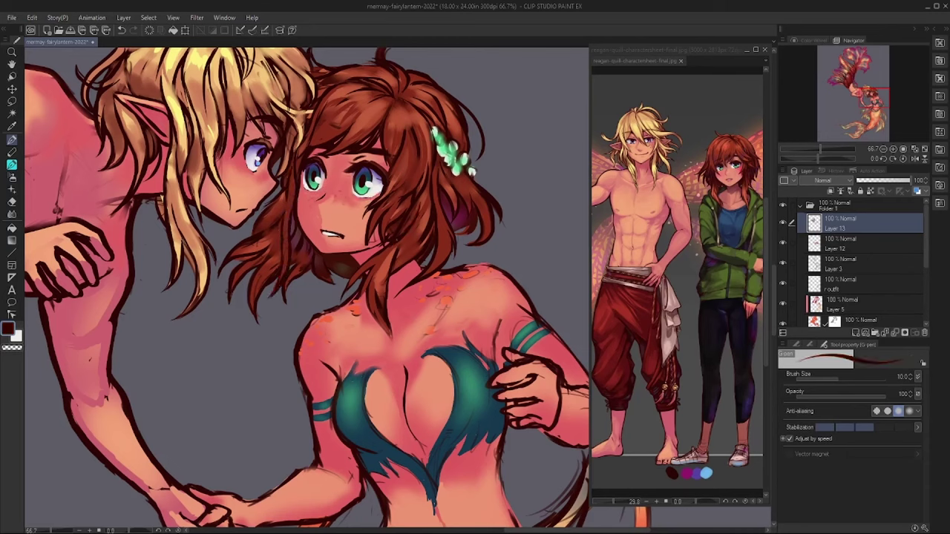
- Ink dark tapered strands along the redhead's lower hair falling over the neck and collarbone
left_click_drag(371, 286, 391, 348)
left_click_drag(404, 260, 396, 345)
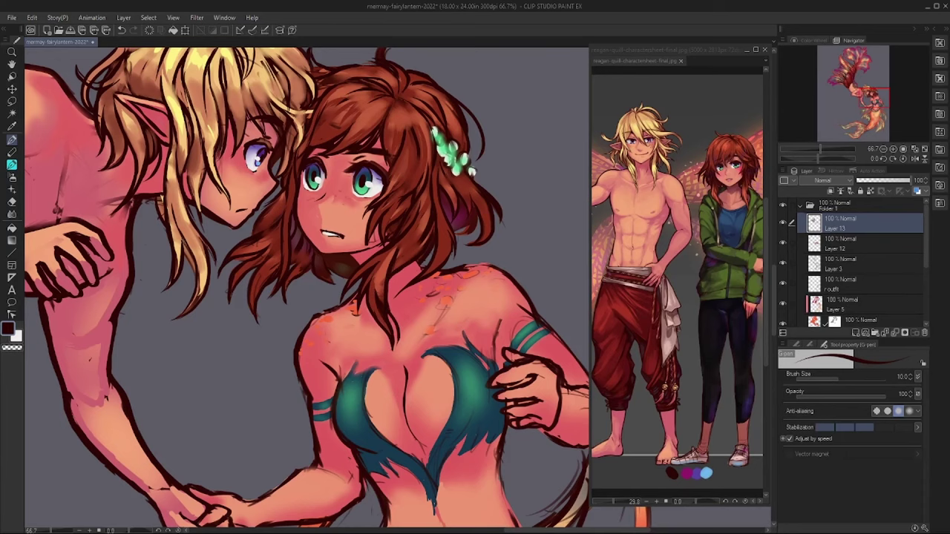
left_click_drag(411, 139, 394, 241)
- Touch up the hair where the two heads meet and the redhead's fringe and side locks with sampled blond and red tones
left_click(387, 218, "alt")
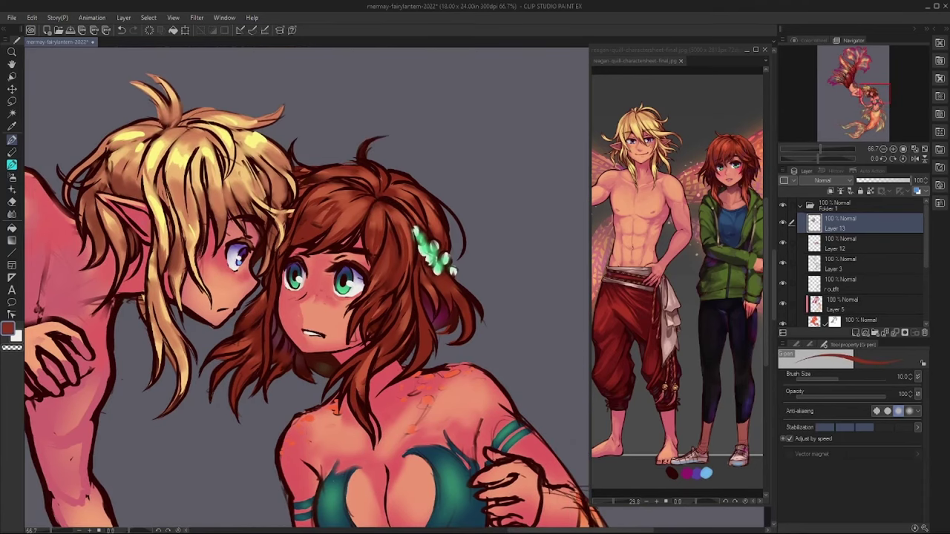
left_click(260, 238, "alt")
left_click_drag(291, 213, 313, 195)
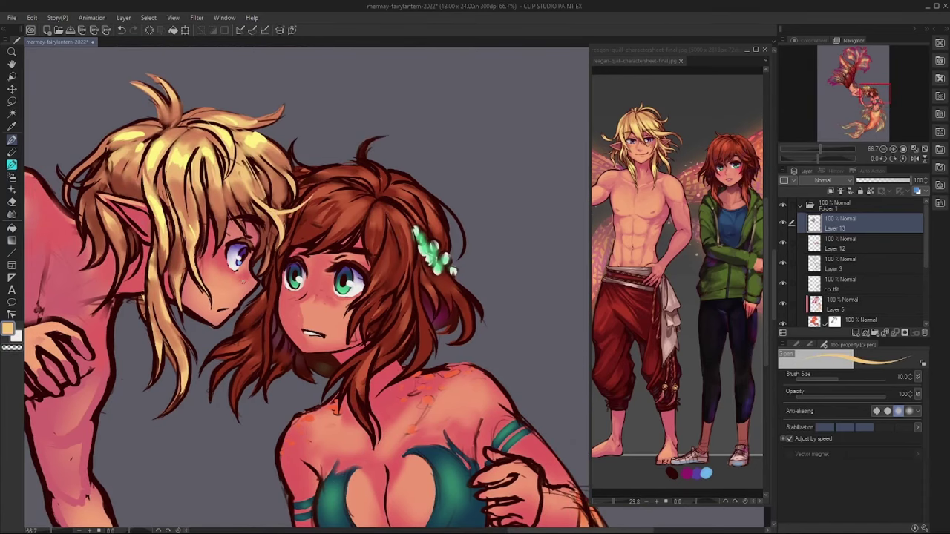
left_click(386, 416, "alt")
left_click(384, 178, "alt")
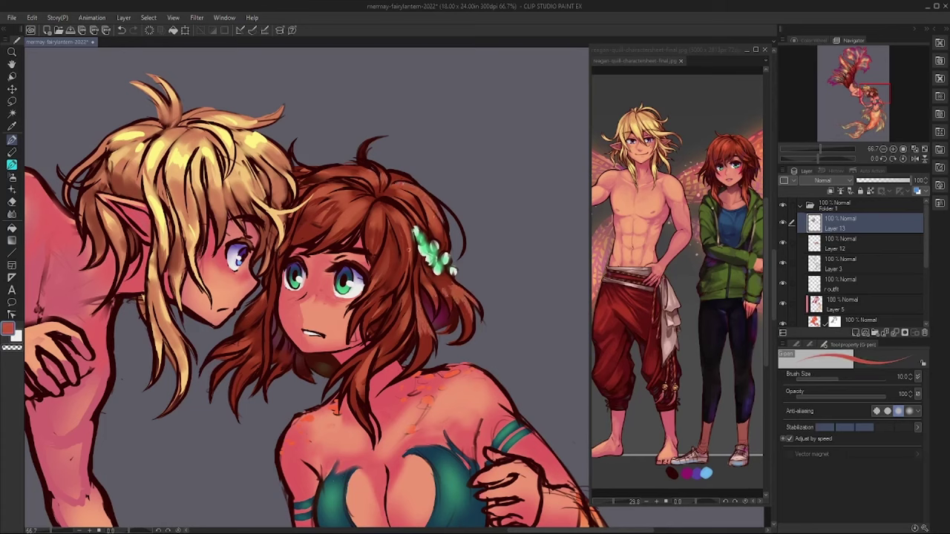
left_click_drag(386, 245, 381, 286)
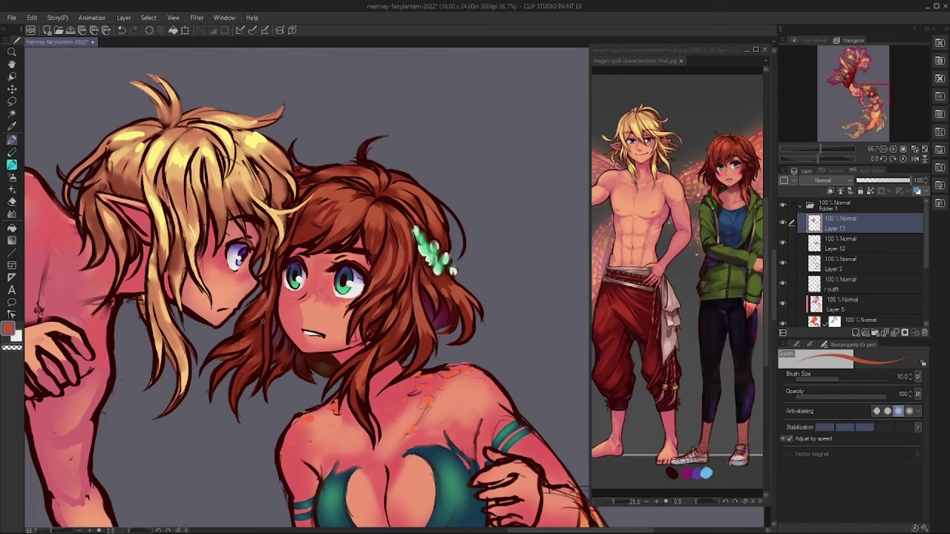
- Compare the painting with Layer 13 hidden and shown, and refine the redhead's fringe and crown with sampled dark red tones
left_click(786, 222)
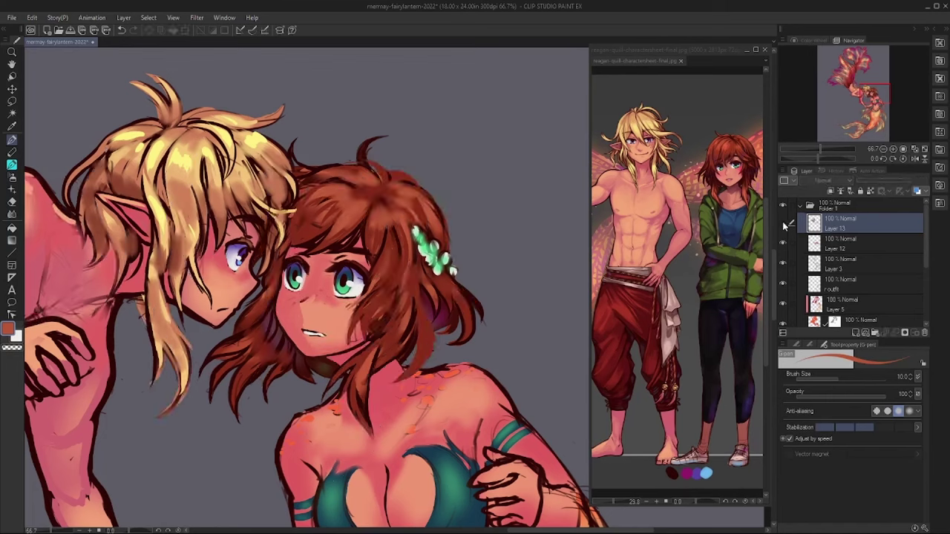
left_click(785, 223)
left_click(364, 269, "alt")
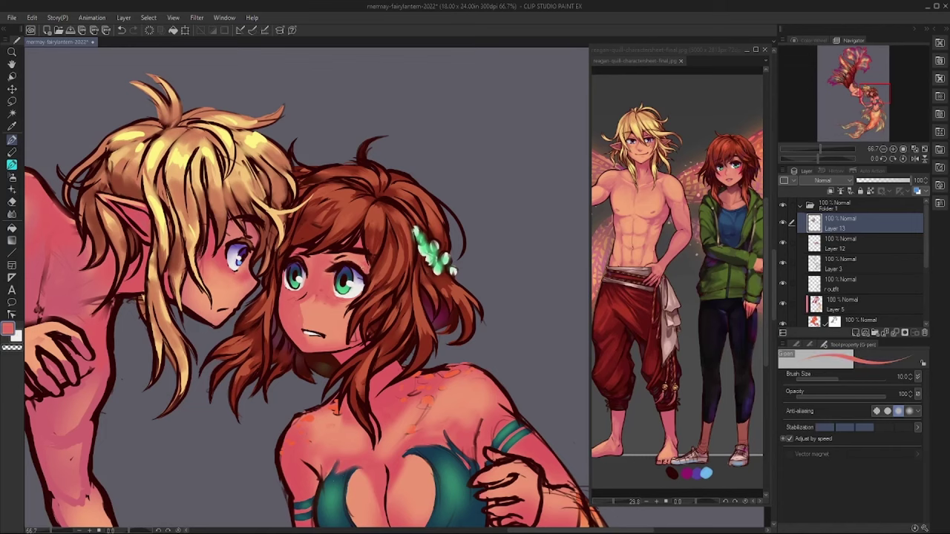
left_click(368, 244, "alt")
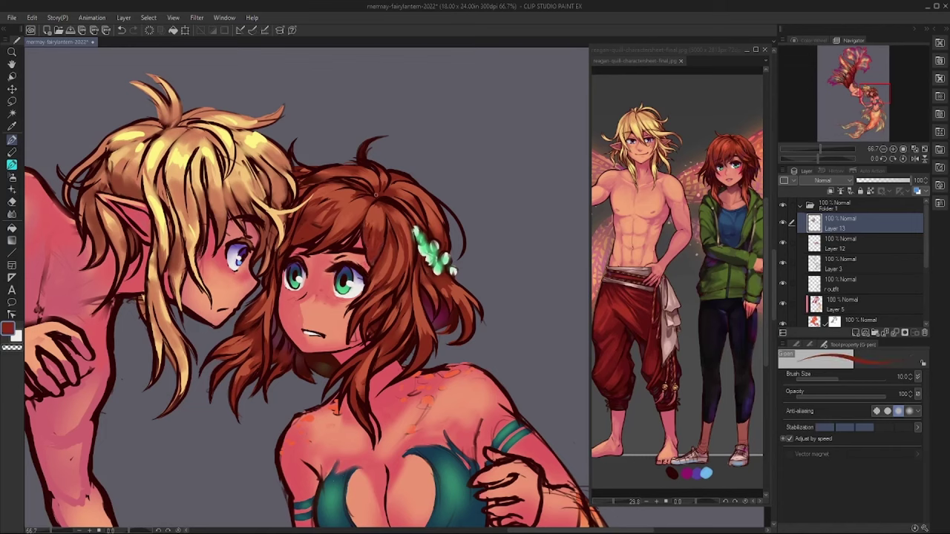
left_click_drag(370, 270, 366, 196)
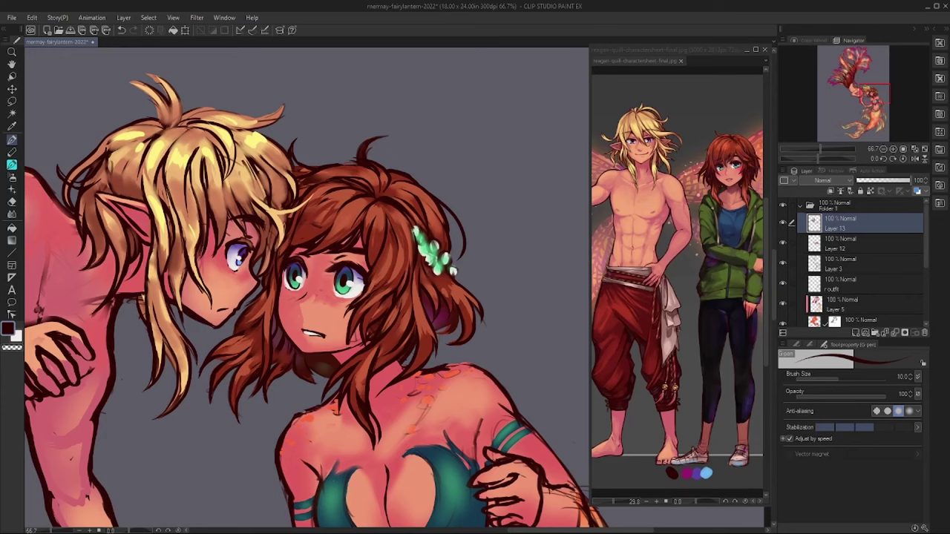
- Ink dark lines on the redhead's side lock and jaw and over the blond's crown and fringe with the G-pen
mouse_move(242, 304)
left_mouse_down()
mouse_move(236, 336)
mouse_move(262, 345)
left_mouse_up()
left_click_drag(359, 344, 316, 350)
mouse_move(279, 251)
left_mouse_down()
mouse_move(285, 163)
mouse_move(245, 119)
mouse_move(181, 120)
left_mouse_up()
left_click_drag(238, 141, 274, 200)
left_click_drag(194, 126, 138, 146)
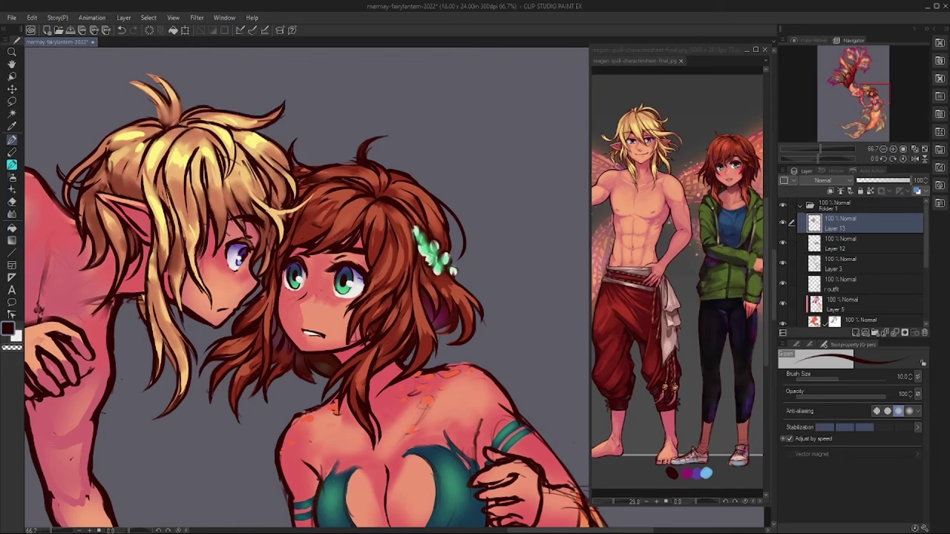
- Ink the blond's upright tuft, the strands beside his eye and the hair at his nape in dark red
left_click_drag(179, 99, 173, 126)
left_click_drag(135, 85, 169, 126)
mouse_move(245, 166)
left_mouse_down()
mouse_move(261, 214)
mouse_move(228, 196)
mouse_move(263, 252)
left_mouse_up()
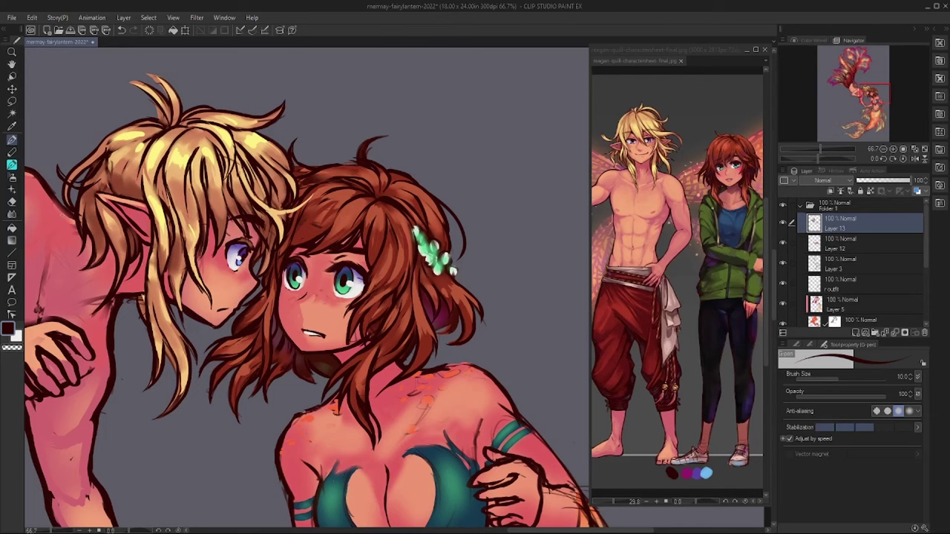
left_click_drag(58, 261, 87, 287)
left_click_drag(74, 299, 103, 309)
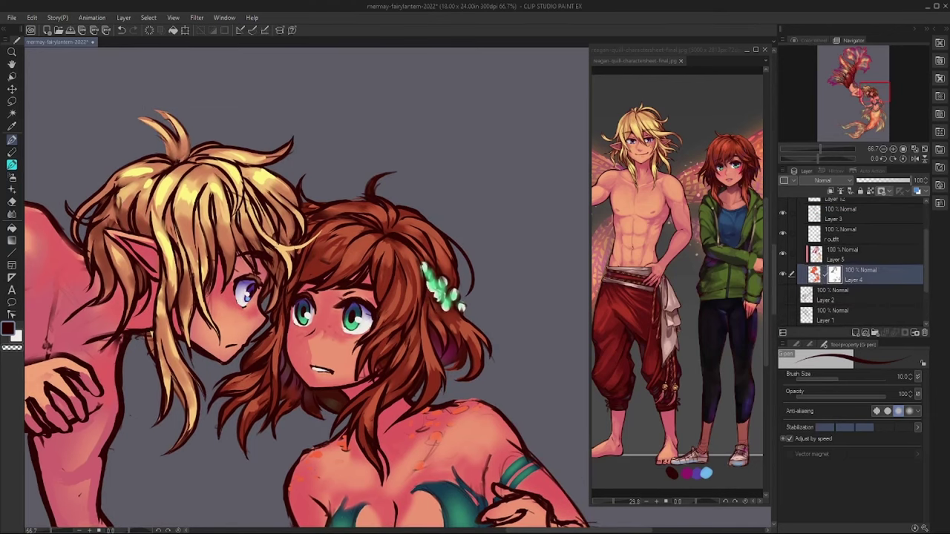
- Add a layer mask to Layer 3 and mask out the blond's upright hair tuft with an 80 px transparent G-pen
left_click(816, 215)
scroll(782, 215, "up", 2)
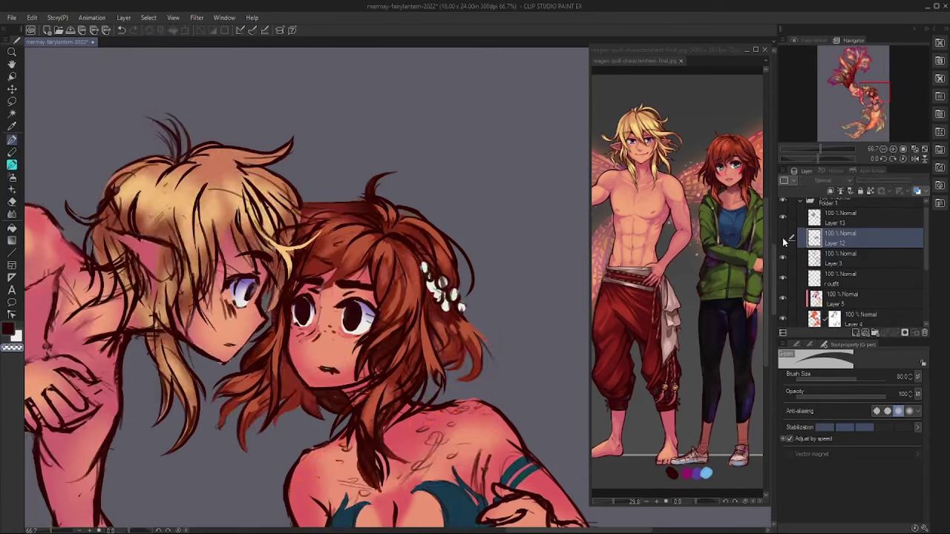
left_click(904, 334)
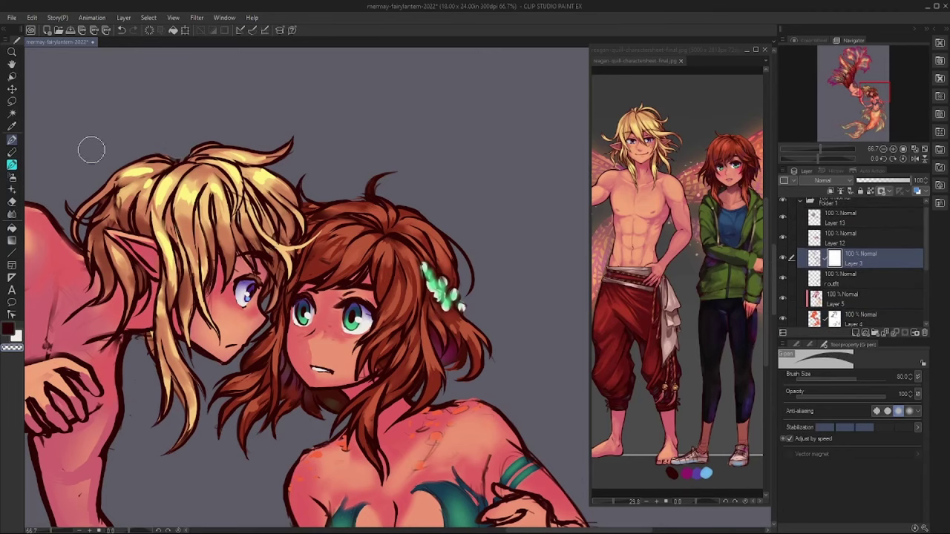
- Redraw the blond's crown outline on Layer 13 with dark line and sampled hair colours, and save the file
left_click(838, 217)
mouse_move(212, 137)
left_mouse_down()
mouse_move(148, 153)
mouse_move(164, 159)
left_mouse_up()
left_click(178, 172, "alt")
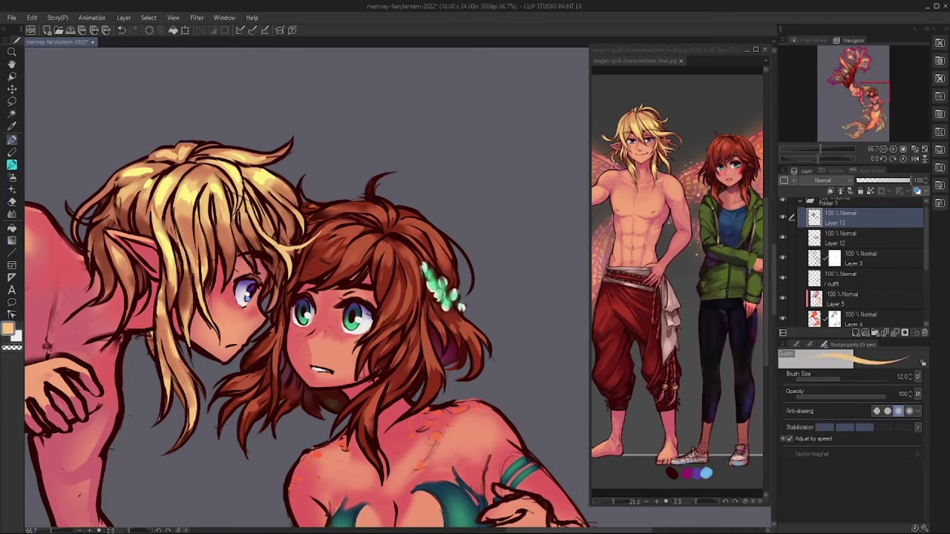
key("ctrl+s")
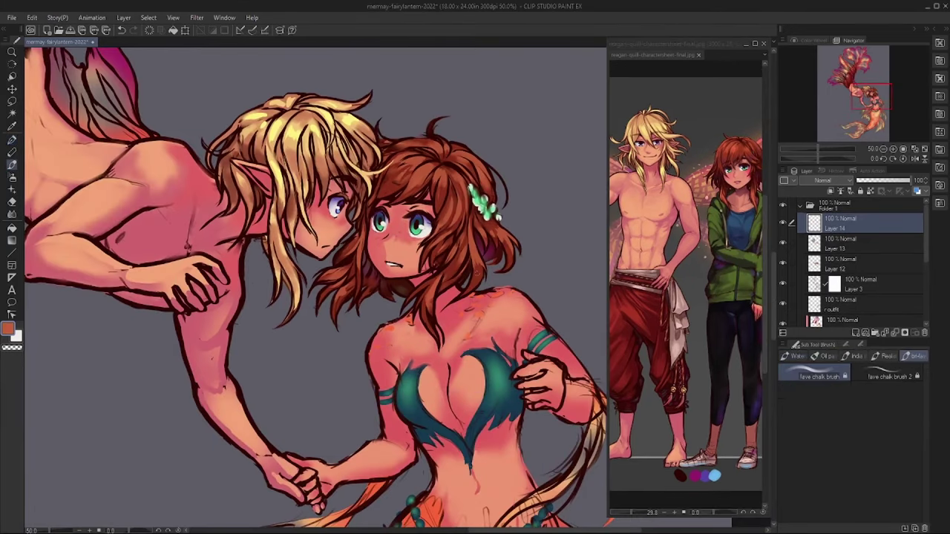
- Paint the redhead's side locks and the strands beside the cheek on Layer 14 with the fave chalk brush, and save
scroll(480, 249, "up", 2)
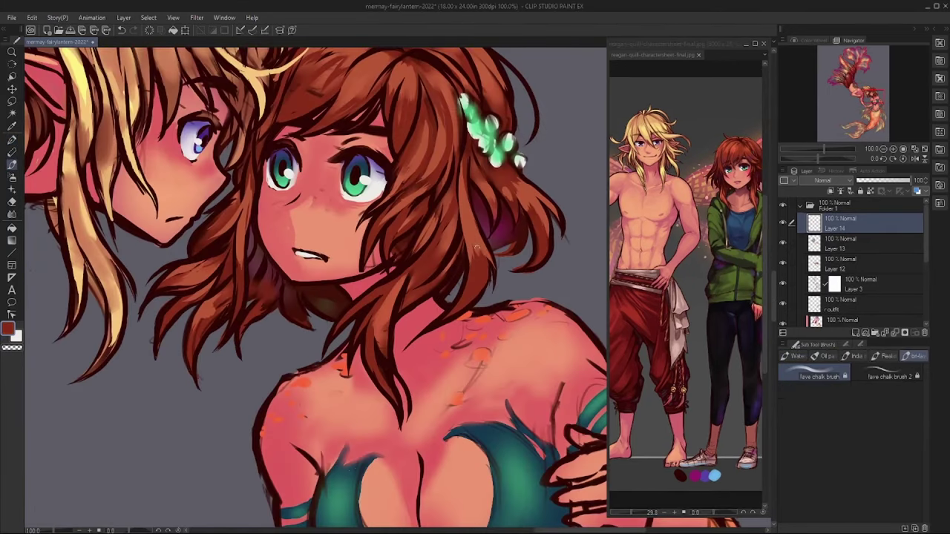
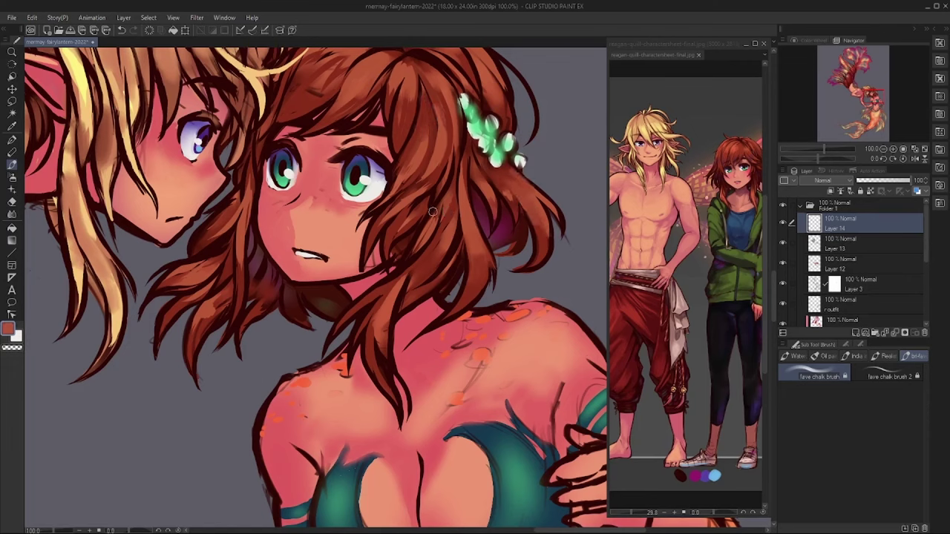
left_click_drag(310, 54, 378, 51)
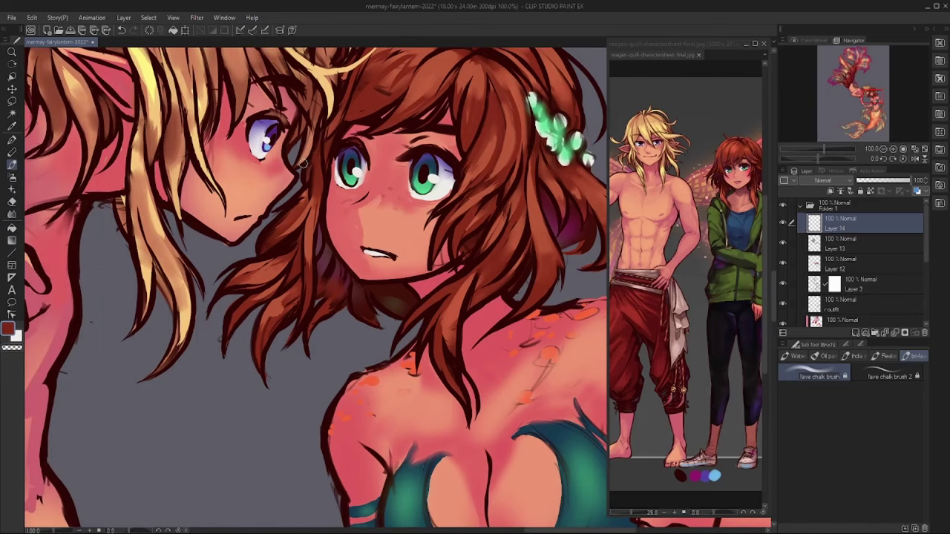
mouse_move(301, 168)
left_mouse_down()
mouse_move(302, 216)
mouse_move(318, 253)
left_mouse_up()
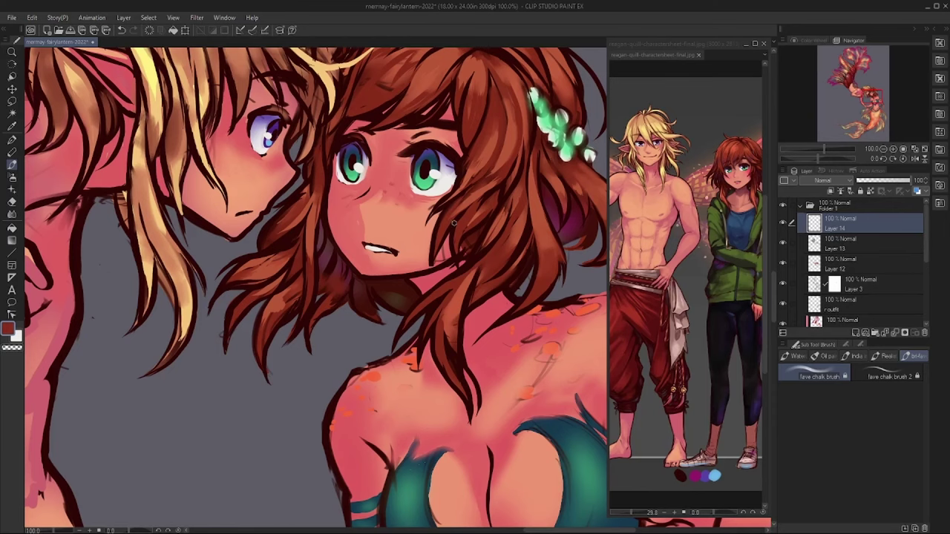
left_click_drag(445, 223, 419, 271)
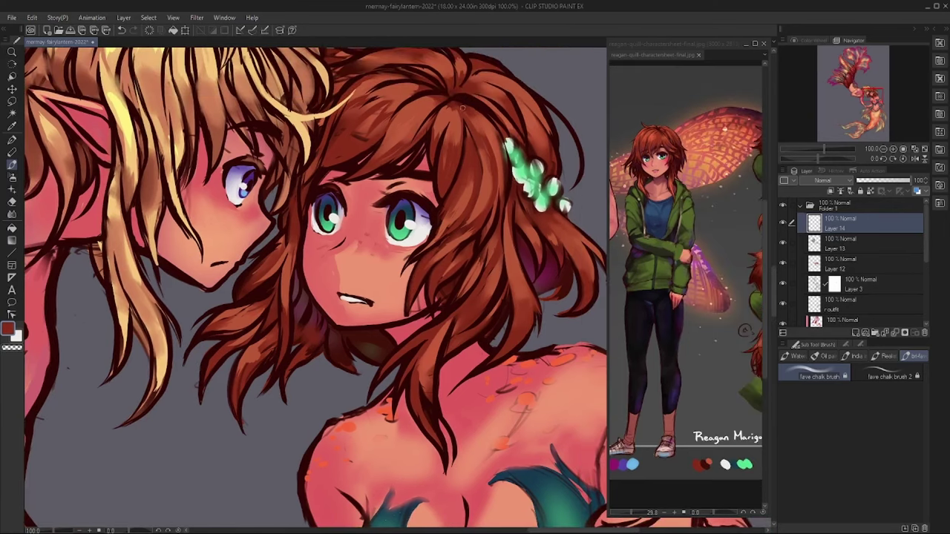
key("ctrl+s")
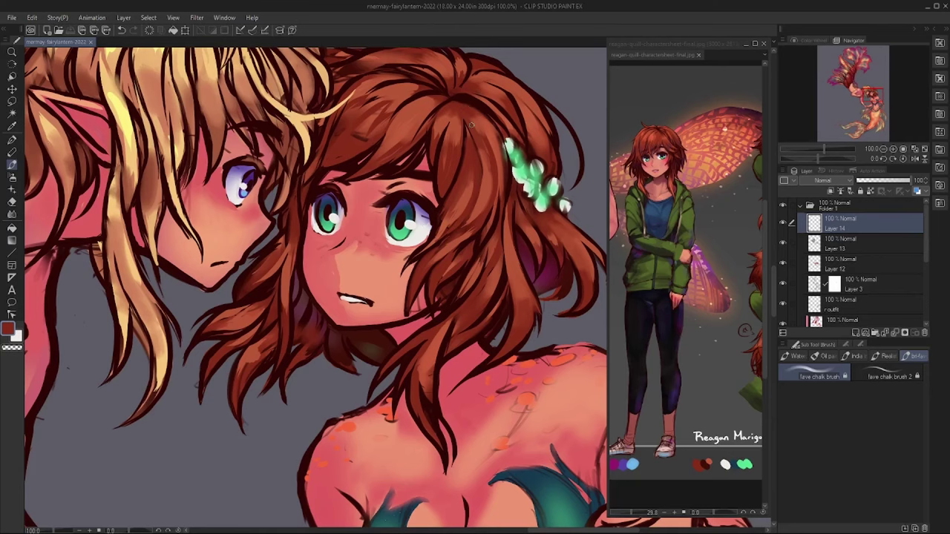
- Blend sampled red tones through the redhead's fringe, crown and right-hand locks with the chalk brush
left_click_drag(264, 242, 250, 219)
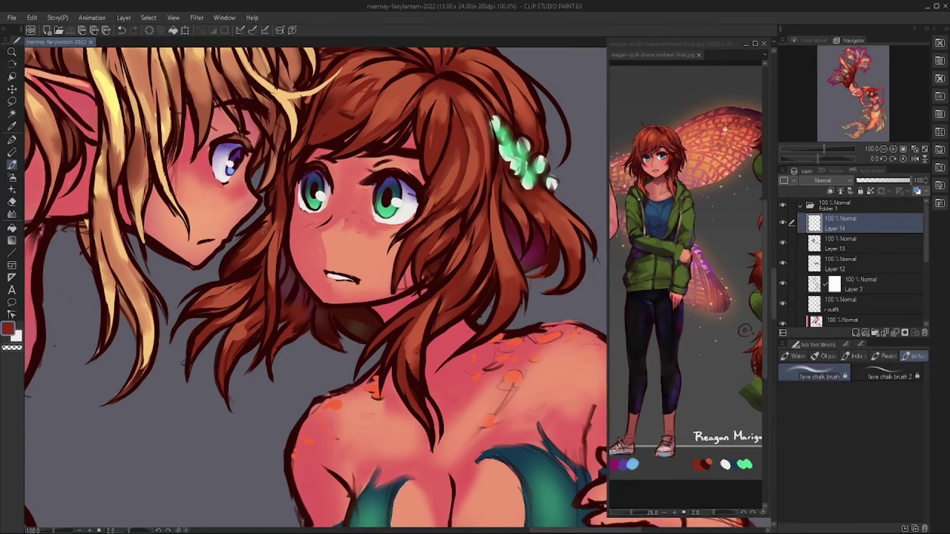
left_click(391, 109, "alt")
left_click(404, 72, "alt")
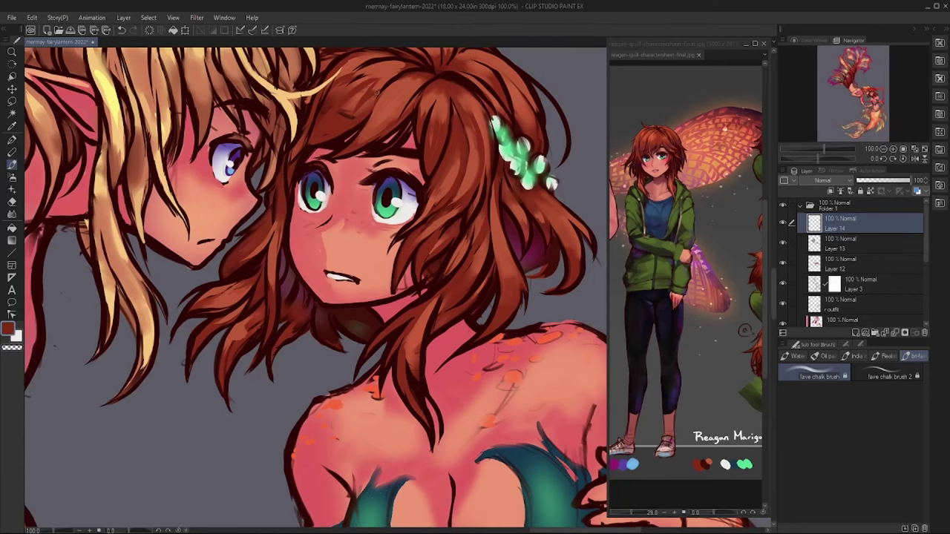
mouse_move(352, 89)
left_mouse_down()
mouse_move(322, 172)
mouse_move(355, 169)
mouse_move(338, 138)
mouse_move(301, 164)
left_mouse_up()
left_click_drag(349, 108, 400, 215)
left_click_drag(438, 178, 447, 252)
left_click_drag(444, 212, 438, 252)
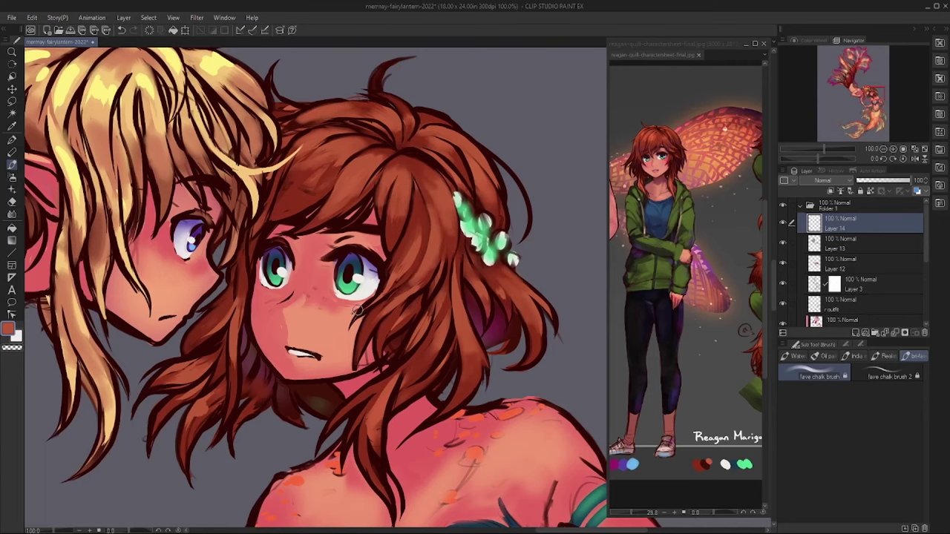
- Mask out stray sketch lines in the blond's fringe and around his eye on Layer 3's mask with the transparent G-pen
scroll(358, 310, "up", 1)
key("alt+bracketleft")
key("alt+bracketleft")
key("alt+bracketleft")
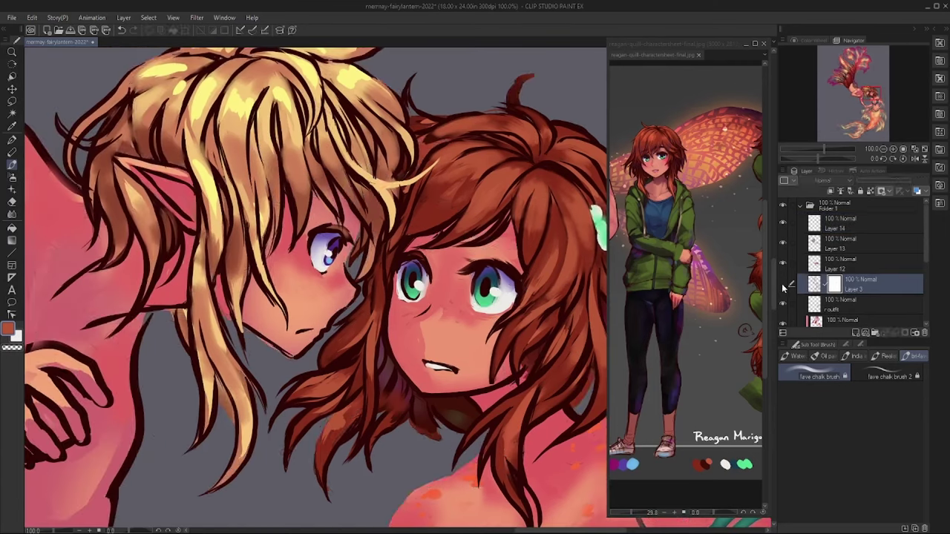
scroll(326, 172, "down", 2)
key("p")
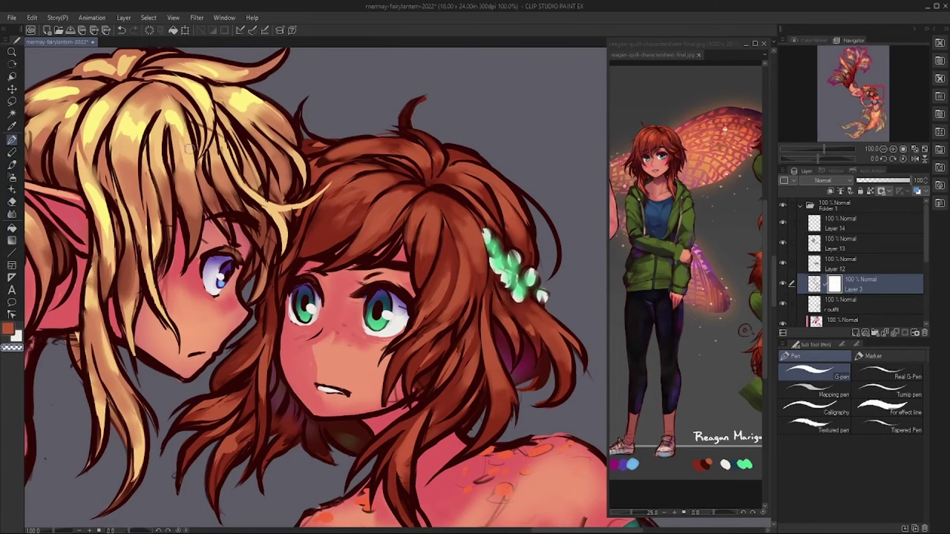
left_click_drag(279, 69, 266, 110)
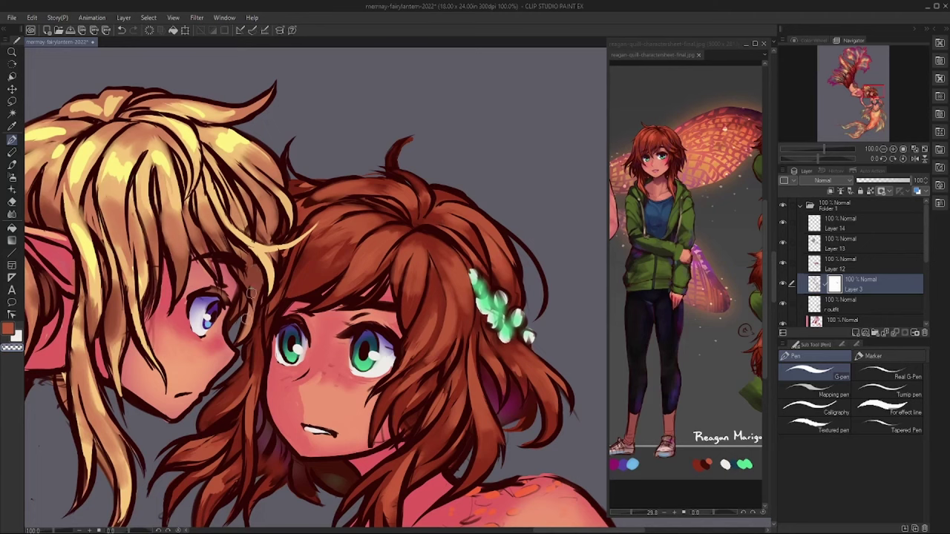
left_click_drag(143, 245, 167, 214)
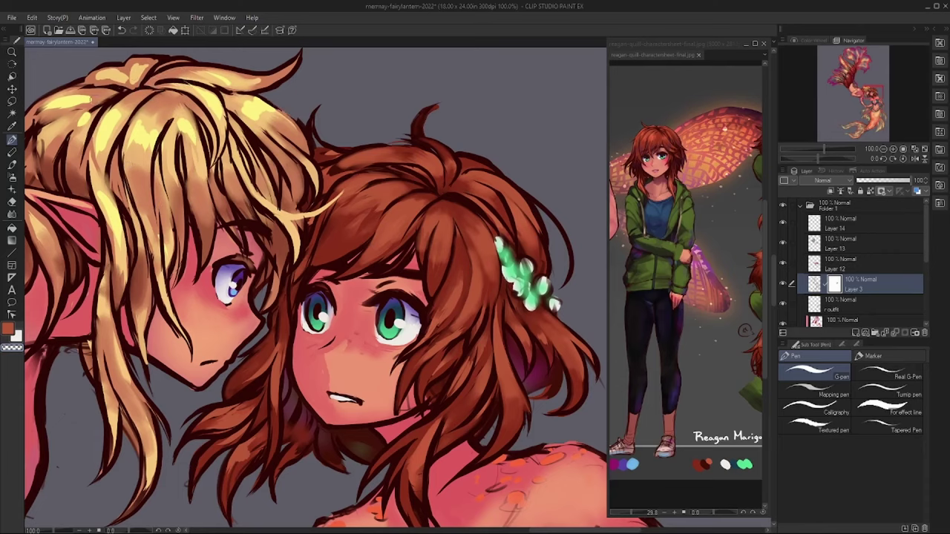
left_click_drag(282, 111, 367, 128)
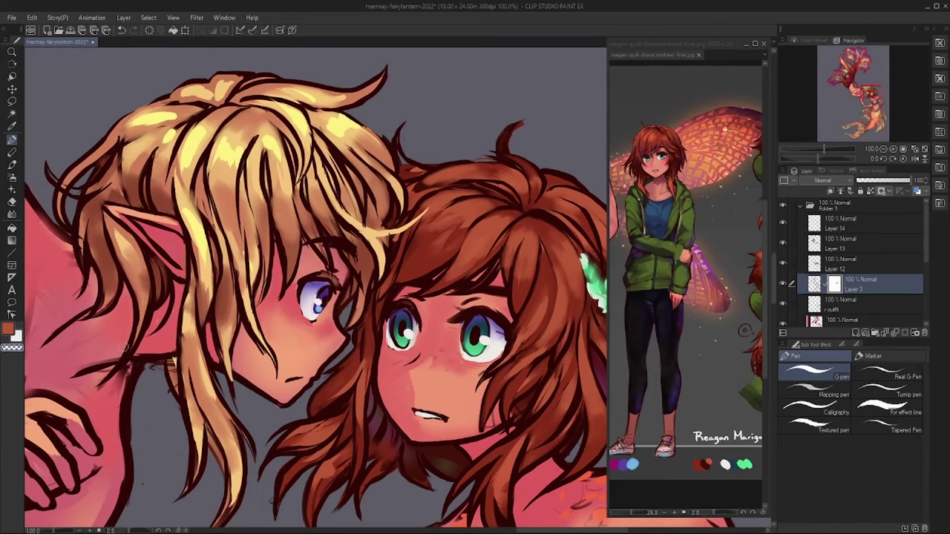
- Mask out leftover sketch marks around the blond's neck, both figures' hair tips and the redhead's shoulder on Layer 3
left_click_drag(111, 378, 119, 307)
left_click_drag(133, 349, 141, 270)
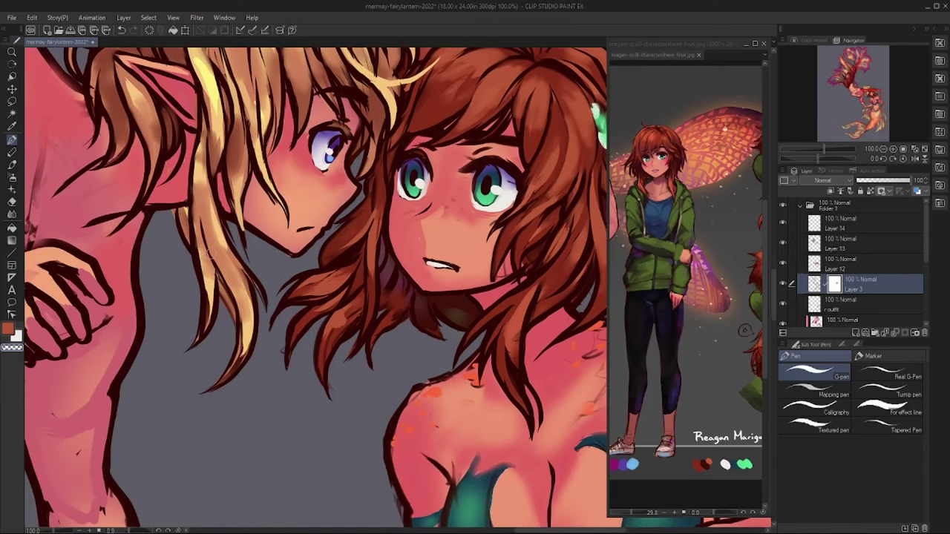
left_click_drag(222, 386, 251, 274)
left_click_drag(327, 375, 318, 336)
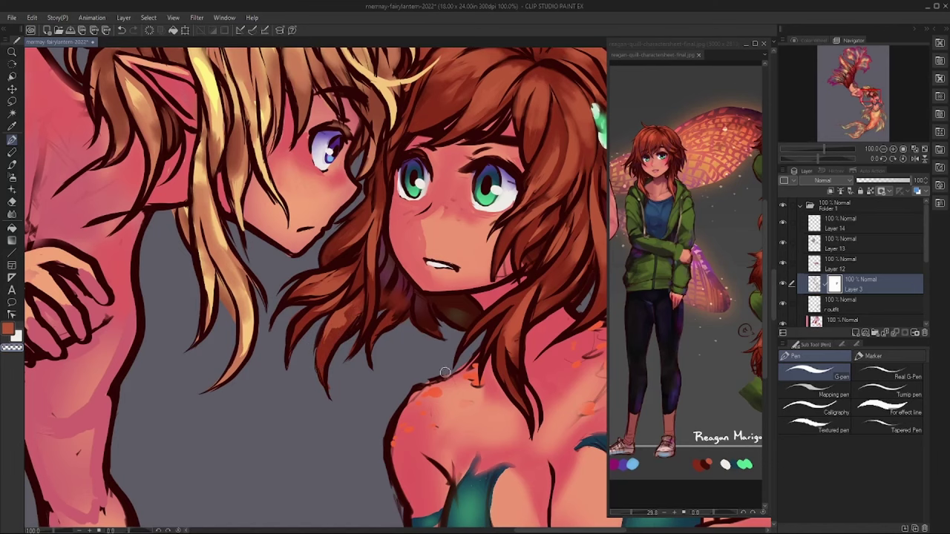
left_click_drag(512, 380, 595, 443)
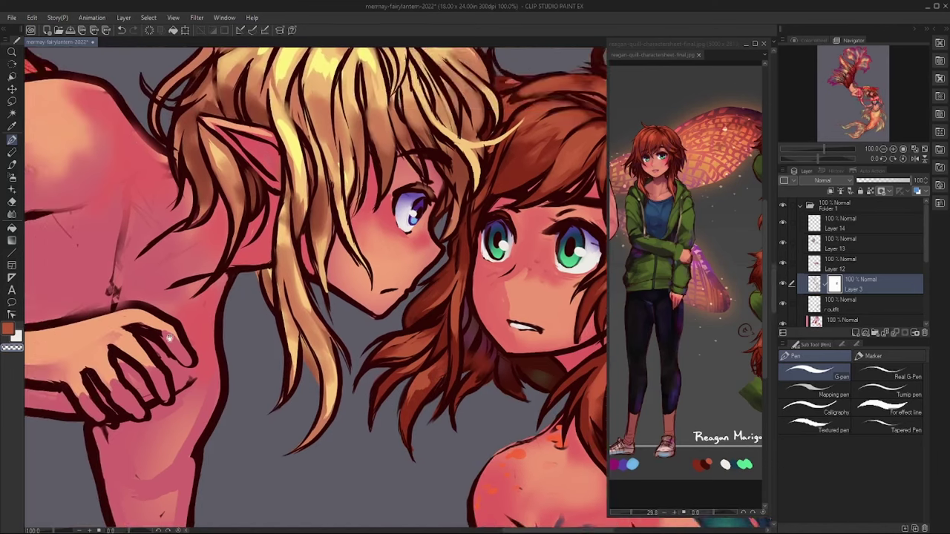
- Mask out stray sketch marks across the blond's chest, back, arm and waist on Layer 3's mask with the transparent G-pen
scroll(160, 373, "up", 3)
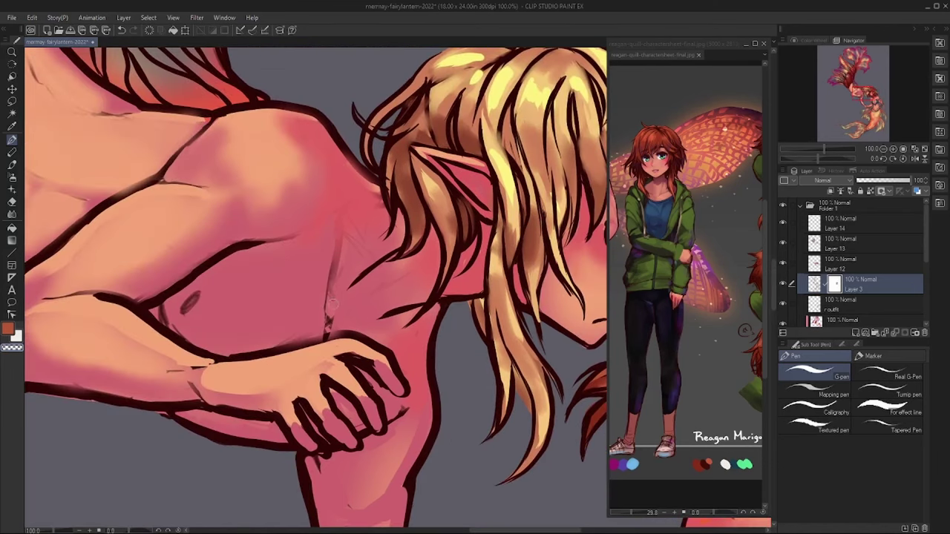
left_click_drag(146, 177, 246, 155)
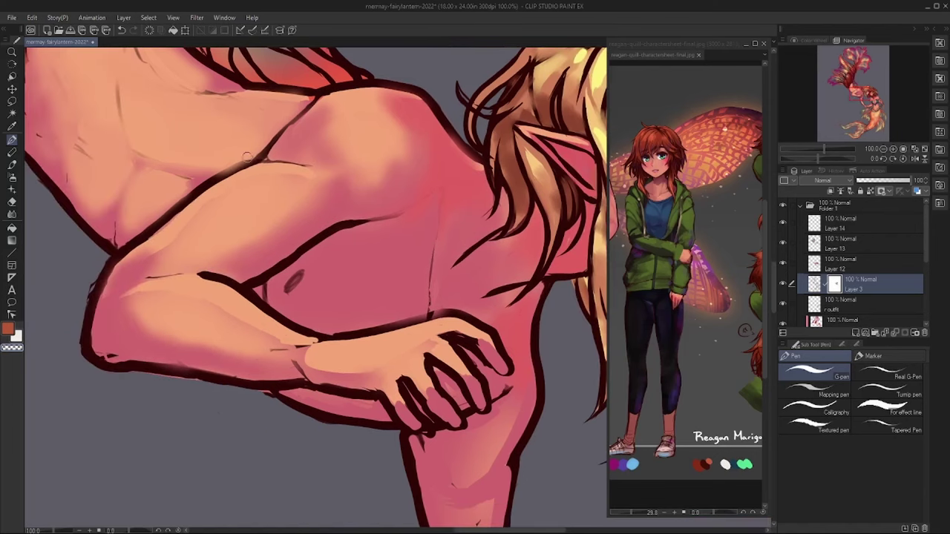
mouse_move(118, 245)
left_mouse_down()
mouse_move(214, 374)
mouse_move(352, 386)
mouse_move(481, 357)
left_mouse_up()
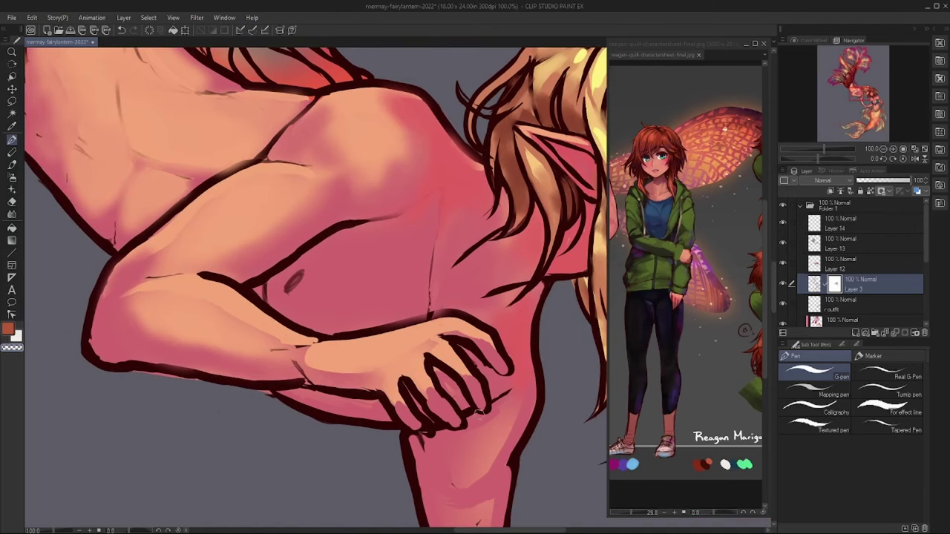
left_click_drag(230, 104, 237, 386)
left_click_drag(188, 364, 236, 259)
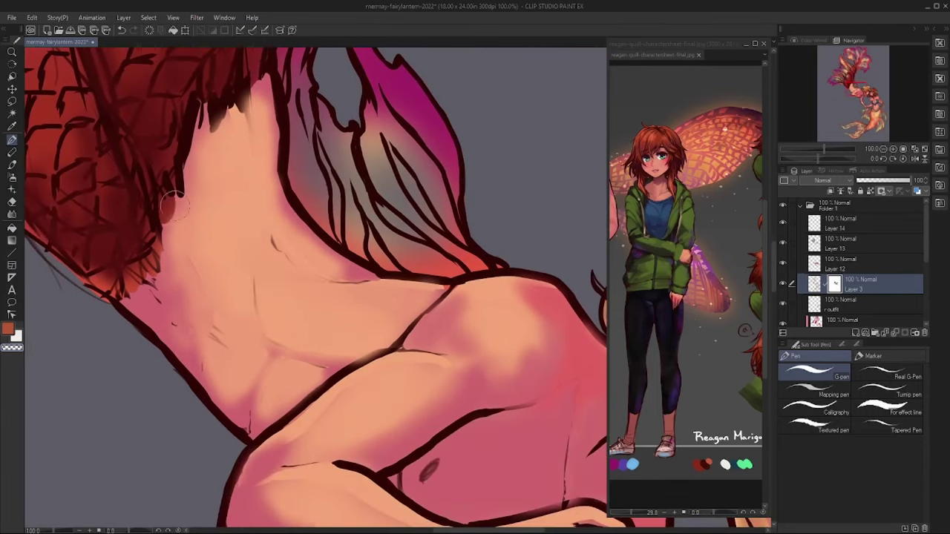
- Mask out the leftover sketch lines around the blond's hip and along his large tail fin on Layer 3
scroll(176, 364, "down", 5)
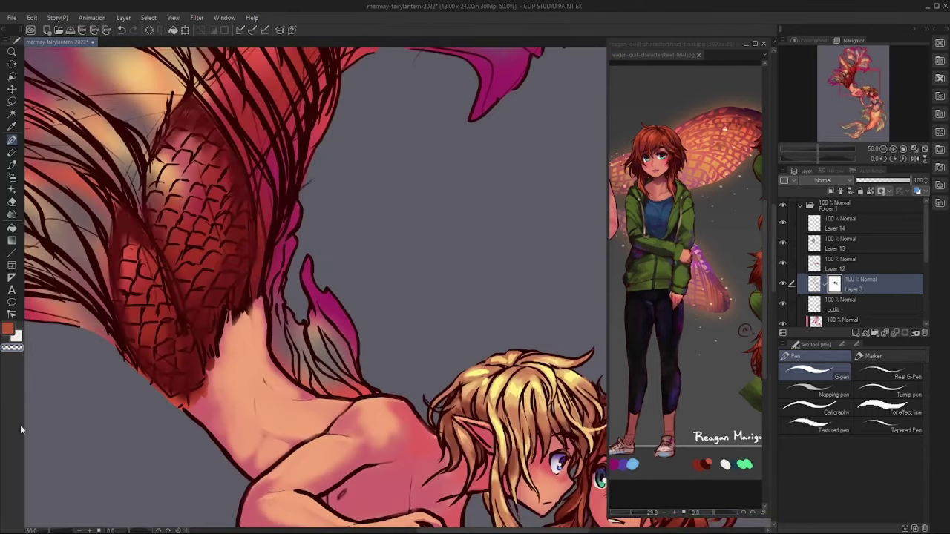
left_click_drag(22, 431, 239, 207)
mouse_move(195, 26)
left_mouse_down()
mouse_move(158, 172)
mouse_move(345, 222)
mouse_move(346, 383)
mouse_move(310, 299)
mouse_move(244, 342)
left_mouse_up()
mouse_move(401, 222)
left_mouse_down()
mouse_move(356, 252)
mouse_move(304, 263)
left_mouse_up()
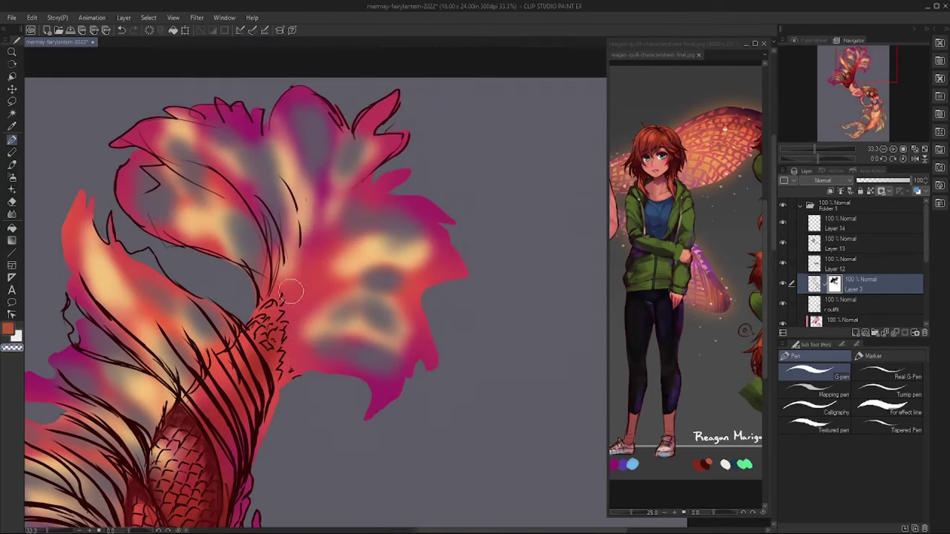
- Mask out the rough sketch over the redhead's tail, side fins and forked tail fin on Layer 3
key("ctrl+minus")
key("ctrl+minus")
key("ctrl+minus")
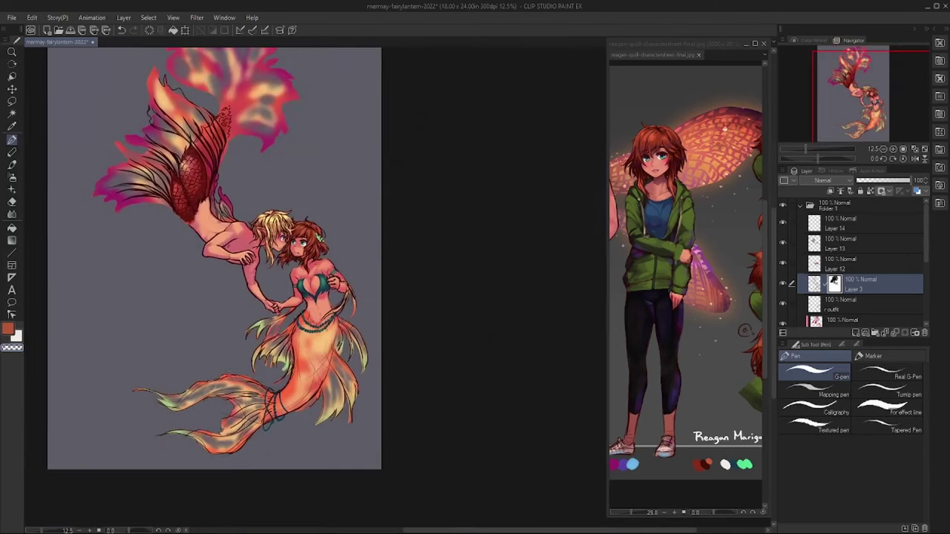
mouse_move(220, 391)
left_mouse_down()
mouse_move(268, 419)
mouse_move(163, 445)
left_mouse_up()
left_click_drag(327, 422, 348, 345)
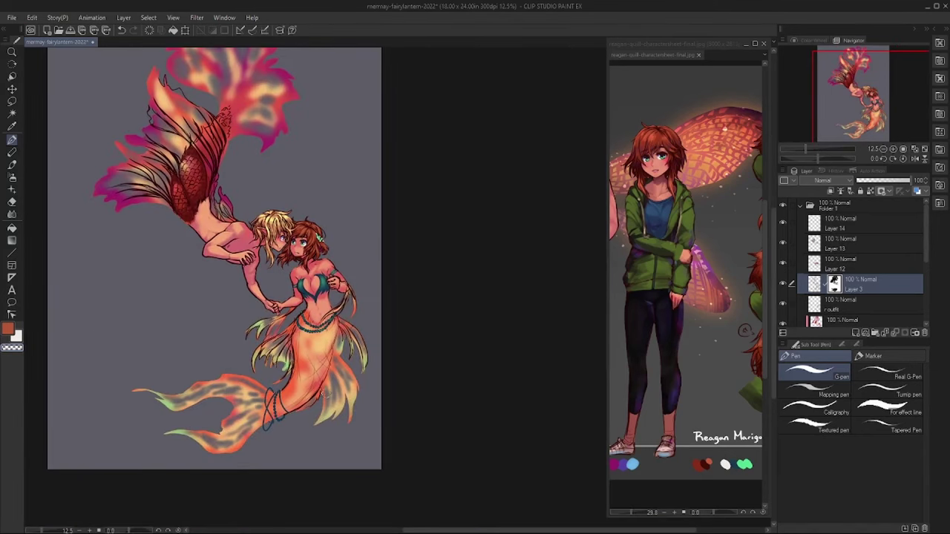
left_click_drag(311, 400, 275, 352)
mouse_move(356, 371)
left_mouse_down()
mouse_move(341, 319)
mouse_move(286, 318)
left_mouse_up()
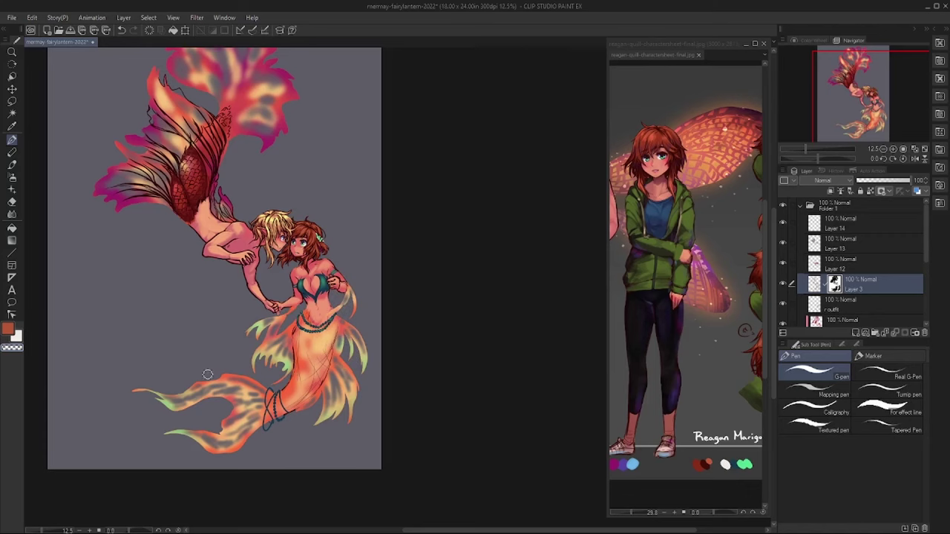
left_click_drag(287, 350, 323, 365)
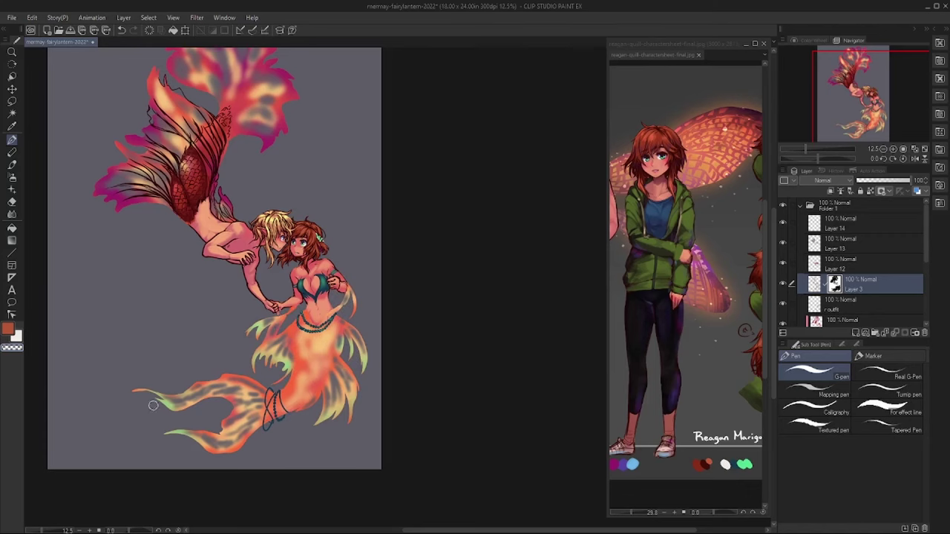
- Clear the remaining rough lines around the redhead's forearms, waist and hip fins
key("ctrl+plus")
key("ctrl+plus")
key("ctrl+plus")
key("ctrl+plus")
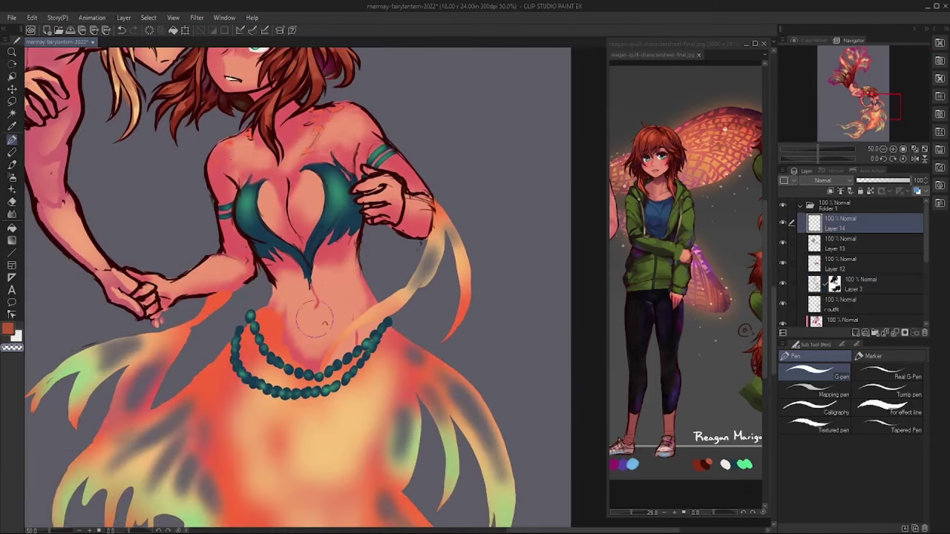
mouse_move(431, 235)
left_mouse_down()
mouse_move(362, 222)
mouse_move(348, 253)
mouse_move(231, 250)
mouse_move(265, 182)
mouse_move(378, 156)
mouse_move(203, 195)
mouse_move(211, 256)
left_mouse_up()
left_click_drag(97, 304, 335, 504)
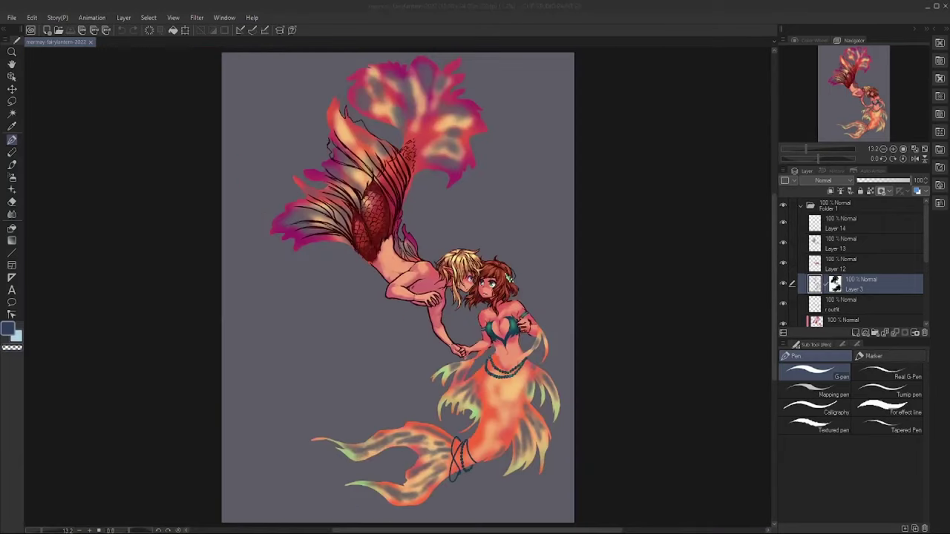
- Add a new raster layer and ink the blond's shoulder and chest contours in a sampled dark line colour
key("ctrl+shift+n")
scroll(475, 281, "up", 3)
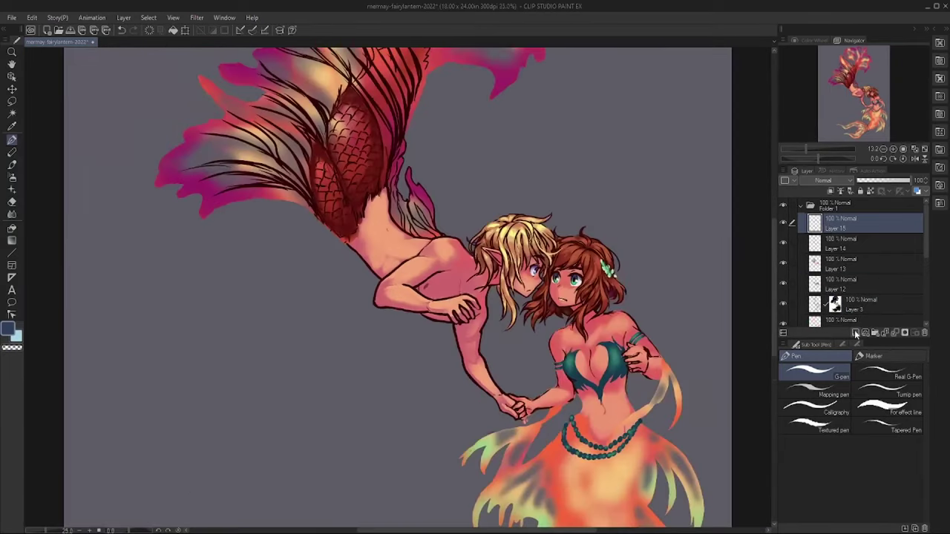
left_click(304, 247, "alt")
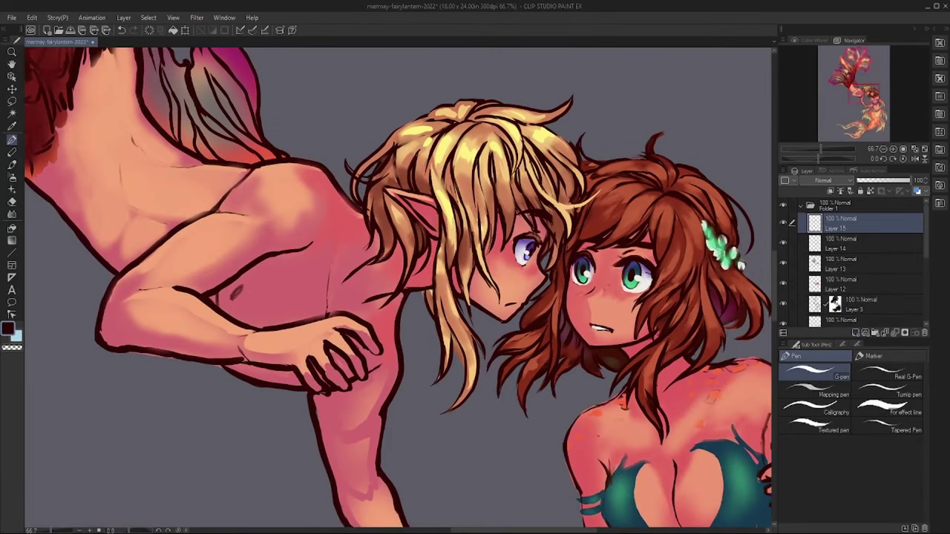
left_click_drag(252, 167, 189, 221)
left_click_drag(327, 252, 330, 317)
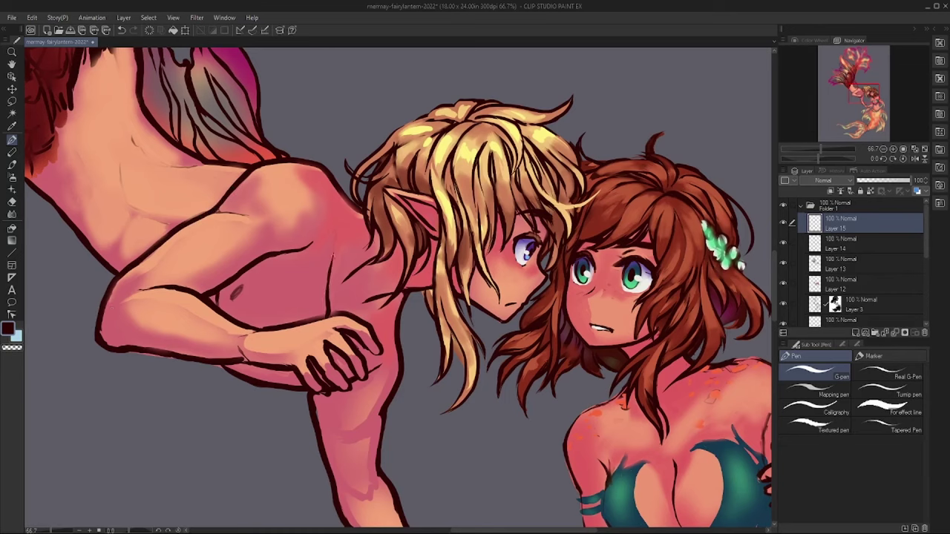
- Refine the blond's fingers and forearm outline on Layer 15, alternating sampled skin and dark line colours with the G-pen
left_click(351, 315, "alt")
left_click(340, 305, "alt")
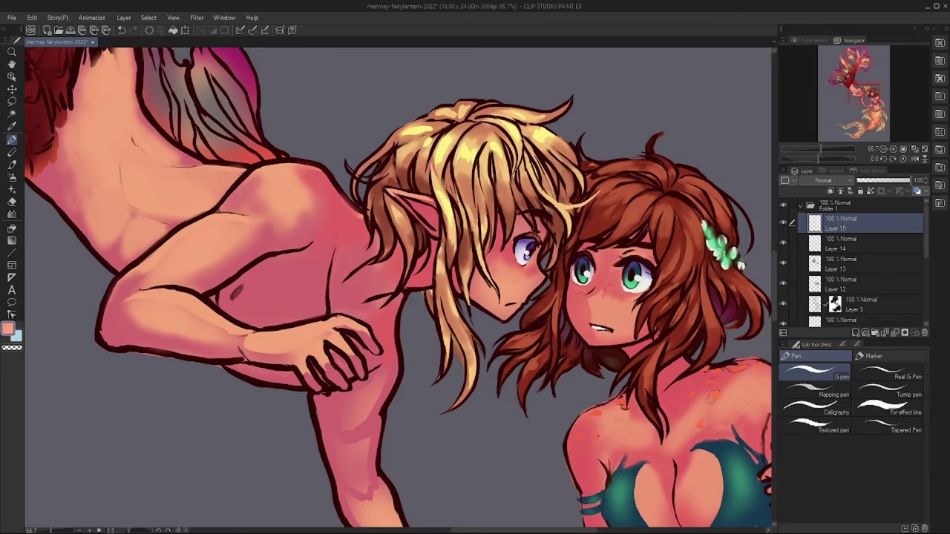
left_click(270, 327, "alt")
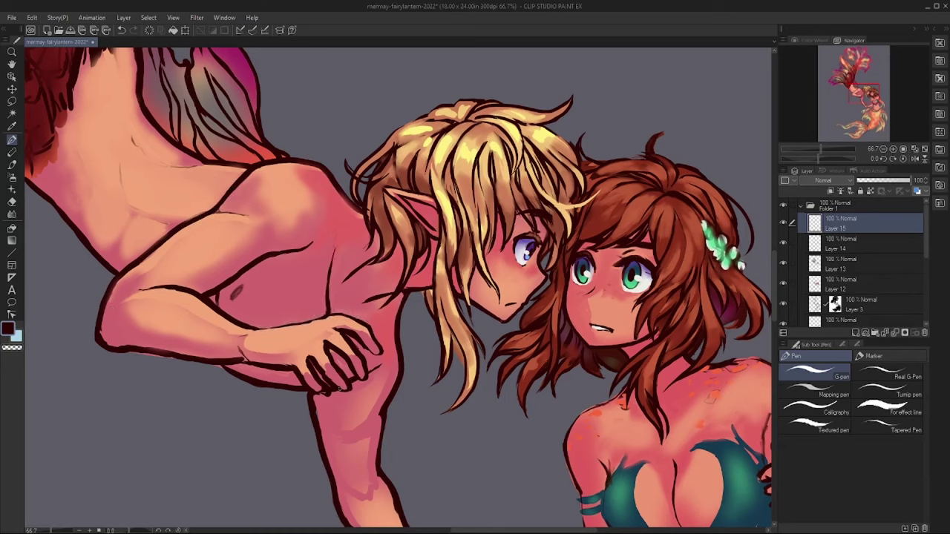
left_click(336, 359, "alt")
left_click(317, 391, "alt")
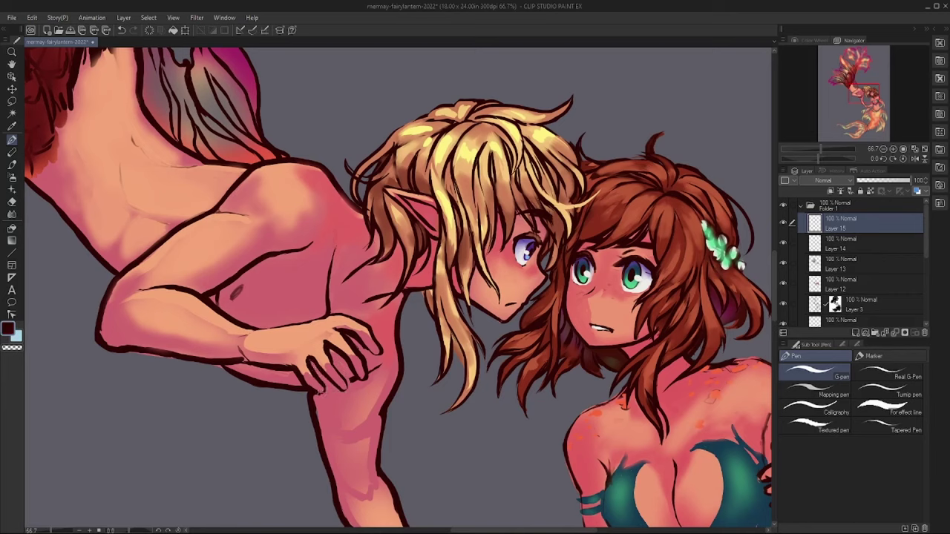
left_click(352, 360, "alt")
left_click(332, 314, "alt")
left_click_drag(321, 321, 245, 329)
left_click(259, 254, "alt")
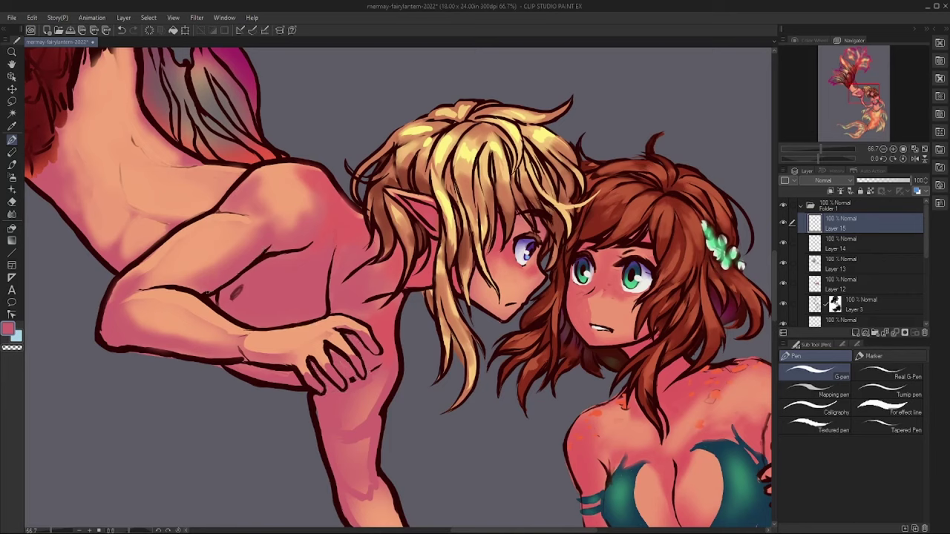
- Touch up the edges of the blond's forearm and extended arm with sampled colours, returning to Layer 15
left_click(213, 282, "ctrl+shift")
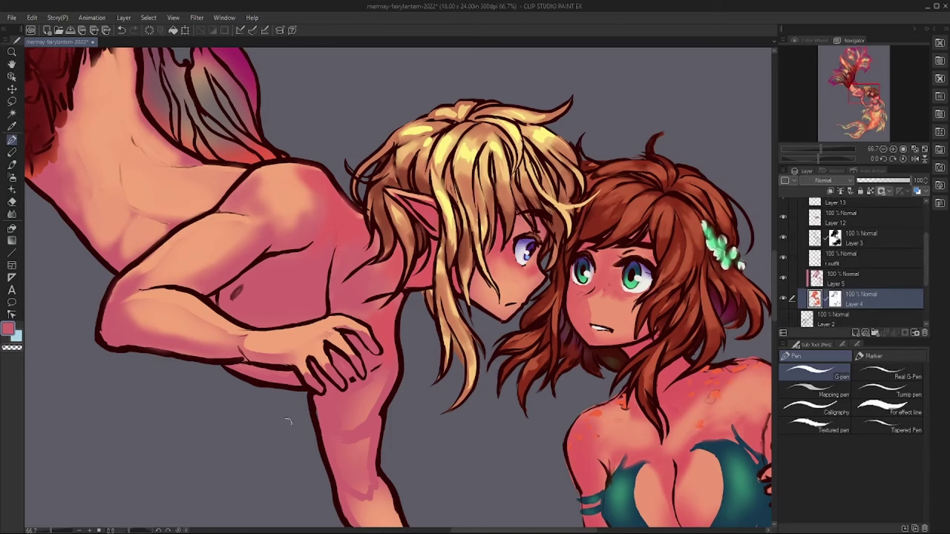
left_click_drag(430, 389, 391, 353)
left_click(391, 353, "ctrl+shift")
left_click(391, 353, "alt")
left_click(378, 352, "alt")
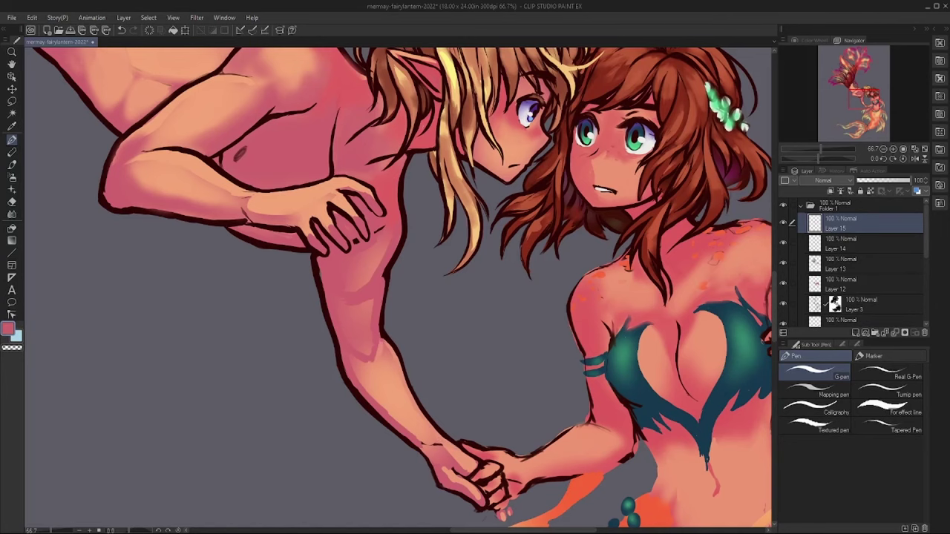
left_click(383, 272, "alt")
left_click(385, 269, "alt")
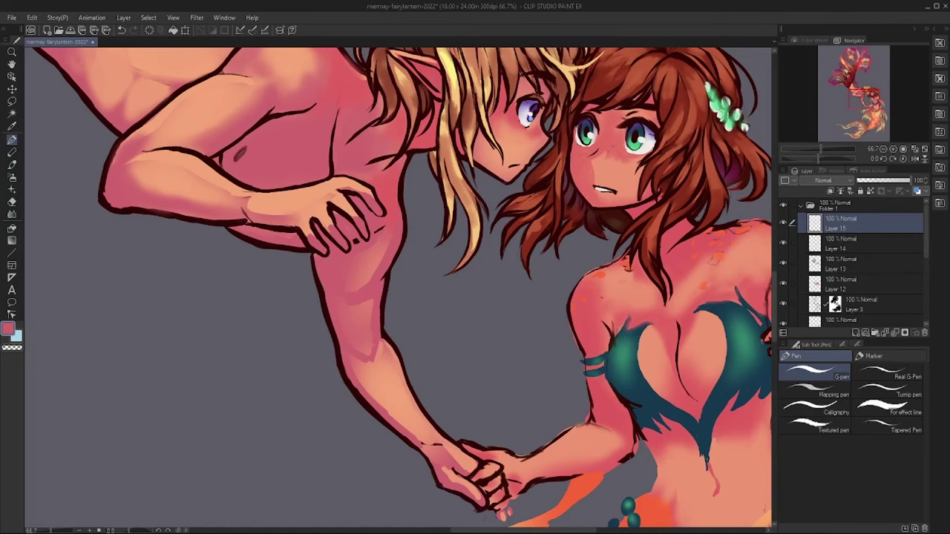
- Redraw the clasped hands and ink the redhead's forearm and waist outlines on Layer 15 with sampled skin and line colours
left_click_drag(384, 268, 306, 133)
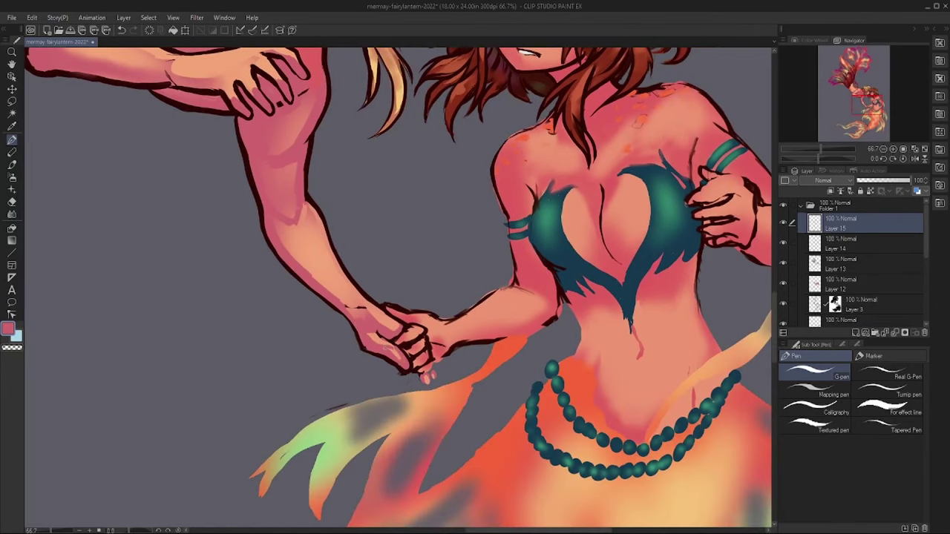
left_click(405, 368, "alt")
left_click_drag(421, 386, 433, 366)
left_click_drag(492, 343, 546, 326)
left_click_drag(487, 295, 520, 285)
left_click(421, 341, "alt")
left_click(428, 338, "alt")
left_click(454, 320, "alt")
left_click(403, 315, "alt")
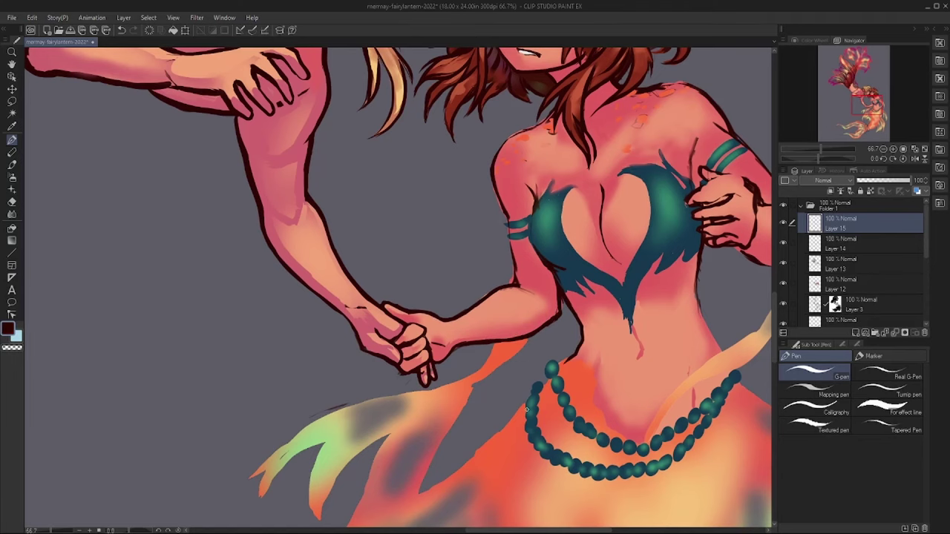
left_click_drag(692, 386, 693, 413)
scroll(401, 290, "up", 3)
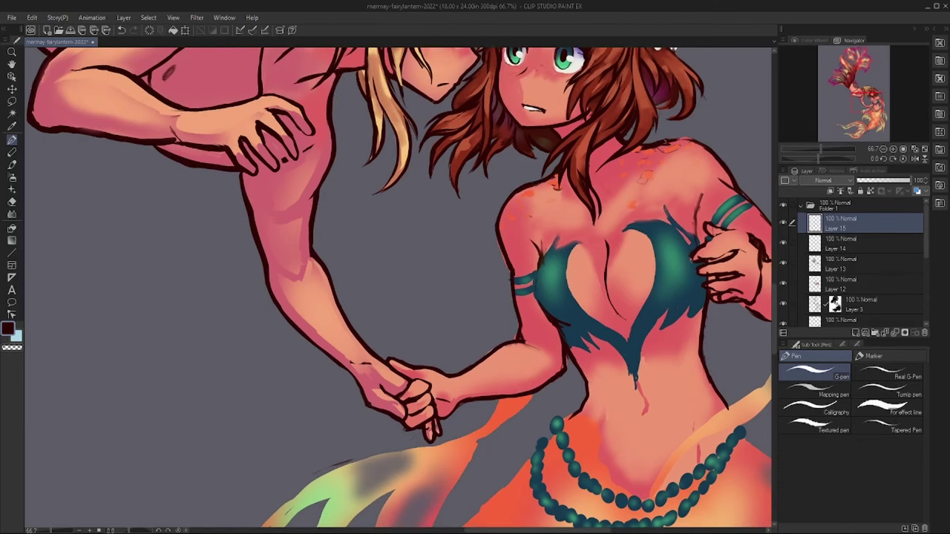
- Sharpen the edges of the redhead's teal top and paint its feathered upper tip with sampled teal tones
left_click(534, 245, "alt")
left_click(577, 242, "alt")
left_click_drag(577, 241, 566, 292)
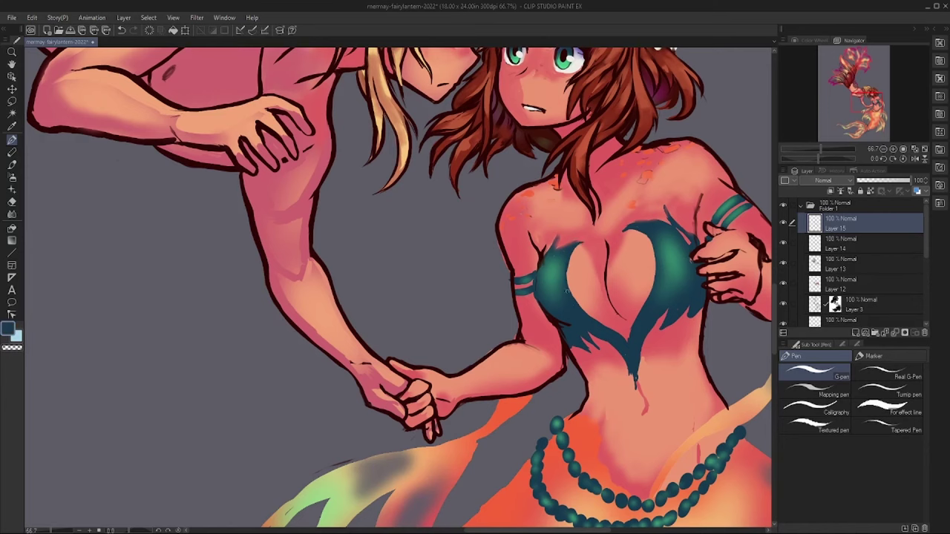
left_click_drag(551, 229, 543, 268)
left_click(555, 253, "alt")
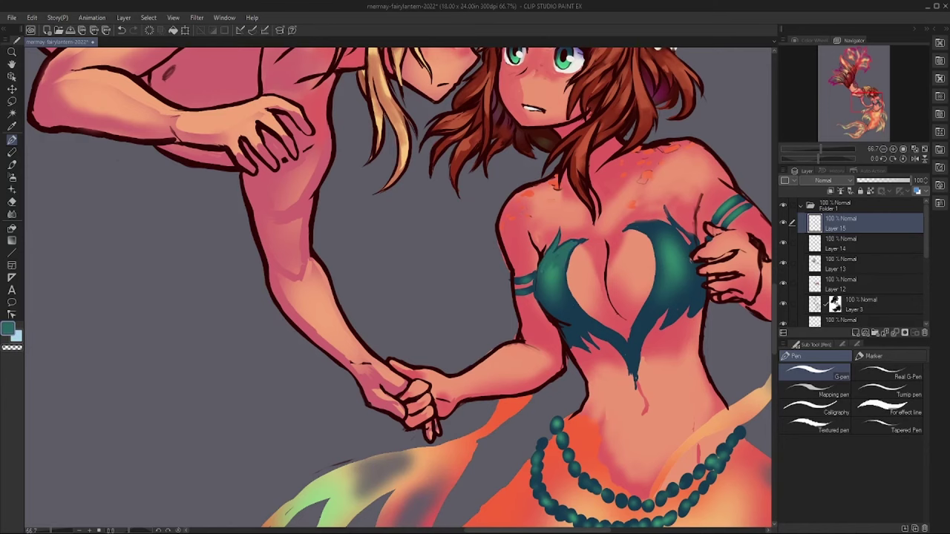
- Ink the redhead's bent arm and redraw the hand on her chest with sampled dark line and skin colours
mouse_move(697, 222)
left_mouse_down()
mouse_move(549, 260)
mouse_move(549, 276)
left_mouse_up()
left_click(546, 252, "alt")
left_click_drag(603, 242, 656, 312)
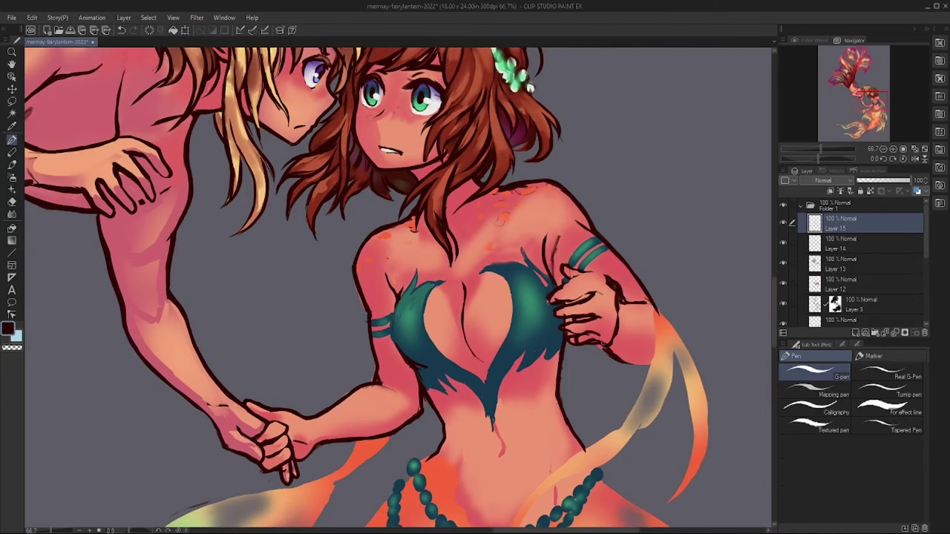
left_click_drag(602, 272, 564, 286)
mouse_move(599, 292)
left_mouse_down()
mouse_move(565, 308)
mouse_move(553, 331)
left_mouse_up()
left_click_drag(596, 331, 566, 339)
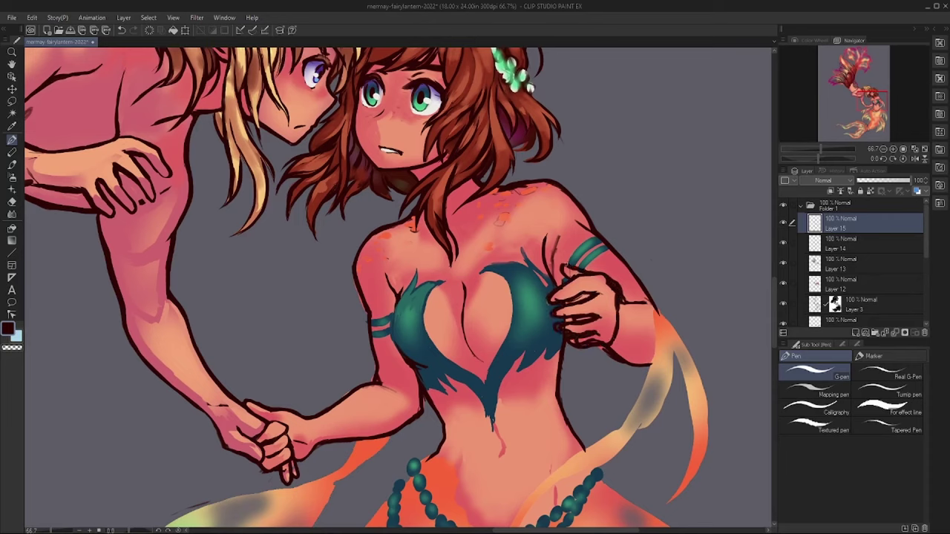
left_click(560, 300, "alt")
left_click(567, 321, "alt")
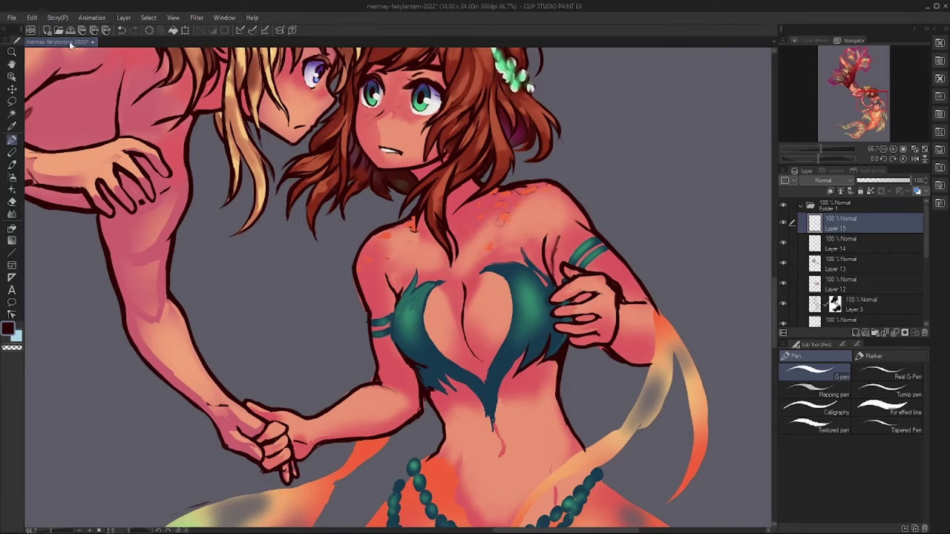
- Draw small diamond-shaped scales along the redhead's lower belly and hips on Layer 15 in the dark line colour
left_click_drag(398, 290, 328, 96)
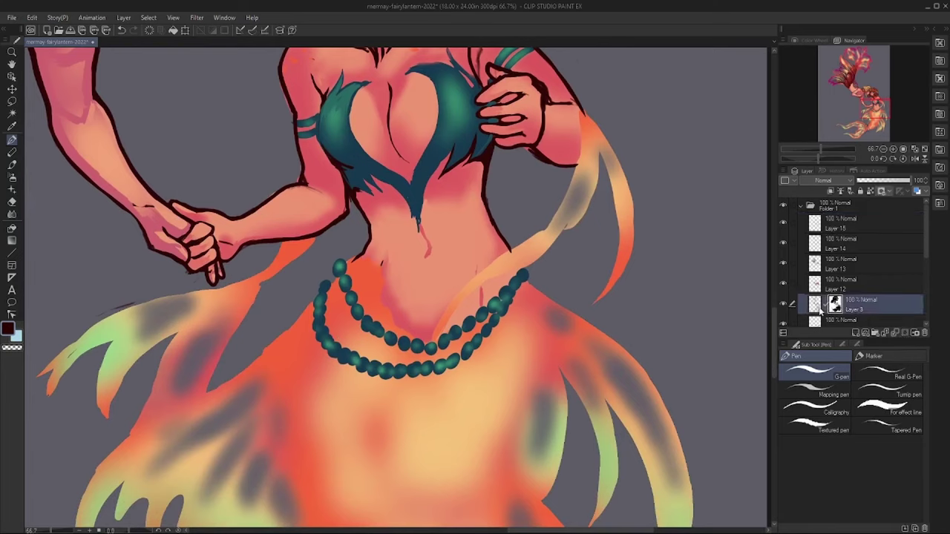
left_click_drag(412, 283, 407, 290)
left_click_drag(419, 301, 415, 307)
left_click_drag(437, 282, 430, 291)
left_click_drag(423, 304, 417, 311)
left_click_drag(453, 270, 449, 279)
left_click_drag(397, 301, 392, 307)
left_click_drag(399, 308, 393, 315)
left_click_drag(409, 314, 402, 322)
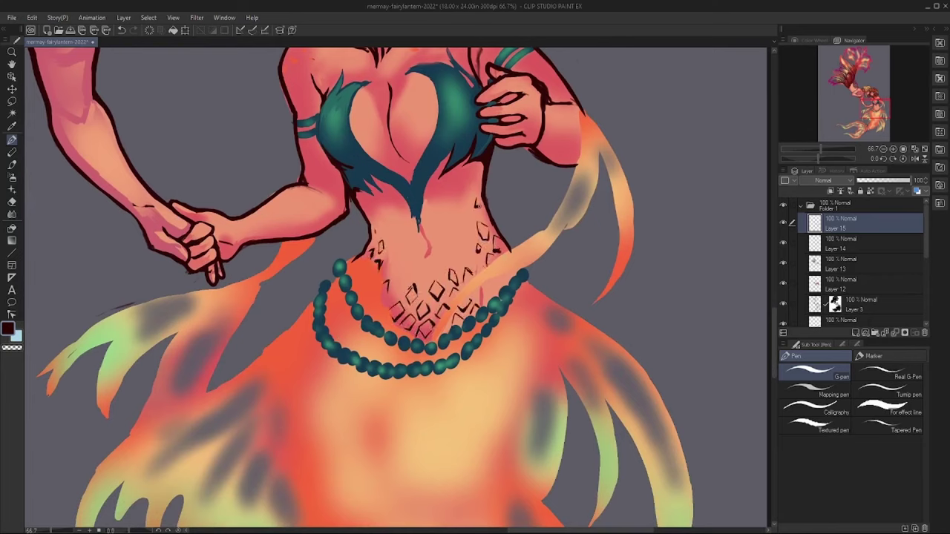
- Draw matching dark scale outlines on the redhead's forearms and shoulders on Layer 15
left_click_drag(564, 137, 558, 148)
left_click_drag(570, 156, 567, 161)
left_click_drag(549, 143, 545, 148)
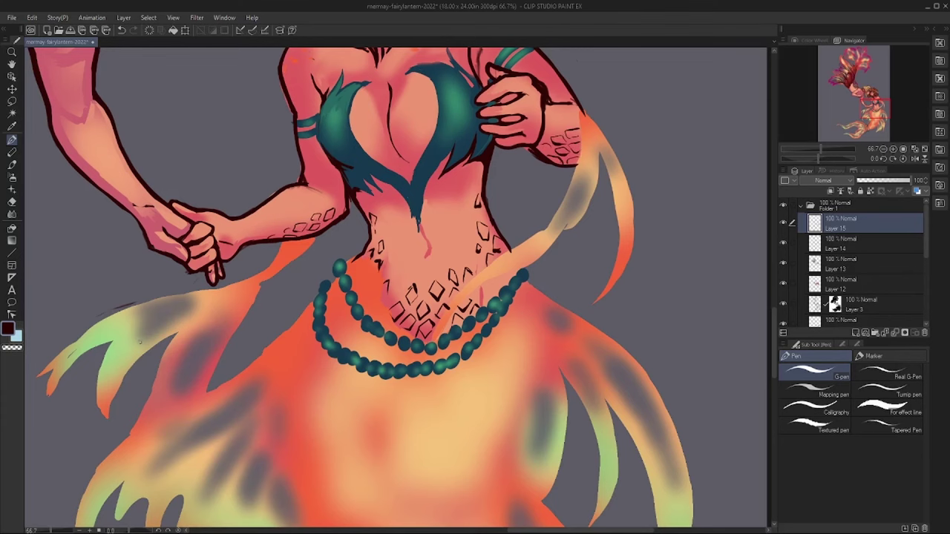
left_click_drag(371, 223, 356, 349)
left_click_drag(454, 111, 445, 122)
- Paint orange streaks with pale yellow tips onto the lower strands of the redhead's hair on Layer 15
left_click_drag(371, 333, 452, 504)
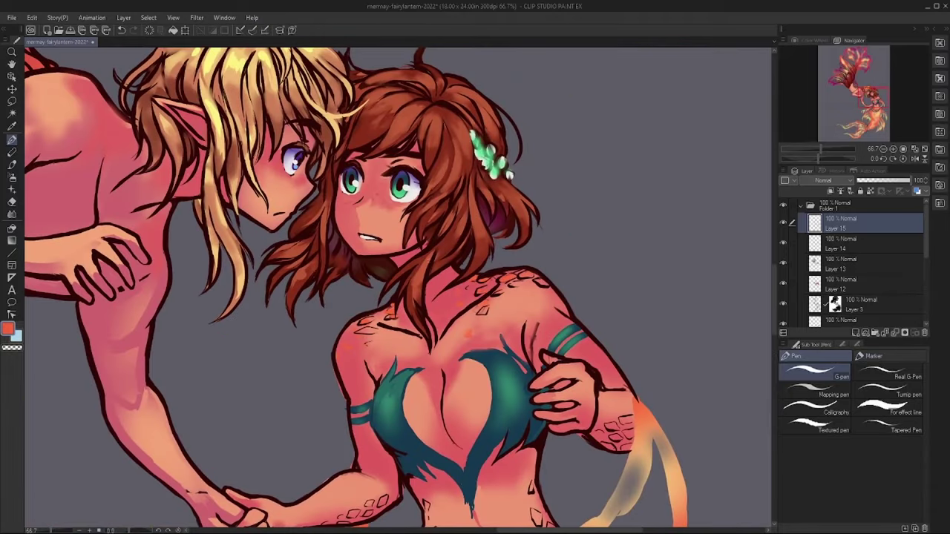
left_click_drag(434, 254, 426, 306)
left_click_drag(393, 236, 419, 332)
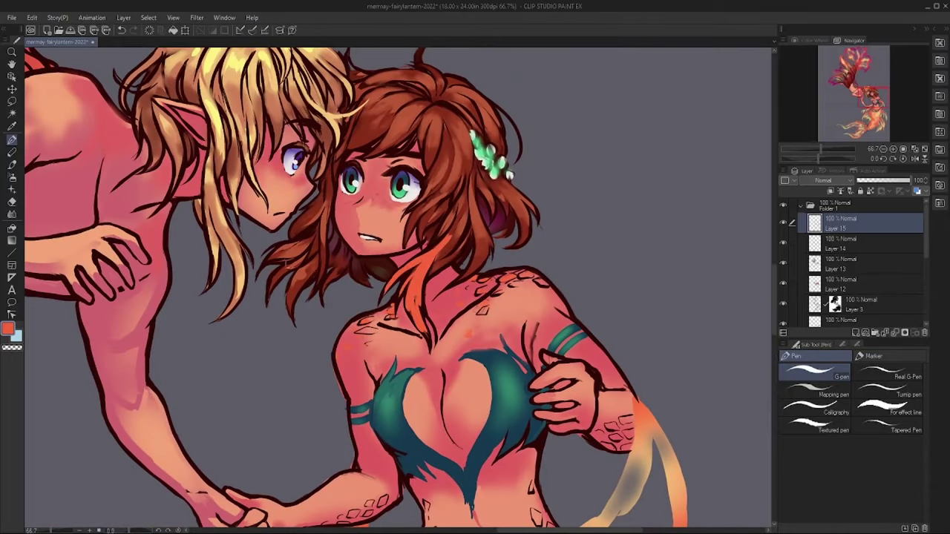
left_click_drag(312, 238, 297, 328)
left_click_drag(316, 263, 315, 310)
left_click_drag(415, 310, 424, 338)
left_click_drag(410, 282, 420, 337)
left_click_drag(298, 273, 294, 328)
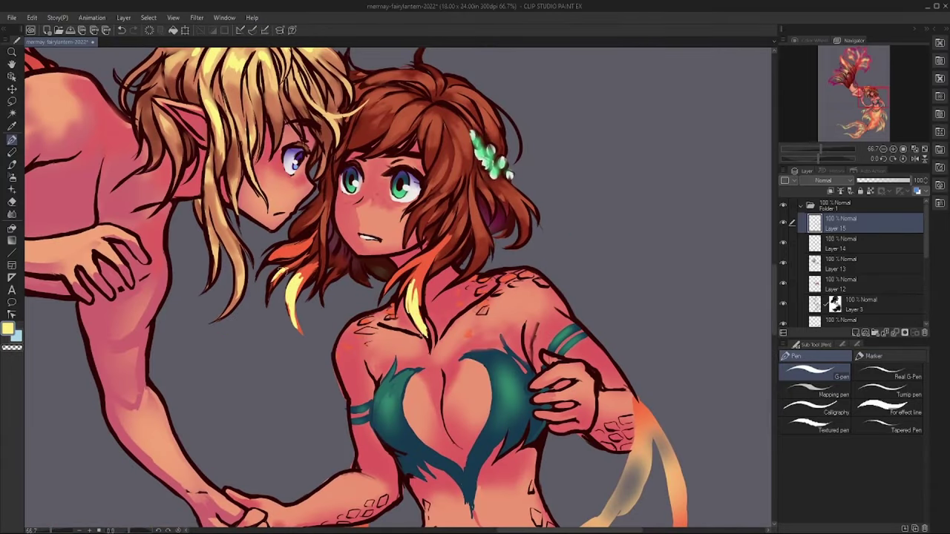
left_click_drag(293, 245, 276, 292)
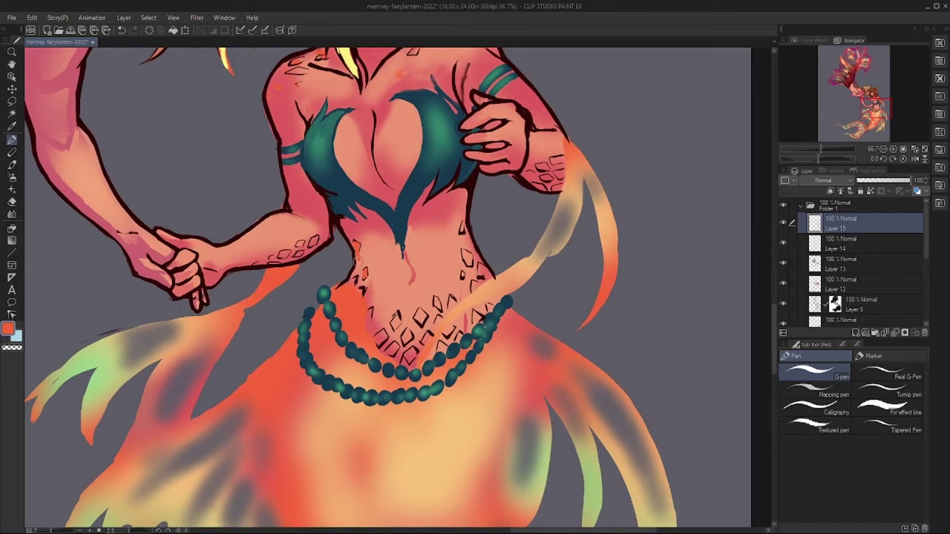
- Fill the redhead's belly, hip, forearm and shoulder scales with orange sampled from the tail
mouse_move(384, 343)
left_mouse_down()
mouse_move(407, 337)
mouse_move(439, 347)
mouse_move(474, 318)
left_mouse_up()
left_click_drag(466, 257, 481, 274)
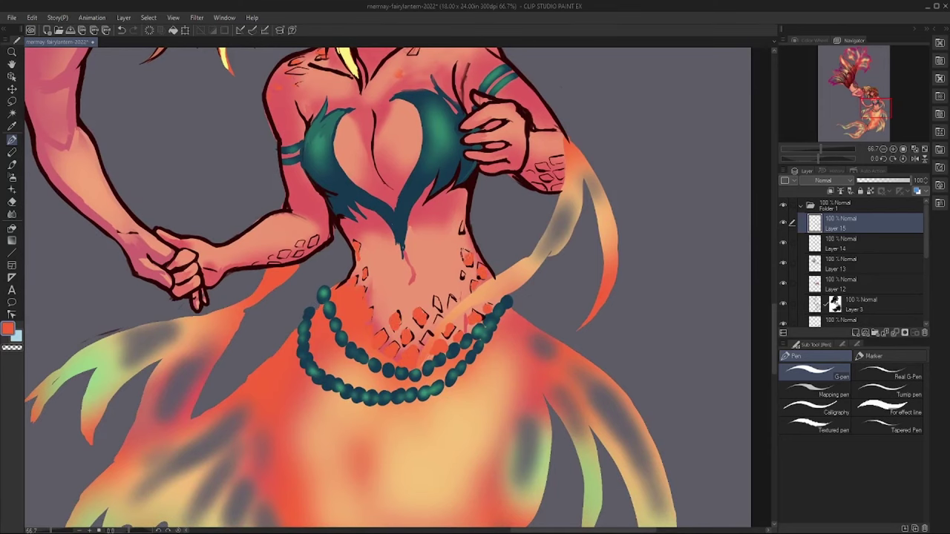
left_click_drag(451, 302, 433, 343)
left_click_drag(401, 311, 319, 378)
left_click_drag(234, 310, 144, 341)
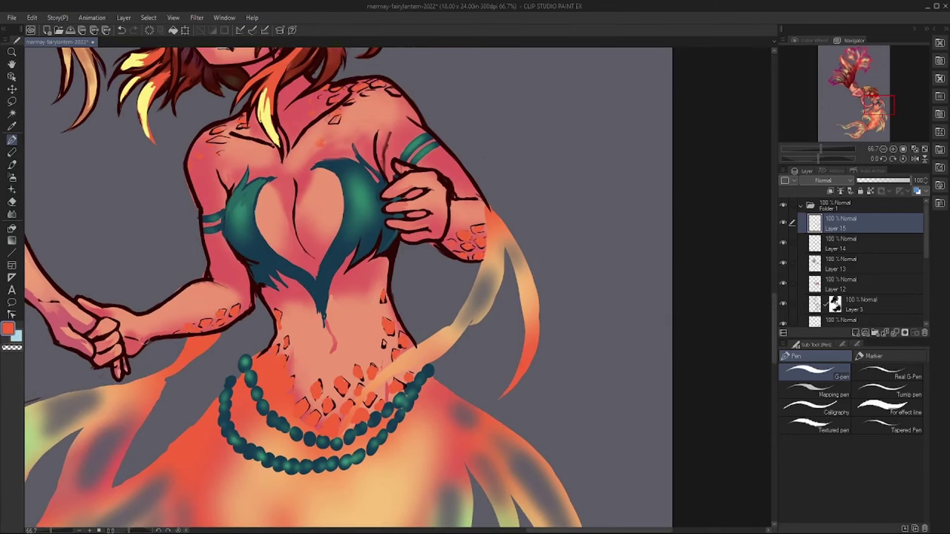
left_click_drag(214, 138, 229, 140)
left_click_drag(393, 92, 337, 100)
- Tidy the skin around the redhead's armpit on Layer 4 and erase stray edges along the arms on Layer 3
left_click(394, 133, "ctrl+shift")
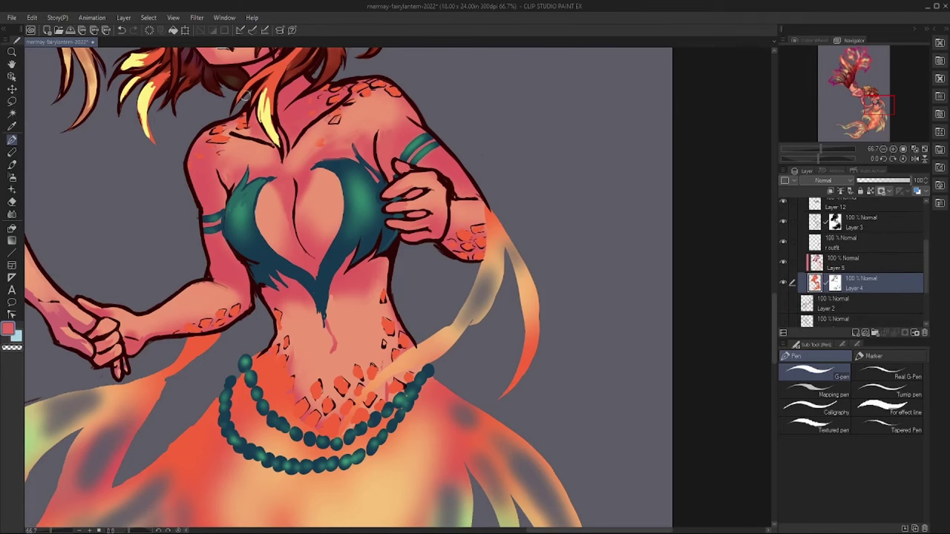
scroll(236, 108, "down", 2)
scroll(343, 115, "up", 2)
left_click_drag(273, 113, 159, 329)
left_click(522, 402, "ctrl+shift")
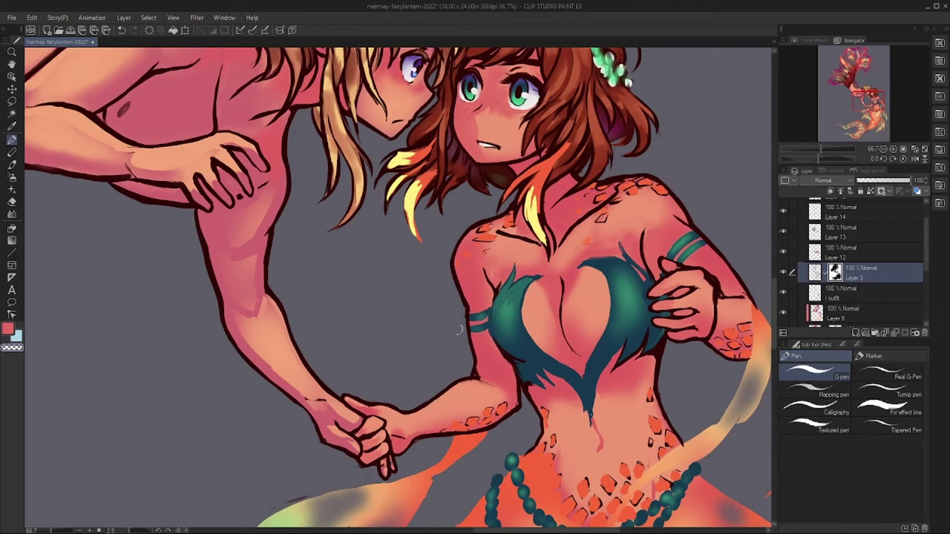
left_click_drag(360, 474, 315, 391)
left_click_drag(281, 359, 363, 332)
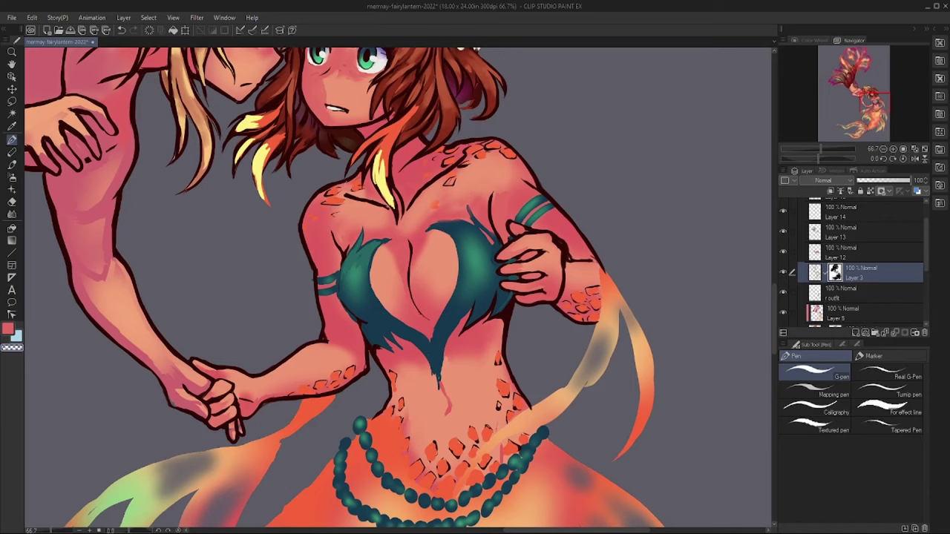
- Rework the redhead's hair ornament into round mint-green and white pearls
left_click_drag(234, 232, 227, 372)
left_click_drag(455, 164, 454, 181)
left_click(437, 162)
left_click(467, 192)
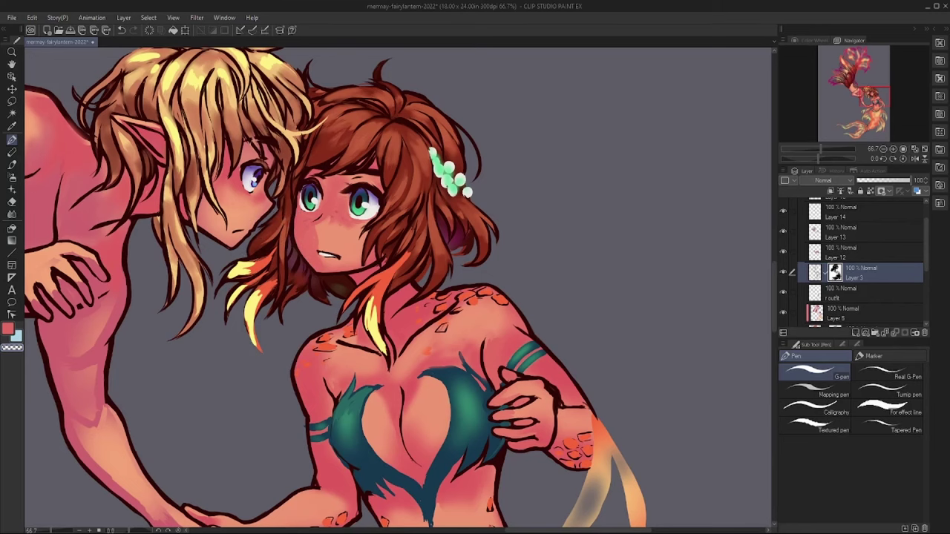
- Refine the fingers of the hand on the redhead's chest on Layer 15 with sampled skin and dark line colours
scroll(254, 141, "down", 5)
left_click_drag(270, 233, 166, 259)
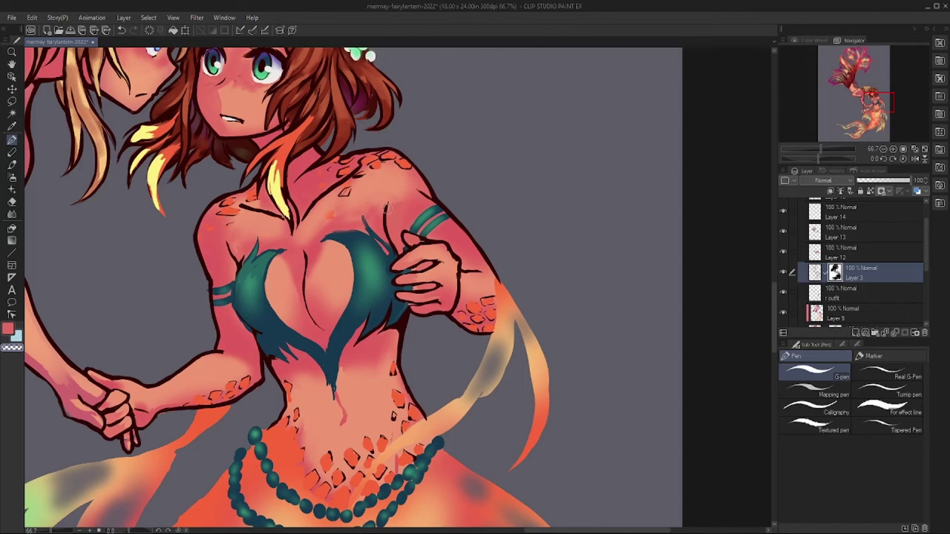
left_click_drag(350, 218, 406, 272)
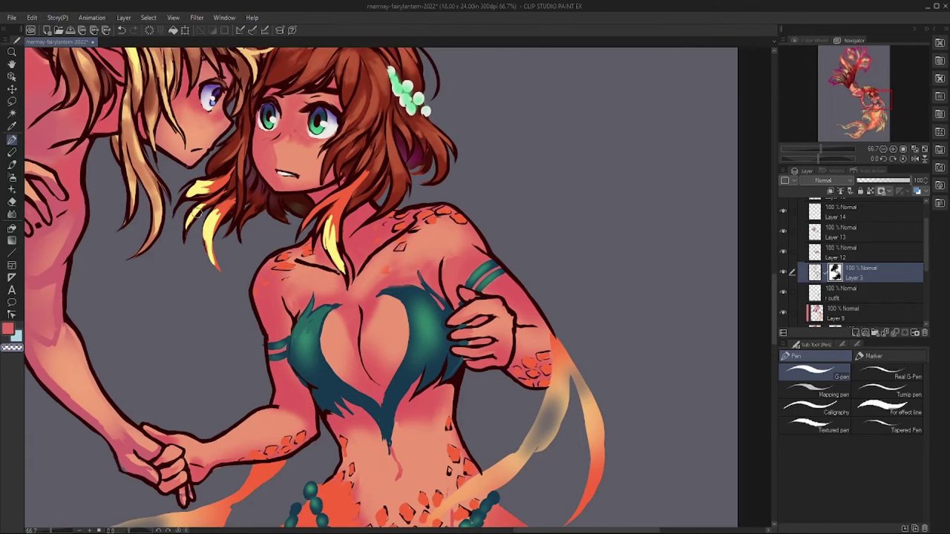
left_click(481, 322, "ctrl+shift")
left_click(481, 321, "alt")
left_click(506, 352, "alt")
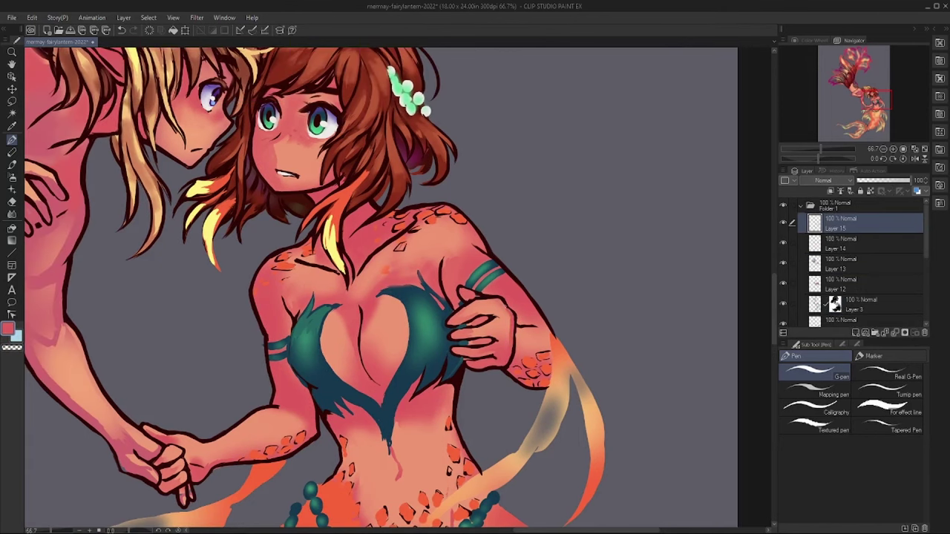
left_click(480, 249, "alt")
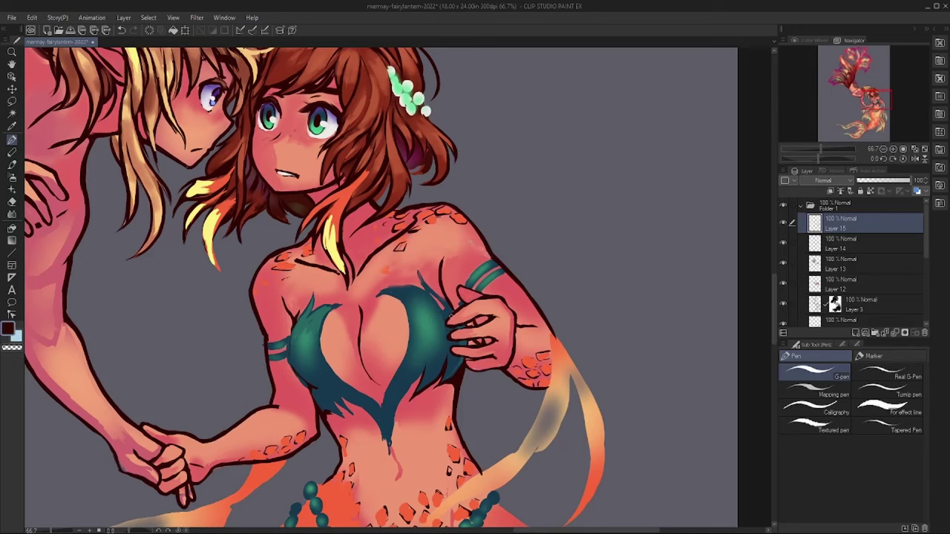
left_click(494, 341, "alt")
left_click_drag(187, 496, 206, 455)
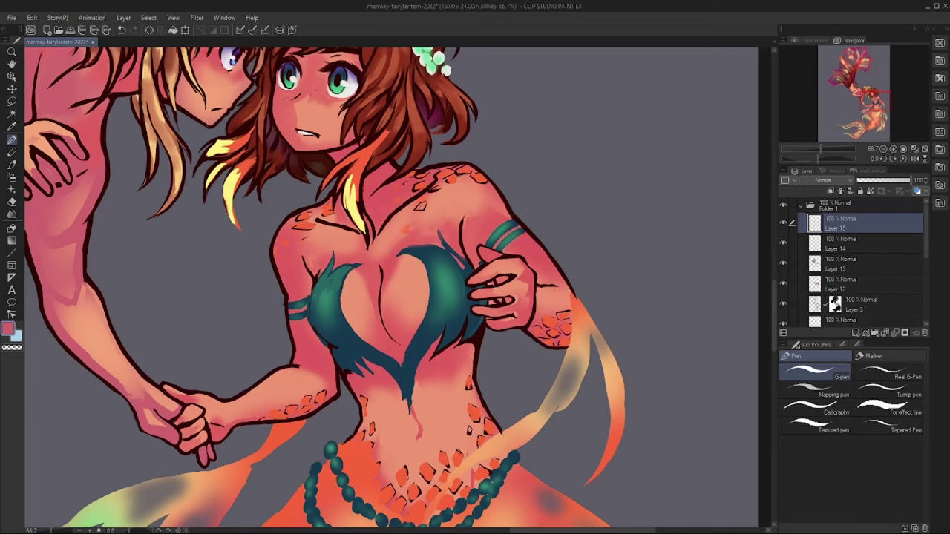
- Blend the blond merman's arm, torso and lower back with a soft airbrush in sampled skin tones and add a pink spine line
key("b")
left_click(93, 301, "alt")
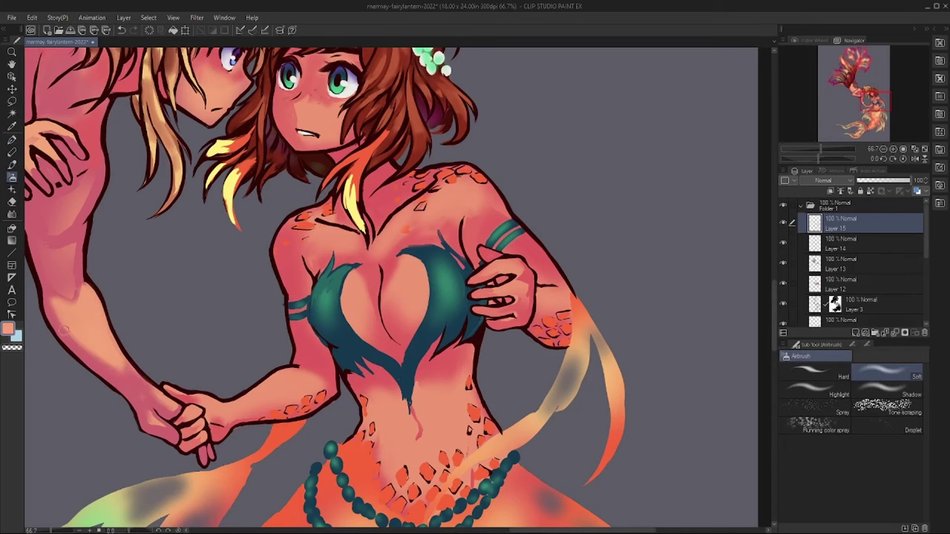
mouse_move(74, 381)
left_mouse_down()
mouse_move(217, 377)
mouse_move(231, 419)
left_mouse_up()
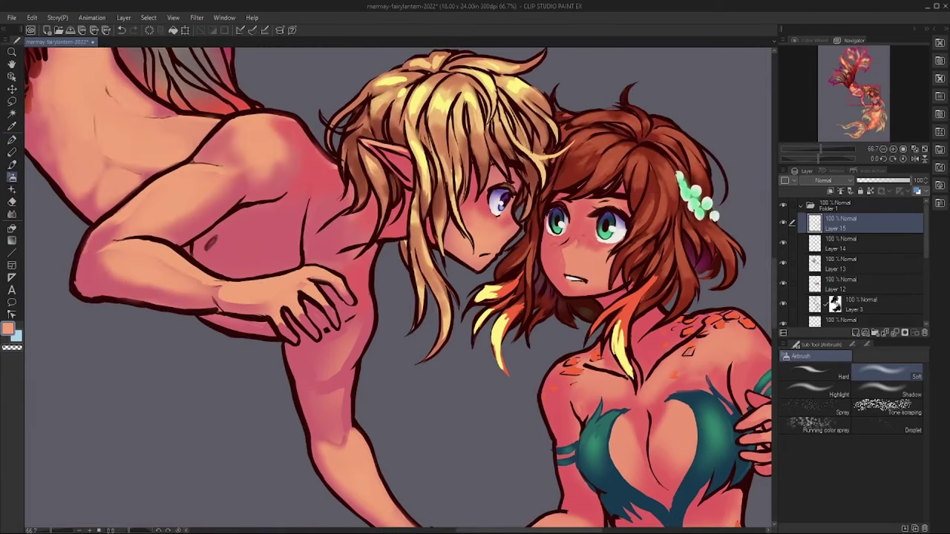
mouse_move(99, 259)
left_mouse_down()
mouse_move(178, 180)
mouse_move(282, 156)
mouse_move(326, 185)
left_mouse_up()
left_click_drag(131, 337, 324, 456)
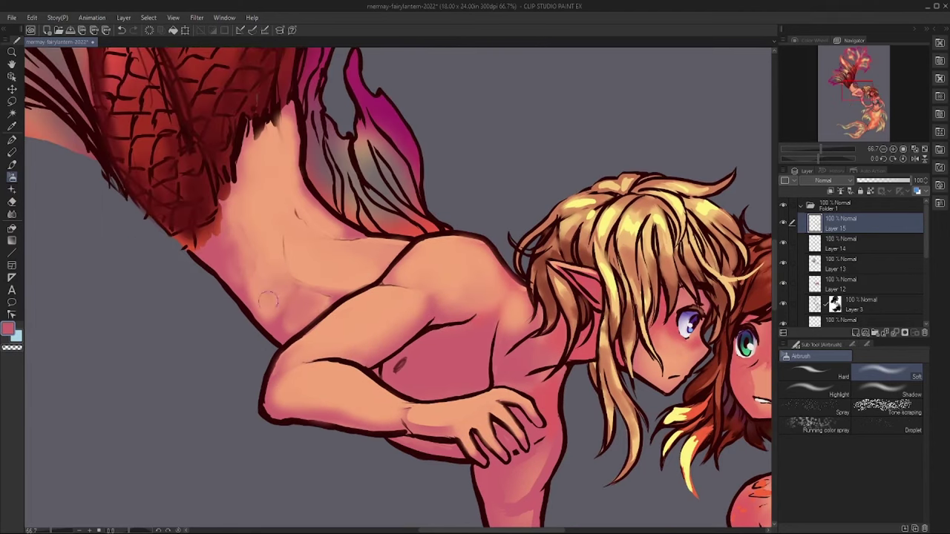
left_click_drag(290, 312, 245, 164)
mouse_move(319, 296)
left_mouse_down()
mouse_move(267, 238)
mouse_move(237, 163)
left_mouse_up()
key("p")
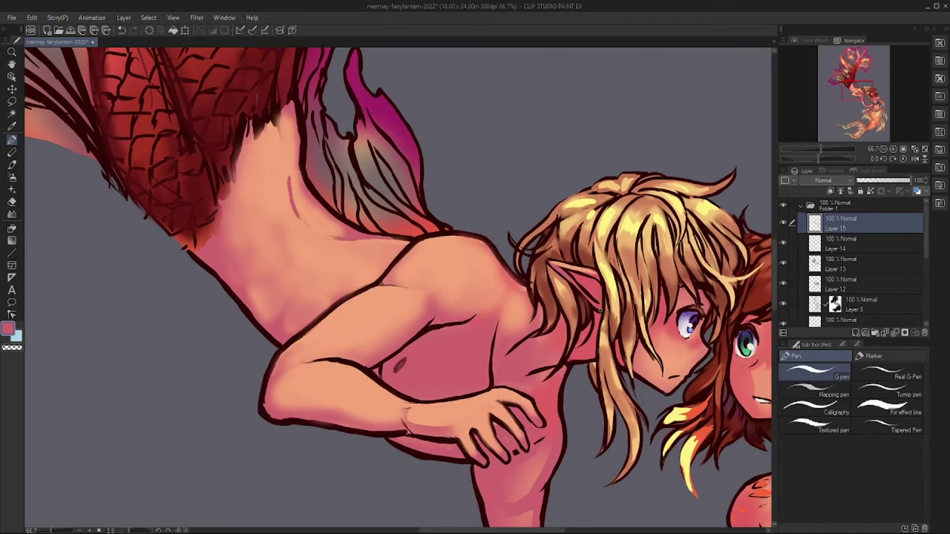
left_click_drag(415, 520, 150, 378)
- Add a new layer and ink both outer contours of the redhead's upper tail in the dark line colour
key("ctrl+minus")
key("ctrl+minus")
key("ctrl+minus")
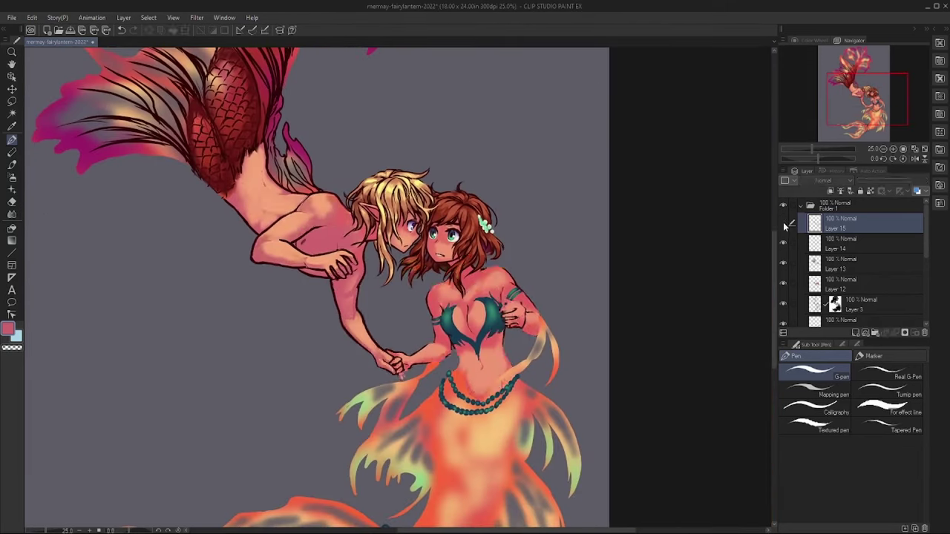
key("ctrl+shift+n")
scroll(303, 403, "up", 3)
left_click_drag(297, 260, 200, 334)
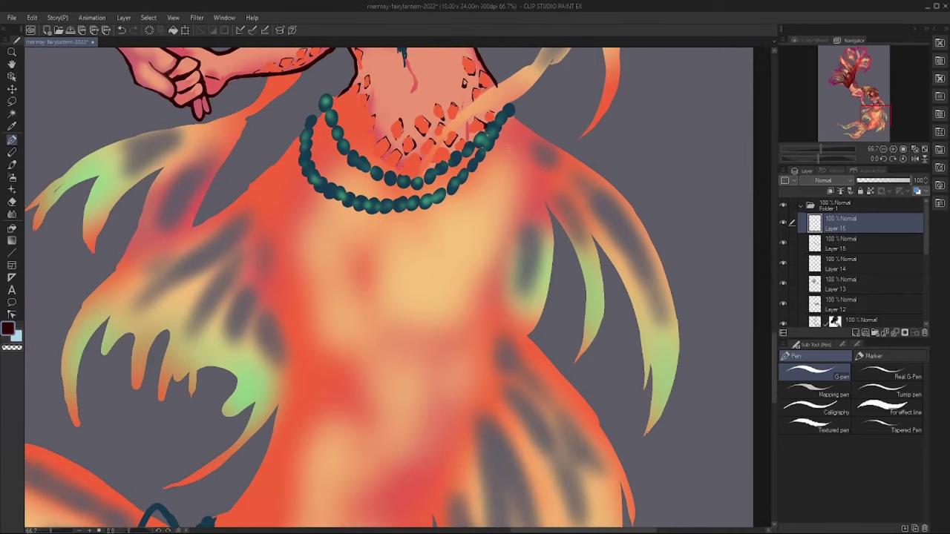
left_click_drag(517, 113, 502, 296)
left_click_drag(297, 138, 274, 445)
left_click_drag(474, 371, 473, 302)
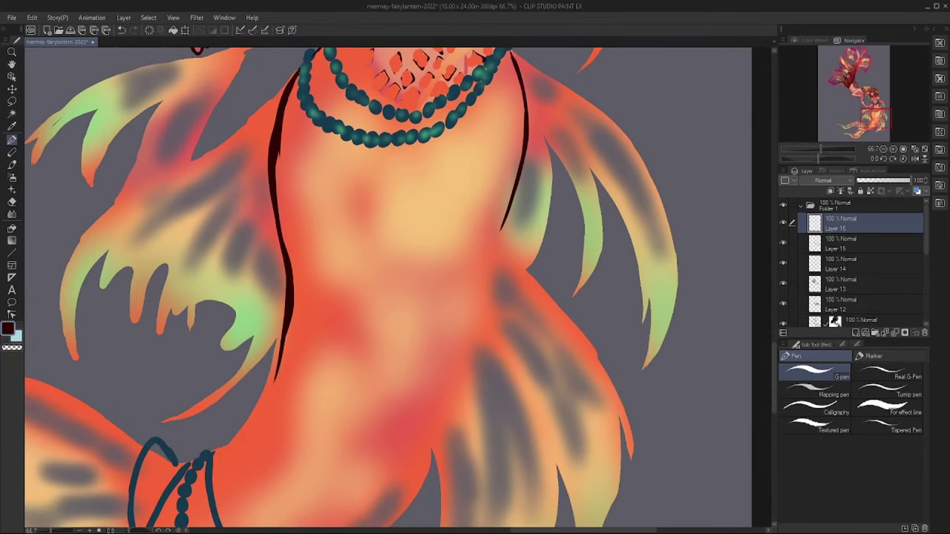
- Ink thin flowing lines over the front of the redhead's tail to lay out the two hanging front fins
left_click_drag(480, 194, 529, 273)
left_click_drag(473, 156, 512, 372)
mouse_move(334, 144)
left_mouse_down()
mouse_move(436, 307)
mouse_move(420, 420)
left_mouse_up()
left_click_drag(358, 328, 440, 478)
left_click_drag(445, 296, 457, 230)
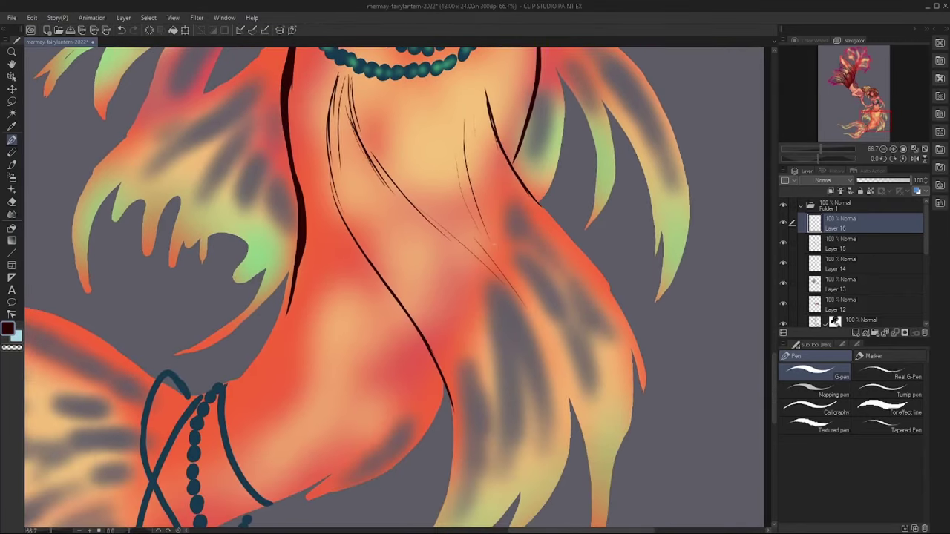
- Ink the lower tail's contours and add small dark scale marks at the base of the tail fin beside the beads
left_click_drag(438, 368, 331, 473)
left_click_drag(371, 371, 449, 331)
left_click_drag(407, 194, 337, 338)
left_click_drag(356, 342, 367, 266)
left_click_drag(267, 285, 254, 317)
left_click_drag(260, 406, 291, 410)
left_click_drag(368, 385, 305, 412)
mouse_move(297, 297)
left_mouse_down()
mouse_move(312, 148)
mouse_move(174, 328)
mouse_move(277, 359)
left_mouse_up()
- Ink the tail fin's top and bottom contours and the main fold lines dividing its lobes
mouse_move(553, 268)
left_mouse_down()
mouse_move(400, 187)
mouse_move(285, 206)
left_mouse_up()
mouse_move(365, 359)
left_mouse_down()
mouse_move(282, 298)
mouse_move(130, 245)
left_mouse_up()
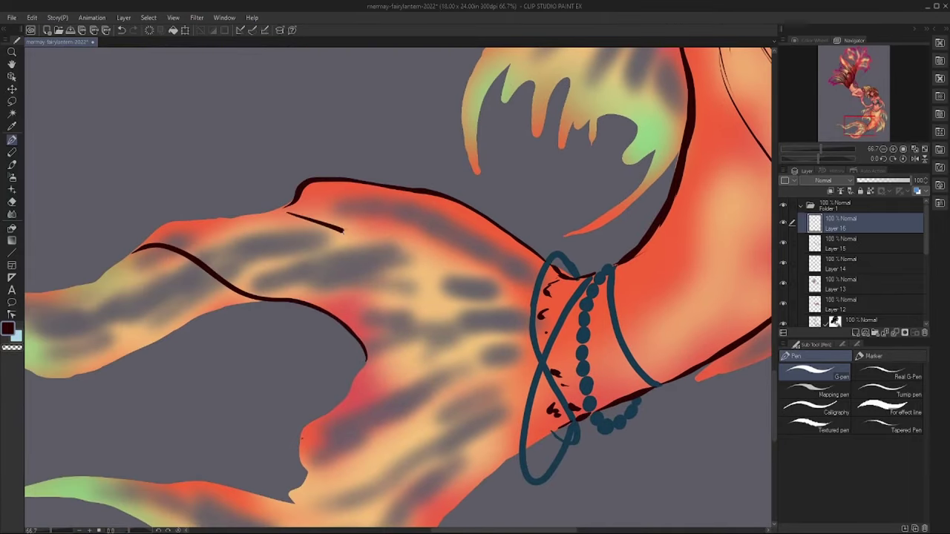
left_click_drag(286, 212, 516, 331)
left_click_drag(267, 424, 341, 288)
mouse_move(644, 288)
left_mouse_down()
mouse_move(595, 318)
mouse_move(451, 458)
mouse_move(288, 453)
left_mouse_up()
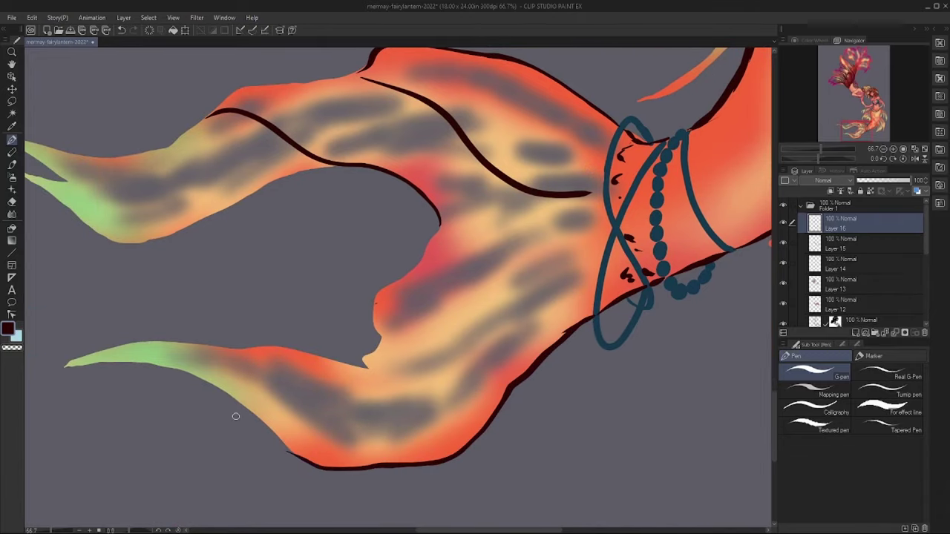
- Ink the lower tail-fin lobe with long curved rays running from its base to the green tip
mouse_move(361, 366)
left_mouse_down()
mouse_move(401, 367)
mouse_move(445, 304)
mouse_move(348, 295)
left_mouse_up()
left_click_drag(485, 329, 289, 300)
left_click_drag(507, 340, 186, 313)
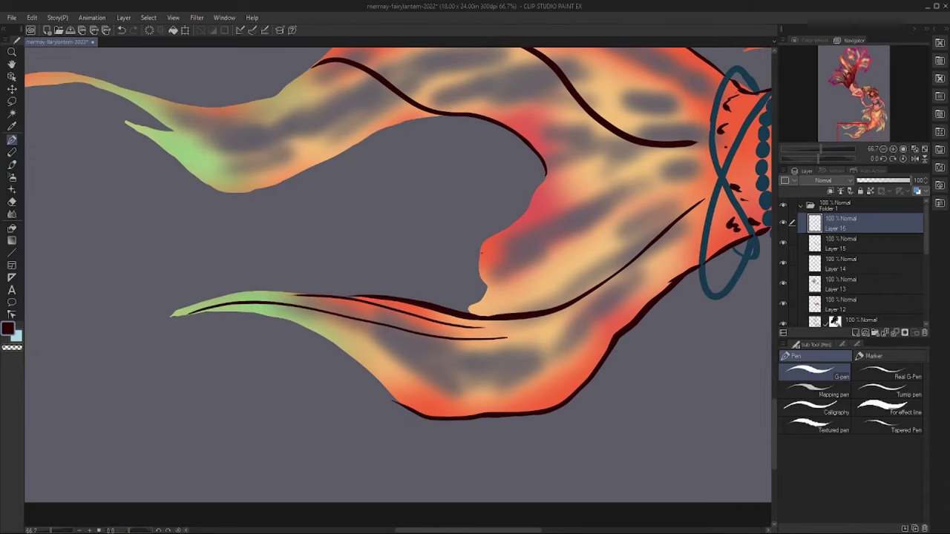
left_click_drag(559, 343, 297, 326)
left_click_drag(630, 310, 353, 380)
left_click_drag(620, 330, 390, 400)
left_click_drag(606, 349, 523, 410)
- Ink the edges and flowing rays of the tail fin's long upper tip, out to its forked green end
left_click_drag(202, 245, 231, 379)
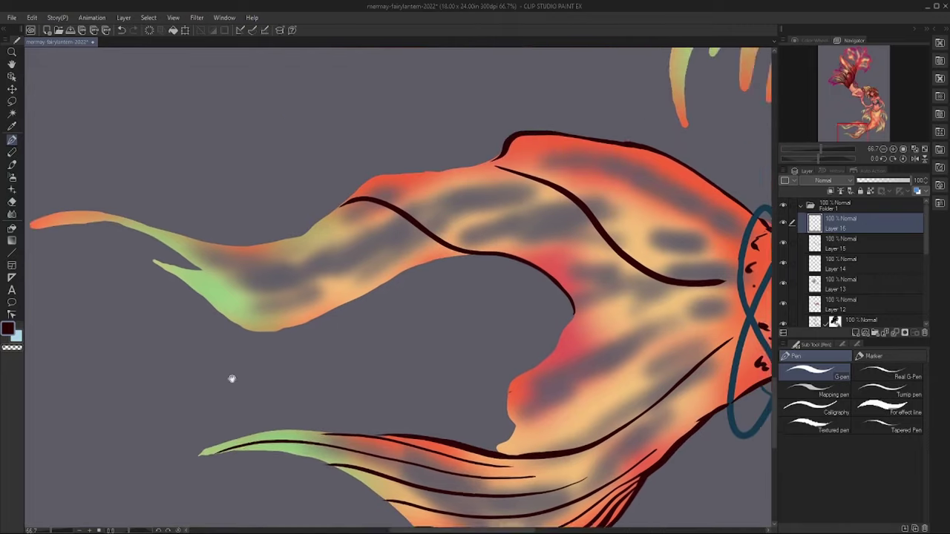
left_click_drag(472, 253, 519, 242)
mouse_move(519, 242)
left_mouse_down()
mouse_move(297, 319)
mouse_move(186, 245)
mouse_move(223, 261)
mouse_move(215, 256)
left_mouse_up()
mouse_move(488, 237)
left_mouse_down()
mouse_move(230, 269)
mouse_move(239, 261)
left_mouse_up()
left_click_drag(451, 212, 267, 252)
mouse_move(441, 200)
left_mouse_down()
mouse_move(223, 248)
mouse_move(194, 243)
left_mouse_up()
left_click_drag(347, 212, 89, 212)
left_click_drag(399, 190, 69, 221)
left_click_drag(134, 261, 87, 377)
- Ink closely spaced rays across the middle section of the tail fin, fanning out from the ankle beads
left_click_drag(645, 355, 499, 429)
left_click_drag(642, 354, 449, 417)
left_click_drag(665, 339, 460, 410)
left_click_drag(663, 319, 538, 382)
left_click_drag(697, 300, 657, 343)
left_click_drag(678, 269, 601, 327)
left_click_drag(640, 276, 453, 371)
left_click_drag(641, 285, 433, 391)
mouse_move(677, 253)
left_mouse_down()
mouse_move(451, 363)
mouse_move(448, 351)
left_mouse_up()
mouse_move(672, 245)
left_mouse_down()
mouse_move(448, 334)
mouse_move(461, 311)
left_mouse_up()
left_click_drag(665, 233, 485, 298)
left_click_drag(641, 224, 498, 274)
left_click_drag(629, 223, 502, 266)
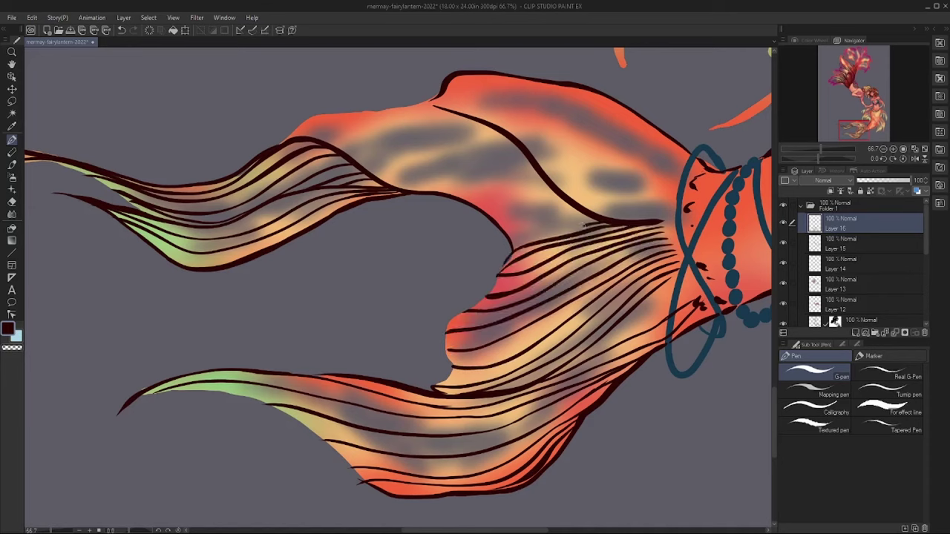
- Ink dense curved rays across the tail fin's upper section, between the top contour and the central folds
mouse_move(587, 224)
left_mouse_down()
mouse_move(512, 245)
mouse_move(484, 204)
left_mouse_up()
left_click_drag(558, 209, 480, 194)
left_click_drag(547, 192, 440, 185)
left_click_drag(543, 175, 384, 172)
left_click_drag(524, 150, 324, 146)
mouse_move(507, 132)
left_mouse_down()
mouse_move(308, 119)
mouse_move(296, 134)
left_mouse_up()
mouse_move(475, 110)
left_mouse_down()
mouse_move(377, 121)
mouse_move(407, 115)
left_mouse_up()
left_click_drag(444, 250, 306, 291)
mouse_move(560, 243)
left_mouse_down()
mouse_move(457, 260)
mouse_move(432, 244)
left_mouse_up()
mouse_move(556, 215)
left_mouse_down()
mouse_move(410, 235)
mouse_move(401, 219)
left_mouse_up()
mouse_move(565, 209)
left_mouse_down()
mouse_move(386, 194)
mouse_move(363, 172)
left_mouse_up()
mouse_move(568, 199)
left_mouse_down()
mouse_move(343, 153)
mouse_move(331, 134)
left_mouse_up()
mouse_move(557, 186)
left_mouse_down()
mouse_move(354, 123)
mouse_move(319, 129)
left_mouse_up()
left_click_drag(520, 171, 280, 147)
- Add more dark rays to the tail fin's lower section, starting at its base
left_click_drag(561, 262, 522, 270)
left_click_drag(573, 301, 531, 325)
left_click_drag(573, 324, 483, 374)
left_click_drag(577, 318, 453, 397)
- Ink the outline and rays of the small fin on the underside of the redhead's tail
scroll(265, 290, "down", 4)
scroll(68, 464, "up", 4)
mouse_move(67, 465)
left_mouse_down()
mouse_move(435, 284)
mouse_move(330, 389)
left_mouse_up()
left_click_drag(425, 297, 332, 386)
left_click_drag(413, 318, 365, 361)
left_click_drag(438, 327, 356, 388)
mouse_move(272, 140)
left_mouse_down()
mouse_move(358, 362)
mouse_move(316, 516)
left_mouse_up()
key("ctrl+z")
key("ctrl+z")
- Ink long flowing rays down the first hanging front fin, from below the waist beads to its pointed tips
mouse_move(272, 131)
left_mouse_down()
mouse_move(280, 185)
mouse_move(378, 401)
mouse_move(356, 508)
left_mouse_up()
mouse_move(285, 153)
left_mouse_down()
mouse_move(393, 491)
mouse_move(409, 403)
left_mouse_up()
left_click_drag(291, 168, 410, 479)
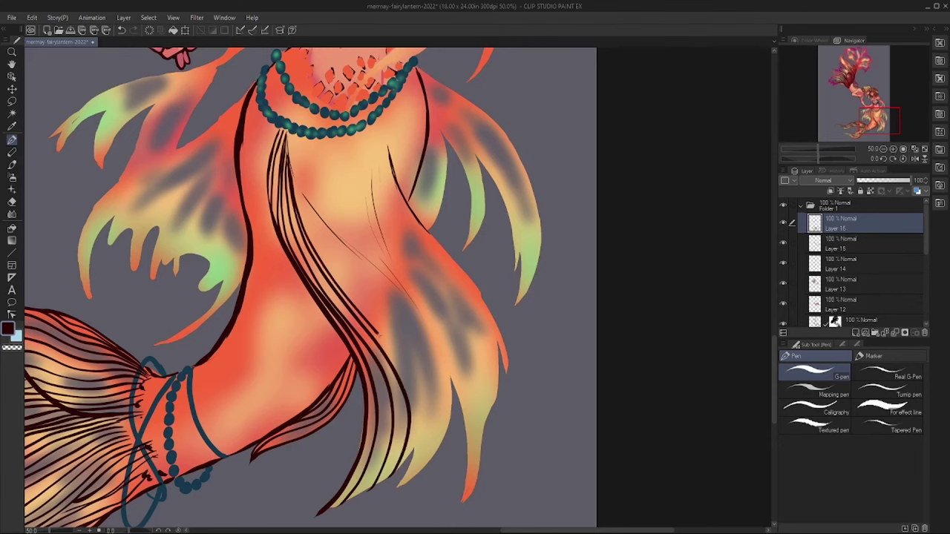
mouse_move(297, 185)
left_mouse_down()
mouse_move(416, 475)
mouse_move(445, 468)
left_mouse_up()
left_click_drag(312, 207, 430, 330)
- Ink the second front fin with long curved rays from the hip down to its trailing tips
left_click_drag(286, 186, 237, 184)
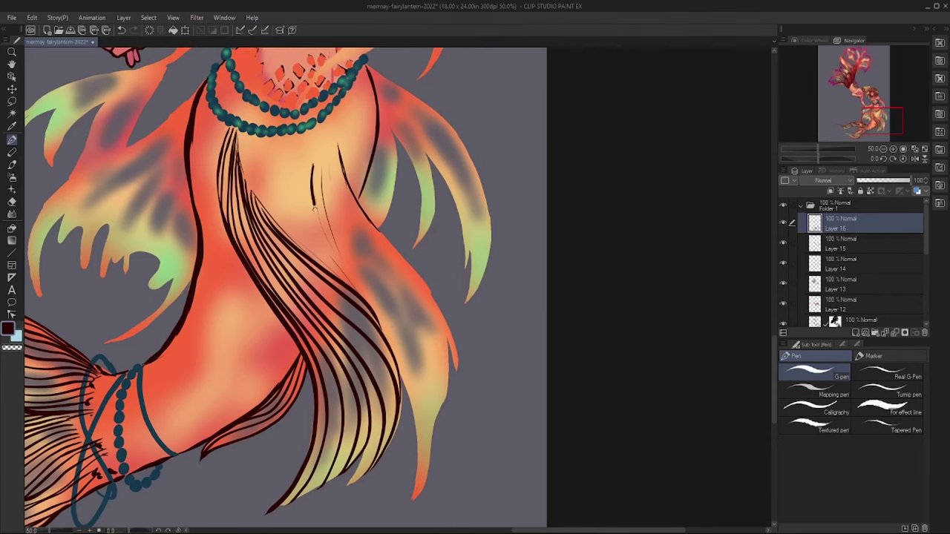
left_click_drag(314, 208, 409, 512)
mouse_move(319, 158)
left_mouse_down()
mouse_move(428, 501)
mouse_move(438, 454)
left_mouse_up()
mouse_move(333, 144)
left_mouse_down()
mouse_move(447, 391)
mouse_move(430, 304)
mouse_move(448, 390)
left_mouse_up()
left_click_drag(252, 186, 253, 221)
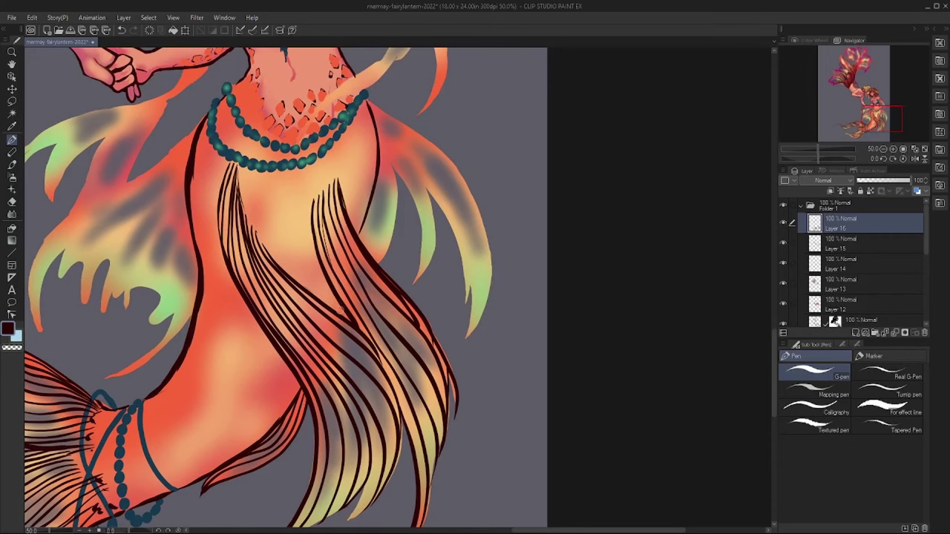
left_click_drag(338, 180, 419, 318)
mouse_move(354, 239)
left_mouse_down()
mouse_move(431, 340)
mouse_move(420, 318)
left_mouse_up()
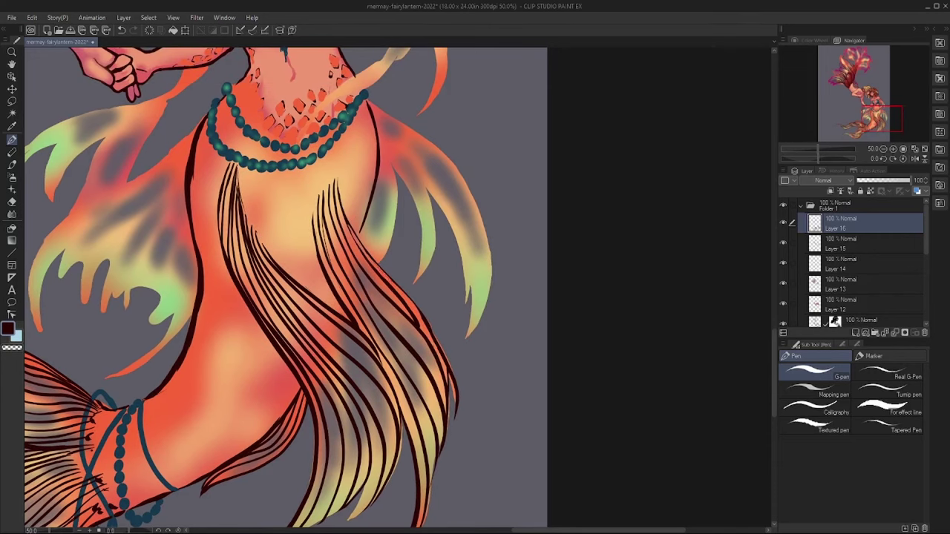
- Ink the outlines and rays of the narrow hip fins trailing behind the redhead, away from the merman
left_click_drag(367, 213, 358, 245)
left_click_drag(384, 183, 371, 263)
mouse_move(378, 144)
left_mouse_down()
mouse_move(400, 243)
mouse_move(426, 253)
mouse_move(433, 279)
left_mouse_up()
left_click_drag(376, 125, 435, 281)
left_click_drag(399, 150, 472, 301)
left_click_drag(376, 119, 469, 310)
left_click_drag(417, 155, 478, 302)
left_click_drag(378, 117, 491, 343)
left_click_drag(366, 98, 485, 227)
left_click_drag(457, 286, 475, 352)
- Ink the outline, long rays and ragged tips of the broad hip fin on the redhead's side facing the merman
left_click_drag(24, 343, 220, 384)
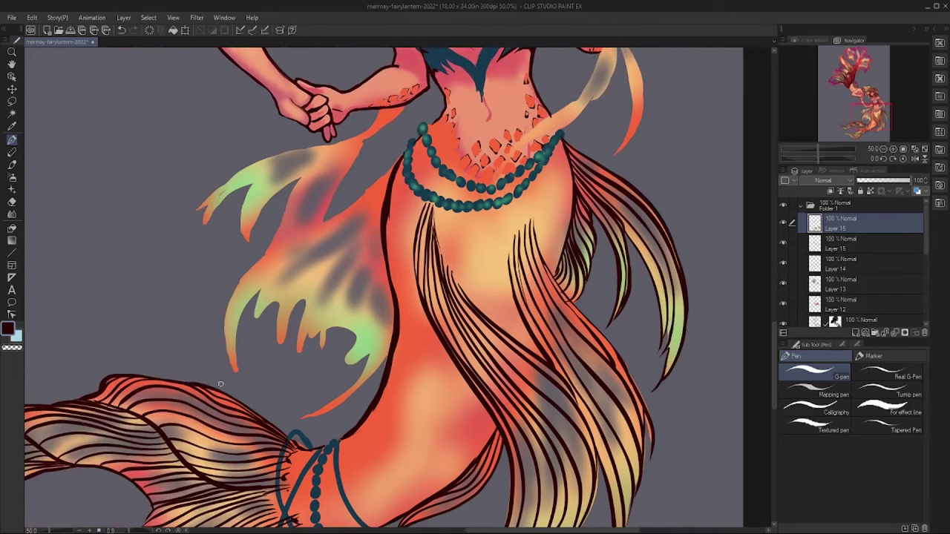
mouse_move(393, 160)
left_mouse_down()
mouse_move(342, 211)
mouse_move(233, 375)
mouse_move(230, 355)
left_mouse_up()
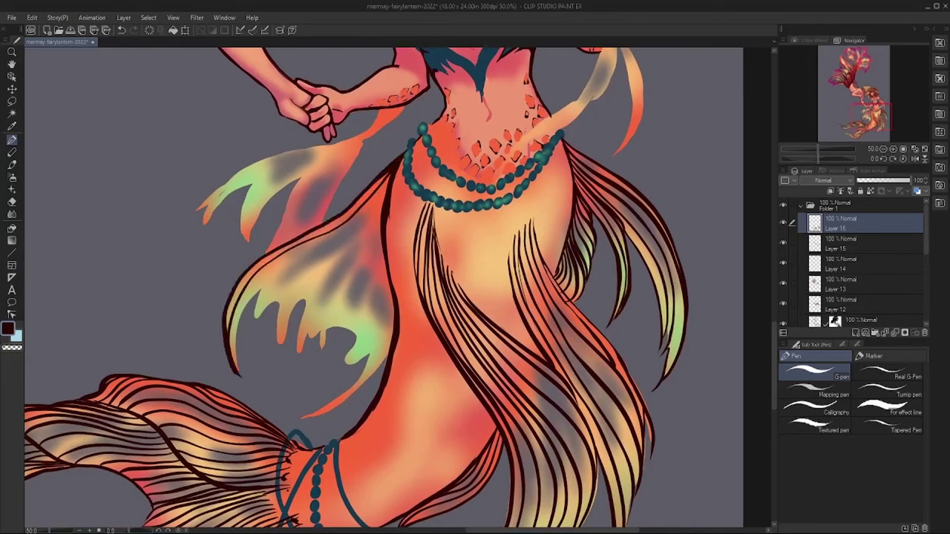
left_click_drag(391, 177, 234, 375)
left_click_drag(384, 202, 245, 319)
mouse_move(383, 221)
left_mouse_down()
mouse_move(280, 305)
mouse_move(297, 354)
left_mouse_up()
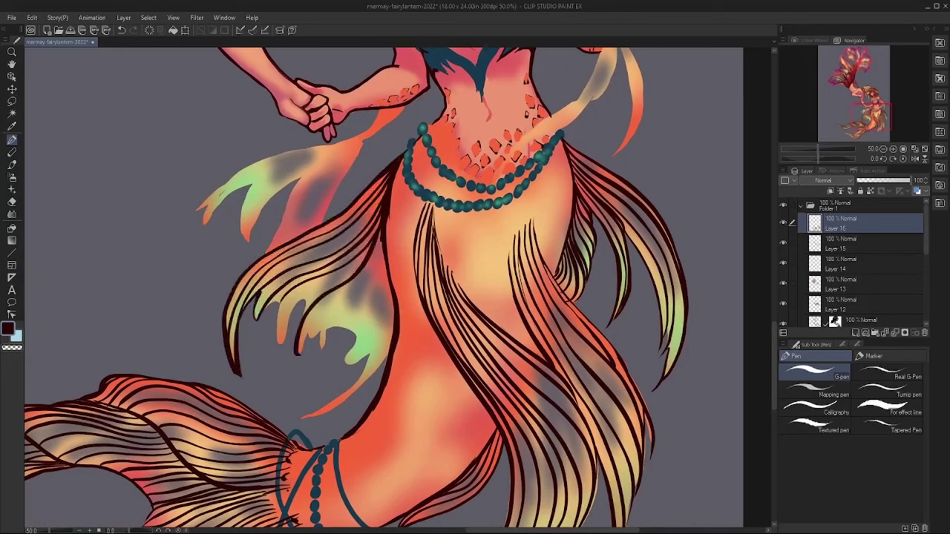
mouse_move(383, 239)
left_mouse_down()
mouse_move(317, 334)
mouse_move(356, 392)
mouse_move(338, 363)
left_mouse_up()
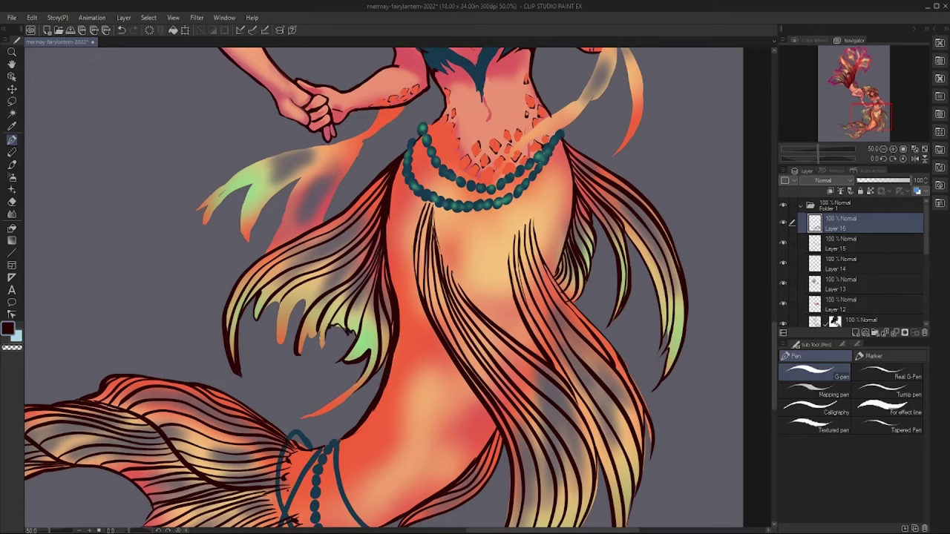
left_click_drag(325, 331, 306, 353)
left_click_drag(306, 300, 276, 354)
left_click_drag(277, 298, 264, 310)
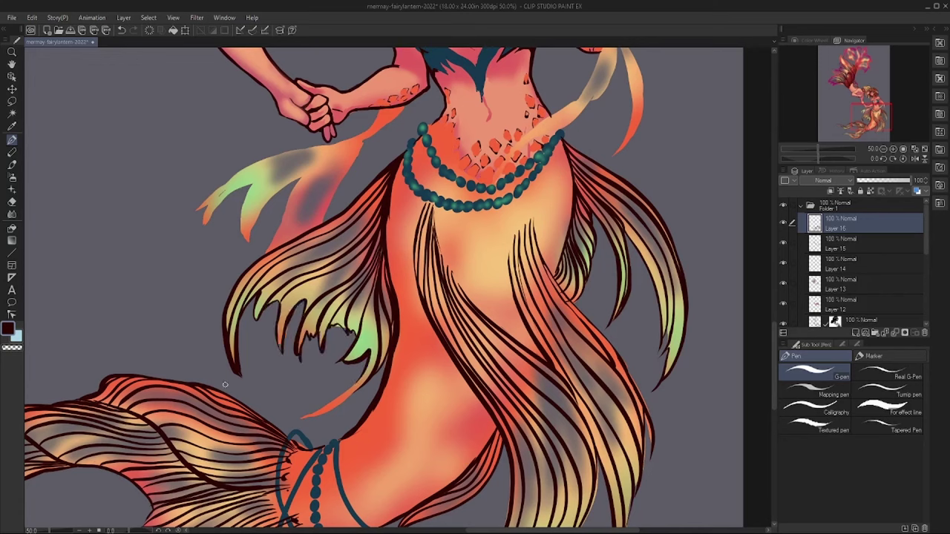
- Ink the forearm fin trailing below the clasped hands, outlining both its lobes and drawing rays out to the forked tips
mouse_move(400, 109)
left_mouse_down()
mouse_move(333, 162)
mouse_move(323, 221)
left_mouse_up()
left_click_drag(357, 144, 310, 217)
mouse_move(345, 151)
left_mouse_down()
mouse_move(296, 221)
mouse_move(285, 213)
left_mouse_up()
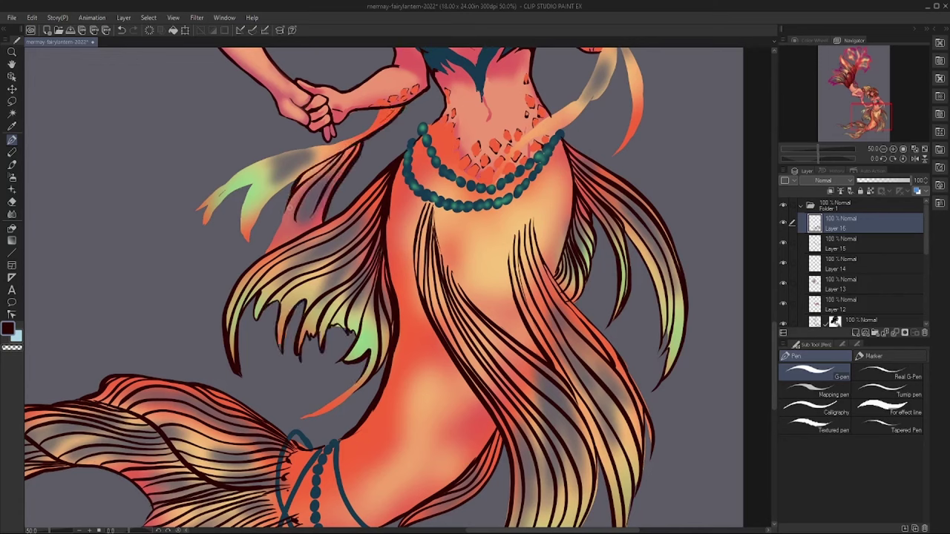
mouse_move(394, 110)
left_mouse_down()
mouse_move(232, 175)
mouse_move(191, 216)
left_mouse_up()
mouse_move(221, 191)
left_mouse_down()
mouse_move(190, 220)
mouse_move(203, 236)
left_mouse_up()
left_click_drag(267, 169, 216, 206)
left_click_drag(310, 148, 227, 191)
mouse_move(326, 147)
left_mouse_down()
mouse_move(246, 192)
mouse_move(288, 186)
left_mouse_up()
left_click_drag(289, 183, 251, 233)
left_click_drag(335, 148, 248, 240)
left_click_drag(256, 181, 242, 246)
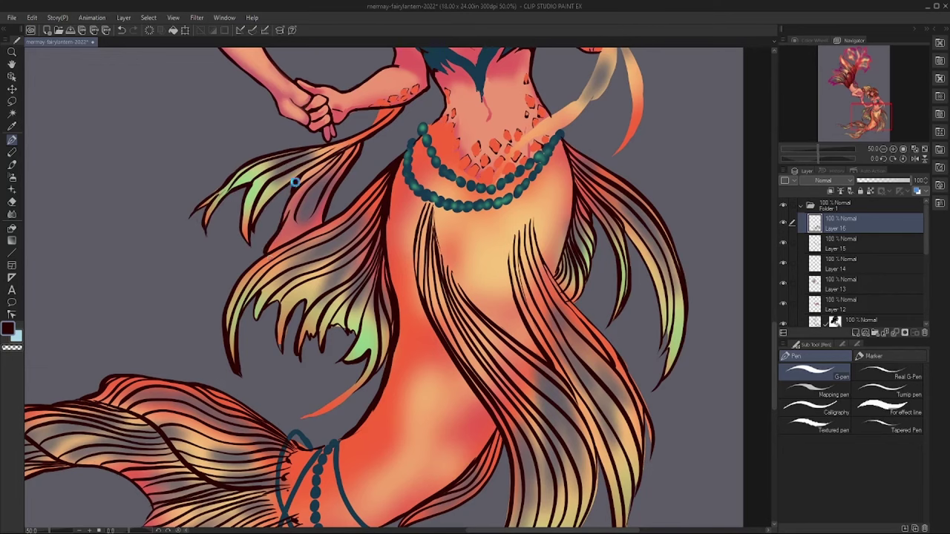
- Ink the rays and outline of the thin fin flowing from the redhead's other forearm across her waist
left_click_drag(273, 208, 80, 335)
mouse_move(416, 131)
left_mouse_down()
mouse_move(381, 224)
mouse_move(454, 194)
mouse_move(423, 276)
left_mouse_up()
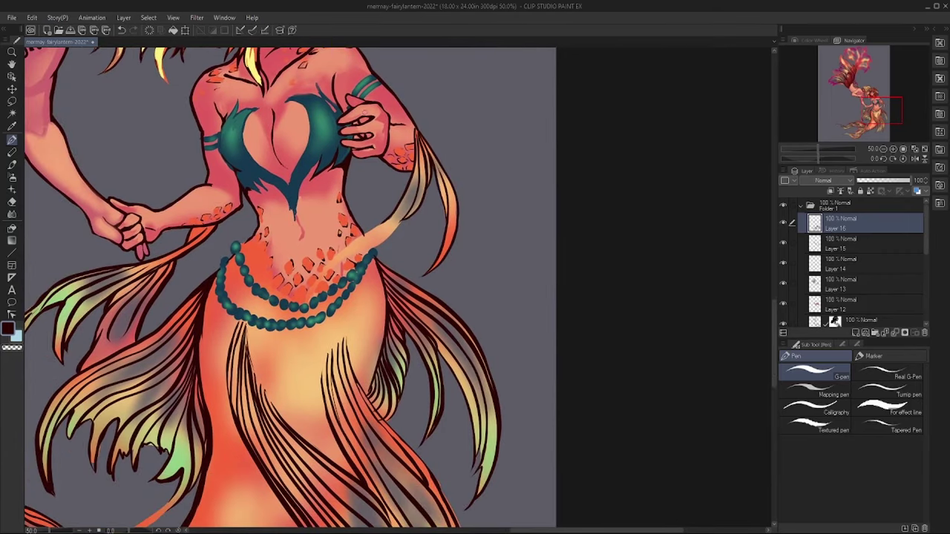
left_click_drag(407, 209, 314, 286)
left_click_drag(415, 165, 407, 209)
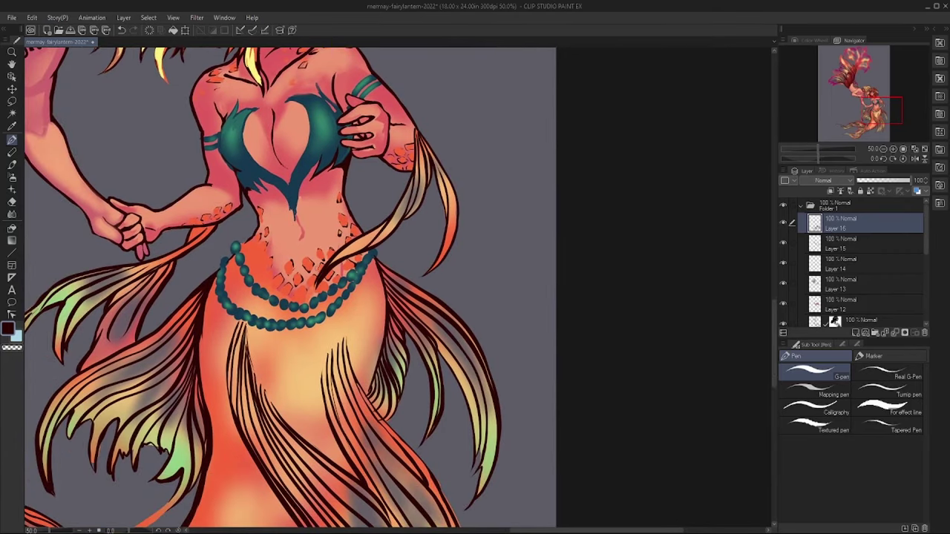
- Add a clipping layer above the fin line art and airbrush the tail and fin lines red
scroll(149, 245, "down", 3)
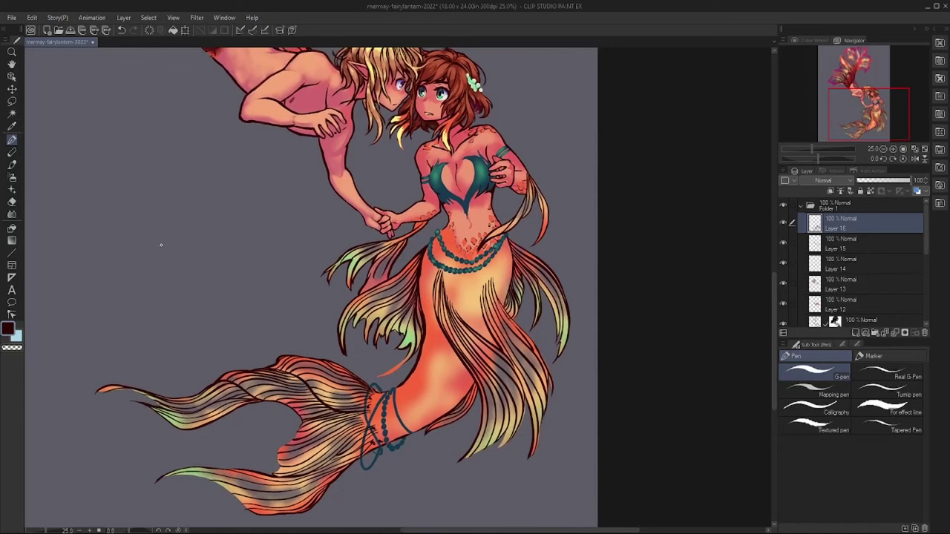
key("ctrl+shift+n")
left_click(7, 328)
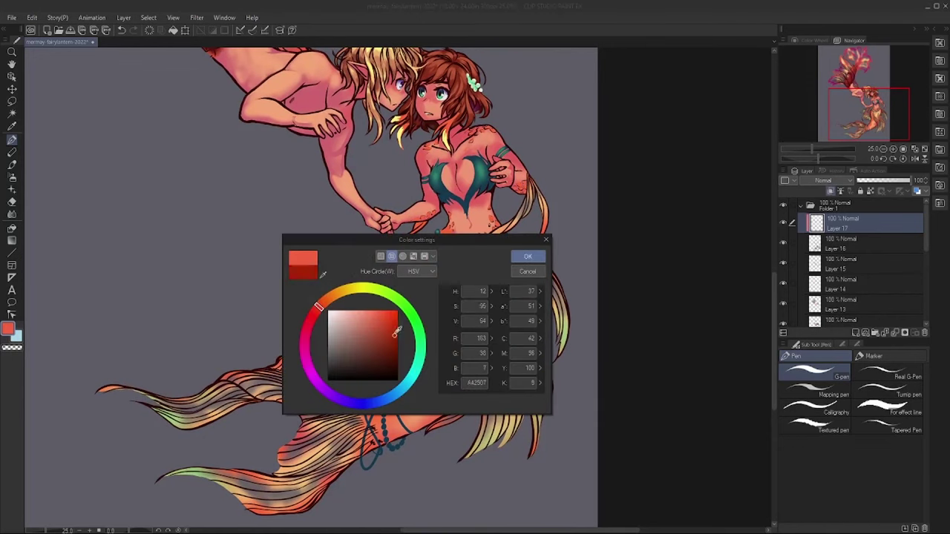
left_click(378, 333)
left_click(526, 254)
key("b")
mouse_move(542, 267)
left_mouse_down()
mouse_move(497, 326)
mouse_move(400, 252)
mouse_move(253, 486)
left_mouse_up()
- Sample a pale yellow and airbrush it over the lines of the hip, forearm and tail fins
scroll(324, 304, "up", 2)
left_click(371, 326, "alt")
mouse_move(371, 327)
left_mouse_down()
mouse_move(349, 393)
mouse_move(400, 411)
left_mouse_up()
mouse_move(549, 304)
left_mouse_down()
mouse_move(523, 445)
mouse_move(445, 385)
left_mouse_up()
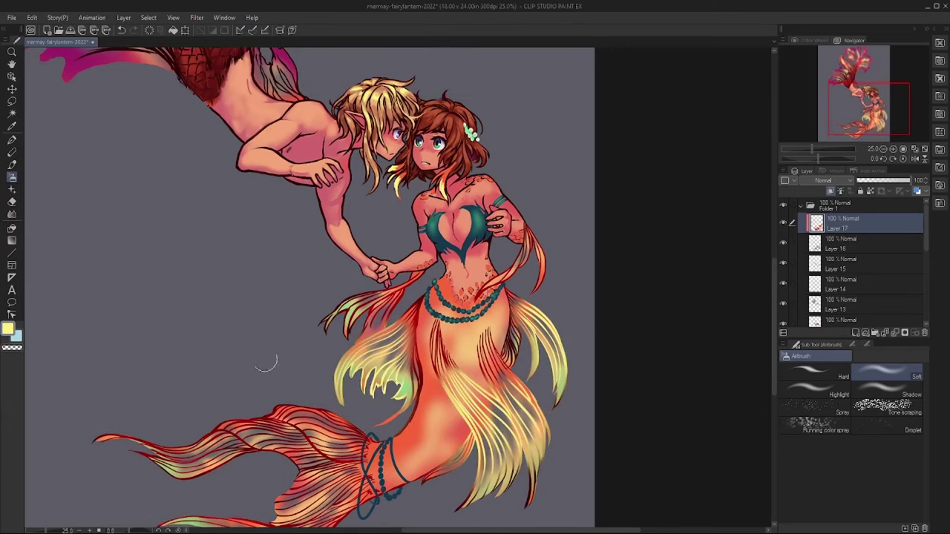
left_click_drag(534, 215, 490, 289)
left_click_drag(416, 274, 334, 326)
mouse_move(341, 408)
left_mouse_down()
mouse_move(289, 427)
mouse_move(348, 475)
left_mouse_up()
scroll(319, 445, "down", 2)
mouse_move(326, 423)
left_mouse_down()
mouse_move(171, 364)
mouse_move(104, 356)
left_mouse_up()
- Airbrush red into the line art toward the tips of the hip, forearm and tail fins
left_click(7, 329)
left_click(386, 333)
left_click(521, 255)
left_click_drag(552, 263, 560, 308)
mouse_move(548, 371)
left_mouse_down()
mouse_move(462, 431)
mouse_move(460, 388)
mouse_move(315, 268)
mouse_move(401, 200)
left_mouse_up()
mouse_move(510, 167)
left_mouse_down()
mouse_move(434, 171)
mouse_move(512, 241)
mouse_move(454, 253)
mouse_move(345, 343)
mouse_move(287, 408)
mouse_move(303, 326)
mouse_move(117, 374)
left_mouse_up()
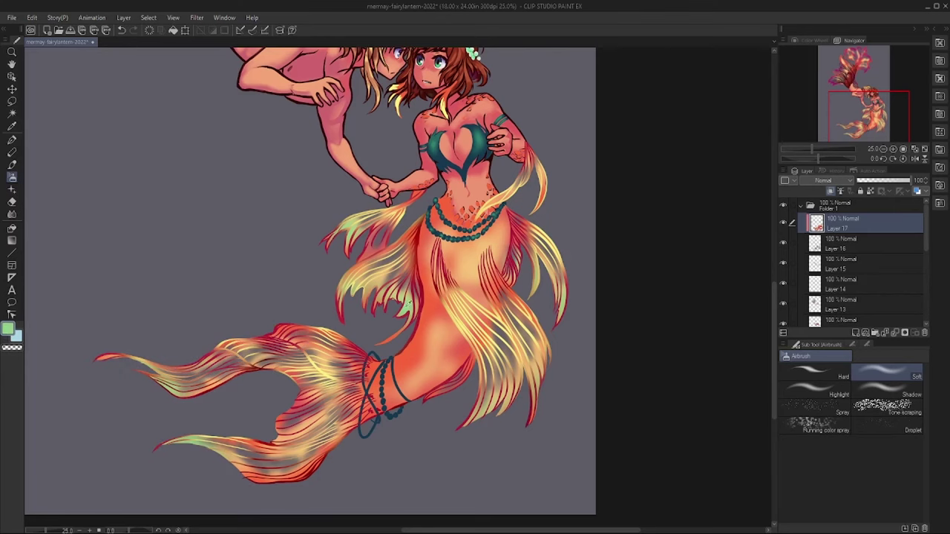
- Tint the line art at the outermost fin and tail tips teal green, and save the file
left_click(7, 329)
left_click(419, 337)
left_click(530, 255)
left_click_drag(557, 293, 563, 321)
left_click_drag(330, 251, 350, 226)
mouse_move(512, 390)
left_mouse_down()
mouse_move(463, 423)
mouse_move(528, 423)
left_mouse_up()
left_click_drag(223, 437, 160, 445)
left_click_drag(133, 368, 176, 343)
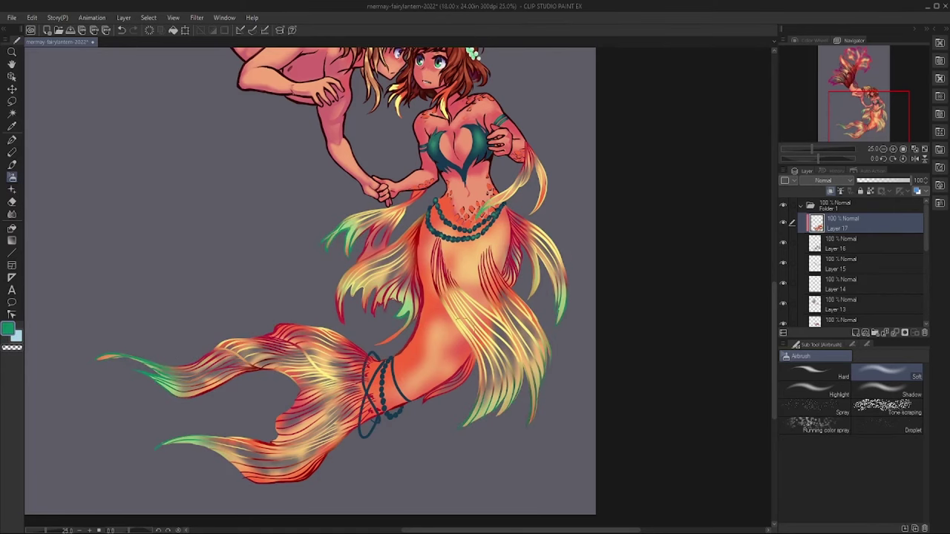
scroll(186, 271, "up", 2)
key("ctrl+s")
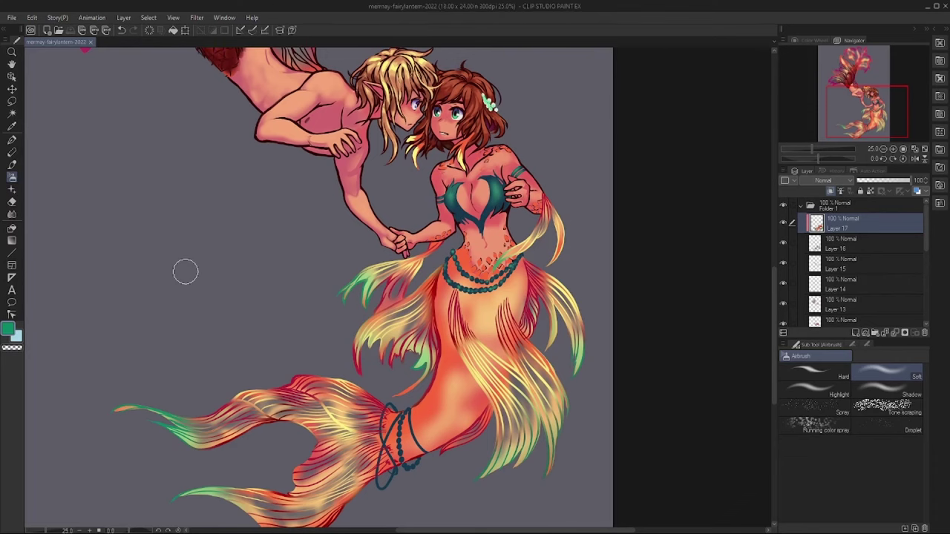
- Add a new layer above Layer 15 and airbrush soft crimson scale spots along the redhead's hip and light orange spots around the waist
left_click(816, 263)
left_click(854, 332)
scroll(534, 272, "up", 3)
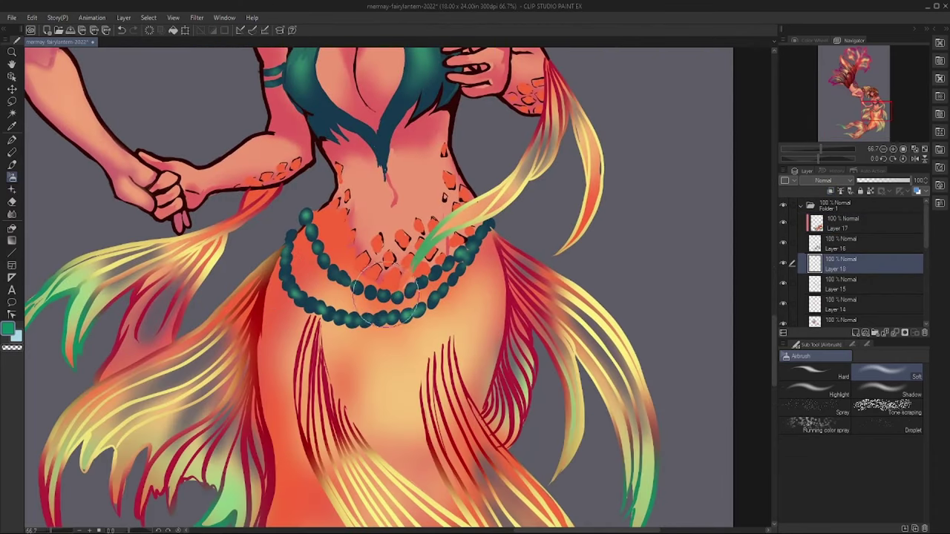
mouse_move(490, 241)
left_mouse_down()
mouse_move(498, 324)
mouse_move(475, 401)
left_mouse_up()
mouse_move(401, 241)
left_mouse_down()
mouse_move(451, 180)
mouse_move(387, 273)
mouse_move(339, 167)
mouse_move(339, 298)
left_mouse_up()
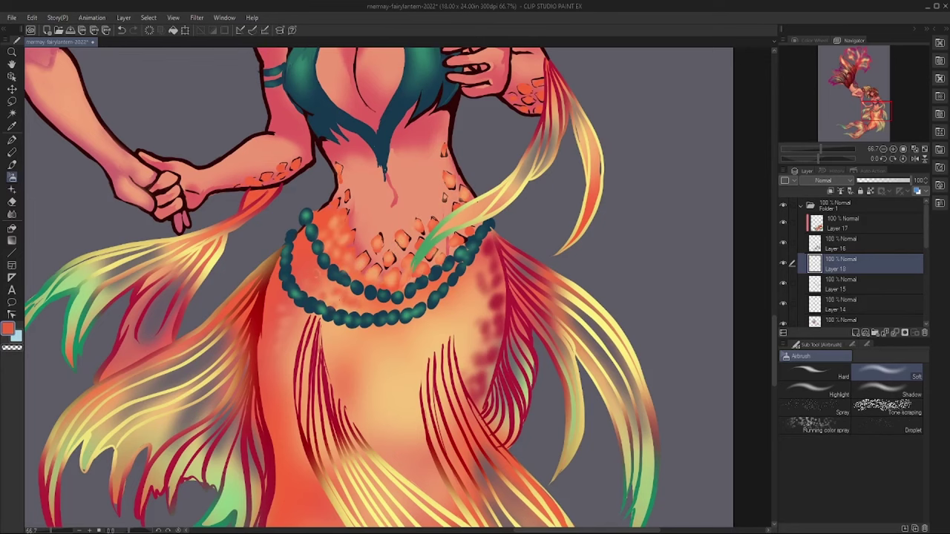
- Extend the soft airbrushed scale spots over the front of the hips and down the redhead's tail, and save the file
mouse_move(473, 274)
left_mouse_down()
mouse_move(463, 342)
mouse_move(438, 367)
left_mouse_up()
mouse_move(438, 367)
left_mouse_down()
mouse_move(413, 265)
mouse_move(282, 375)
left_mouse_up()
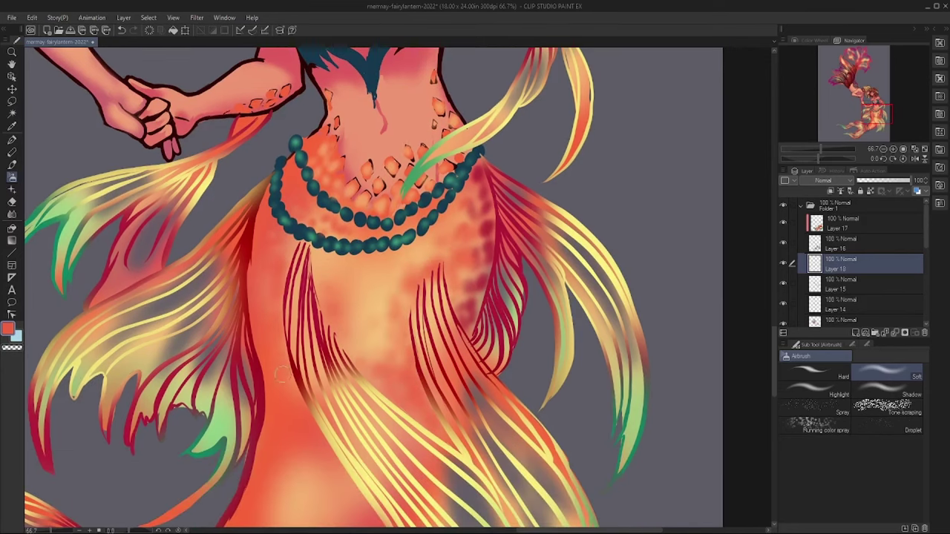
left_click_drag(315, 219, 327, 271)
key("ctrl+minus")
left_click_drag(333, 223, 323, 264)
left_click_drag(371, 278, 290, 419)
key("ctrl+minus")
mouse_move(327, 199)
left_mouse_down()
mouse_move(304, 230)
mouse_move(317, 278)
left_mouse_up()
left_click_drag(297, 364, 263, 386)
key("ctrl+s")
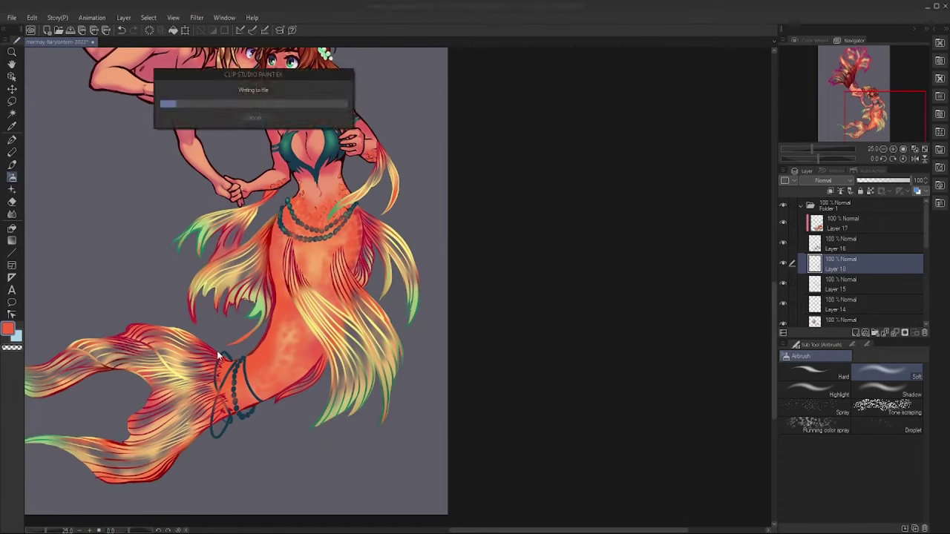
- Collapse the character folder and show the bg folder behind the merfolk
key("ctrl+minus")
left_click(801, 205)
left_click(782, 264)
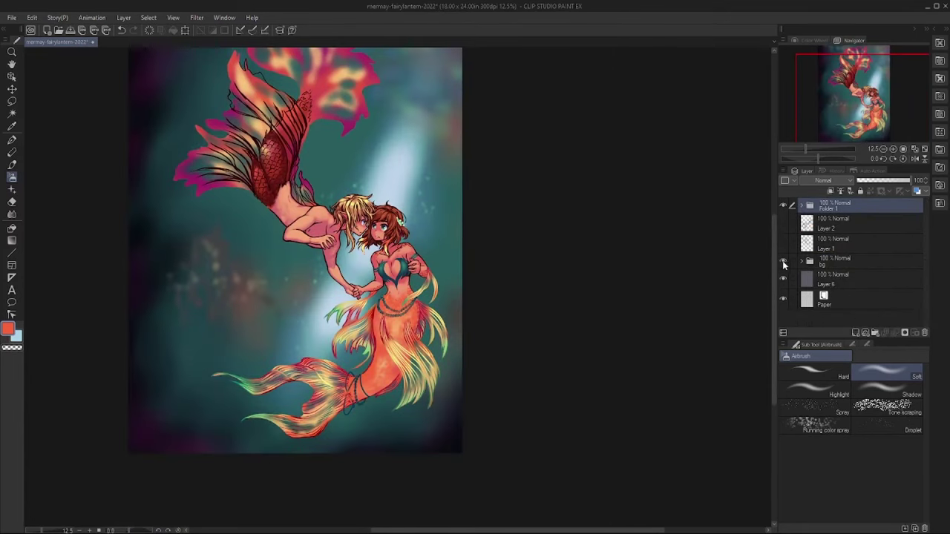
- Add a mask to the green 32% Overlay layer in the bg folder and airbrush away part of its tint
left_click(800, 261)
left_click(853, 317)
left_click(782, 317)
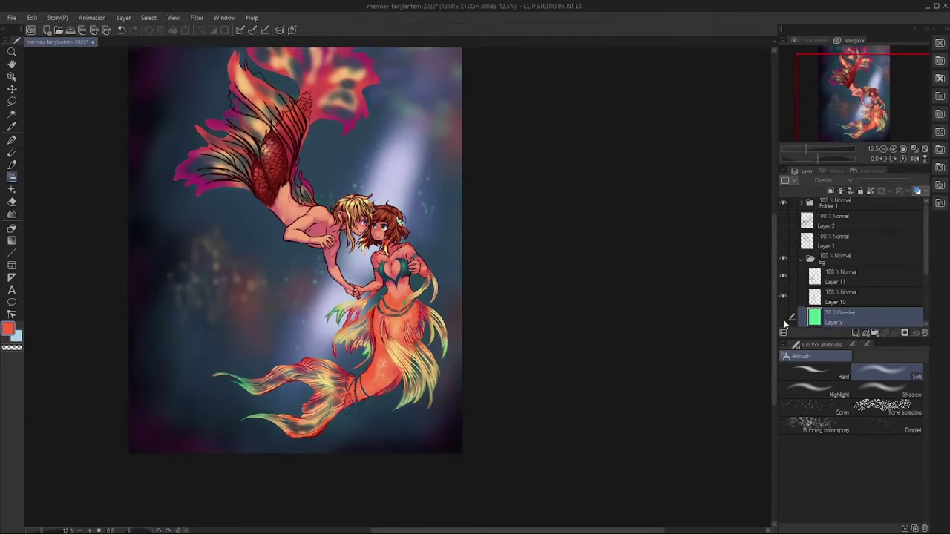
left_click(784, 317)
left_click(864, 332)
mouse_move(250, 318)
left_mouse_down()
mouse_move(319, 96)
mouse_move(297, 296)
mouse_move(223, 386)
left_mouse_up()
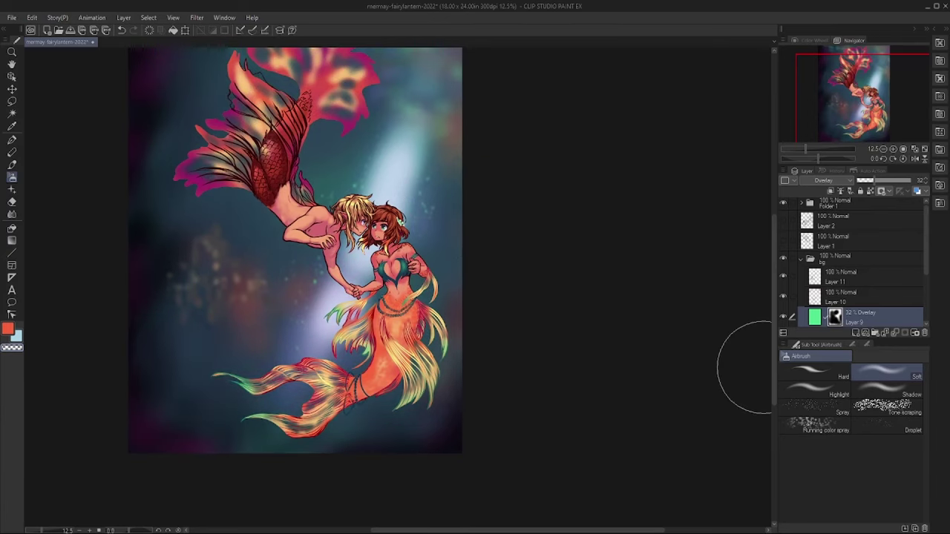
- Add a layer clipped to the character folder and airbrush dark purple shadows over both merfolk's tails and bodies
key("ctrl+shift+n")
left_click(233, 413, "alt")
mouse_move(233, 414)
left_mouse_down()
mouse_move(420, 383)
mouse_move(382, 433)
mouse_move(384, 381)
mouse_move(406, 322)
mouse_move(252, 426)
left_mouse_up()
left_click_drag(296, 126, 222, 238)
left_click_drag(282, 156, 334, 275)
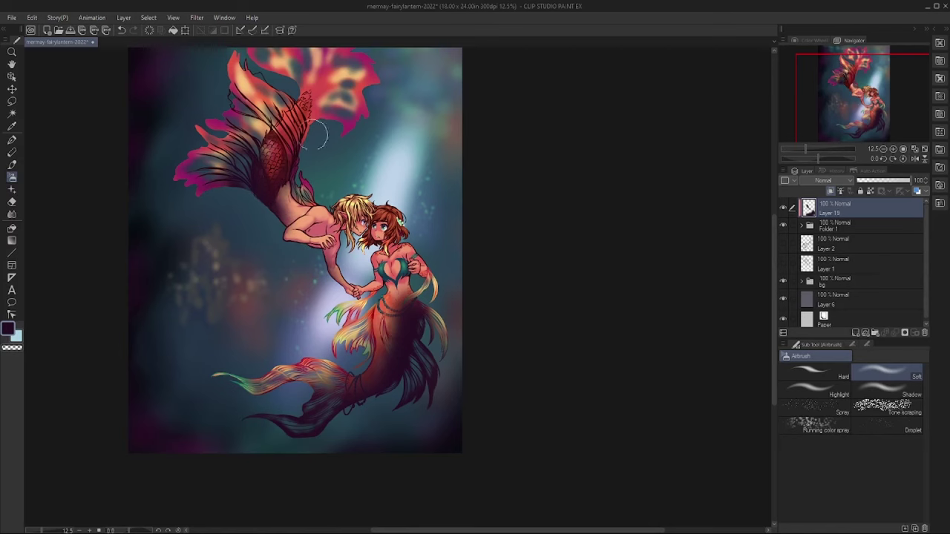
left_click_drag(356, 60, 253, 178)
- Lower the clipped shadow layer's opacity to 50% and hide it
left_click(831, 180)
left_click(831, 190)
left_click_drag(909, 181, 883, 181)
left_click(782, 207)
- Hide the background and, on a new layer in the character folder, ink the first contours of the merman's tail fin
scroll(209, 213, "up", 3)
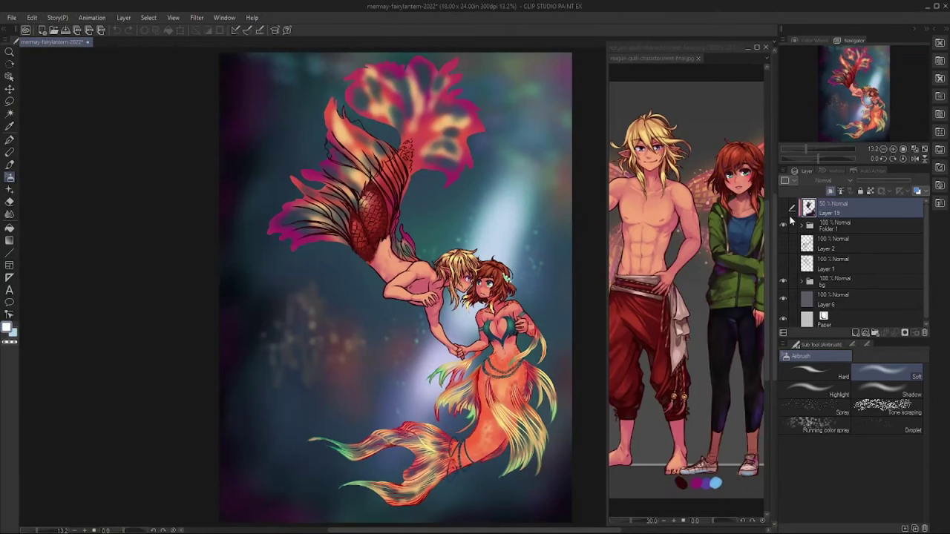
left_click(810, 281)
left_click(801, 304)
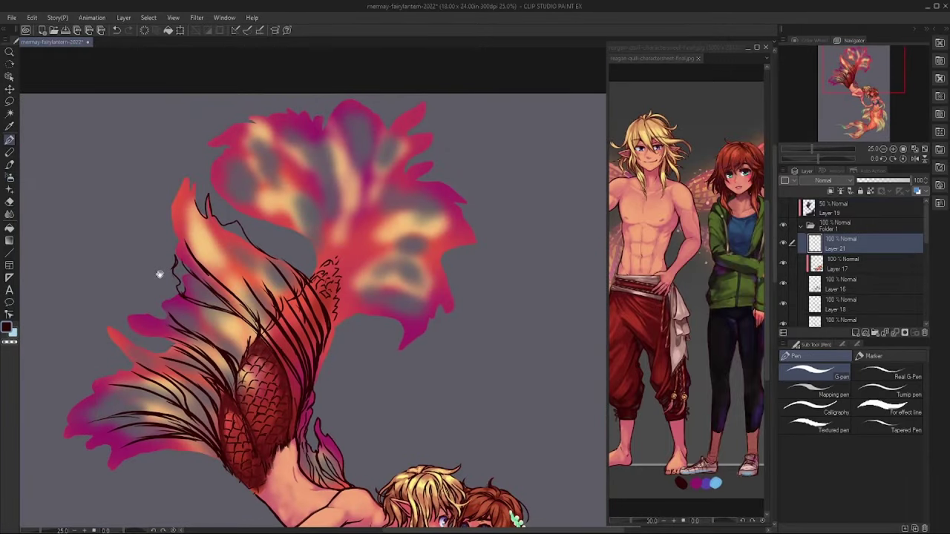
scroll(270, 329, "up", 1)
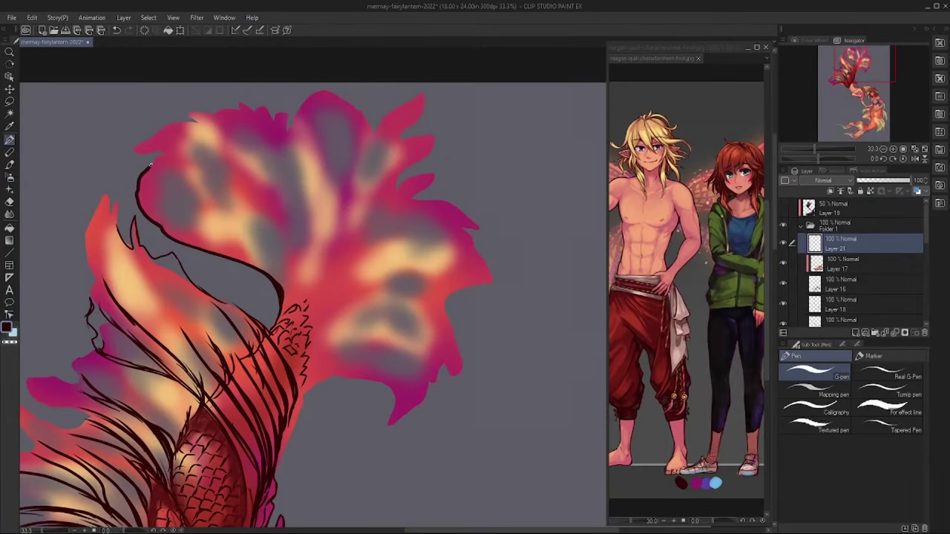
left_click_drag(298, 296, 303, 180)
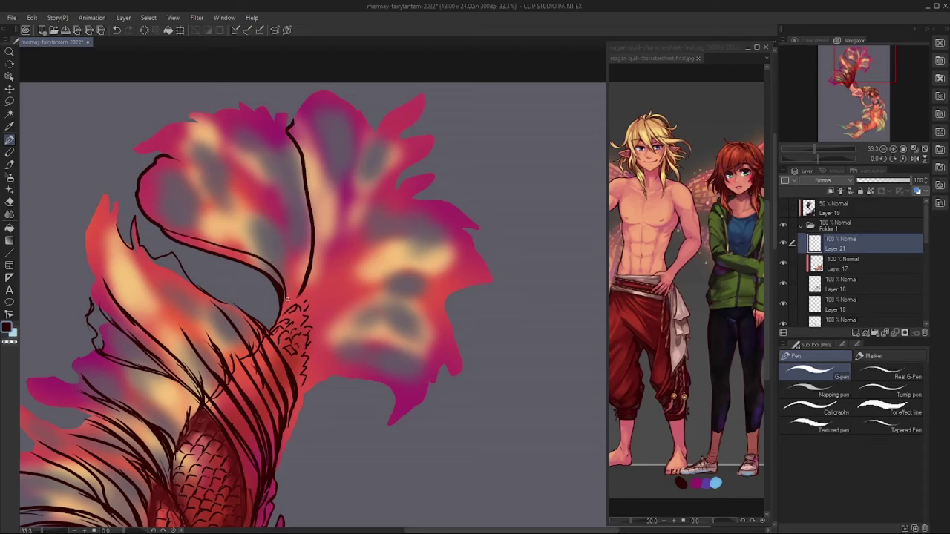
- Ink the curved rays and ragged upper edge of the first two lobes of the merman's tail fin
mouse_move(287, 298)
left_mouse_down()
mouse_move(233, 232)
mouse_move(292, 286)
mouse_move(163, 164)
left_mouse_up()
left_click_drag(294, 246, 177, 159)
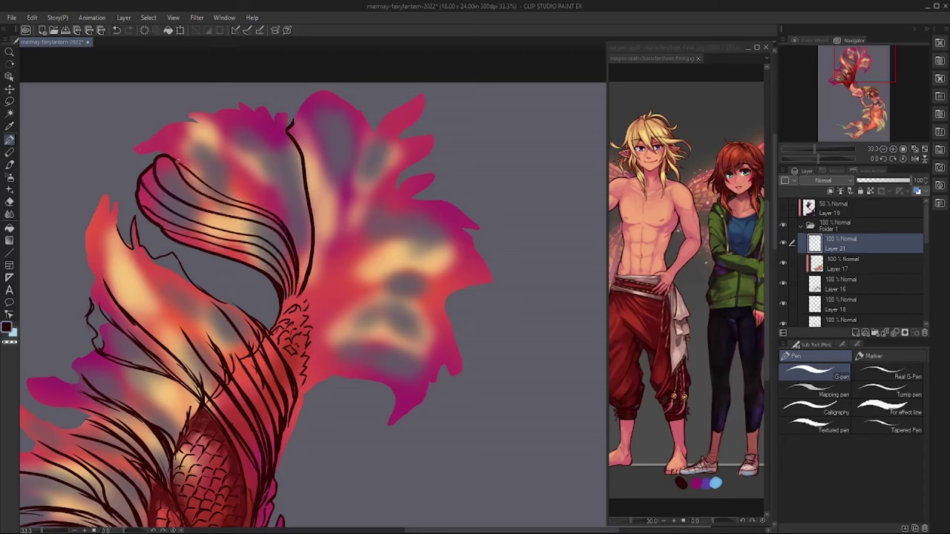
mouse_move(279, 218)
left_mouse_down()
mouse_move(159, 141)
mouse_move(187, 123)
left_mouse_up()
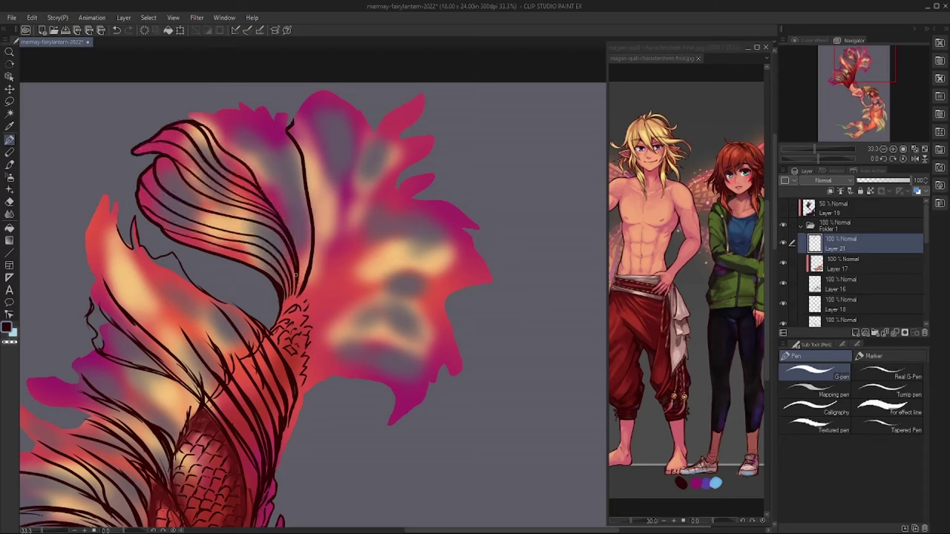
left_click_drag(268, 107, 306, 289)
left_click_drag(285, 126, 293, 165)
- Ink the rounded middle lobe and the three pointed tips beside it on the merman's tail fin, with rays to the base
mouse_move(309, 305)
left_mouse_down()
mouse_move(372, 125)
mouse_move(356, 105)
left_mouse_up()
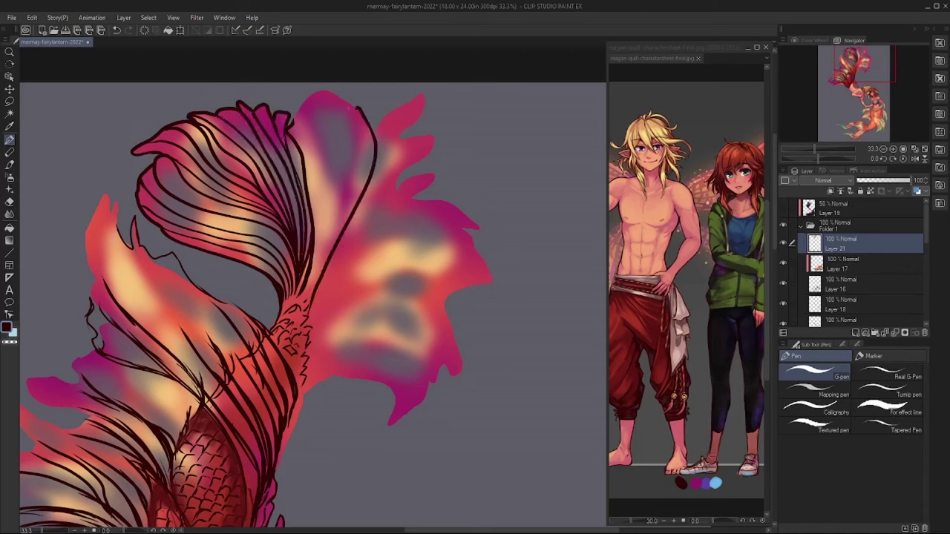
left_click_drag(304, 295, 317, 160)
mouse_move(314, 255)
left_mouse_down()
mouse_move(330, 120)
mouse_move(349, 103)
left_mouse_up()
mouse_move(312, 279)
left_mouse_down()
mouse_move(361, 123)
mouse_move(372, 139)
left_mouse_up()
mouse_move(307, 301)
left_mouse_down()
mouse_move(319, 264)
mouse_move(416, 198)
mouse_move(338, 265)
left_mouse_up()
mouse_move(360, 202)
left_mouse_down()
mouse_move(423, 90)
mouse_move(434, 147)
left_mouse_up()
left_click_drag(435, 148, 326, 274)
left_click_drag(356, 230, 428, 138)
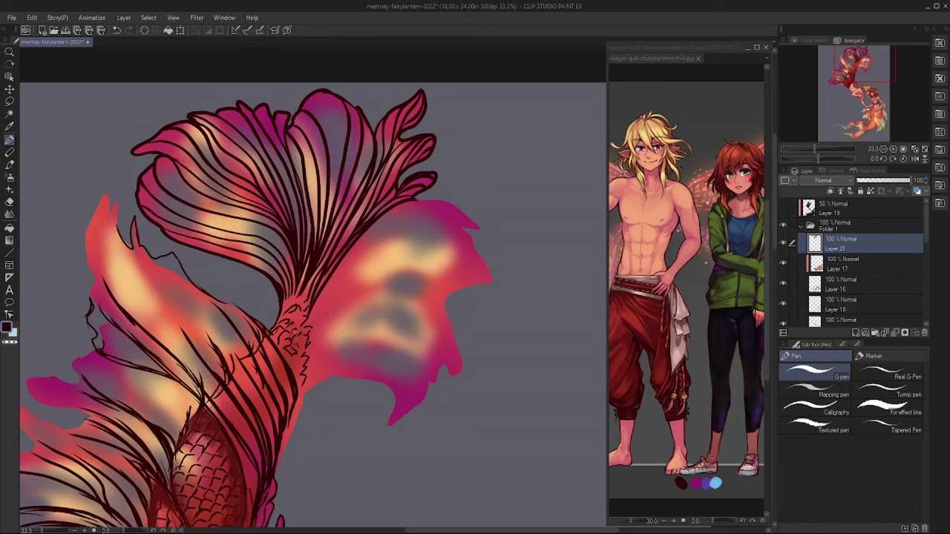
- Outline the last wide lobe of the merman's tail fin and divide it with a few main rays
mouse_move(301, 389)
left_mouse_down()
mouse_move(225, 322)
mouse_move(317, 331)
left_mouse_up()
left_click_drag(376, 308, 412, 202)
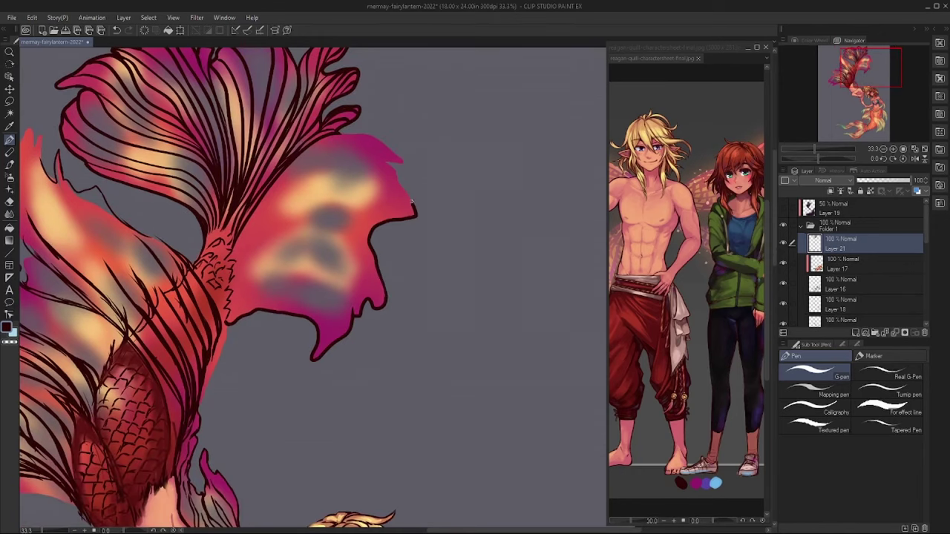
left_click_drag(278, 191, 341, 136)
left_click_drag(266, 226, 384, 162)
left_click_drag(228, 255, 404, 212)
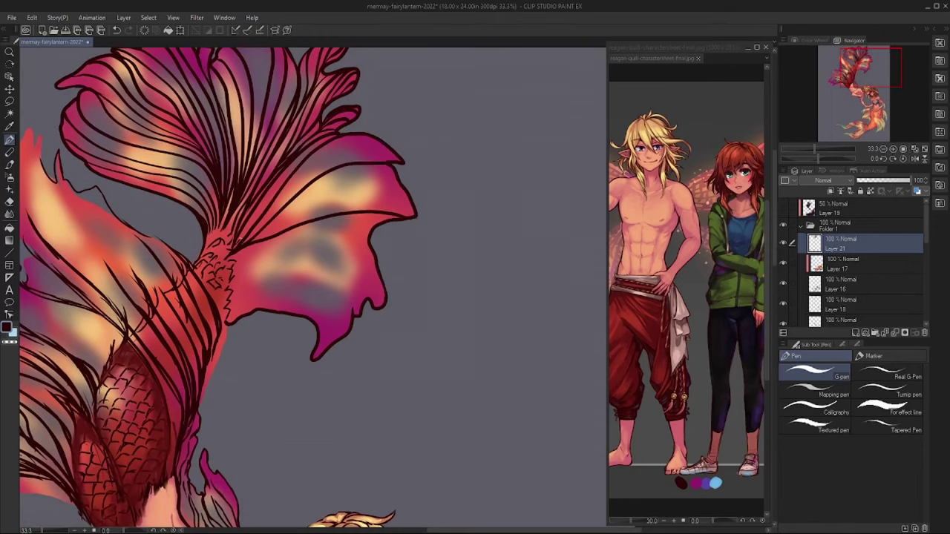
- Fill the upper sections of the last tail fin lobe with fine rays running out to the pointed edge
left_click_drag(242, 238, 298, 159)
left_click_drag(270, 215, 367, 136)
left_click_drag(310, 181, 392, 145)
left_click_drag(247, 247, 322, 177)
left_click_drag(270, 236, 392, 166)
left_click_drag(258, 244, 399, 179)
left_click_drag(332, 213, 403, 187)
left_click_drag(383, 213, 417, 194)
- Ink curved rays through the lower section of the last tail fin lobe, down to its drooping tip
mouse_move(229, 252)
left_mouse_down()
mouse_move(353, 271)
mouse_move(371, 298)
left_mouse_up()
mouse_move(245, 261)
left_mouse_down()
mouse_move(375, 248)
mouse_move(374, 231)
left_mouse_up()
left_click_drag(283, 234, 378, 219)
left_click_drag(229, 287, 258, 319)
left_click_drag(255, 270, 355, 312)
left_click_drag(228, 262, 340, 316)
left_click_drag(226, 255, 356, 307)
left_click_drag(226, 298, 345, 333)
left_click_drag(245, 279, 350, 317)
left_click_drag(298, 279, 350, 310)
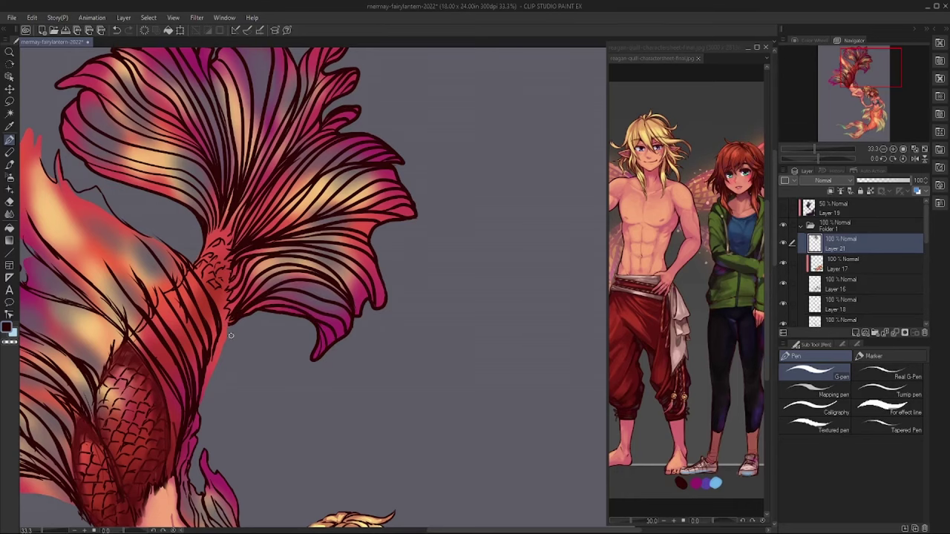
- Add a layer mask to Layer 13 and erase the old lines from the merman's hip fins
key("ctrl+minus")
scroll(853, 282, "down", 3)
left_click(791, 304)
left_click(911, 328)
left_click_drag(327, 199, 298, 267)
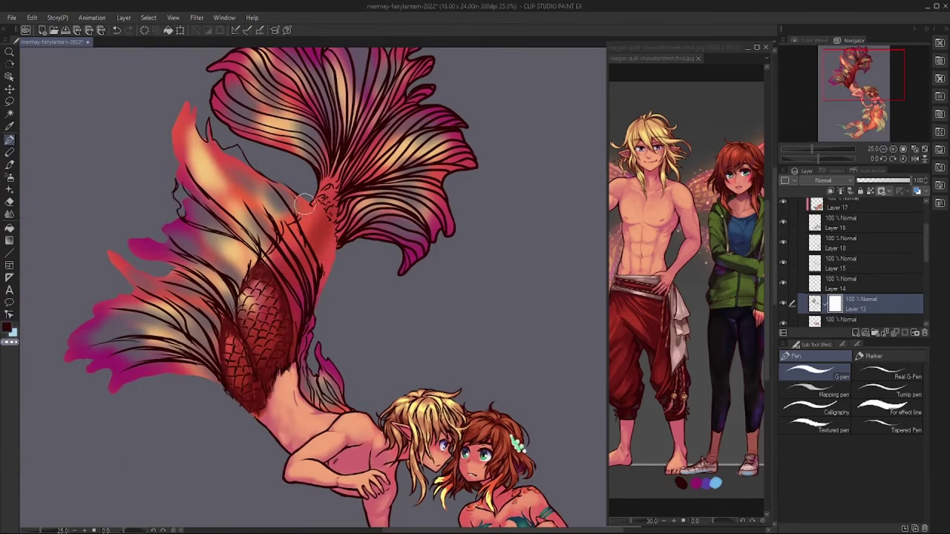
left_click_drag(195, 164, 285, 288)
mouse_move(319, 227)
left_mouse_down()
mouse_move(264, 330)
mouse_move(210, 361)
mouse_move(104, 349)
left_mouse_up()
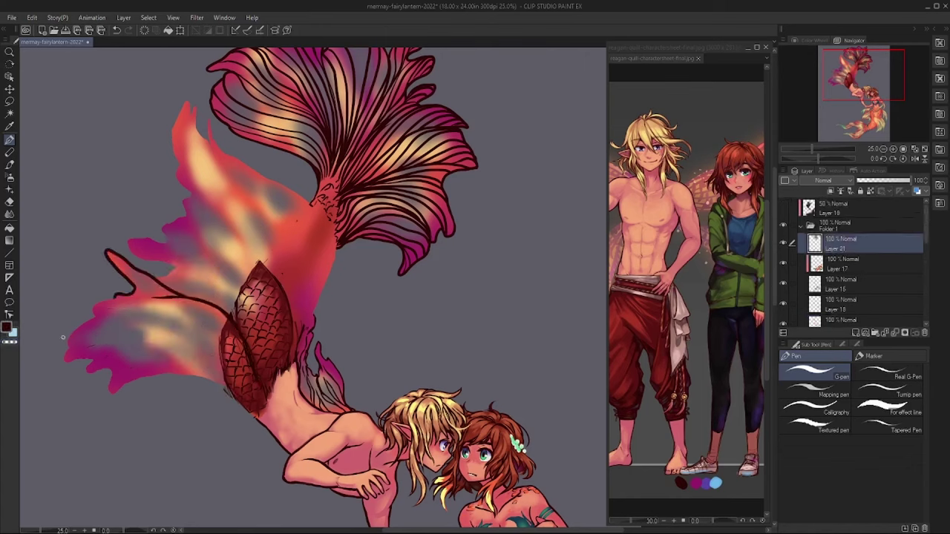
- Ink the ragged outer edge of the merman's lowest hip fin on Layer 21 and save the illustration
left_click_drag(68, 358, 186, 394)
left_click_drag(166, 296, 248, 373)
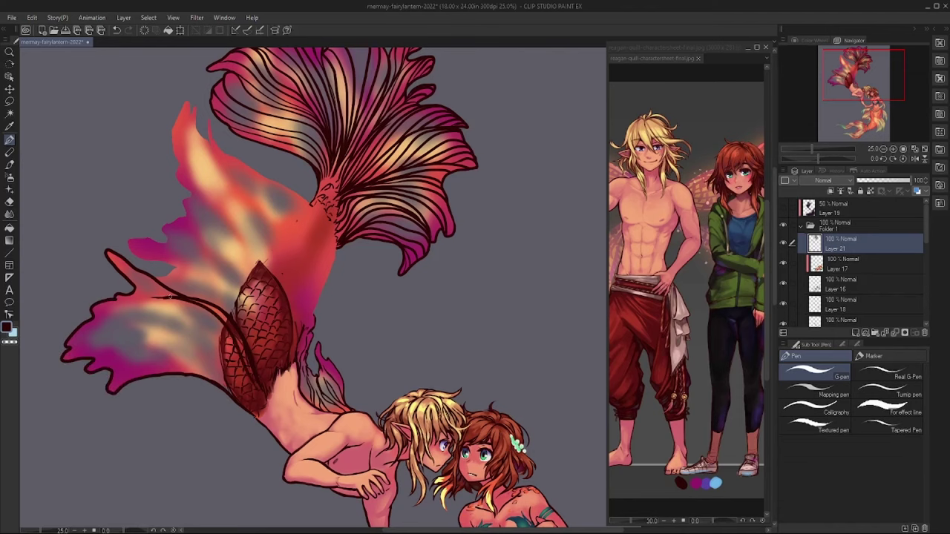
key("ctrl+s")
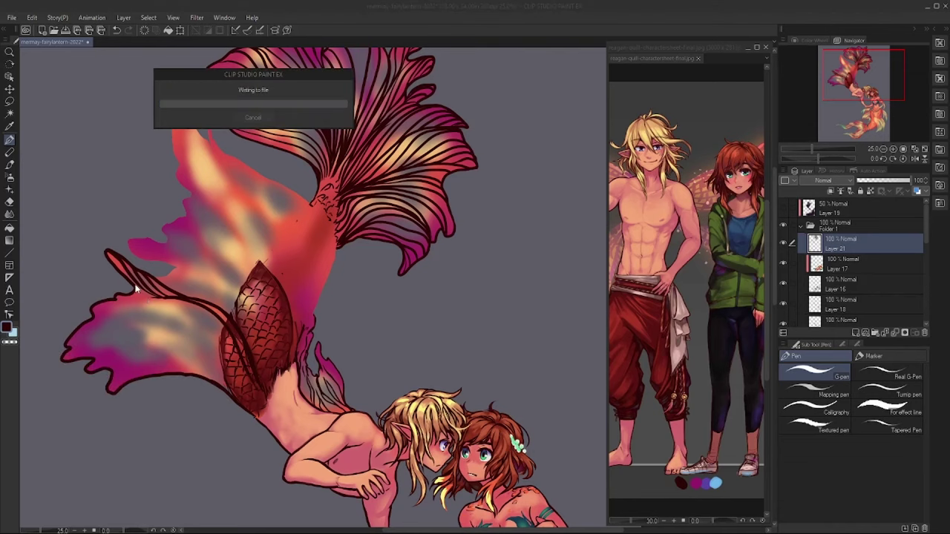
- Fill the outlined lowest hip fin with curved rays running from the waist to its pointed edge
left_click_drag(171, 333, 356, 445)
left_click_drag(402, 215, 392, 369)
left_click_drag(406, 268, 404, 371)
left_click_drag(415, 279, 479, 340)
left_click_drag(411, 297, 474, 394)
left_click_drag(405, 319, 460, 400)
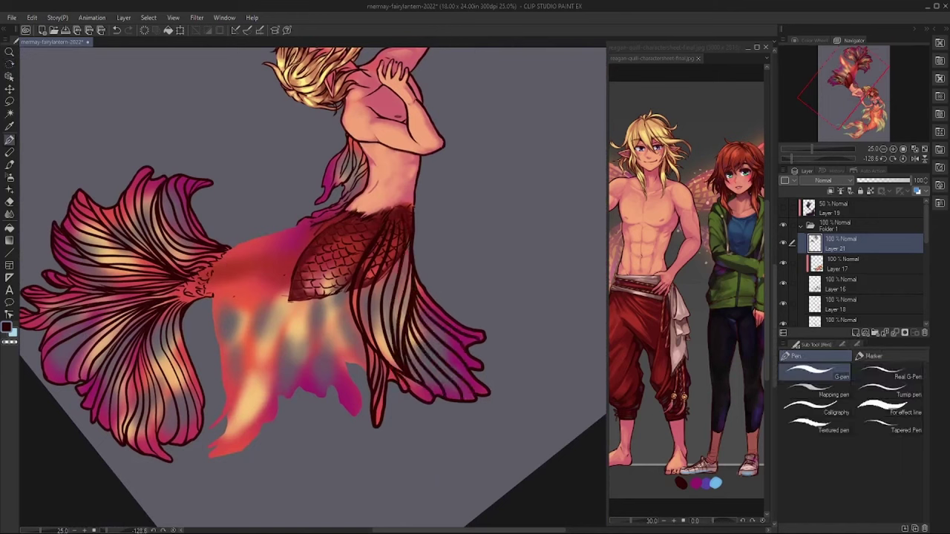
- Outline the middle hip fin behind the scaled thigh and fill it with rays down to the ragged edge
left_click_drag(341, 293, 349, 362)
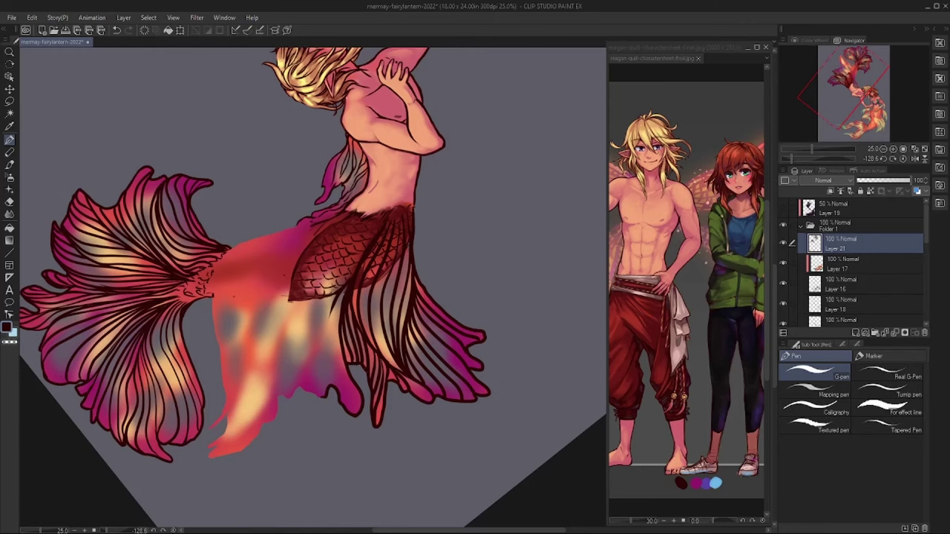
left_click_drag(319, 233, 278, 407)
left_click_drag(341, 290, 340, 395)
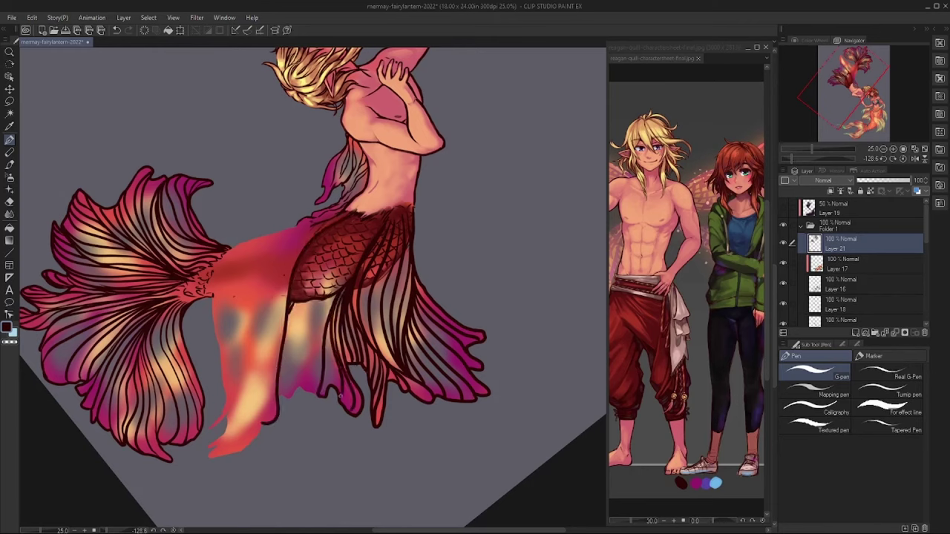
mouse_move(336, 292)
left_mouse_down()
mouse_move(276, 399)
mouse_move(297, 391)
mouse_move(284, 394)
left_mouse_up()
left_click_drag(312, 299, 282, 362)
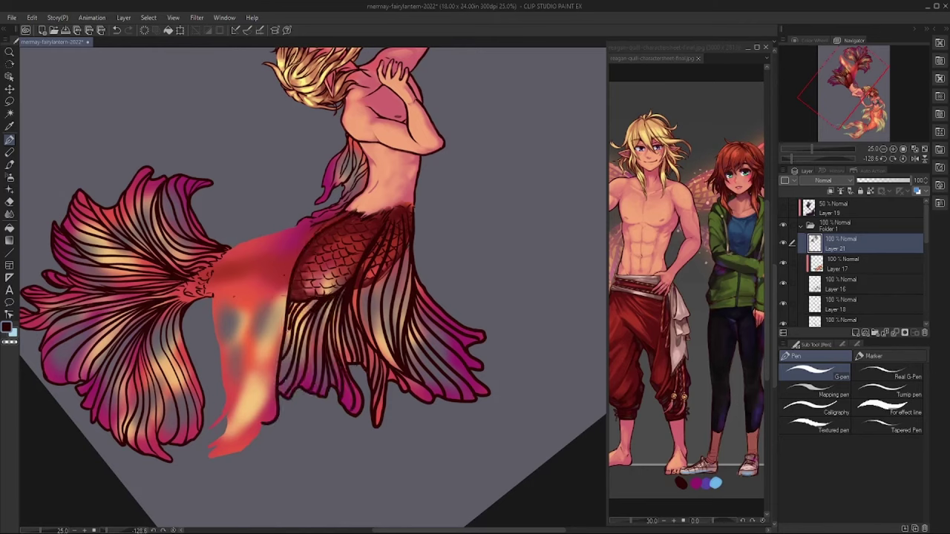
- Outline the long hip fin that drapes across the tail, including its trailing tip
left_click_drag(342, 211, 261, 425)
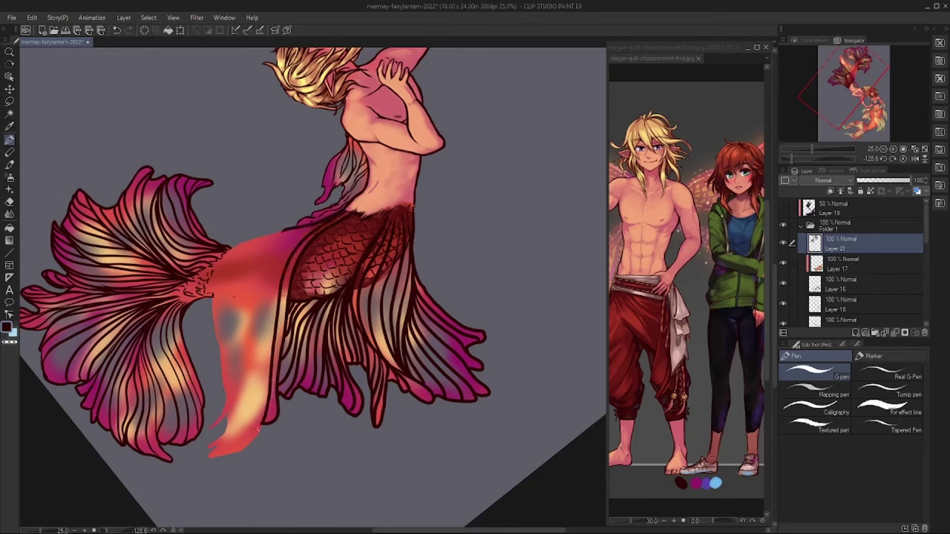
left_click_drag(210, 443, 224, 406)
left_click_drag(224, 410, 212, 316)
- Fill the long draping hip fin with flowing rays from the waist down to the tip
left_click_drag(293, 246, 234, 449)
left_click_drag(313, 228, 251, 342)
left_click_drag(284, 251, 225, 434)
mouse_move(307, 228)
left_mouse_down()
mouse_move(219, 348)
mouse_move(213, 328)
left_mouse_up()
mouse_move(286, 230)
left_mouse_down()
mouse_move(233, 246)
mouse_move(224, 385)
left_mouse_up()
left_click_drag(256, 299, 224, 414)
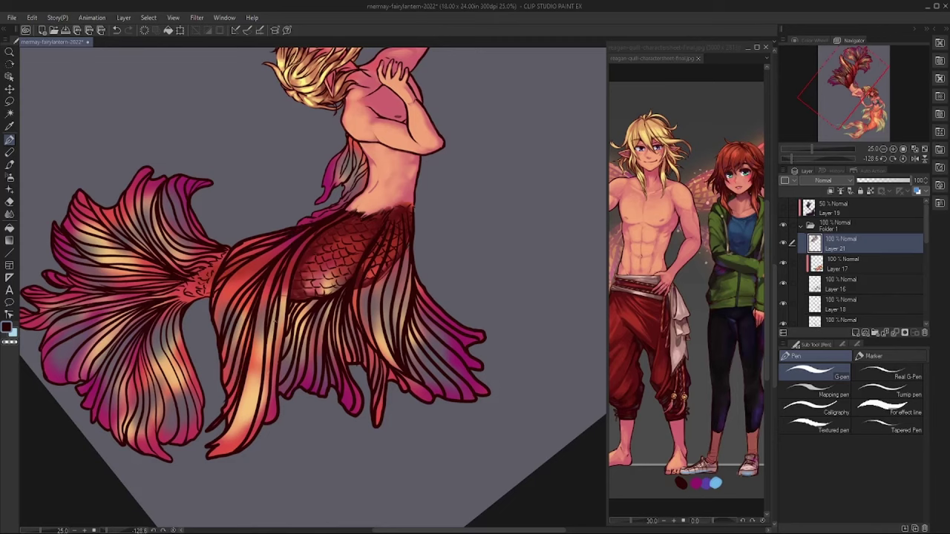
left_click_drag(263, 346, 239, 409)
left_click_drag(273, 278, 257, 321)
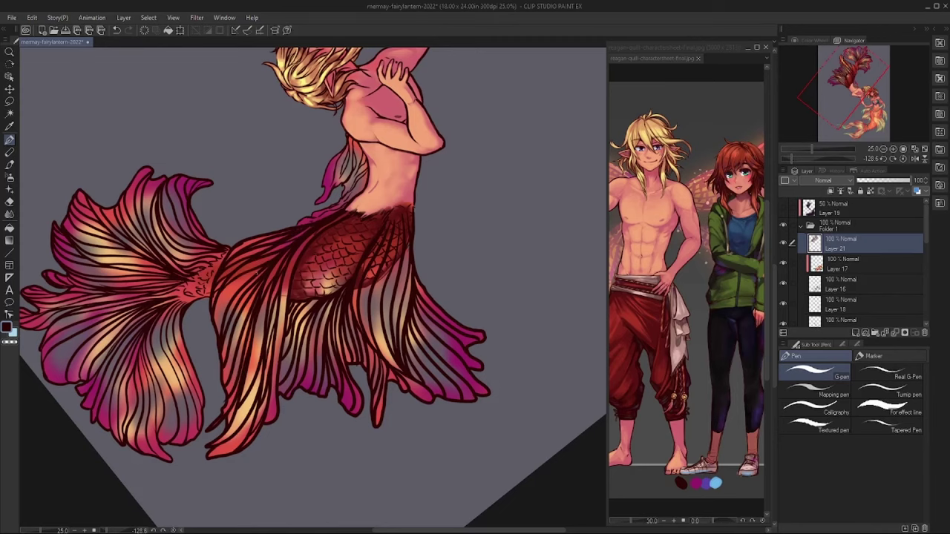
- Add a layer clipped to the fin line art and airbrush the lines magenta with the reference sheet's swatch
key("ctrl+0")
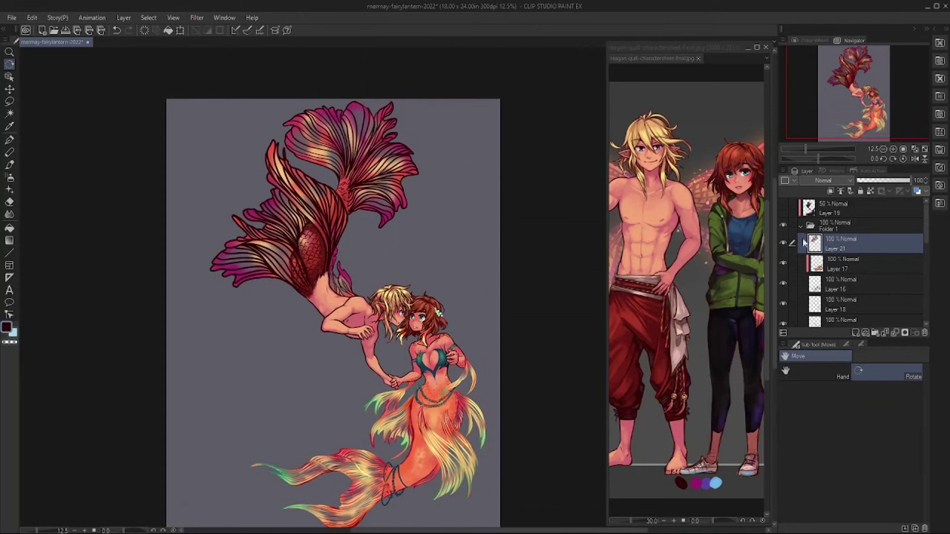
key("ctrl+shift+n")
left_click(830, 190)
left_click(697, 483)
key("b")
left_click_drag(396, 137, 238, 242)
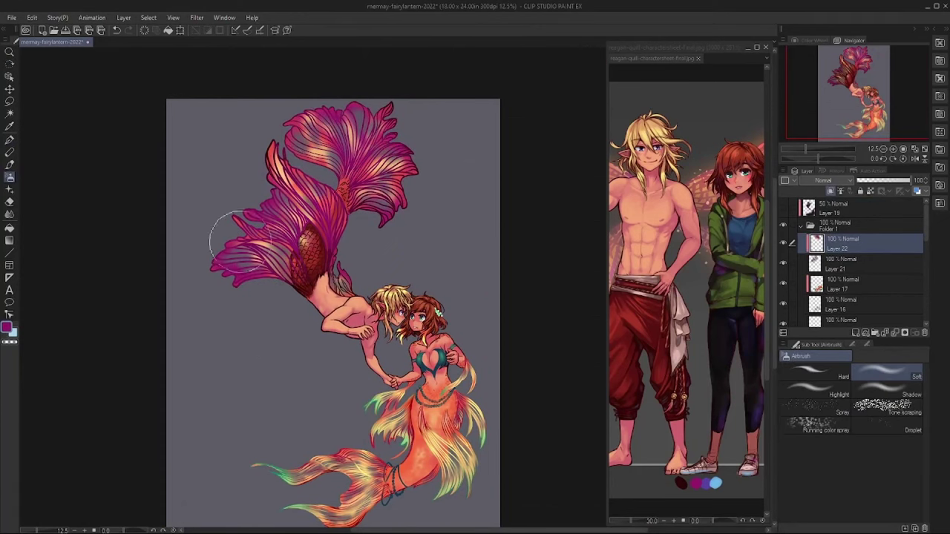
- Airbrush the merman's fin lines with red-orange from the reference wing and another colour from the character sheet
scroll(686, 297, "up", 3)
left_click(653, 215)
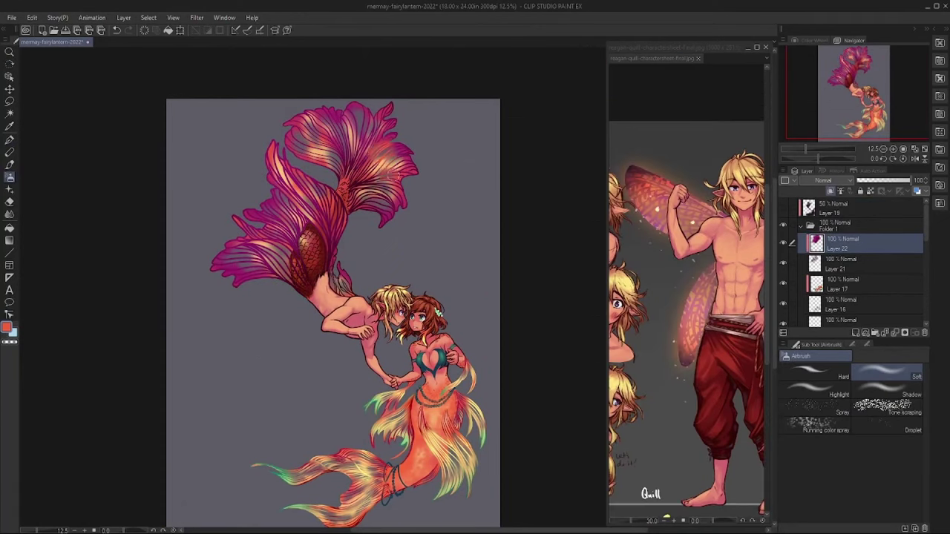
mouse_move(385, 170)
left_mouse_down()
mouse_move(319, 148)
mouse_move(296, 222)
mouse_move(253, 267)
mouse_move(238, 256)
left_mouse_up()
scroll(703, 442, "down", 3)
left_click(703, 441)
mouse_move(371, 126)
left_mouse_down()
mouse_move(382, 160)
mouse_move(319, 137)
mouse_move(326, 222)
mouse_move(239, 253)
mouse_move(189, 284)
left_mouse_up()
- Blend more reference sheet colours into the inner rays of the merman's tail and hip fins
left_click(664, 442)
mouse_move(371, 171)
left_mouse_down()
mouse_move(362, 192)
mouse_move(382, 128)
left_mouse_up()
mouse_move(334, 208)
left_mouse_down()
mouse_move(249, 262)
mouse_move(219, 257)
left_mouse_up()
scroll(687, 260, "down", 2)
left_click(652, 430)
mouse_move(364, 178)
left_mouse_down()
mouse_move(258, 156)
mouse_move(330, 230)
mouse_move(260, 275)
left_mouse_up()
- Airbrush dark maroon into the merman's fin lines and sample red from the character sheet's palette
scroll(686, 222, "right", 5)
left_click(700, 386)
mouse_move(342, 186)
left_mouse_down()
mouse_move(288, 270)
mouse_move(228, 218)
mouse_move(275, 233)
left_mouse_up()
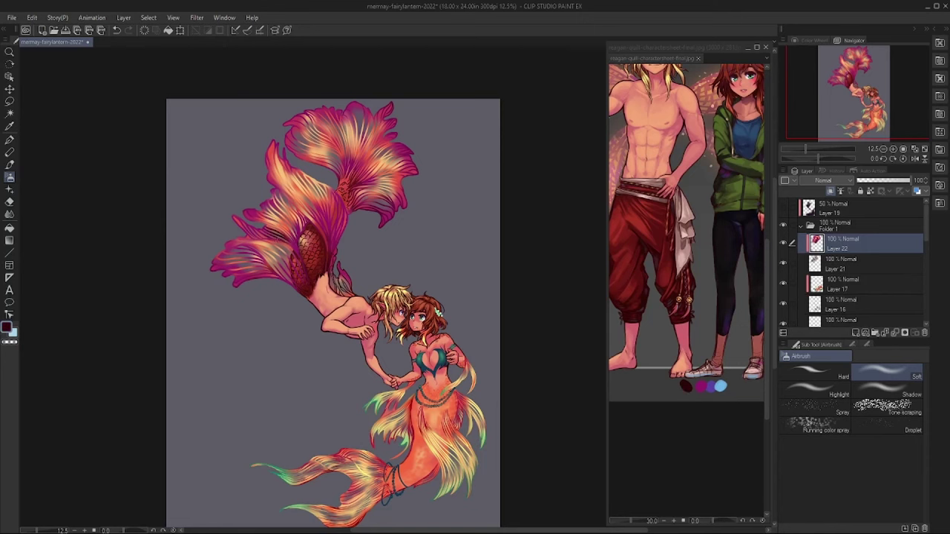
left_click_drag(369, 148, 326, 148)
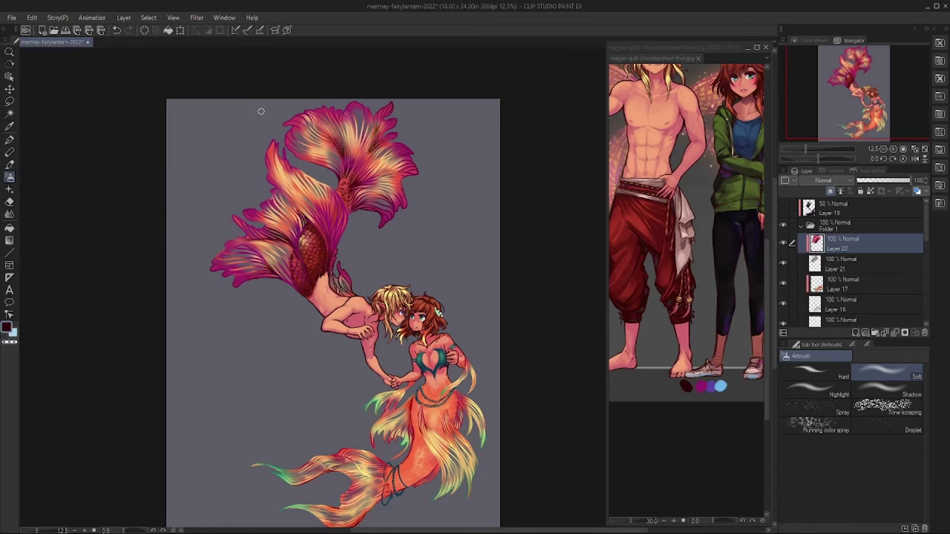
scroll(686, 223, "left", 5)
left_click(618, 384)
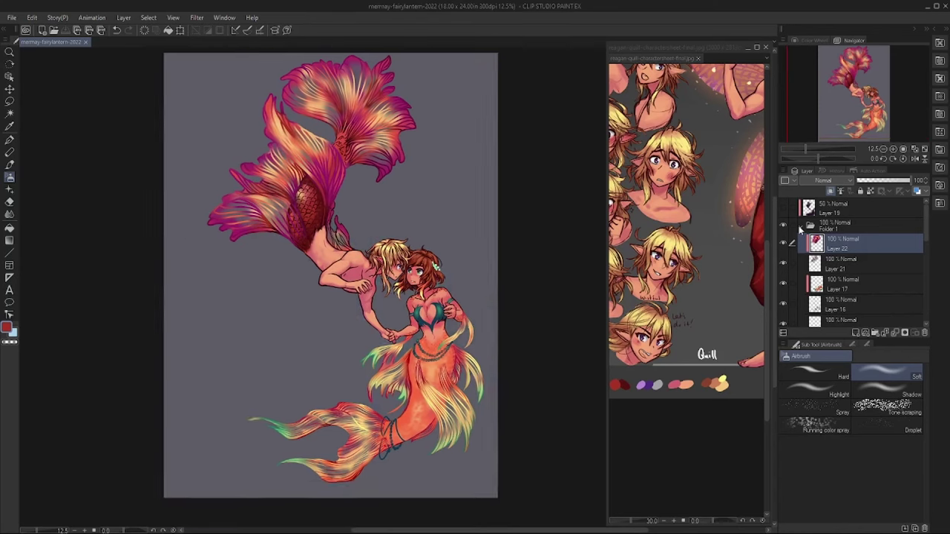
- Show the background folder, set shading Layer 19 to Multiply at 41% opacity, and toggle its visibility
left_click(782, 282)
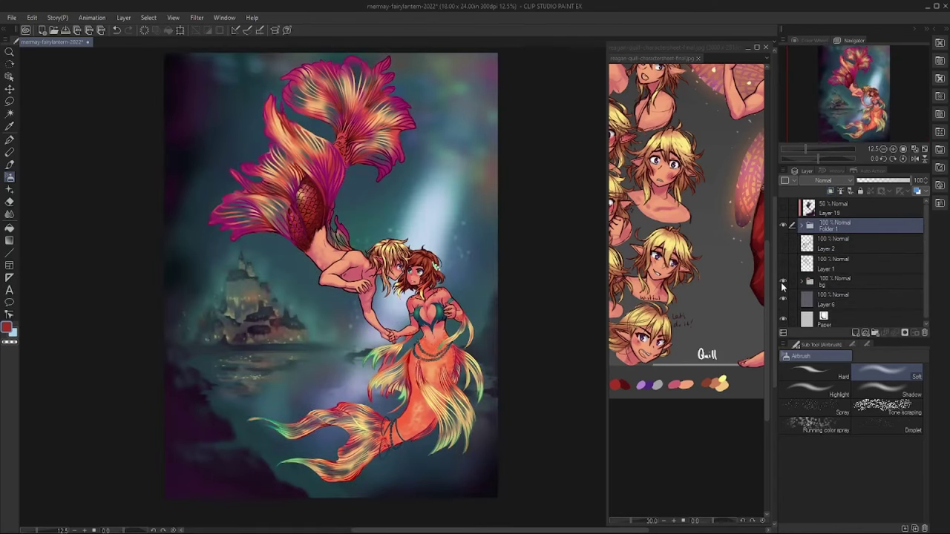
left_click(782, 208)
left_click(835, 208)
left_click(824, 180)
left_click(824, 211)
left_click(911, 180)
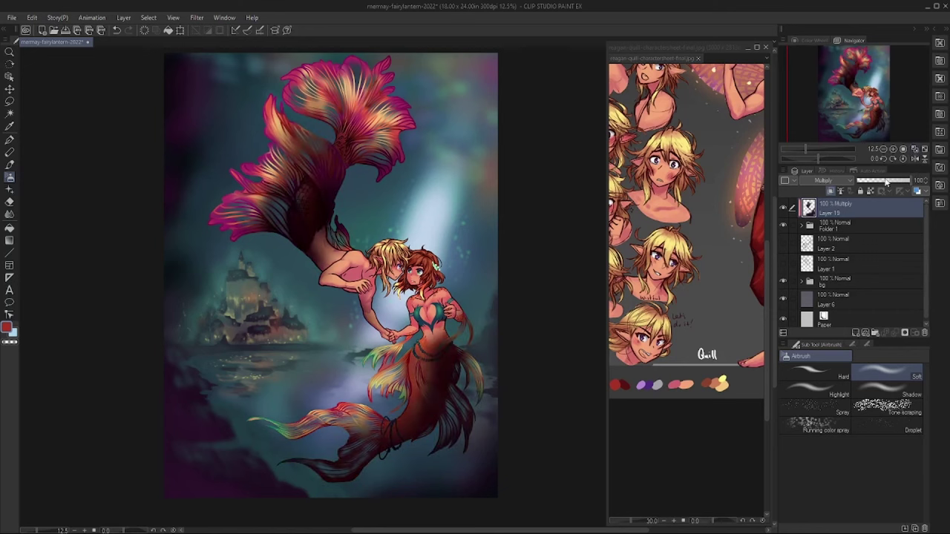
left_click(784, 209)
- Airbrush pale yellow light over the couple on a new clipped layer and set it to Screen
left_click(856, 333)
left_click(719, 382, "alt")
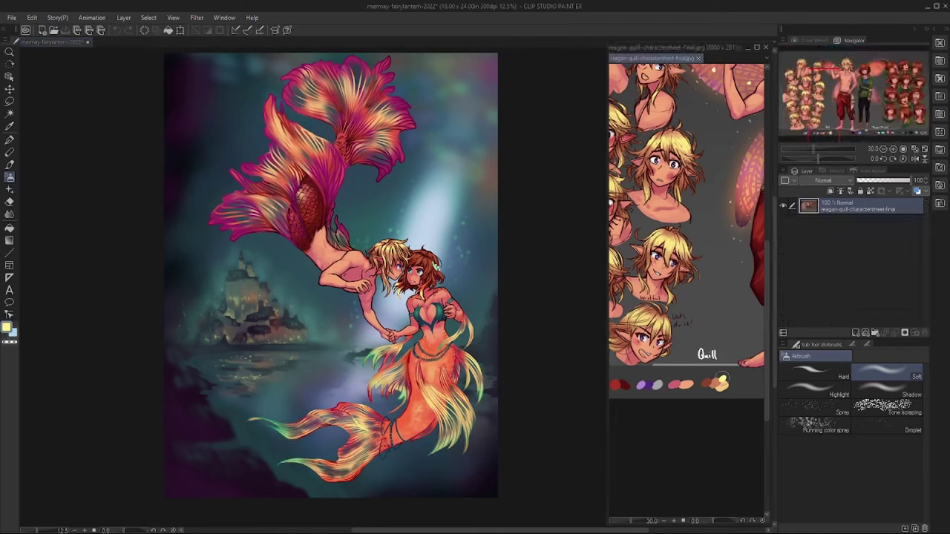
mouse_move(456, 238)
left_mouse_down()
mouse_move(421, 255)
mouse_move(446, 297)
mouse_move(394, 326)
mouse_move(304, 219)
left_mouse_up()
left_click(830, 191)
left_click(823, 181)
left_click(831, 245)
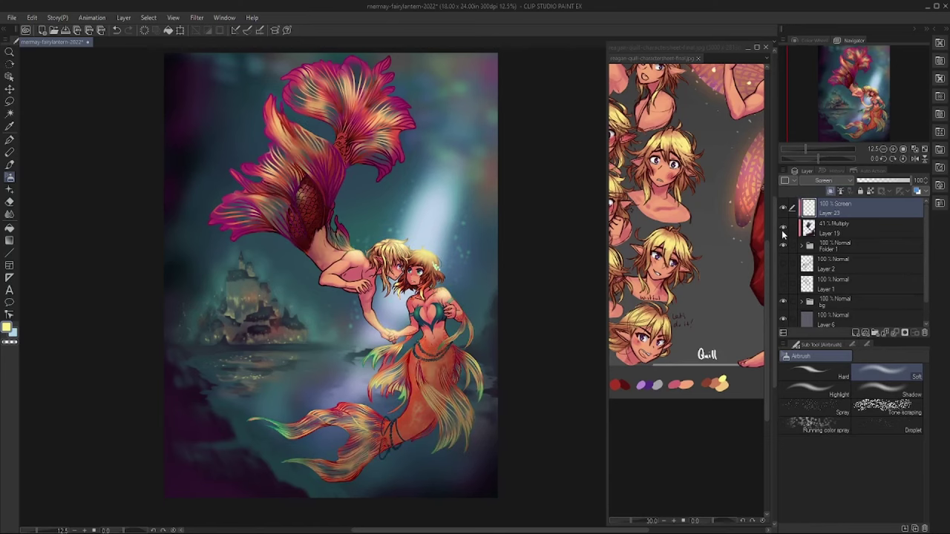
- Dot small light specks around the couple on a new layer and lower the Screen layer's opacity to 46%
left_click(856, 333)
key("p")
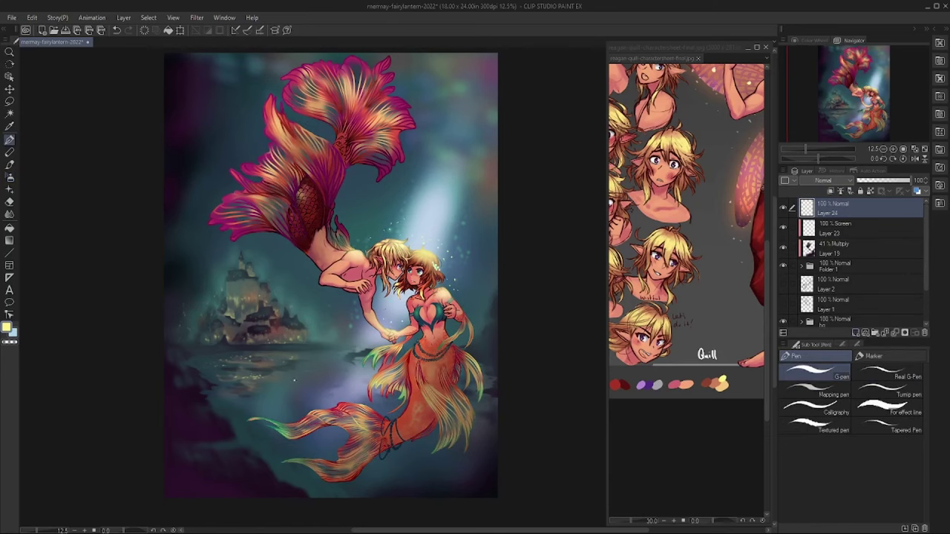
left_click(831, 228)
left_click_drag(910, 180, 876, 187)
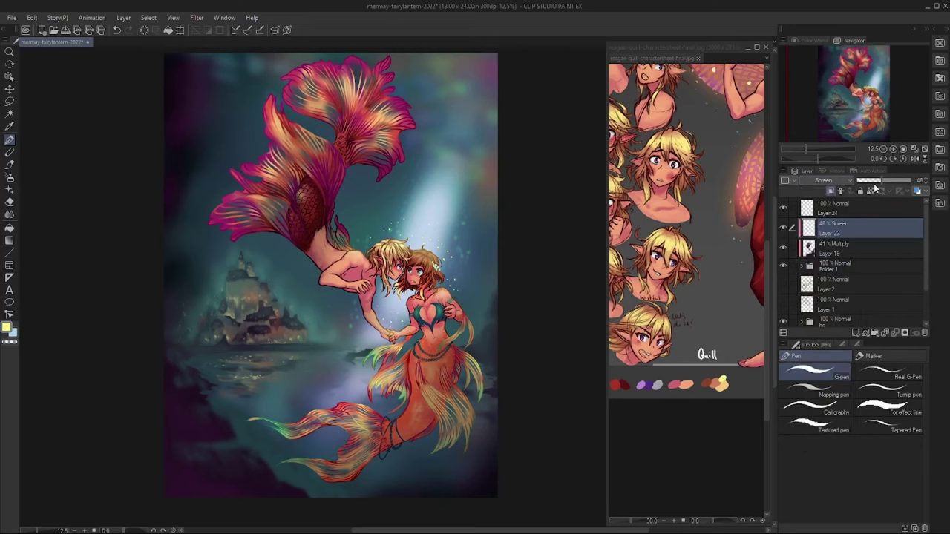
- Try airbrushing a pale yellow glow over the light beam and around the couple on Layer 24, and hide that layer
left_click(831, 207)
key("b")
mouse_move(423, 245)
left_mouse_down()
mouse_move(460, 185)
mouse_move(416, 111)
left_mouse_up()
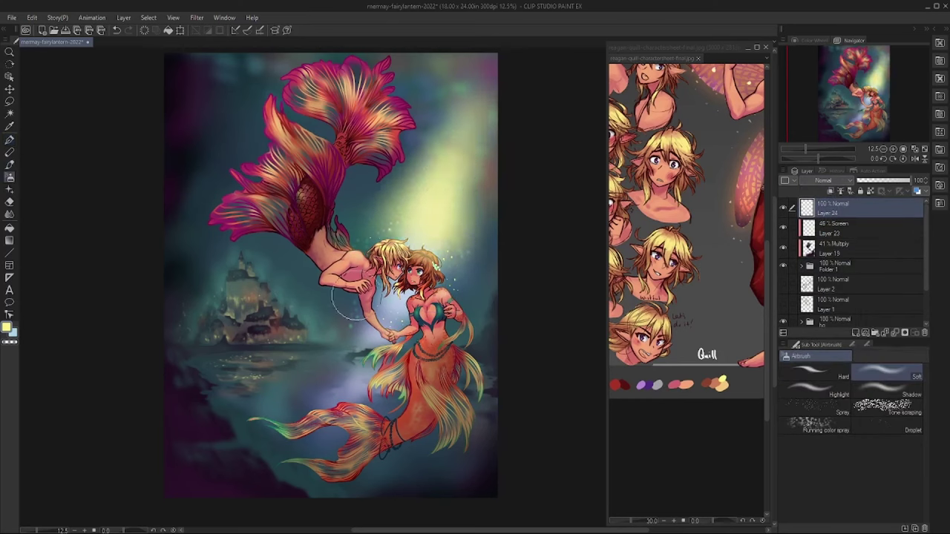
mouse_move(350, 302)
left_mouse_down()
mouse_move(378, 289)
mouse_move(364, 202)
left_mouse_up()
left_click(782, 212)
- Draw a net of blue-grey water ripple lines across the top of the scene on a new background layer
left_click(855, 332)
left_click(483, 153, "alt")
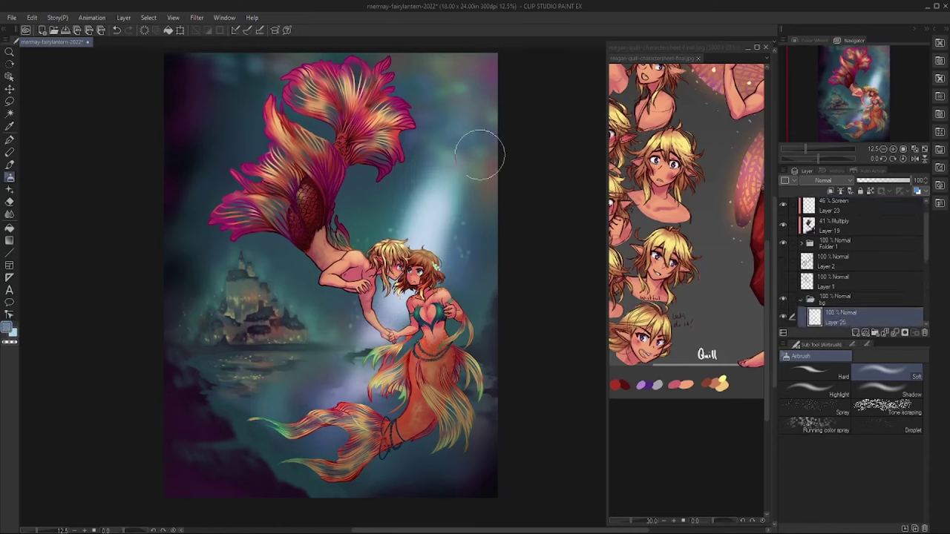
key("p")
left_click_drag(465, 180, 497, 178)
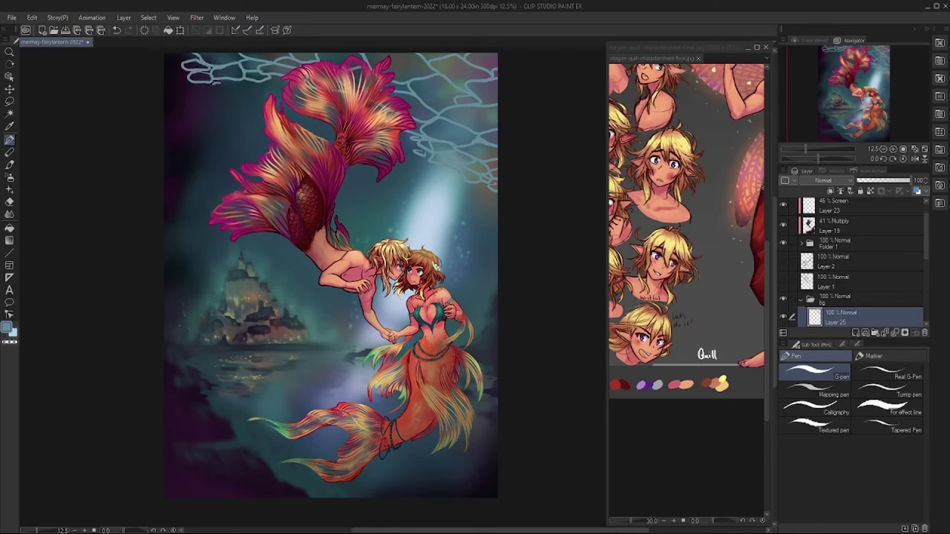
- Airbrush the water ripple lines white using a new layer clipped to them
left_click(855, 334)
left_click_drag(490, 74, 192, 67)
left_click_drag(438, 119, 222, 67)
- Apply a motion blur at a 90-degree angle in both directions to the ripple lines and fade parts with a mask
left_click(196, 17)
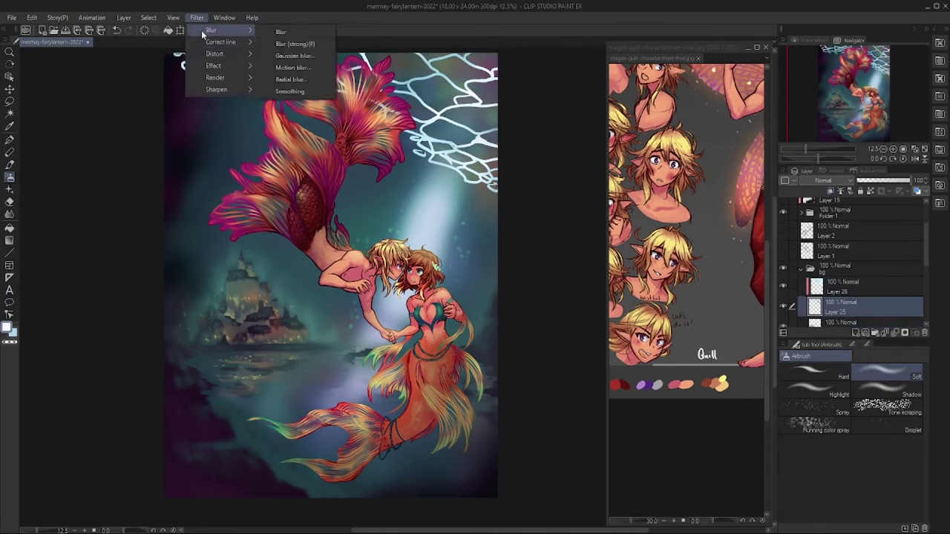
left_click(215, 36)
left_click(275, 82)
left_click_drag(139, 248, 169, 248)
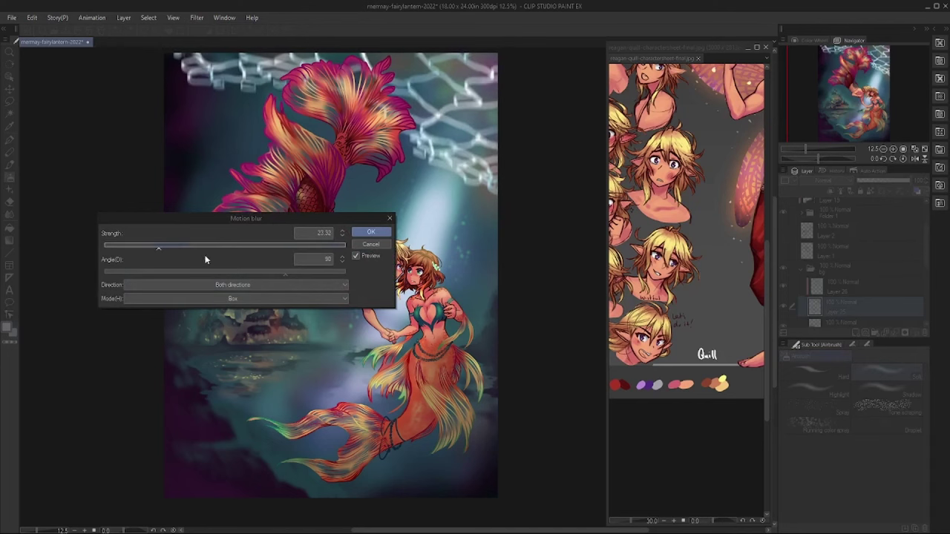
left_click(368, 232)
mouse_move(482, 171)
left_mouse_down()
mouse_move(401, 82)
mouse_move(223, 66)
mouse_move(185, 75)
left_mouse_up()
- Airbrush dark blue around the lower and side edges of the background on a new layer, covering the purple rocks
key("ctrl+shift+n")
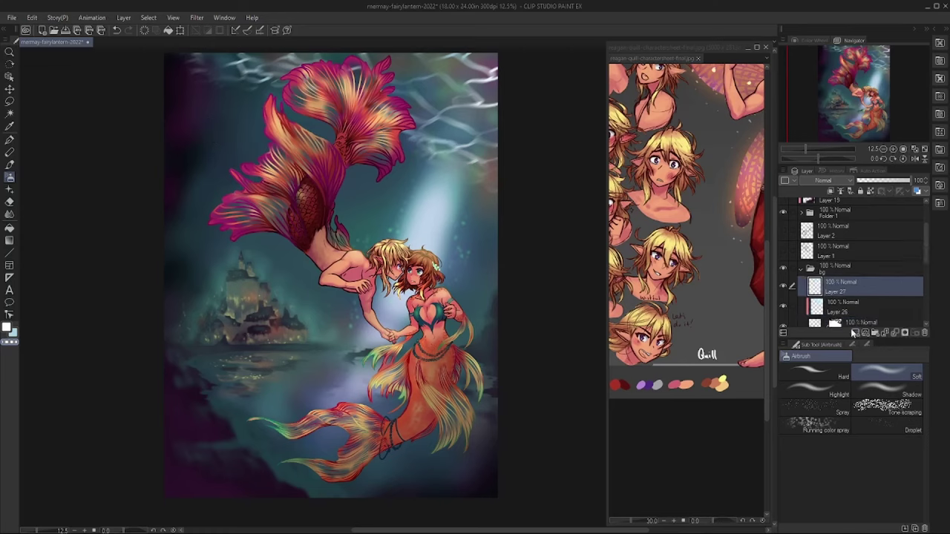
left_click_drag(282, 475, 99, 341)
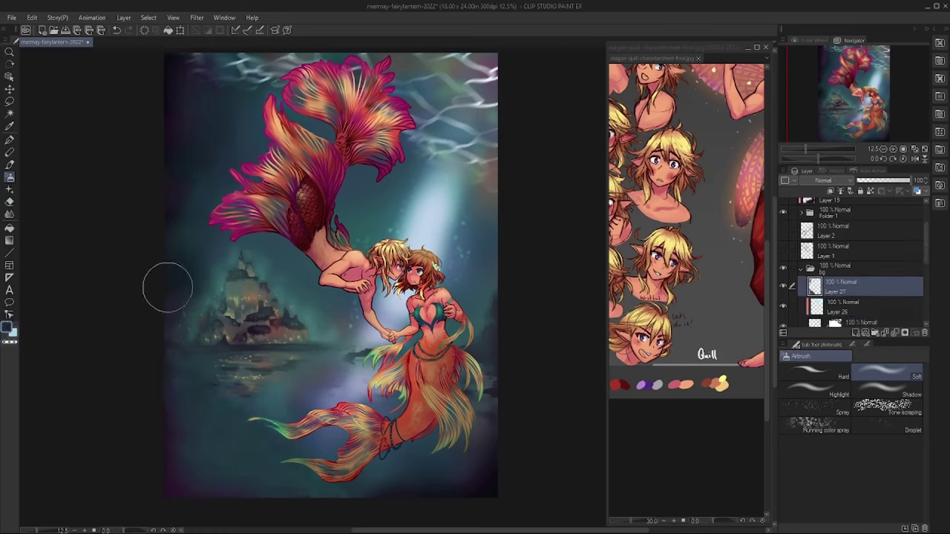
mouse_move(166, 280)
left_mouse_down()
mouse_move(98, 311)
mouse_move(157, 433)
mouse_move(40, 424)
left_mouse_up()
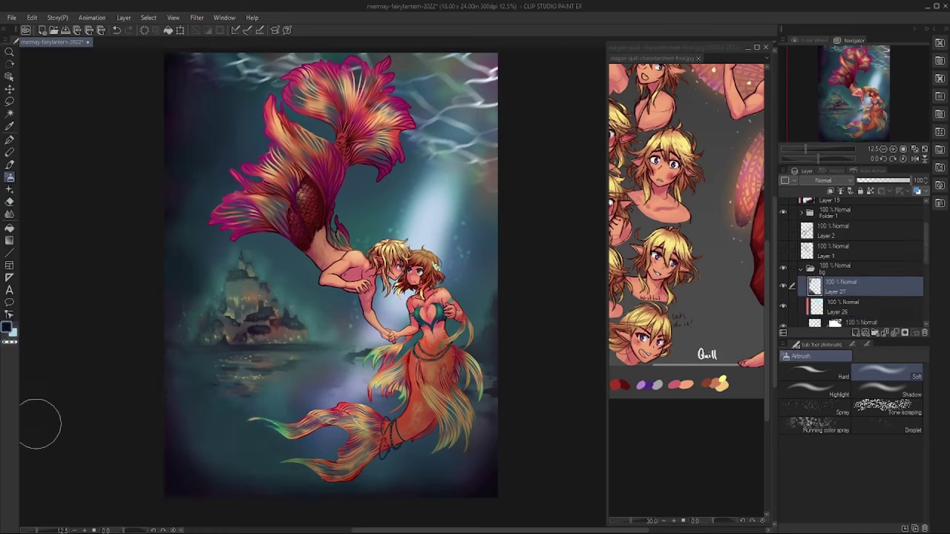
- Add a layer above the artwork, then shift the castle background layer slightly to the right
key("ctrl+shift+n")
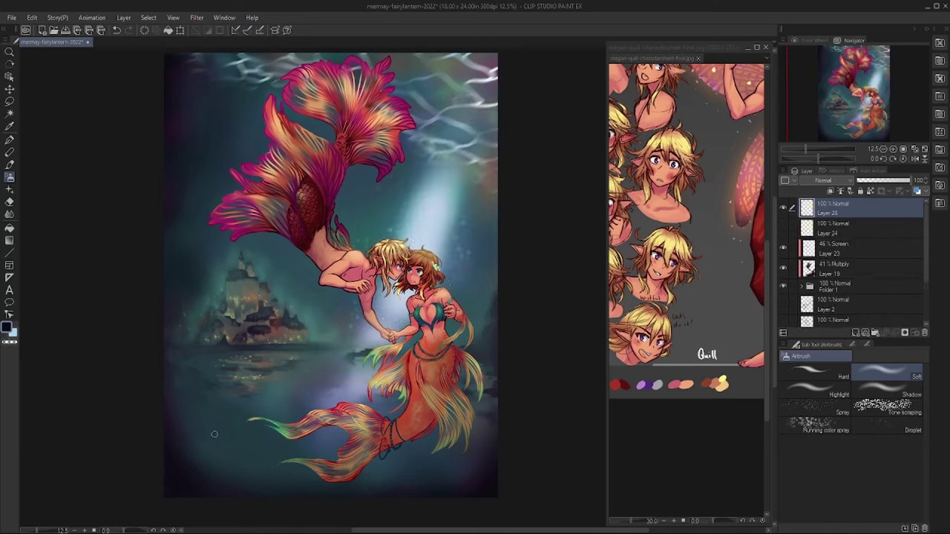
left_click(223, 311, "ctrl+shift")
key("k")
left_click_drag(154, 316, 176, 316)
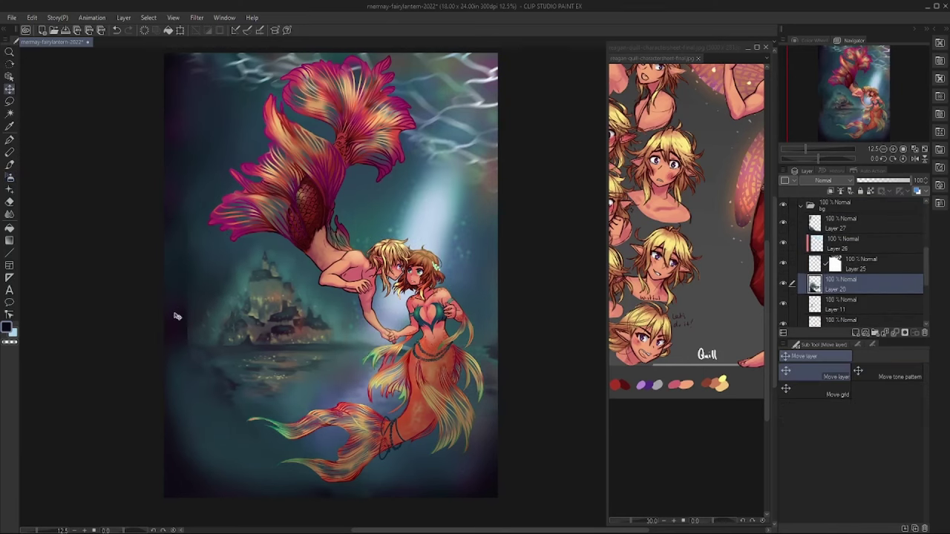
- Airbrush dark blue over the exposed strip beside the castle on Layer 27 to blend the shifted background's edge
left_click(176, 316, "ctrl+shift")
key("b")
key("b")
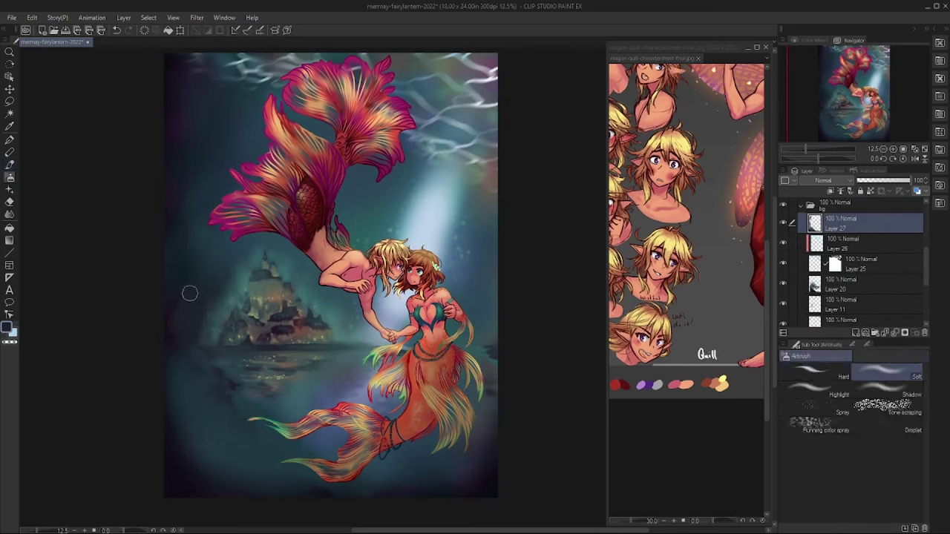
scroll(171, 224, "up", 3)
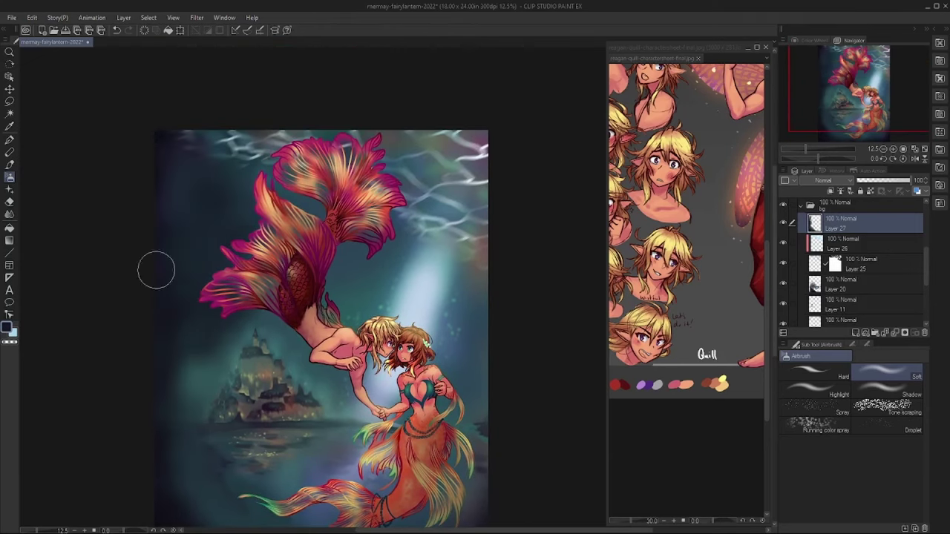
- On a new layer above the artwork, draw dark seaweed stems with the G-pen along the painting's left edge and lower-left corner
scroll(160, 312, "down", 3)
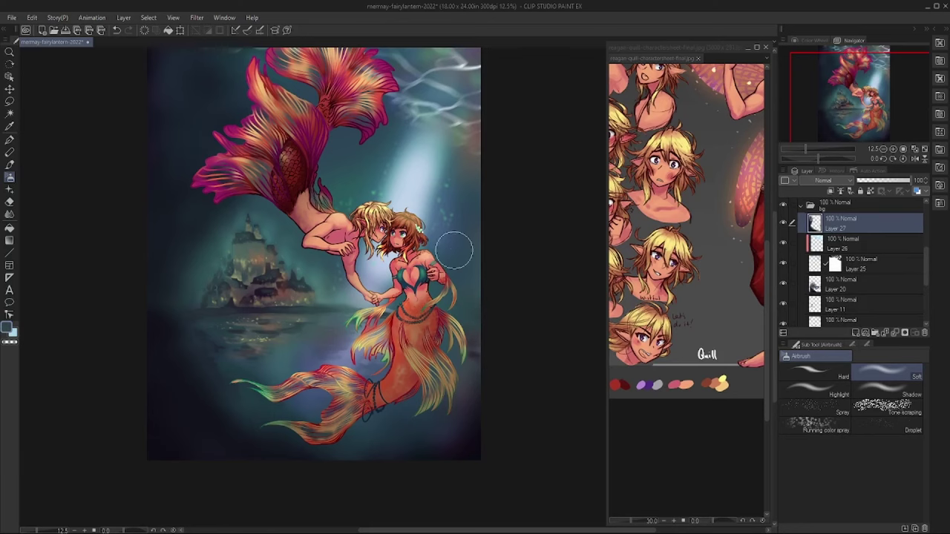
scroll(94, 287, "up", 2)
key("ctrl+shift+n")
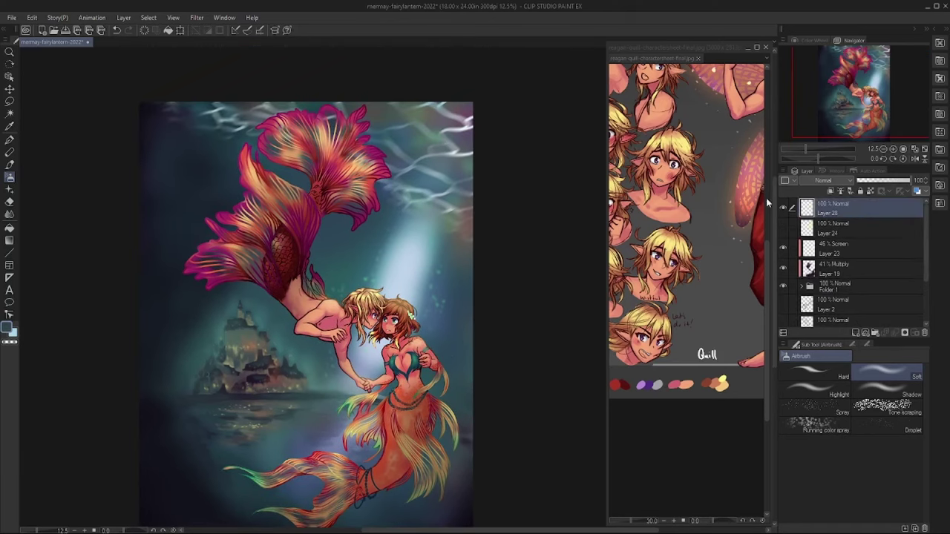
key("p")
scroll(79, 395, "down", 2)
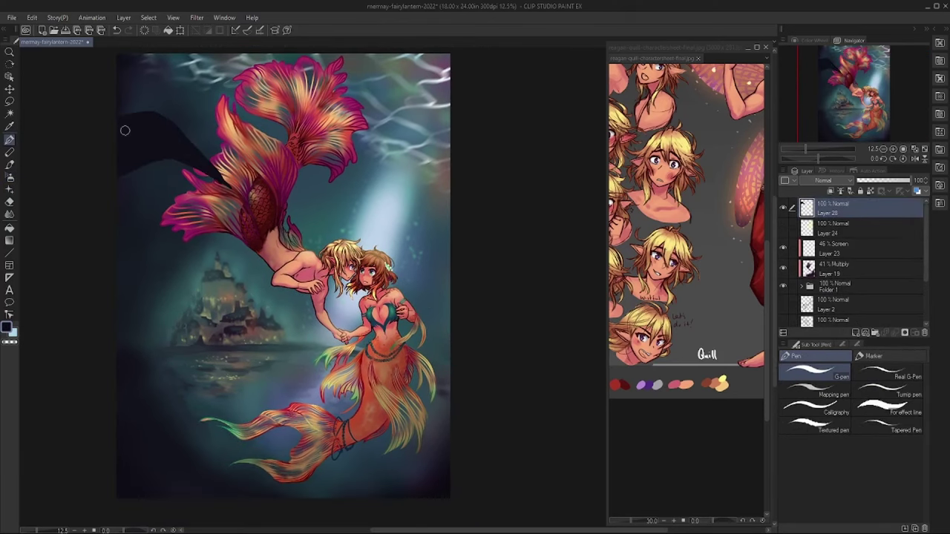
key("ctrl+z")
left_click_drag(118, 351, 141, 211)
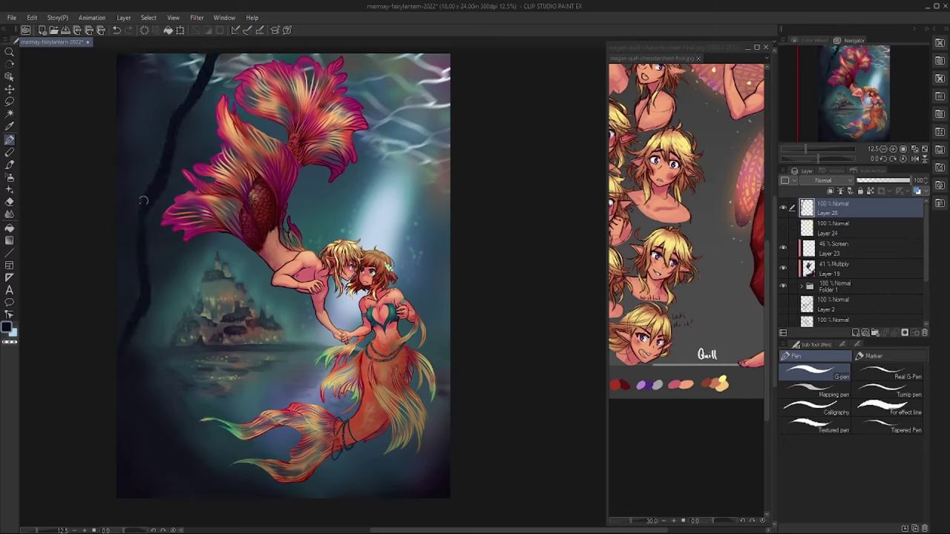
left_click_drag(244, 344, 169, 412)
left_click_drag(258, 393, 195, 457)
- Draw dark leafy seaweed up the painting's right edge, with leaves overlapping the mermaid's lower tail
left_click_drag(449, 227, 430, 452)
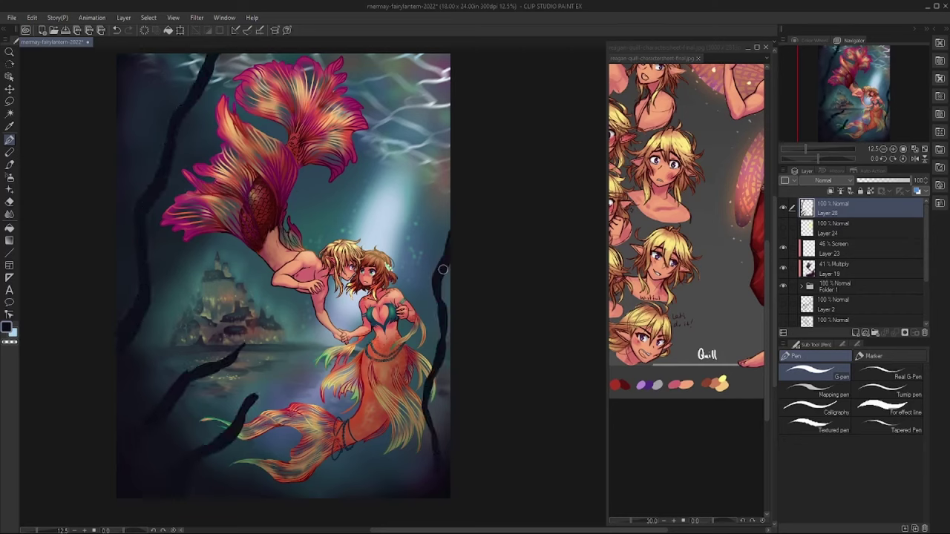
left_click_drag(442, 269, 413, 438)
left_click_drag(430, 405, 420, 485)
left_click_drag(449, 172, 424, 240)
left_click_drag(450, 122, 429, 202)
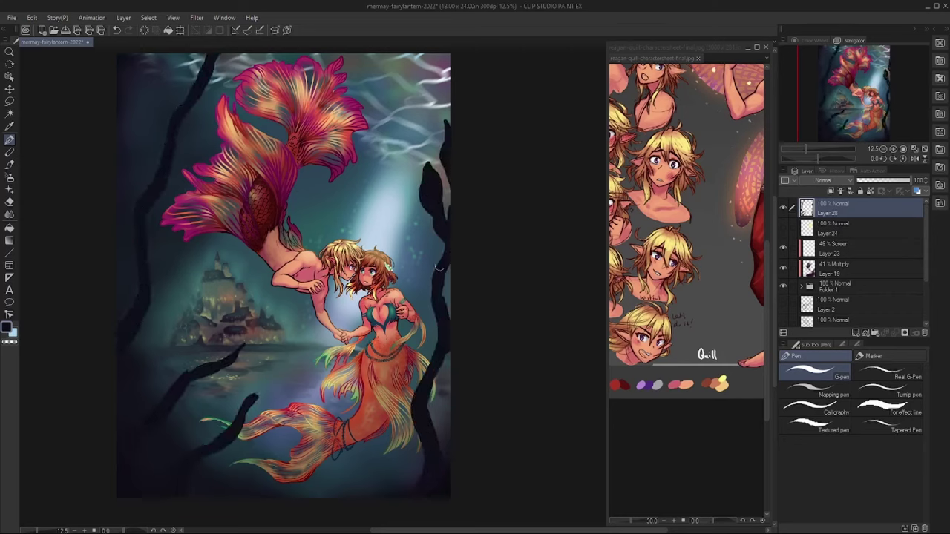
left_click_drag(425, 271, 405, 198)
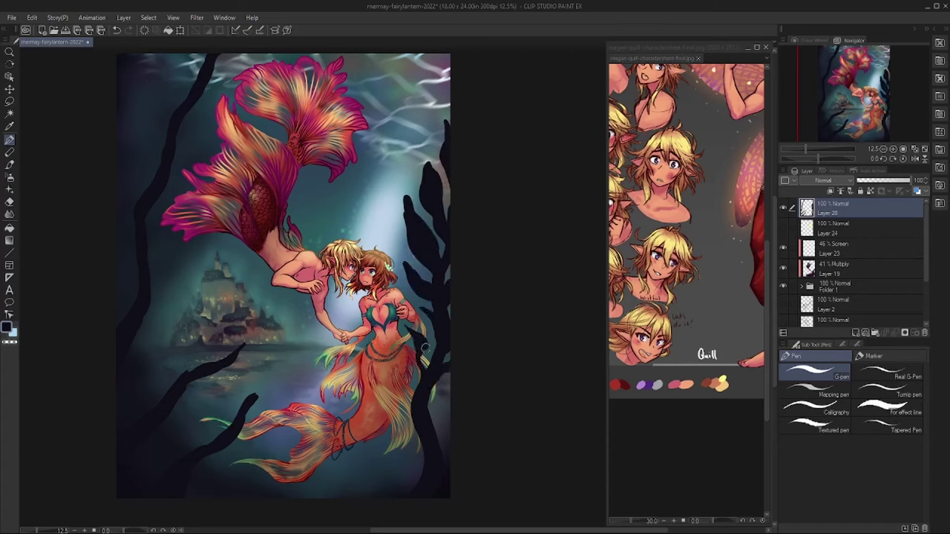
left_click_drag(380, 393, 415, 430)
left_click_drag(349, 429, 407, 446)
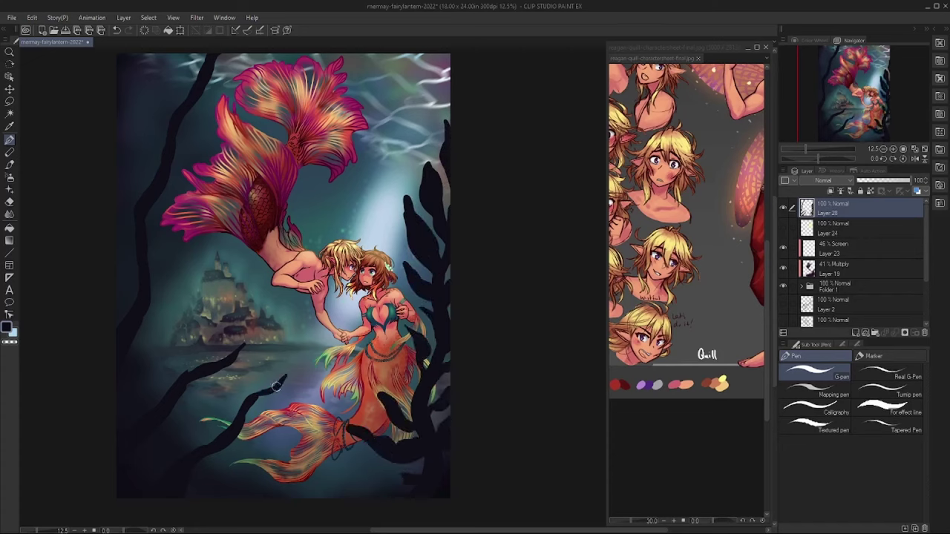
- Undo the seaweed stems drawn in the painting's lower-left corner
key("ctrl+z")
key("ctrl+z")
key("ctrl+z")
key("ctrl+z")
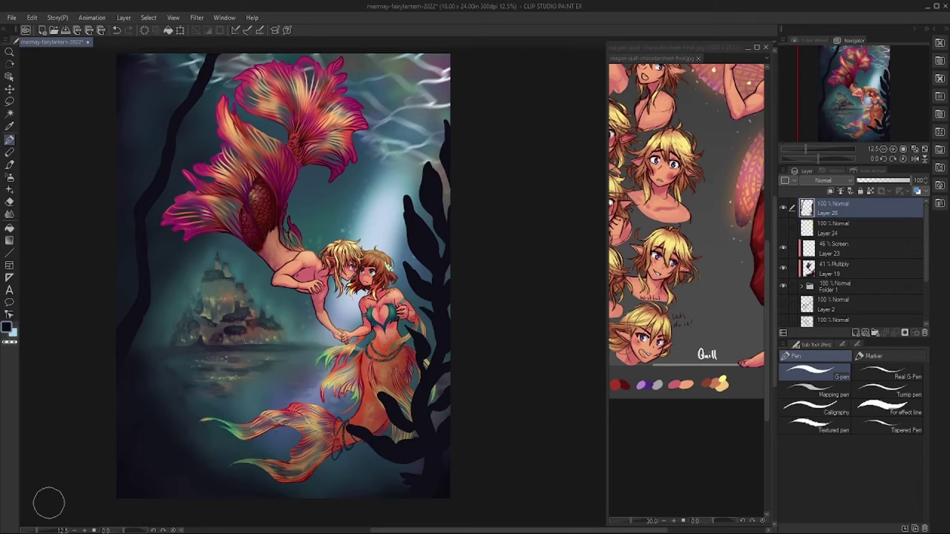
- Draw dark seaweed leaves branching from the left stem towards the castle and the merman's fin
scroll(47, 502, "up", 3)
mouse_move(215, 328)
left_mouse_down()
mouse_move(154, 346)
mouse_move(138, 407)
left_mouse_up()
key("ctrl+z")
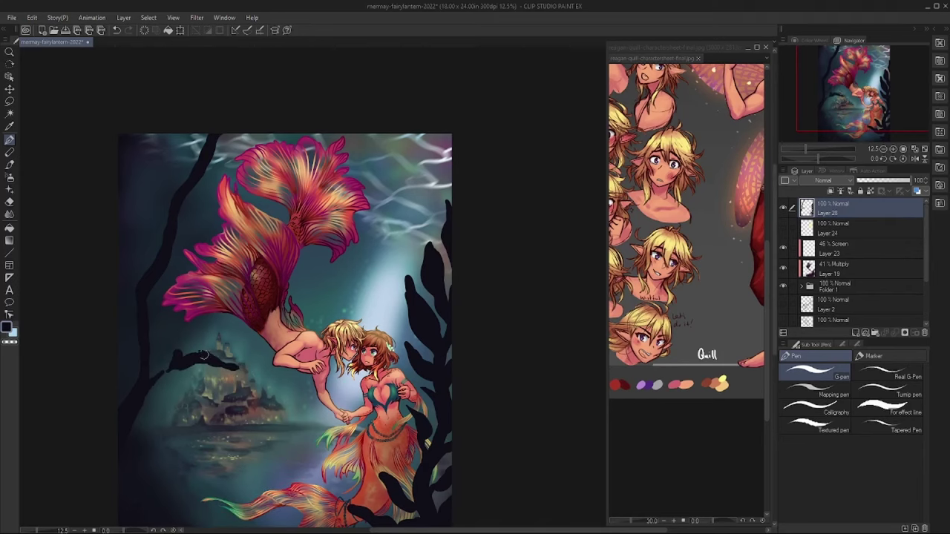
left_click_drag(179, 366, 152, 377)
left_click_drag(199, 302, 149, 350)
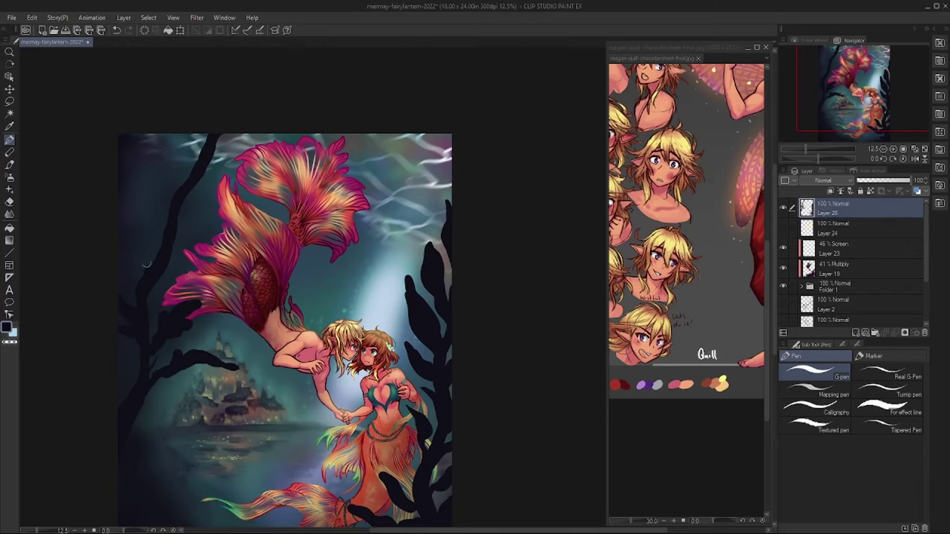
- Fill the upper-left seaweed with dark leaves over the fins and draw a leafy clump in the lower-left corner
mouse_move(178, 217)
left_mouse_down()
mouse_move(210, 212)
mouse_move(126, 157)
left_mouse_up()
left_click_drag(183, 183, 147, 137)
mouse_move(215, 159)
left_mouse_down()
mouse_move(252, 130)
mouse_move(203, 176)
left_mouse_up()
left_click_drag(82, 411, 69, 335)
left_click_drag(160, 365, 154, 417)
left_click_drag(182, 367, 163, 432)
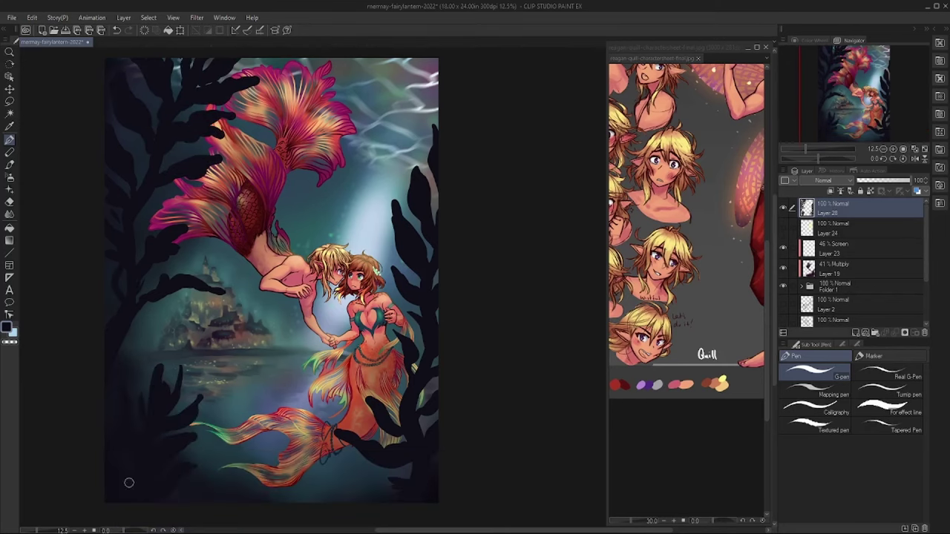
- Scale up the seaweed layer beyond the canvas edges so the plants frame the merfolk more loosely
scroll(211, 301, "down", 3)
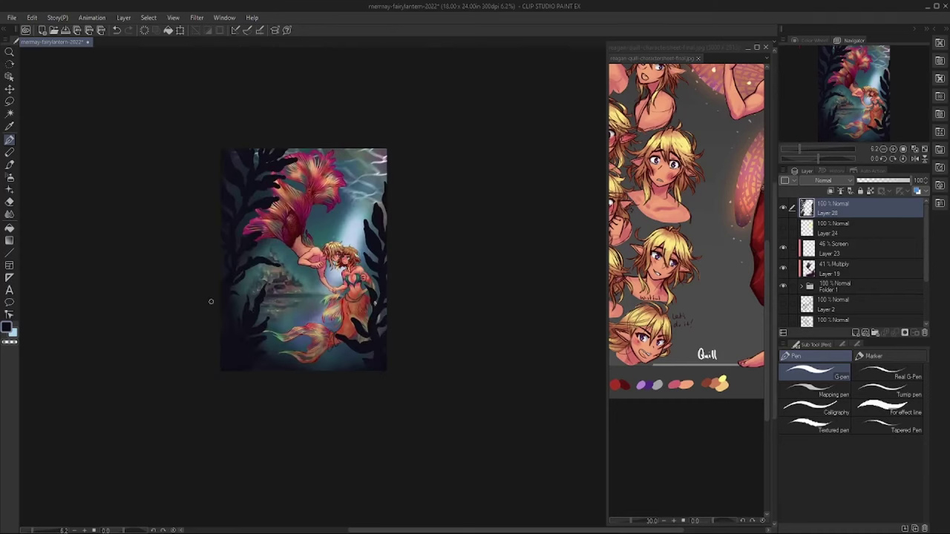
key("ctrl+t")
left_click_drag(384, 381, 403, 393)
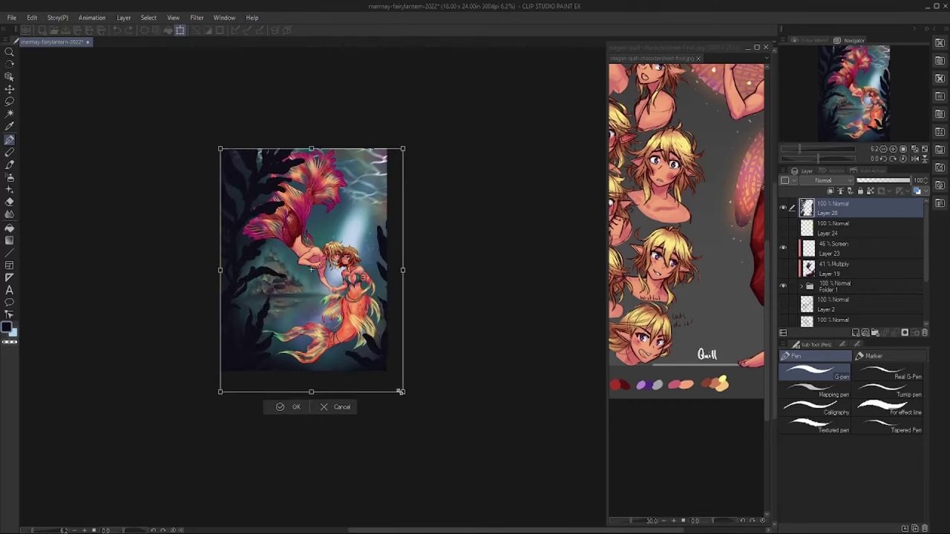
left_click_drag(218, 148, 174, 119)
key("Return")
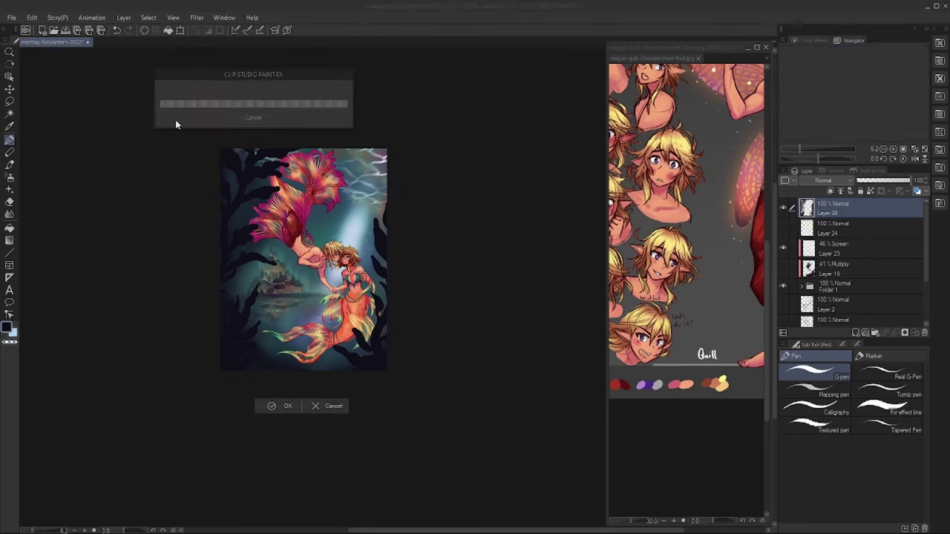
- On a new layer clipped to the seaweed, airbrush soft purple, green and dark navy tints over the leaves
key("ctrl+shift+n")
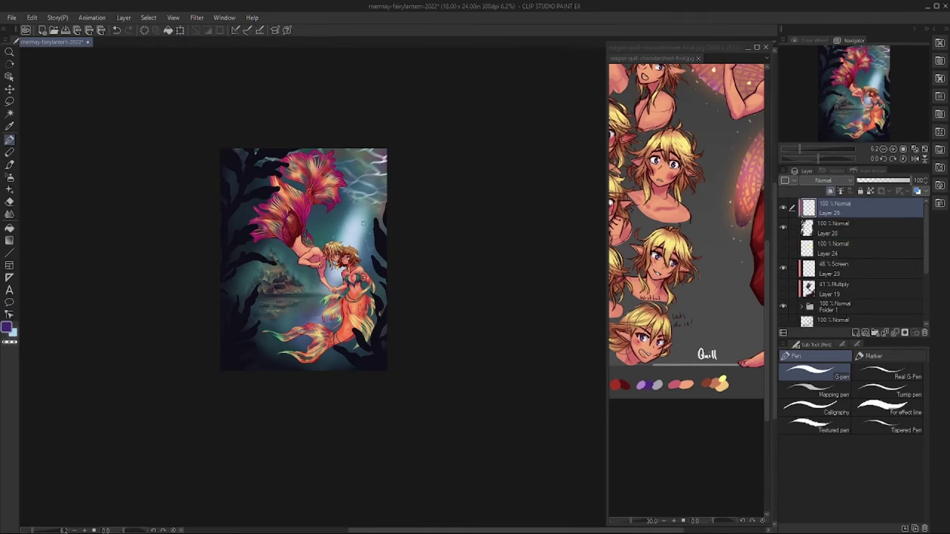
key("b")
scroll(686, 216, "down", 5)
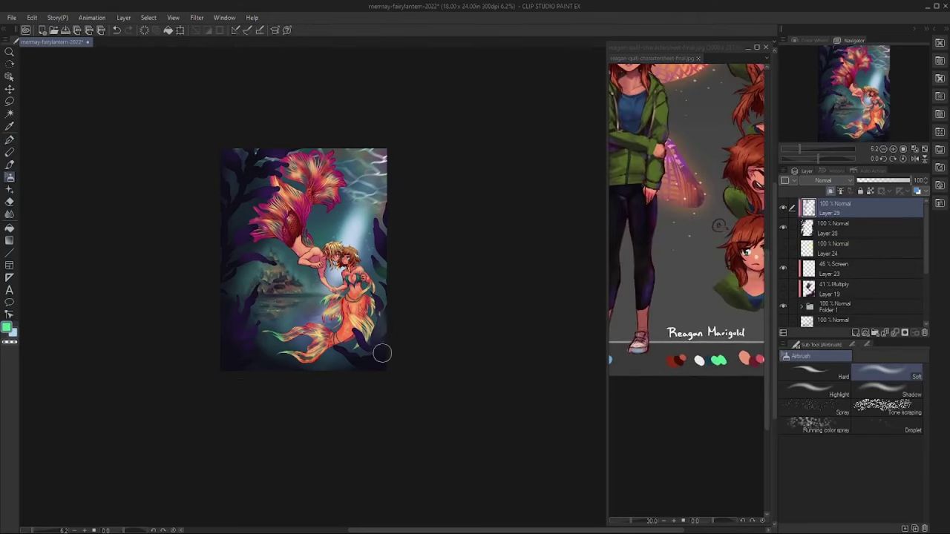
left_click(214, 284, "alt")
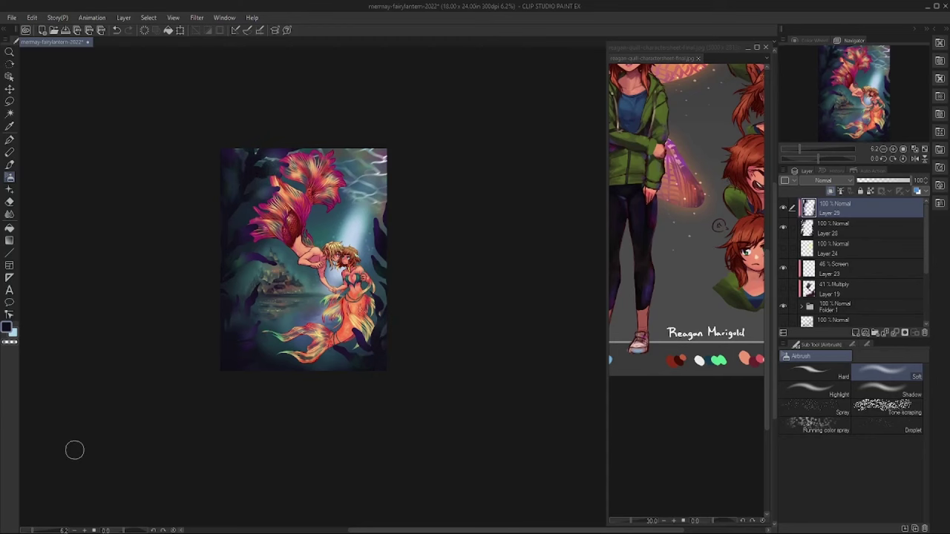
- Add a layer above the seaweed and stroke foliage across the upper-left plants with the Jungle 4 brush
key("ctrl+plus")
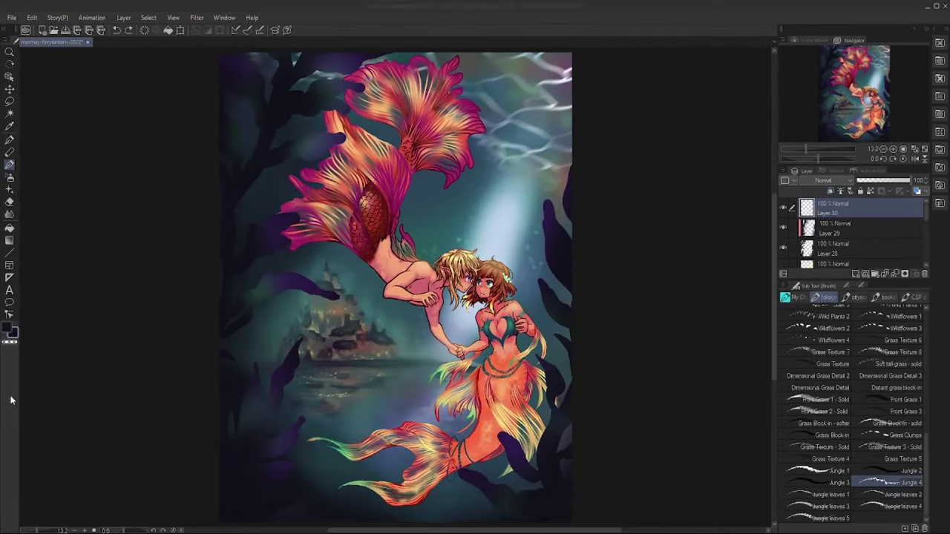
key("ctrl+plus")
mouse_move(304, 169)
left_mouse_down()
mouse_move(117, 250)
mouse_move(141, 170)
left_mouse_up()
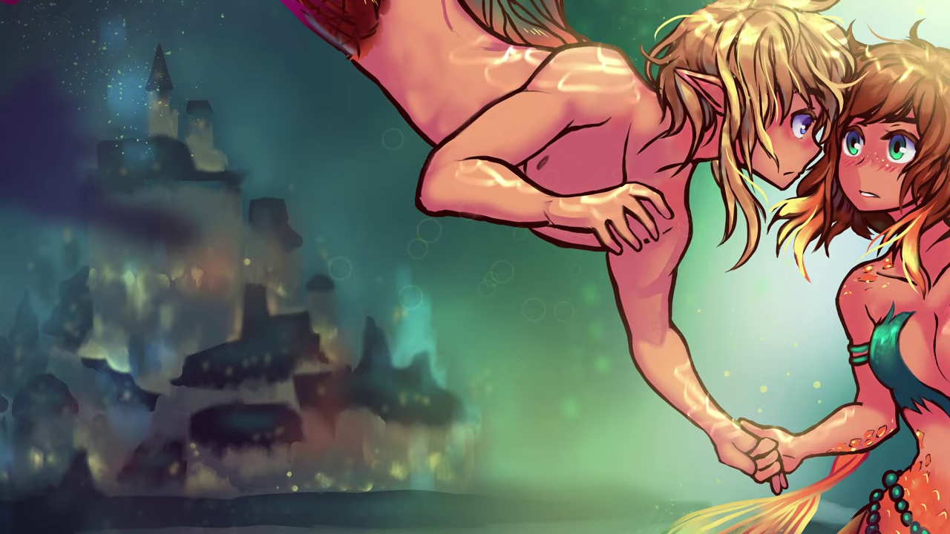